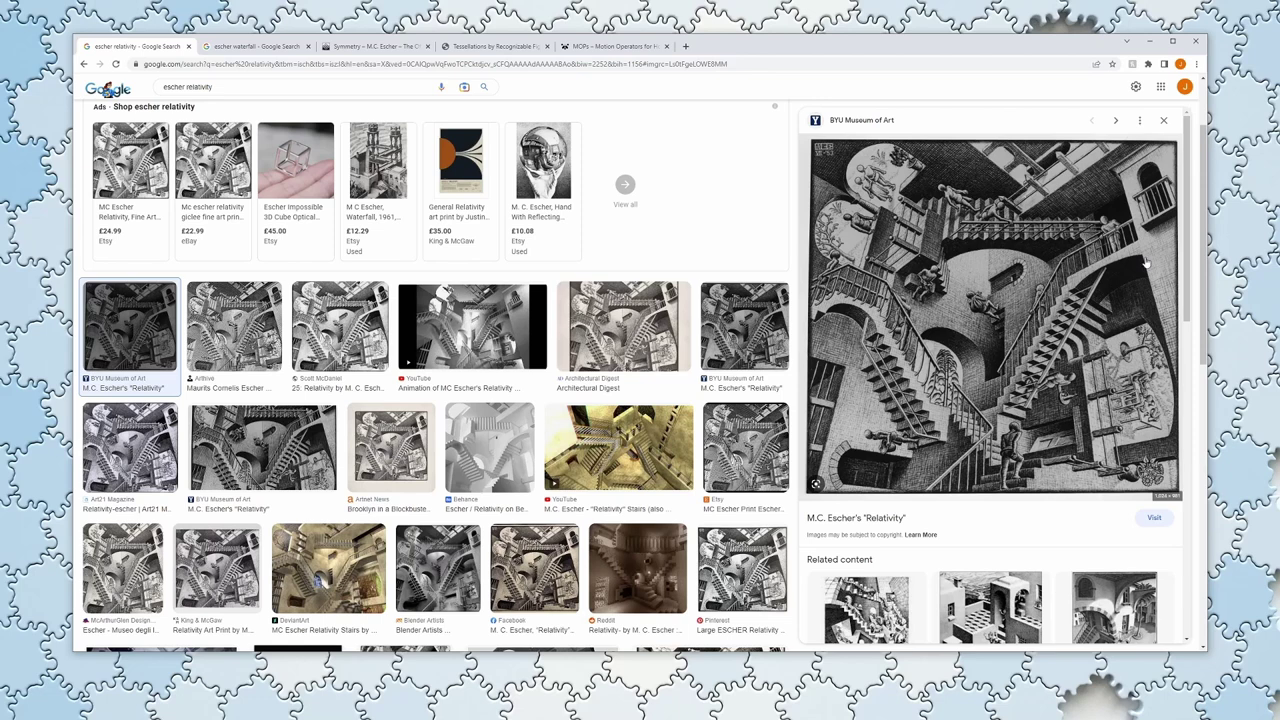
Step: Show the 'escher waterfall' image results with Escher's Waterfall print previewed
left_click(290, 47)
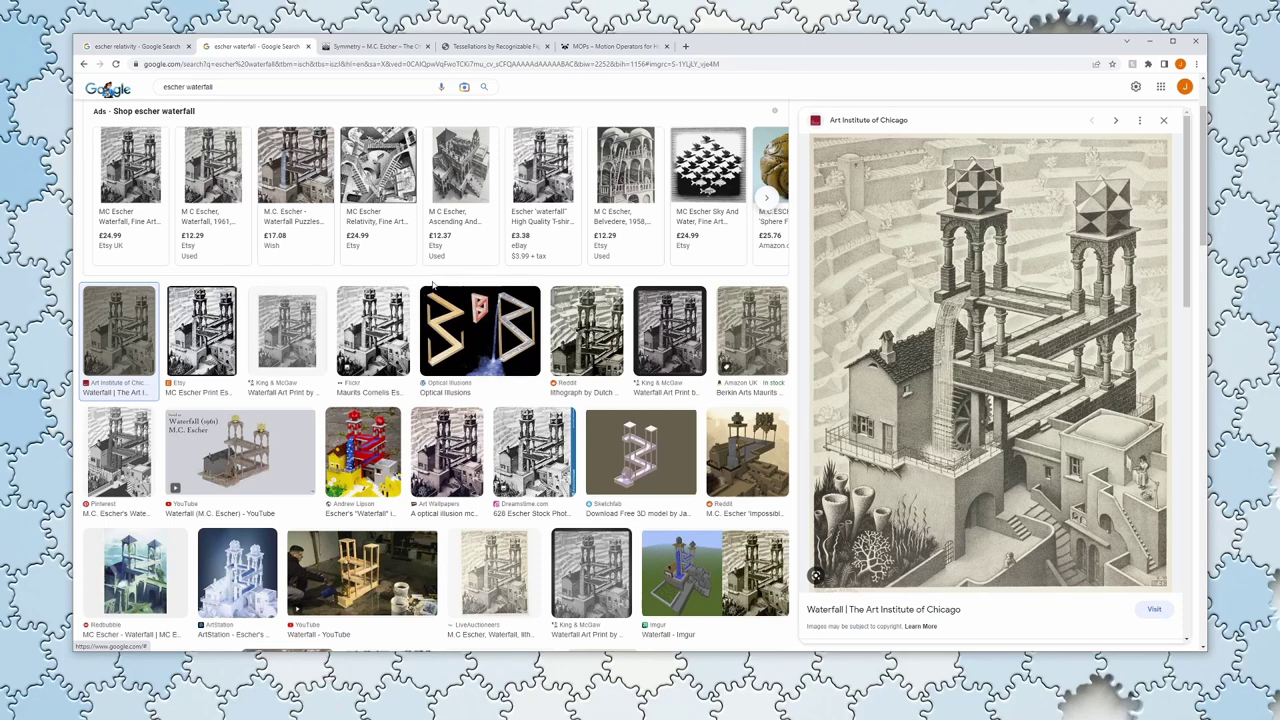
Step: Browse mcescher.com's Symmetry tessellation gallery, then go to the Tessellations by Recognizable Figures article
left_click(392, 51)
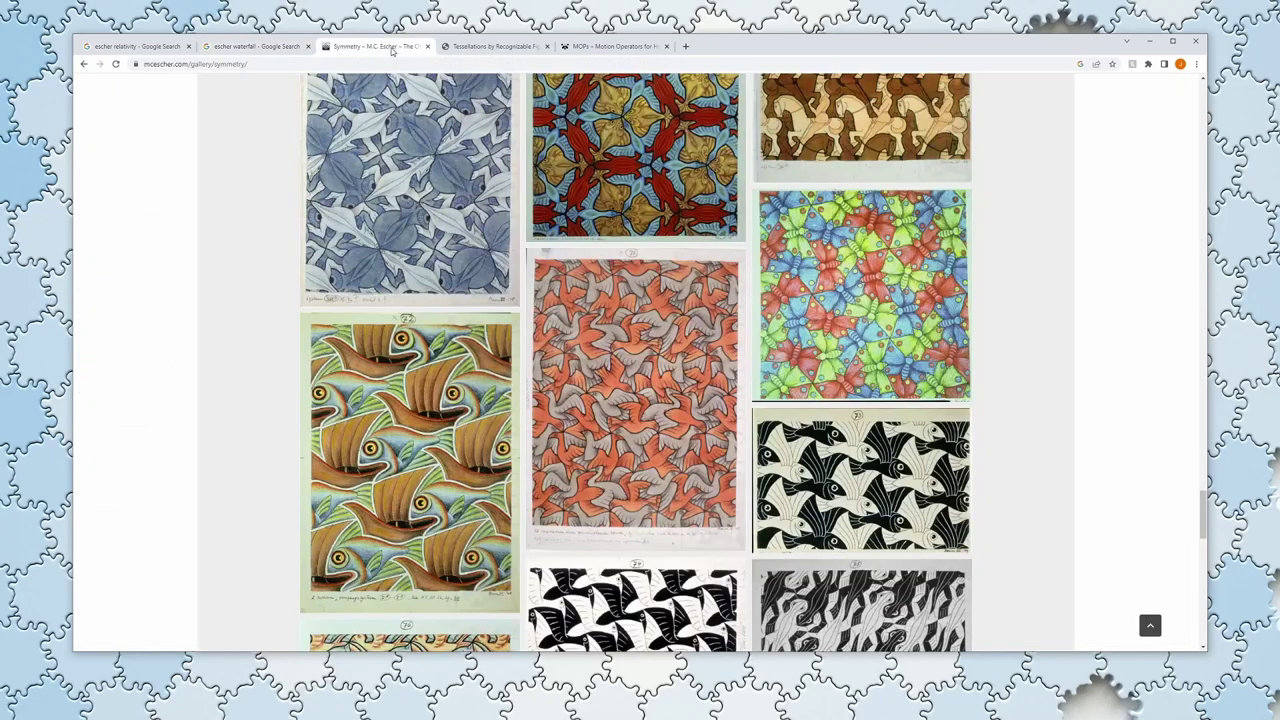
scroll(217, 387, "up", 1)
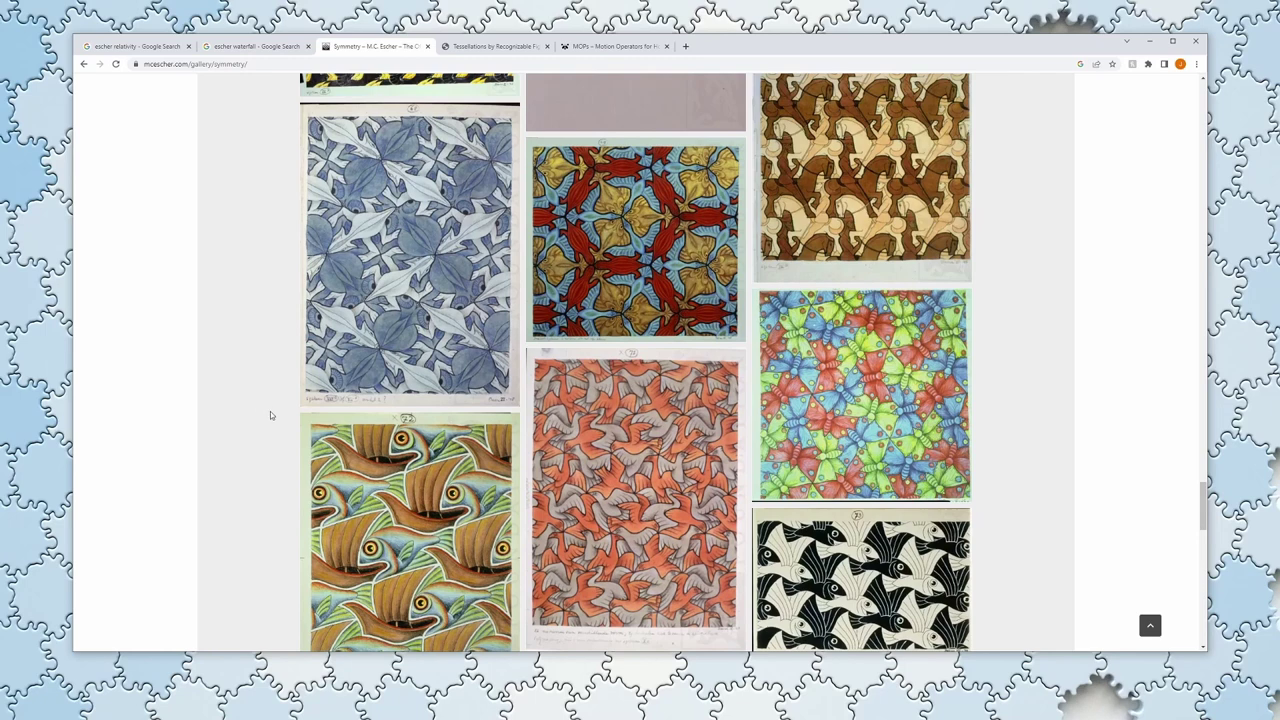
scroll(283, 401, "up", 3)
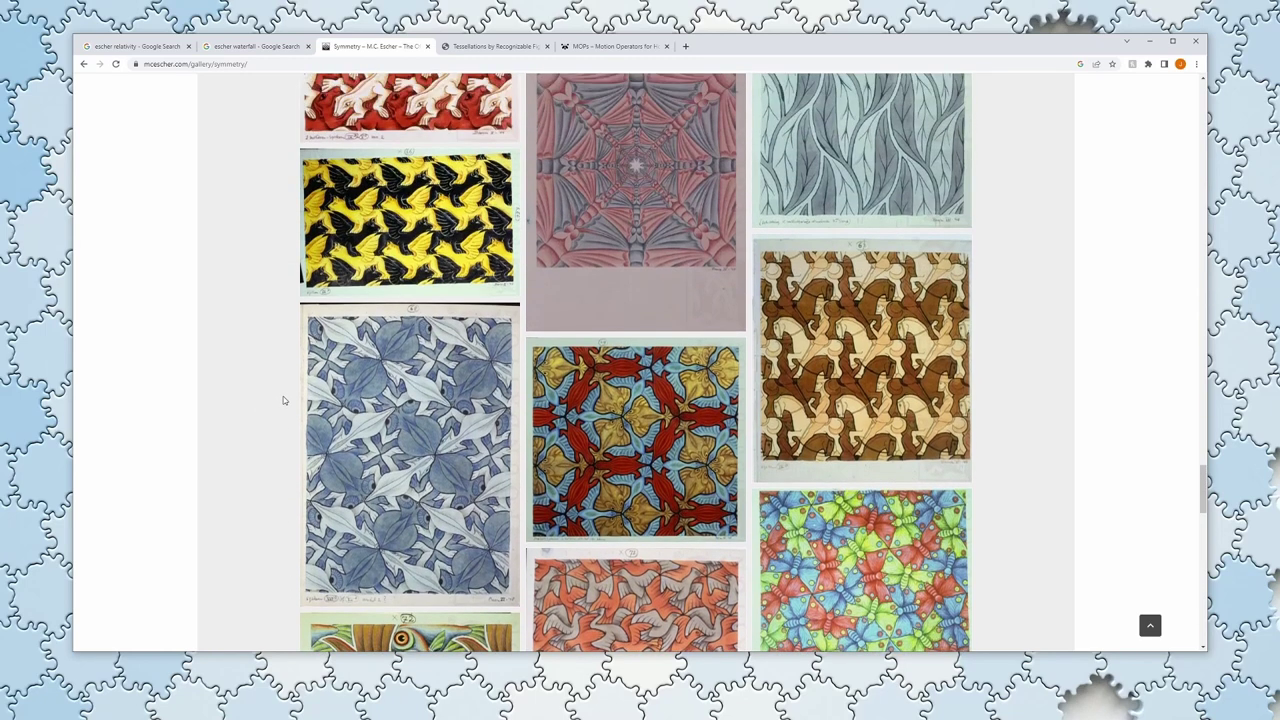
scroll(283, 398, "up", 3)
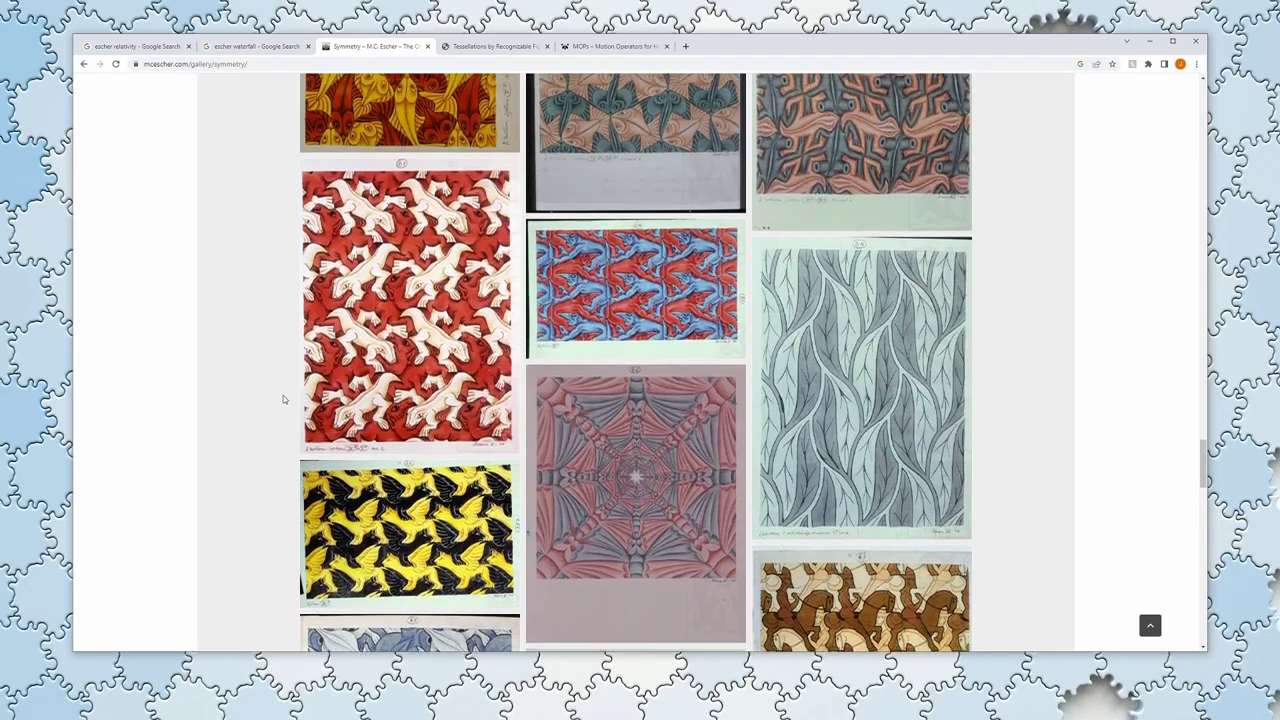
scroll(283, 399, "up", 3)
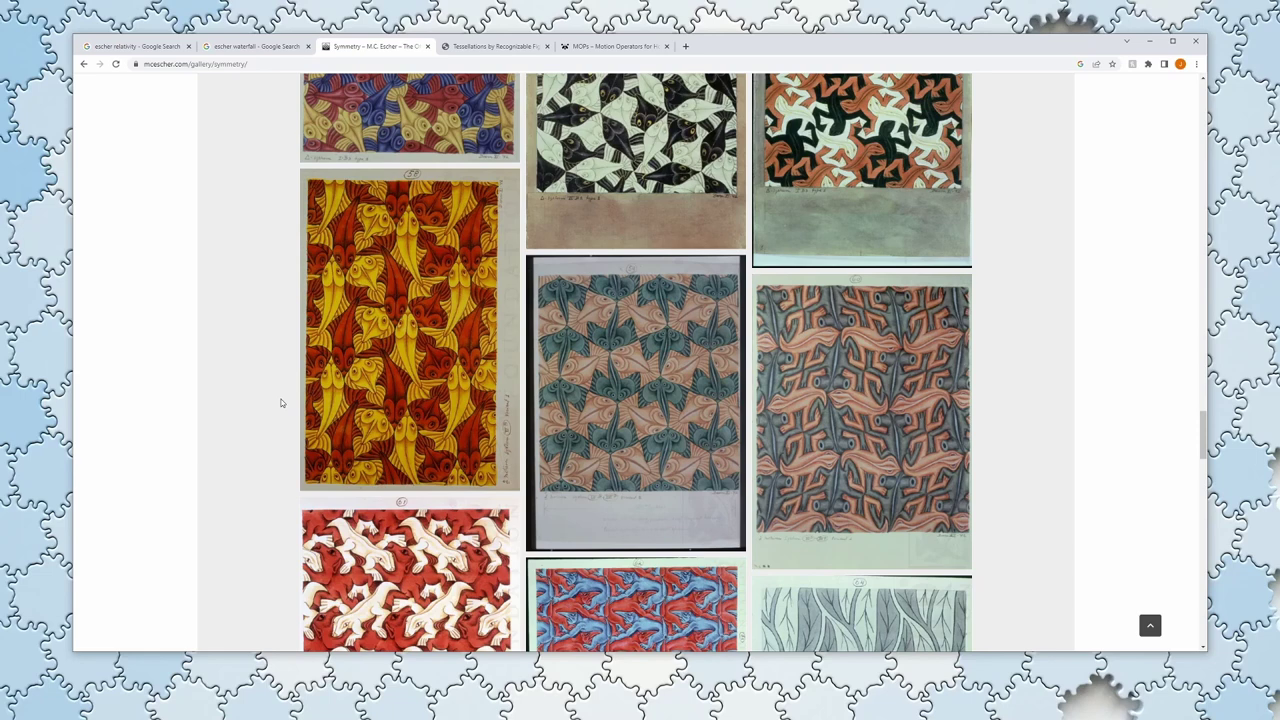
scroll(281, 403, "up", 5)
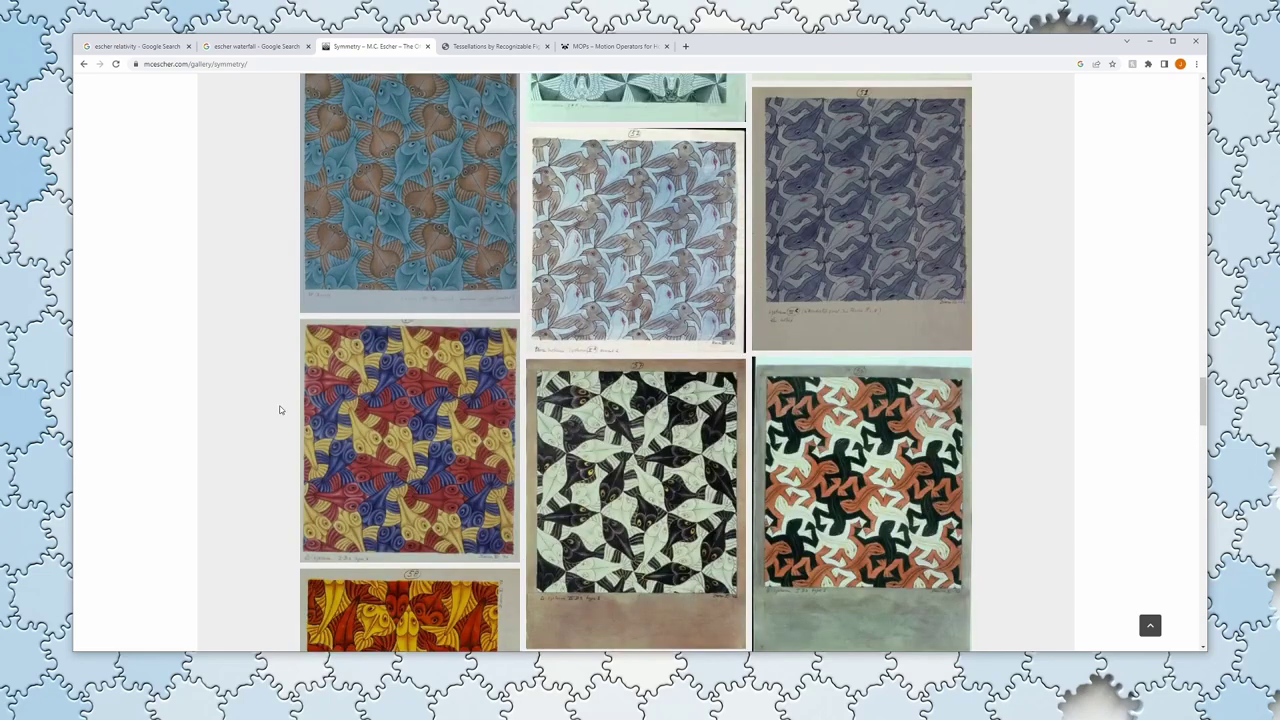
scroll(282, 404, "down", 1)
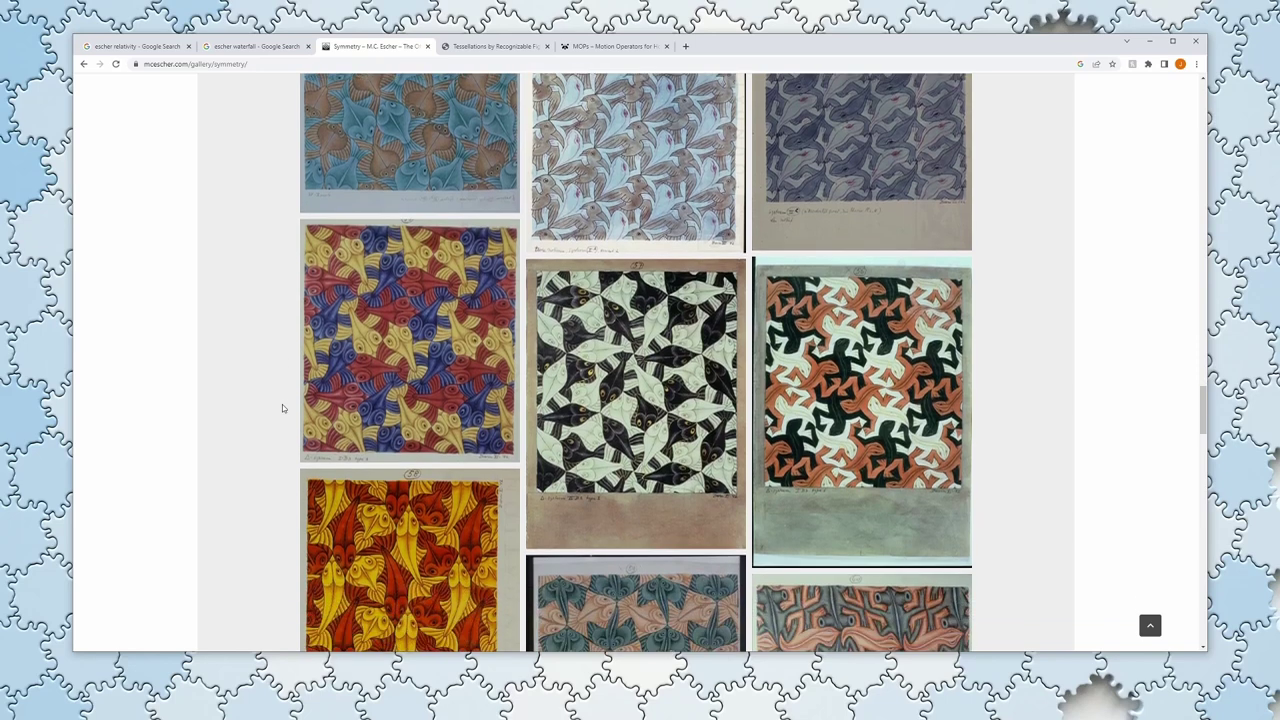
scroll(282, 404, "up", 1)
scroll(282, 404, "up", 2)
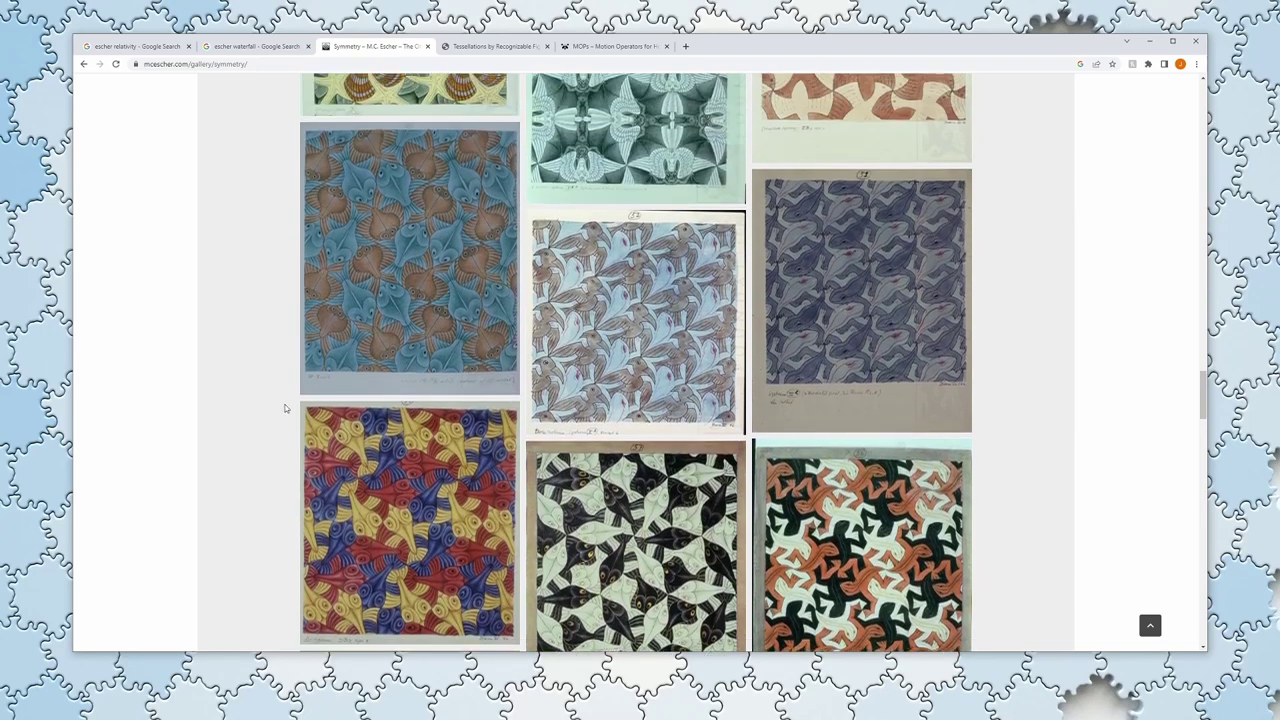
scroll(270, 404, "up", 1)
key("ctrl+Tab")
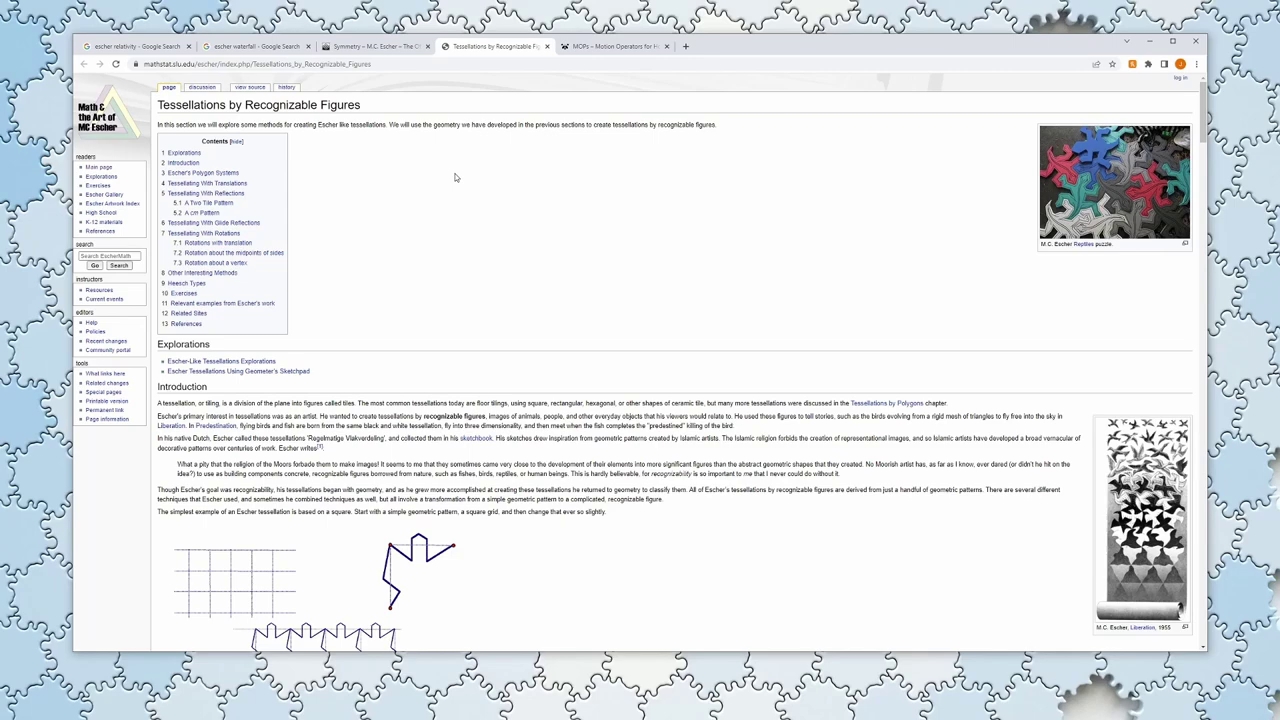
Step: Read through the Escher tessellation wiki pages, then move the browser window aside to reveal Houdini
scroll(472, 205, "down", 4)
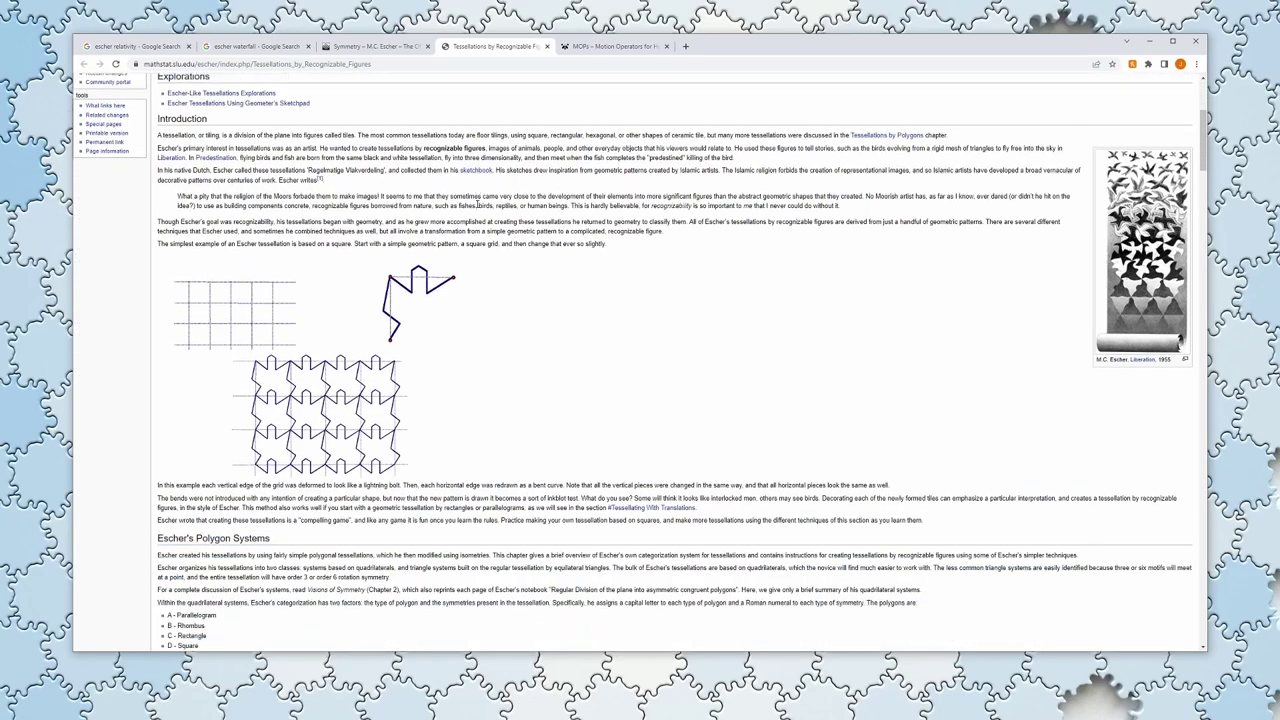
scroll(479, 209, "down", 3)
scroll(1069, 379, "down", 8)
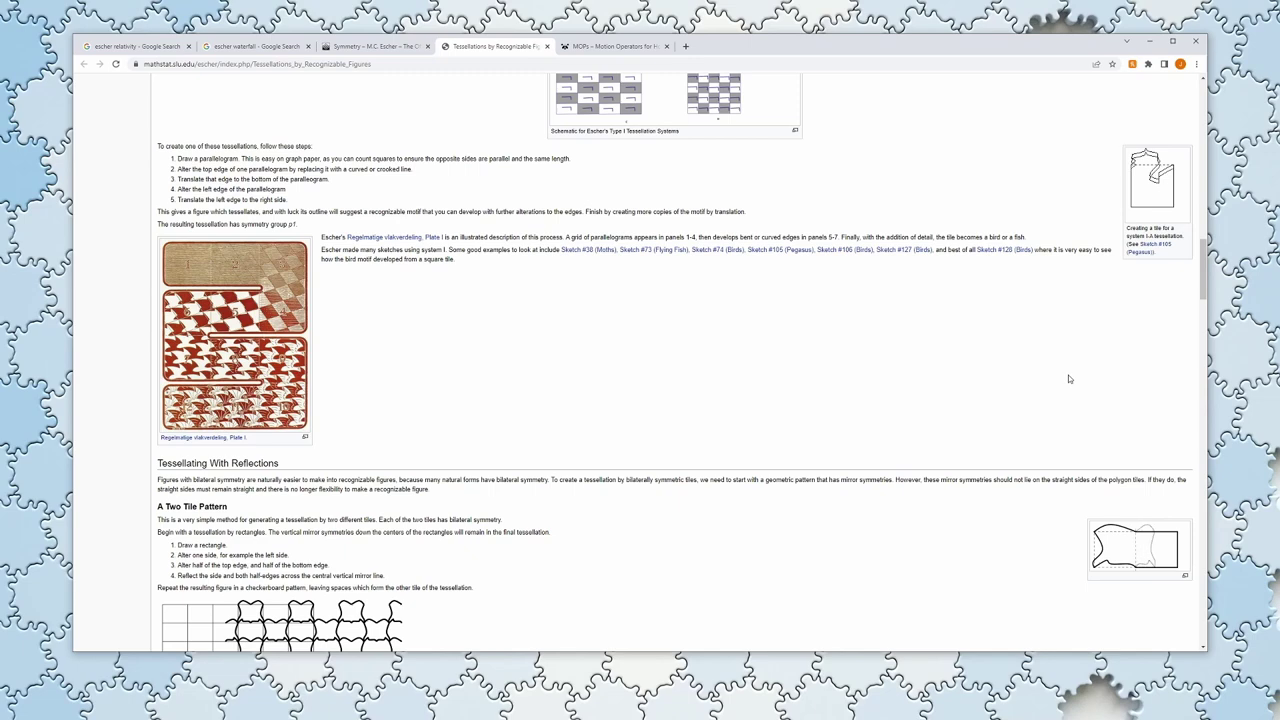
scroll(861, 369, "down", 15)
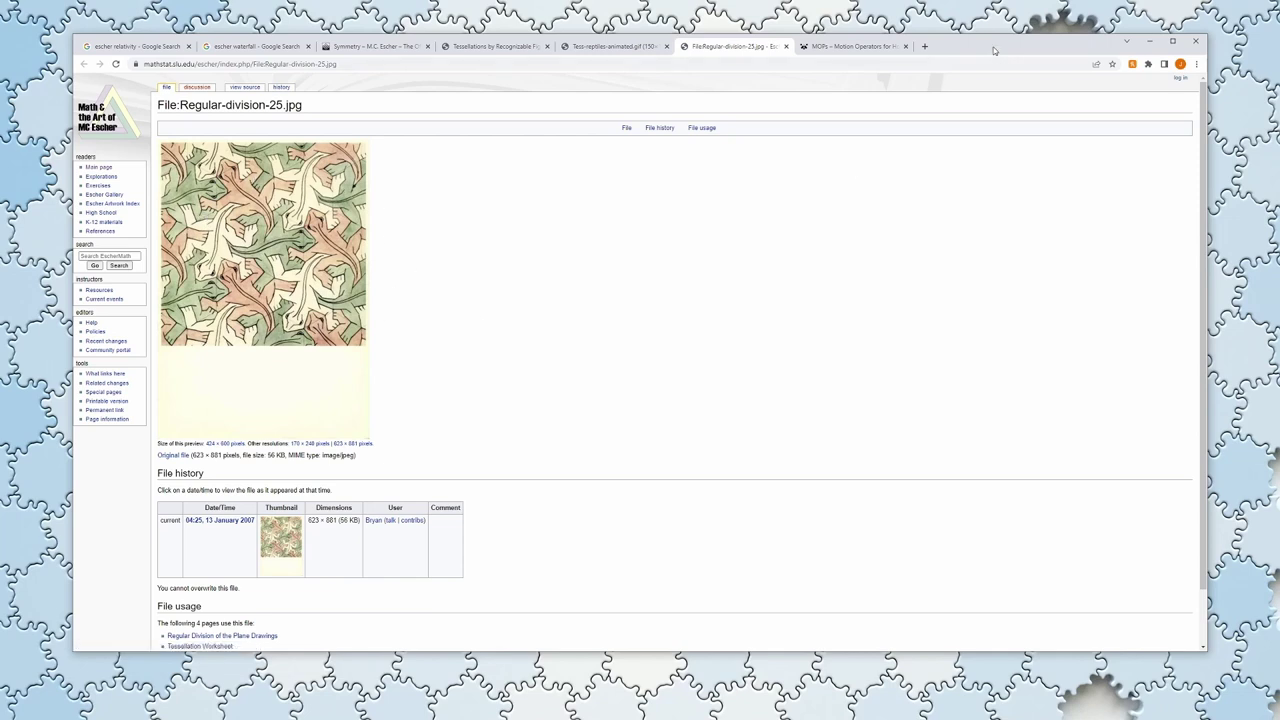
left_click_drag(999, 52, 1029, 90)
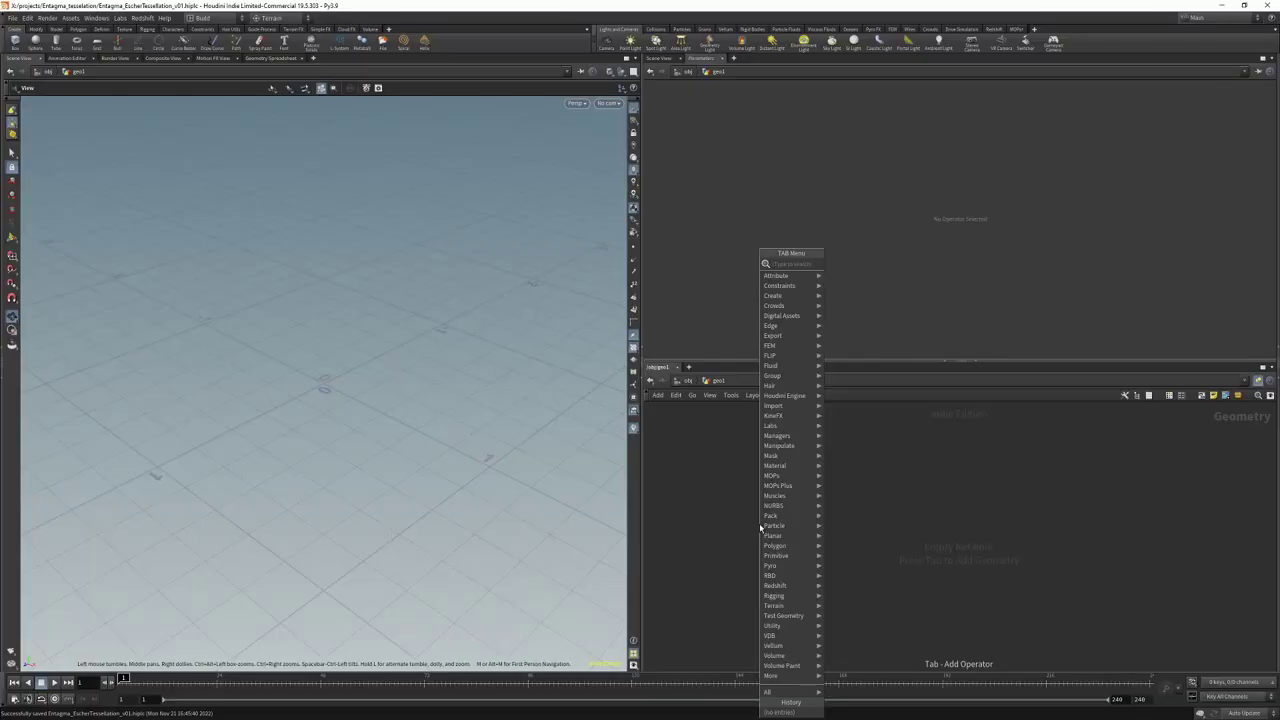
Step: Add a Grid node with 2 rows and 2 columns, framed in Top view
type("grid")
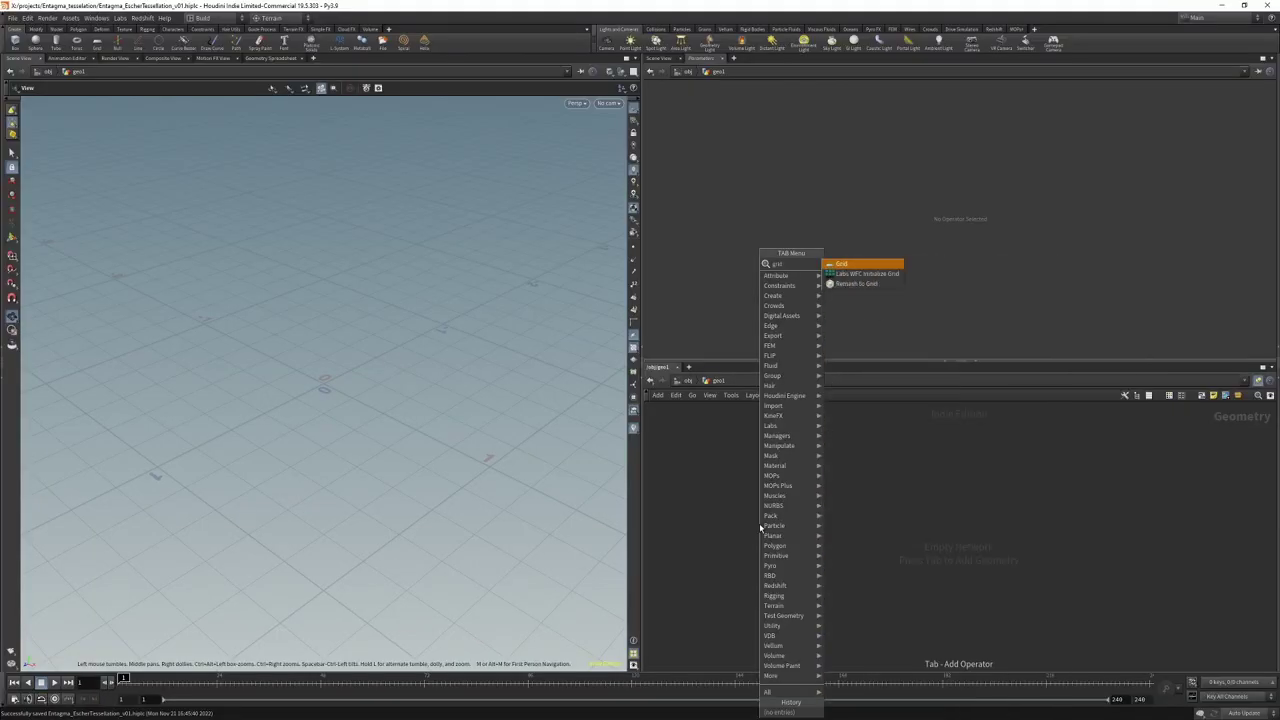
key("Return")
left_click(808, 446)
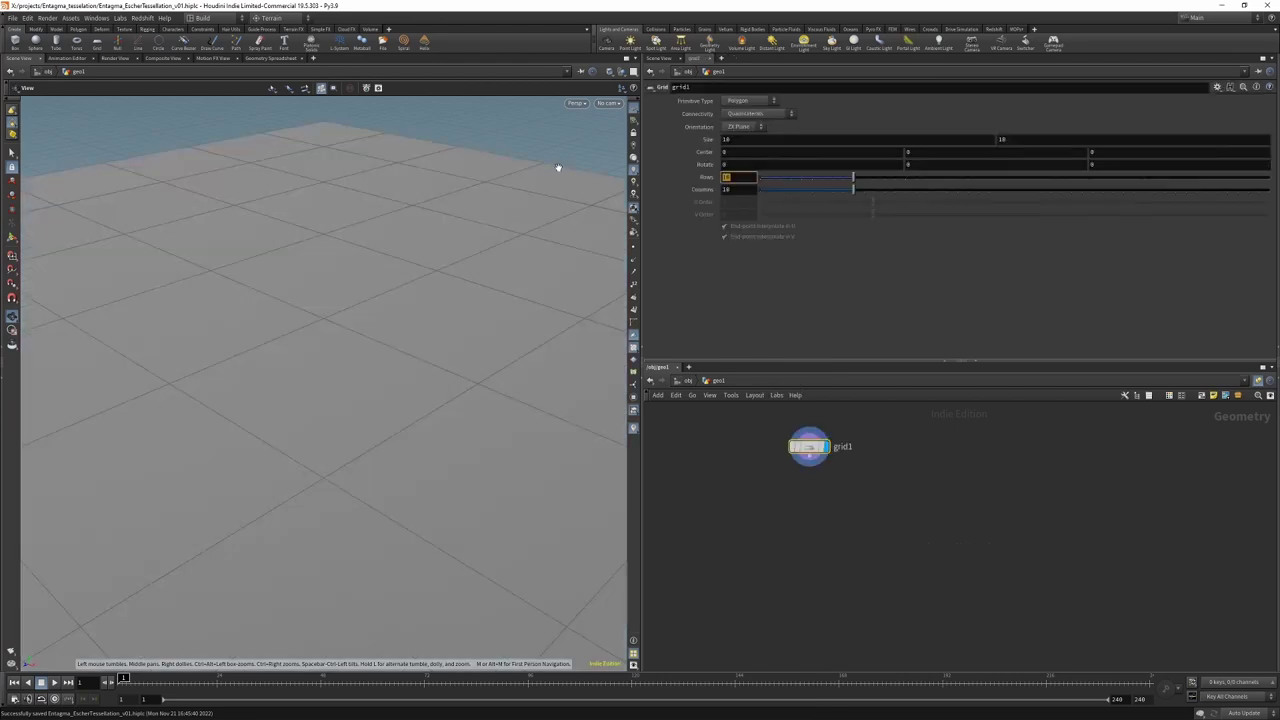
type("2")
key("Tab")
type("2")
key("Return")
left_click_drag(374, 234, 390, 341)
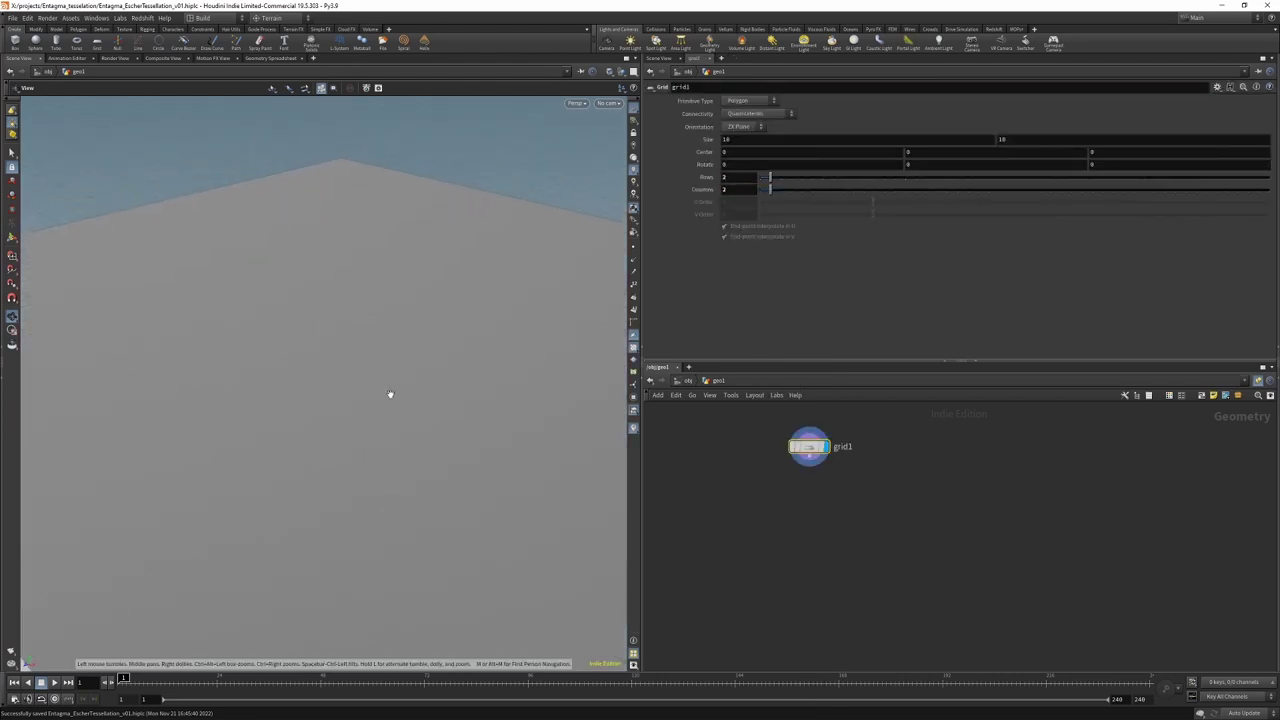
key("h")
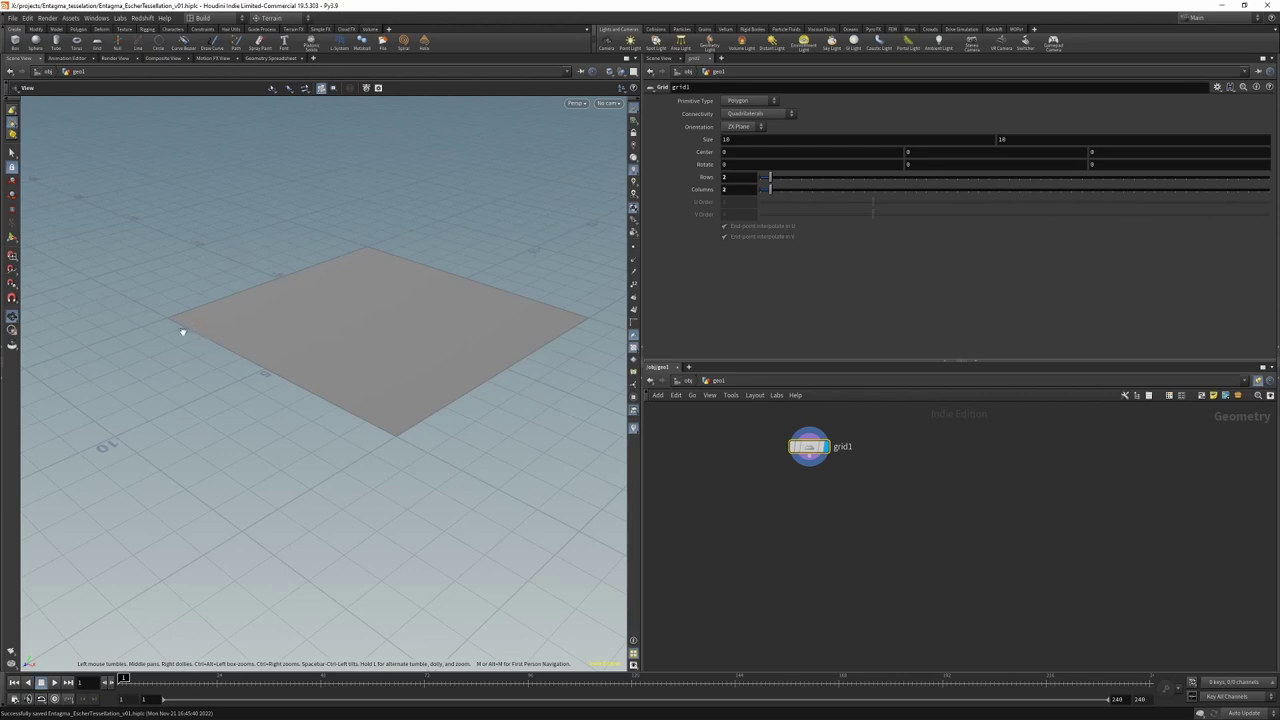
key("space+2")
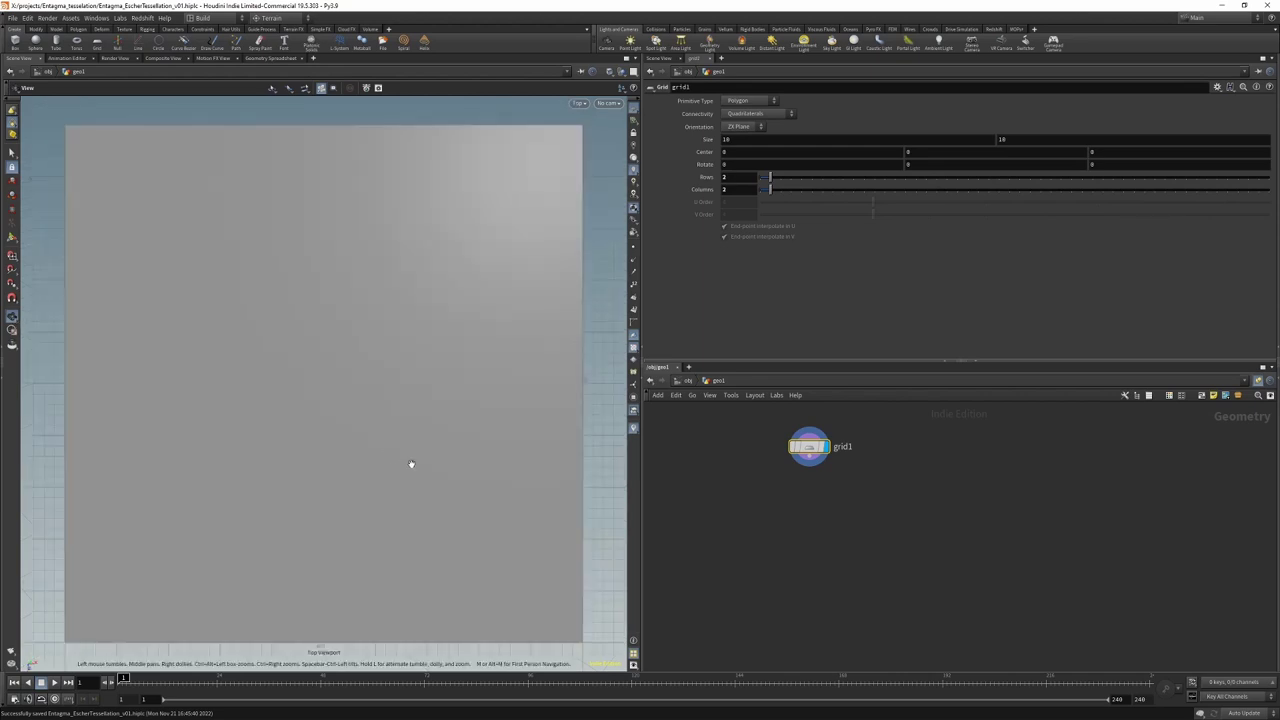
key("Tab")
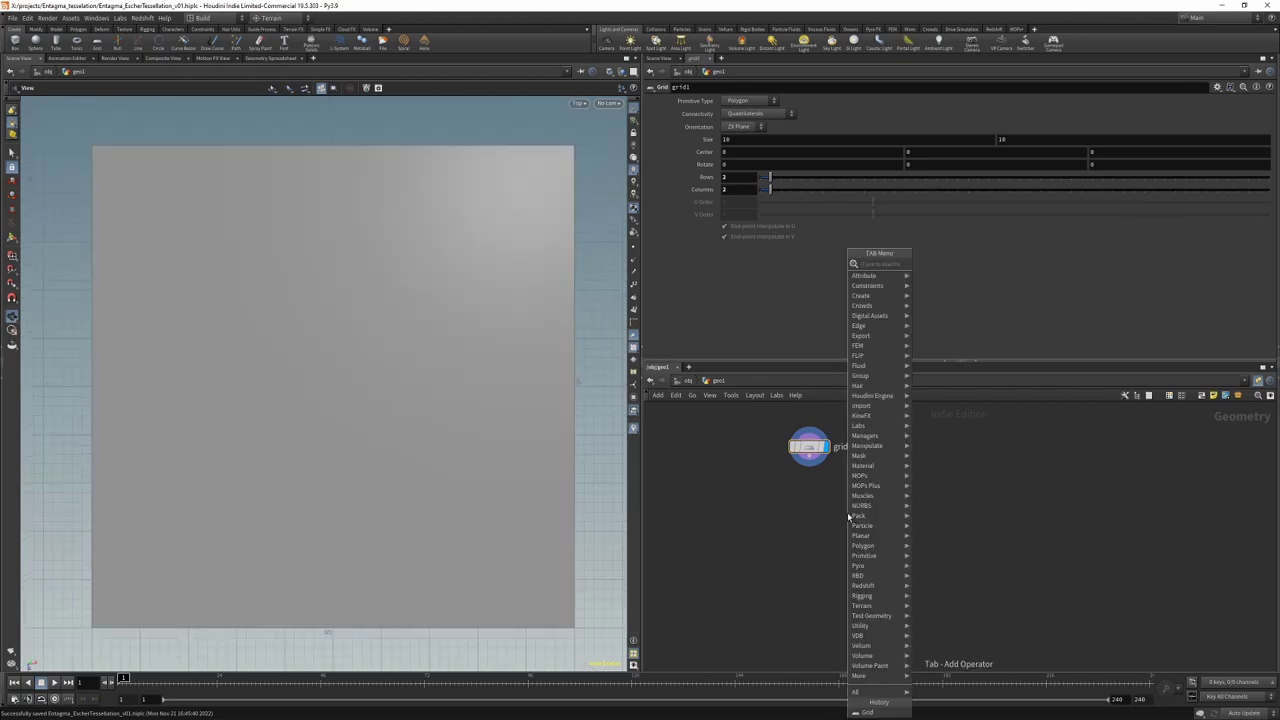
Step: Add a Points from Volume node below grid1 and set its display flag
type("divide")
key("Return")
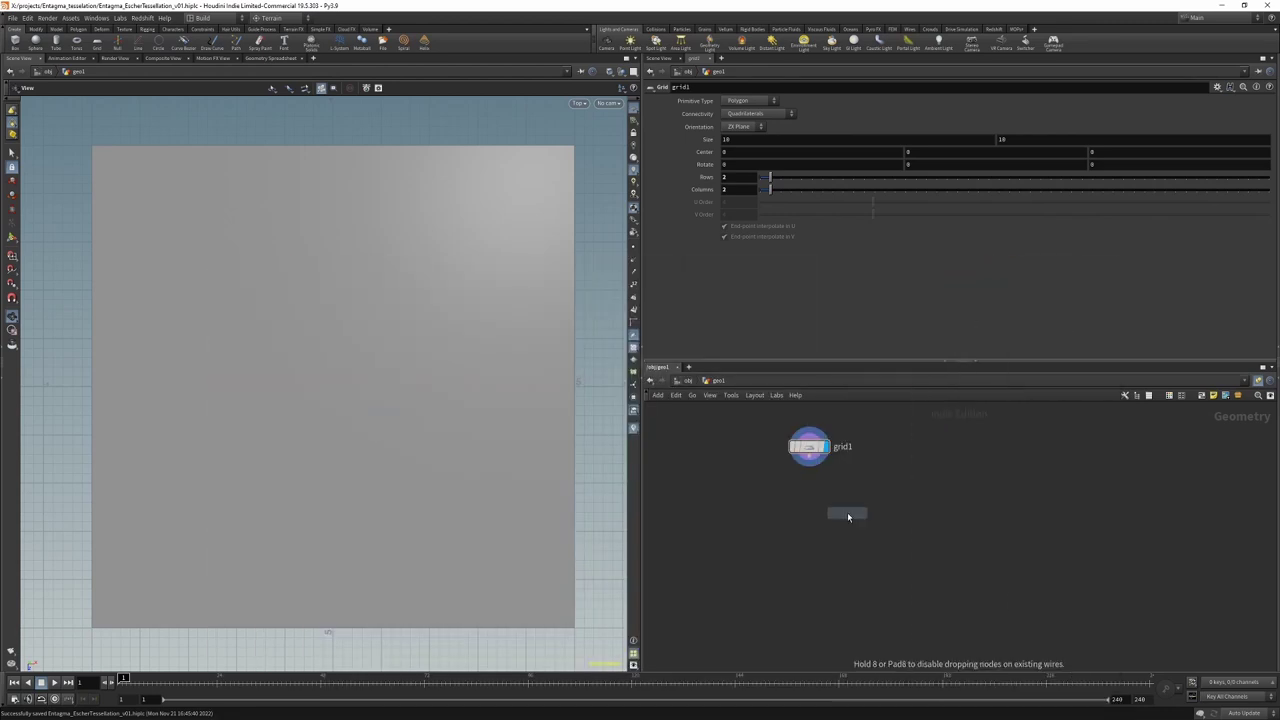
left_click(832, 502)
left_click(825, 490)
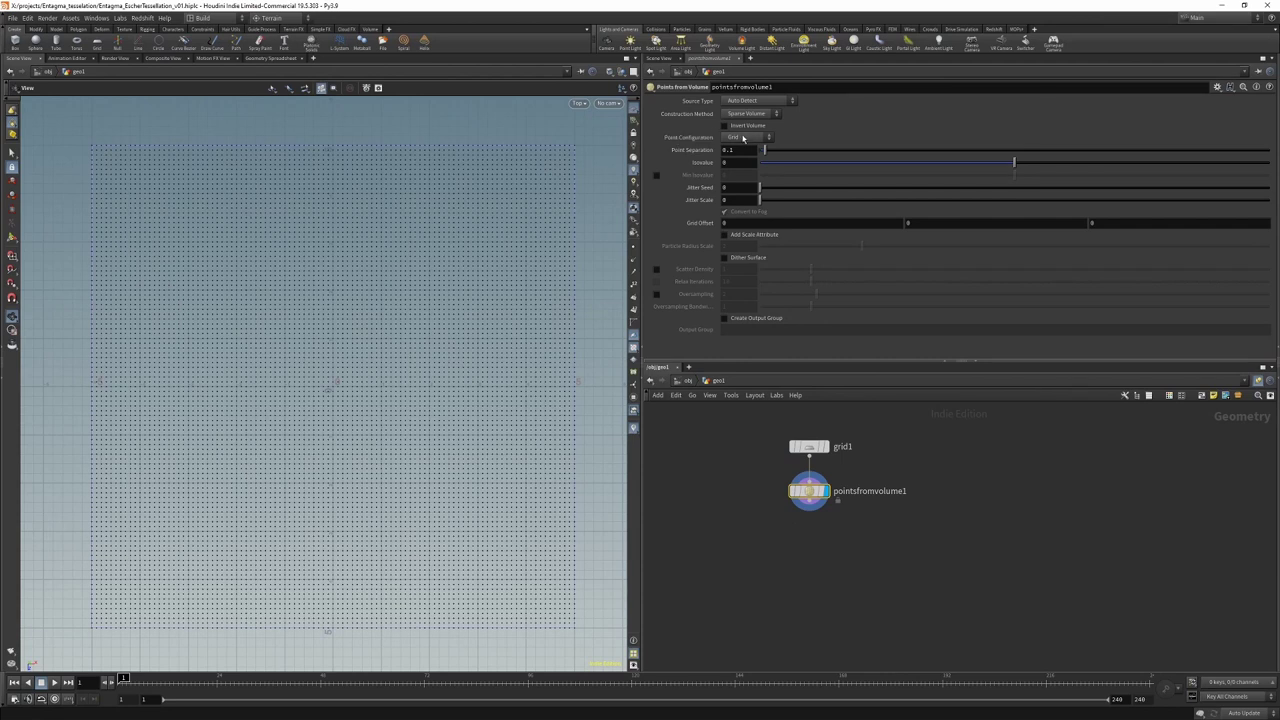
Step: Use Tetrahedral point configuration with .32 separation, and enlarge points in display options
left_click(742, 137)
left_click(756, 157)
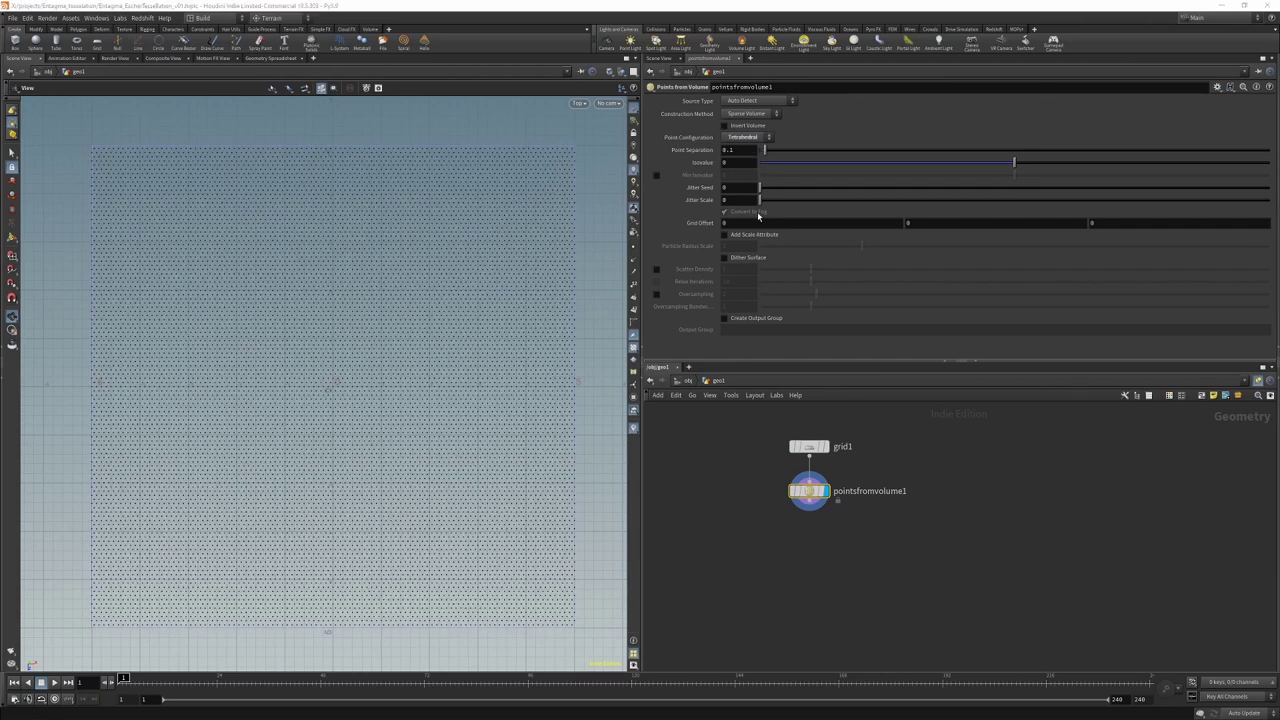
double_click(743, 149)
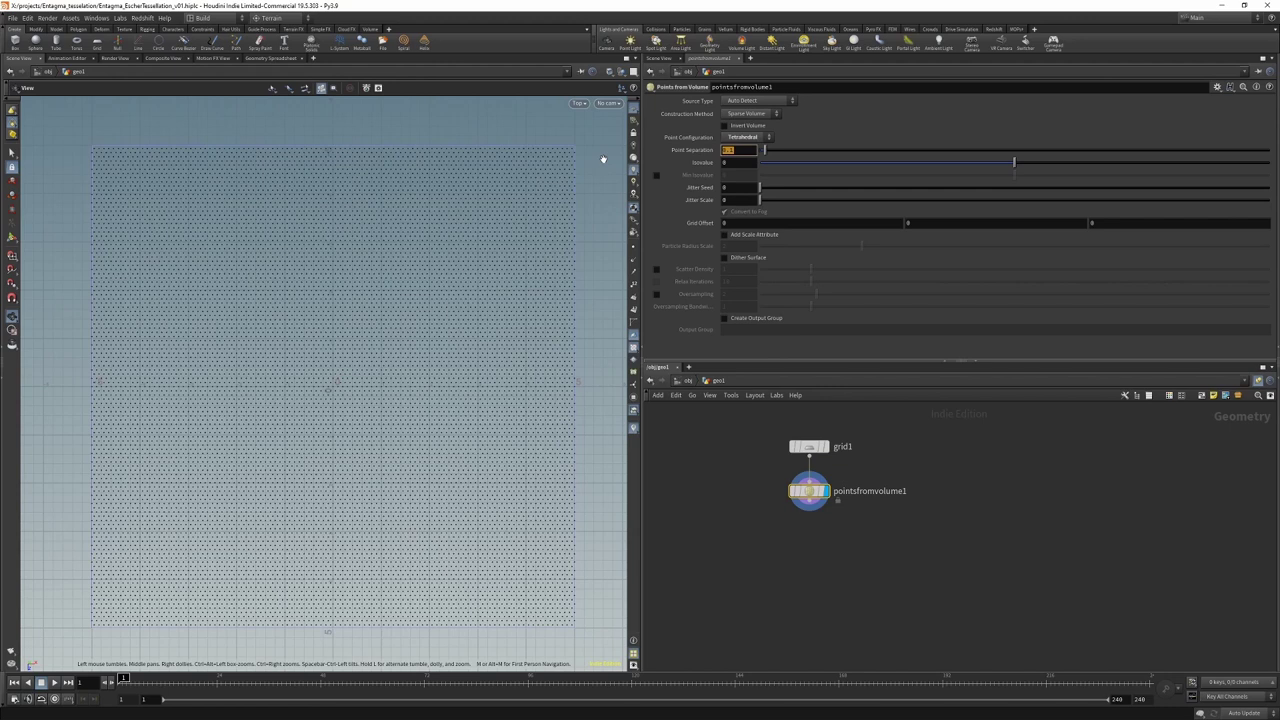
type(".32")
key("Return")
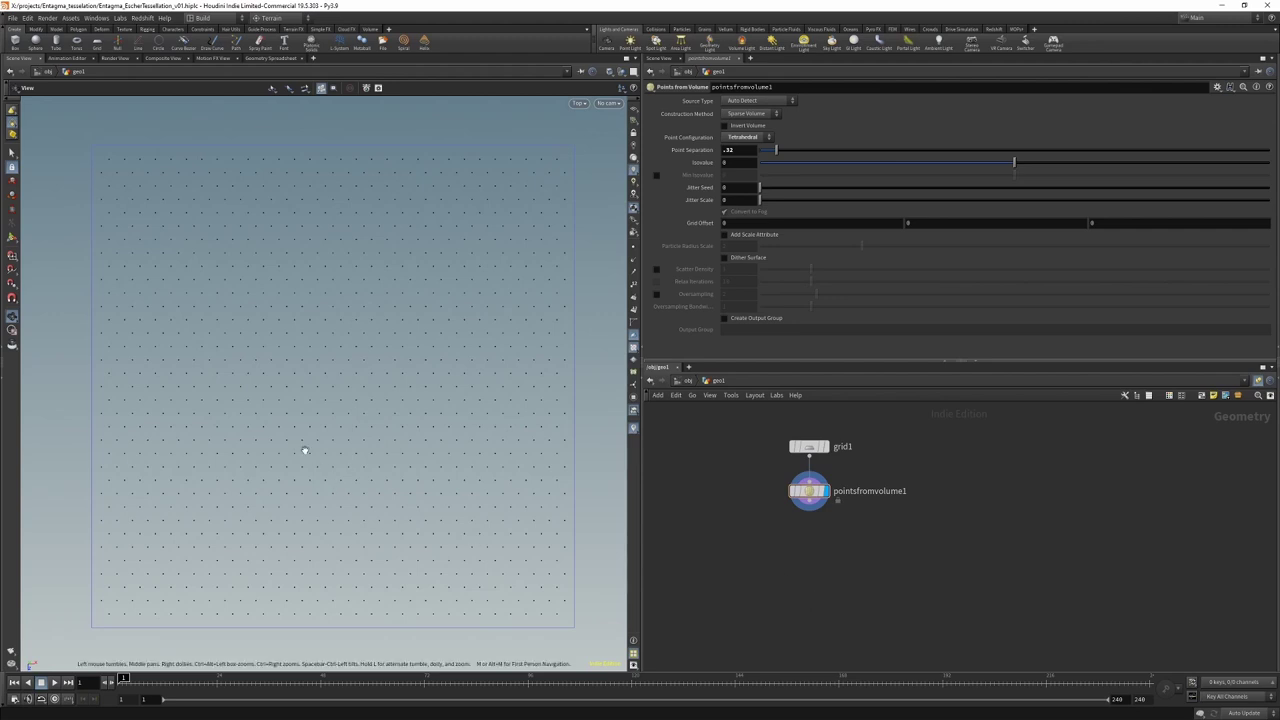
key("d")
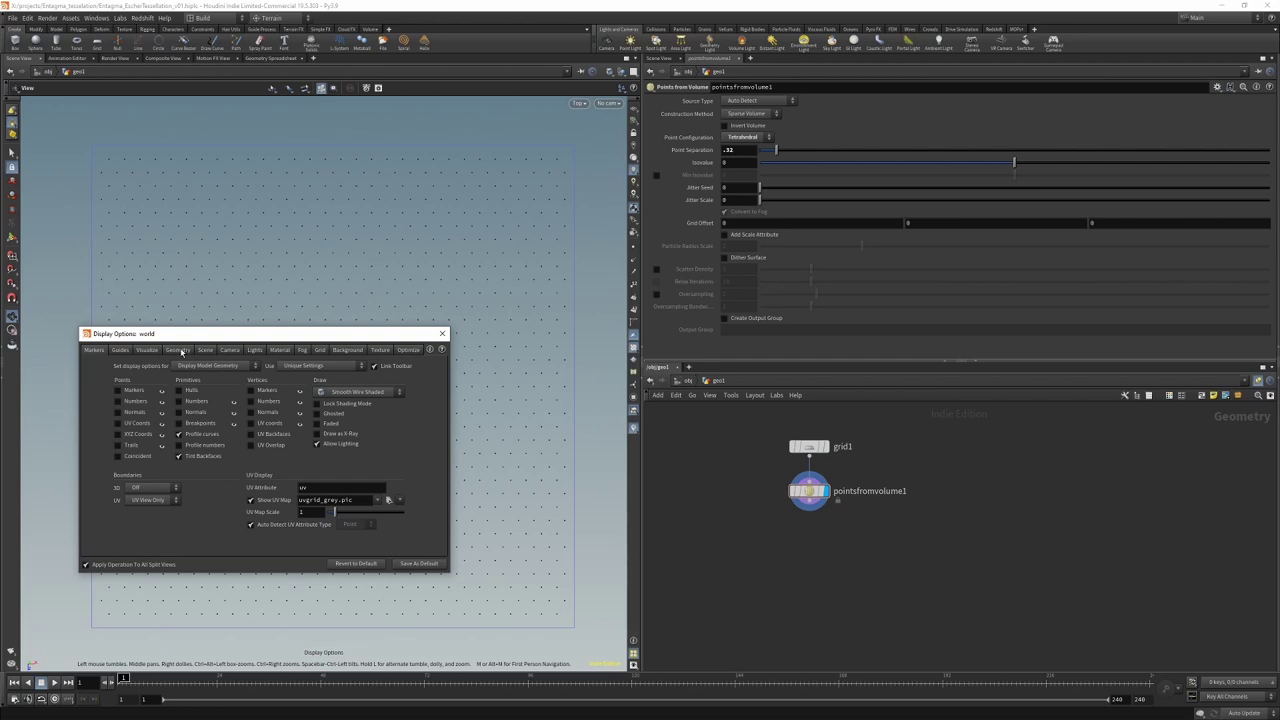
left_click(202, 352)
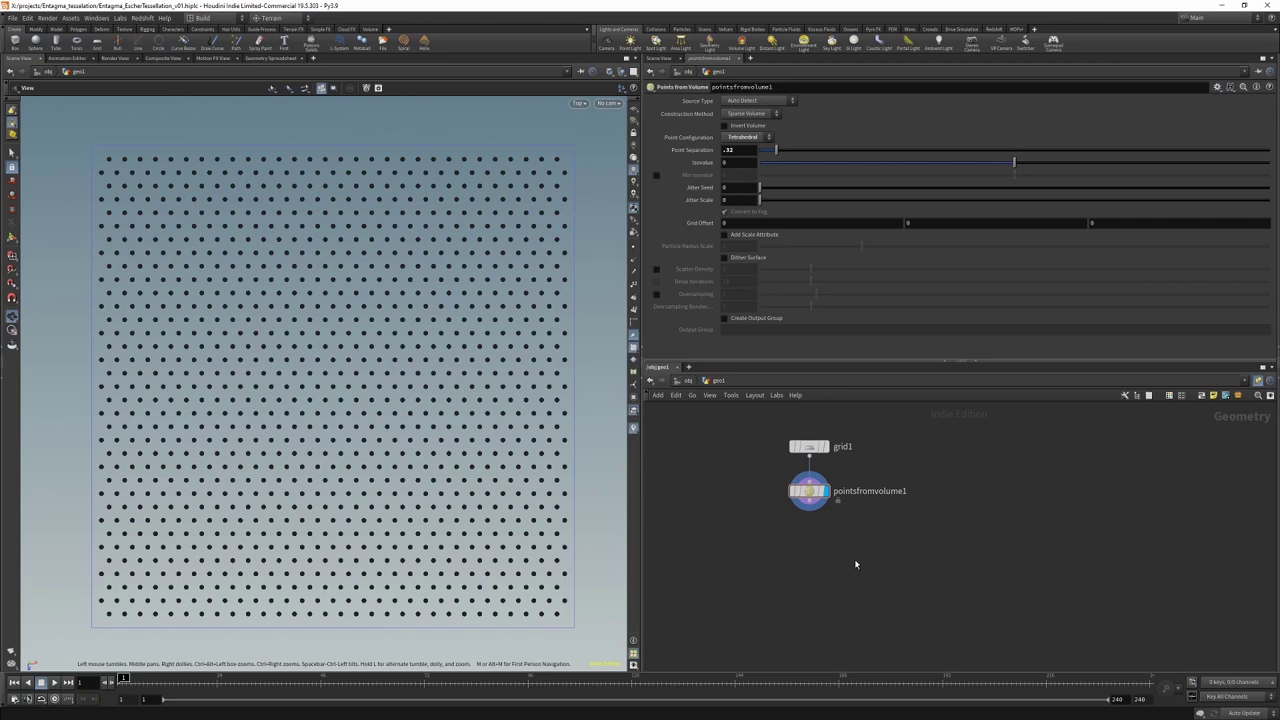
Step: Add a Group Create node for points, base group off, kept by bounding box
key("Tab")
mouse_move(886, 251)
left_click(975, 251)
left_click(816, 545)
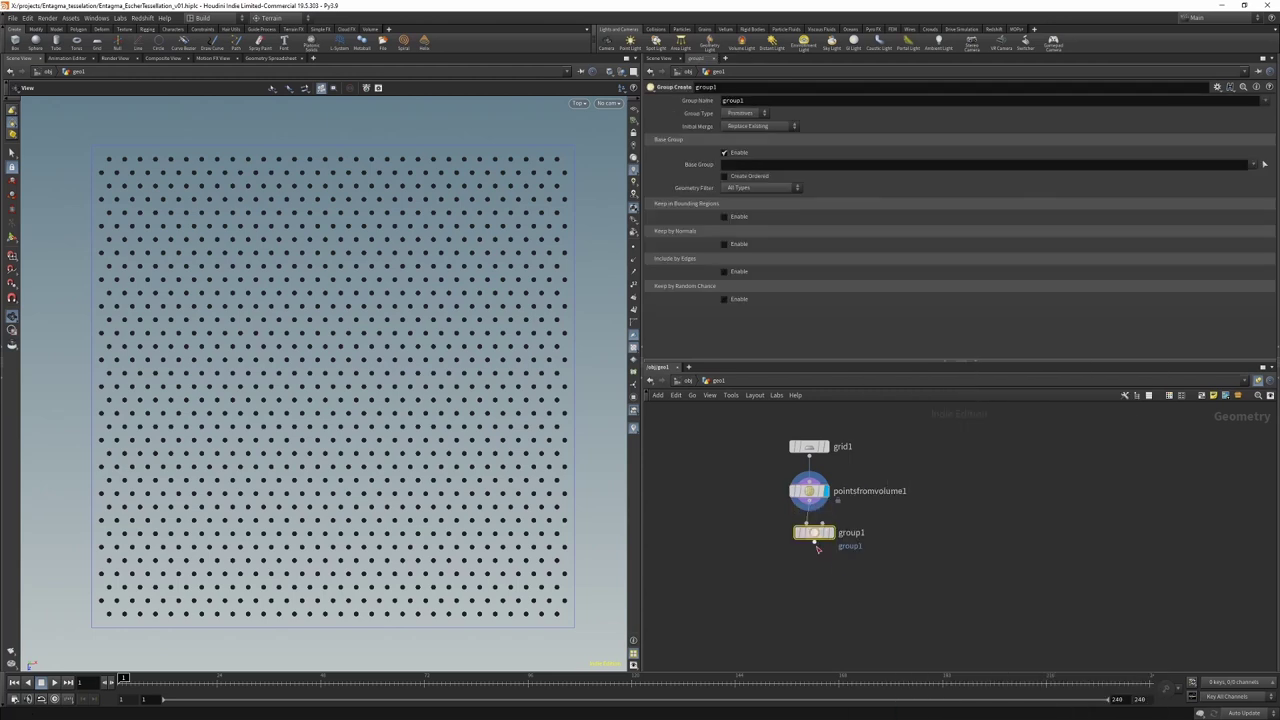
left_click(740, 114)
left_click(738, 126)
left_click(724, 152)
left_click(739, 181)
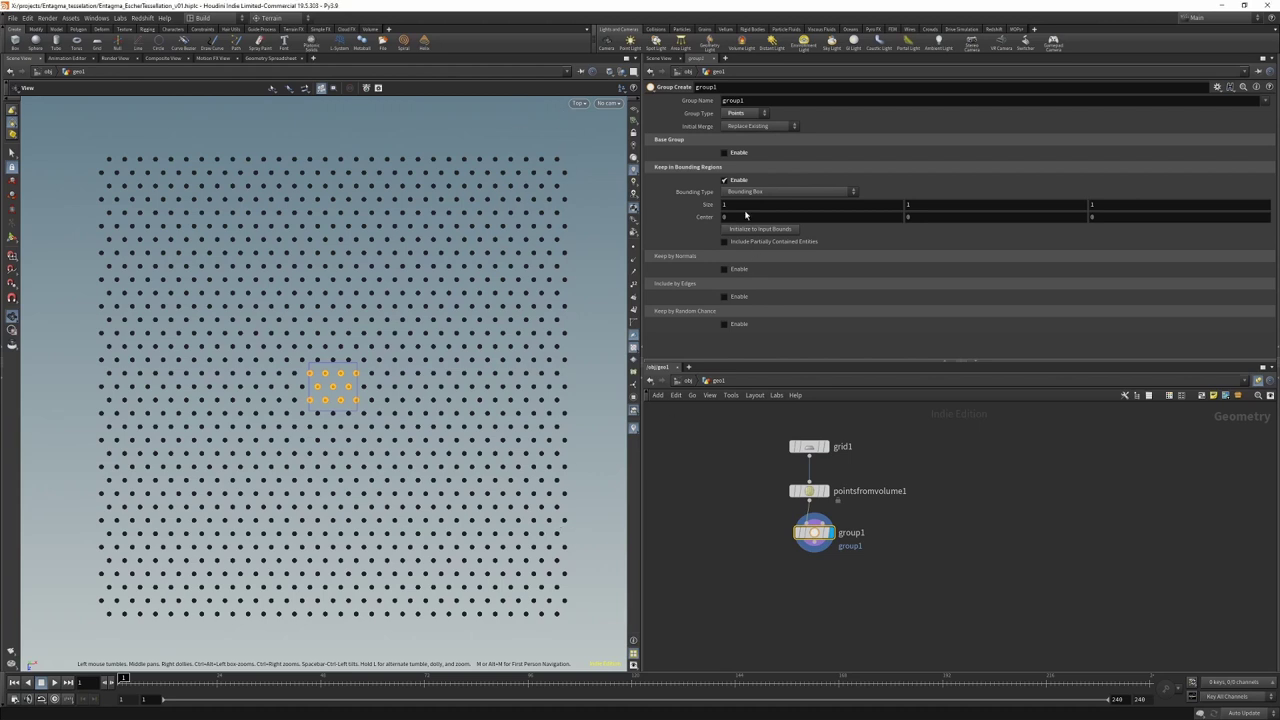
Step: Size the bounding box 2.5 by 11.3 at center X 5.05, naming the group deleteme
left_click(744, 206)
type("2.5")
key("Tab")
key("Tab")
type("11.3")
key("Tab")
type("5.05")
key("Return")
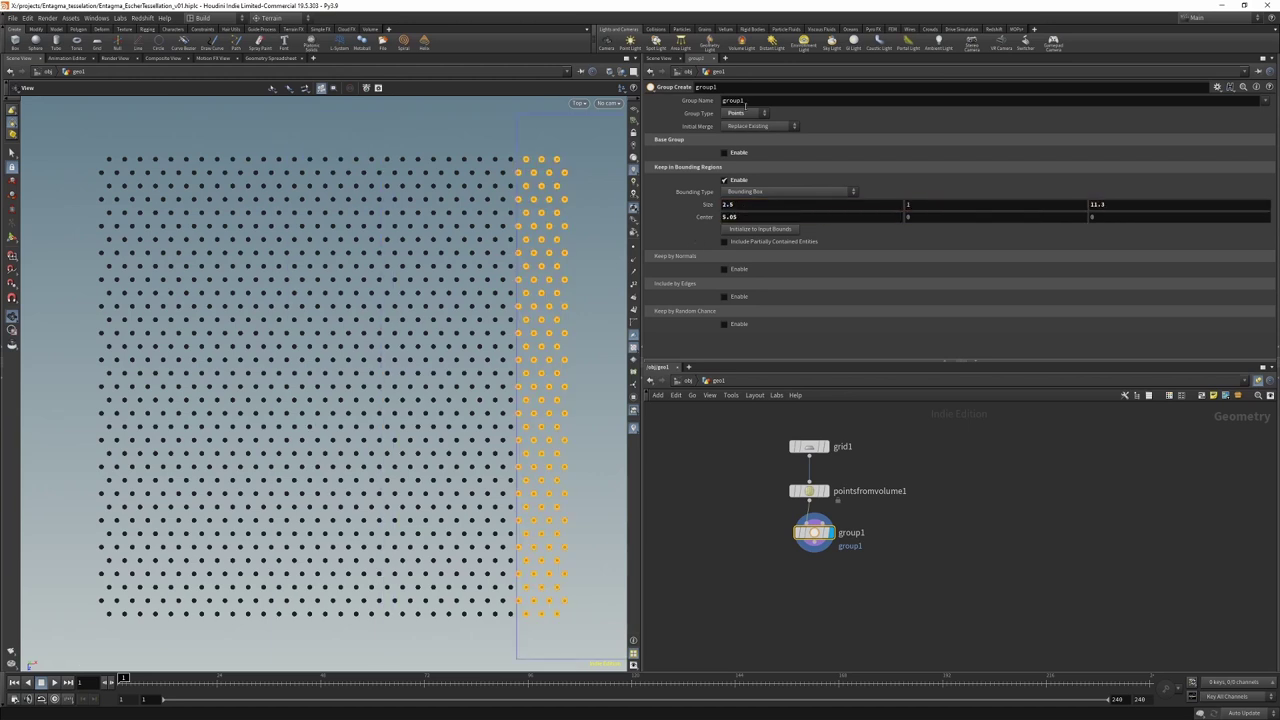
left_click(744, 101)
type("deeeteme")
key("Return")
Step: Add a Blast node below group1 that deletes the deleteme group
key("Tab")
type("blast")
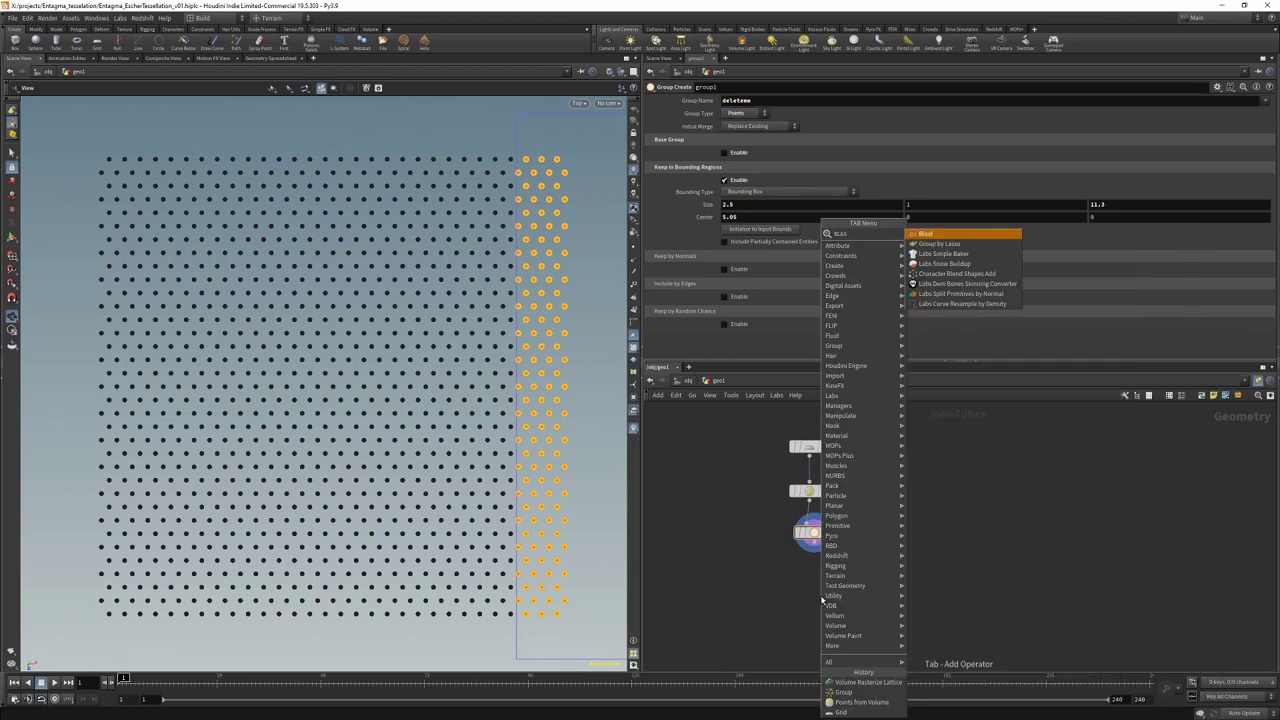
key("Return")
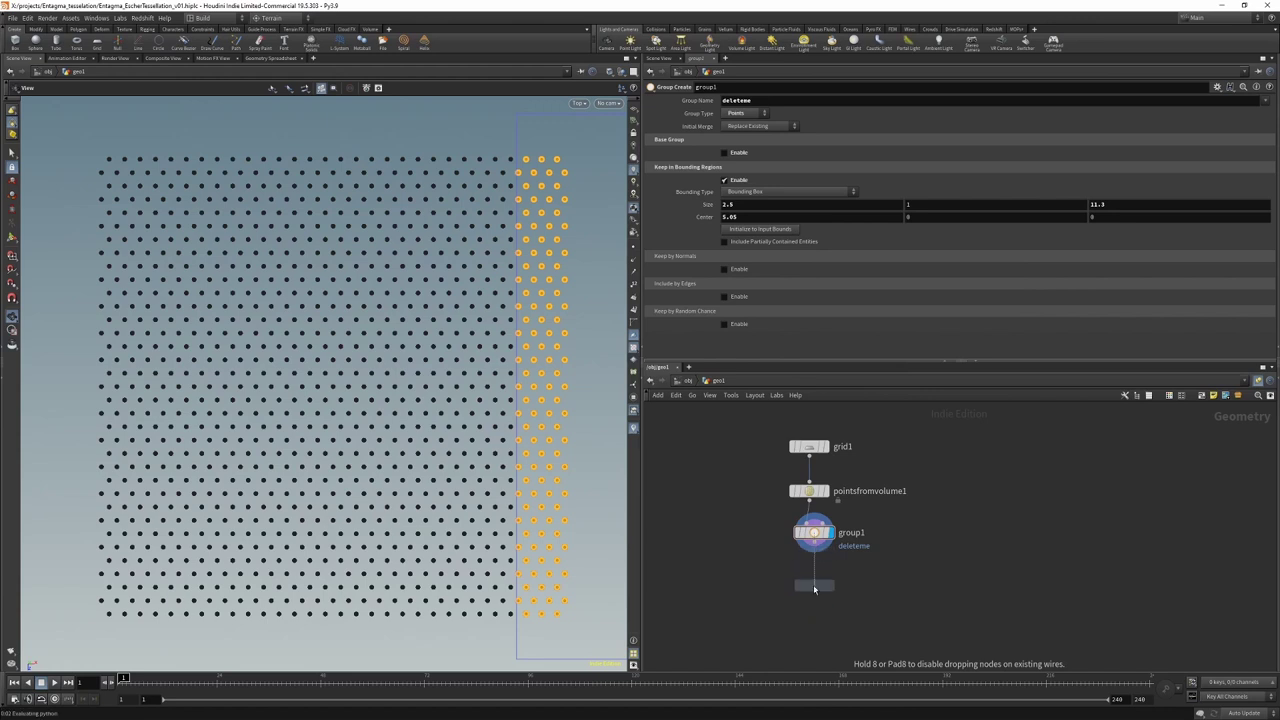
left_click(808, 584)
left_click(1253, 102)
left_click(1250, 113)
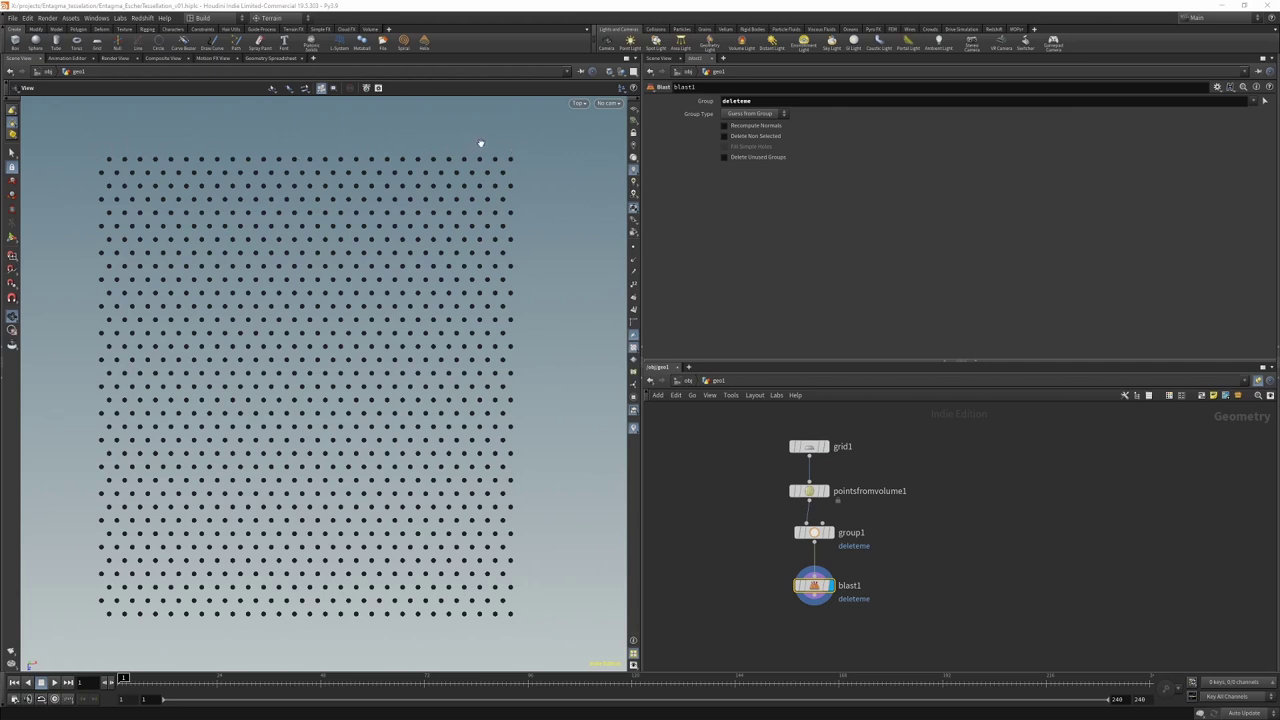
Step: Add a Sort node below blast1 sorting points By Z, checking point numbers
left_click(633, 288)
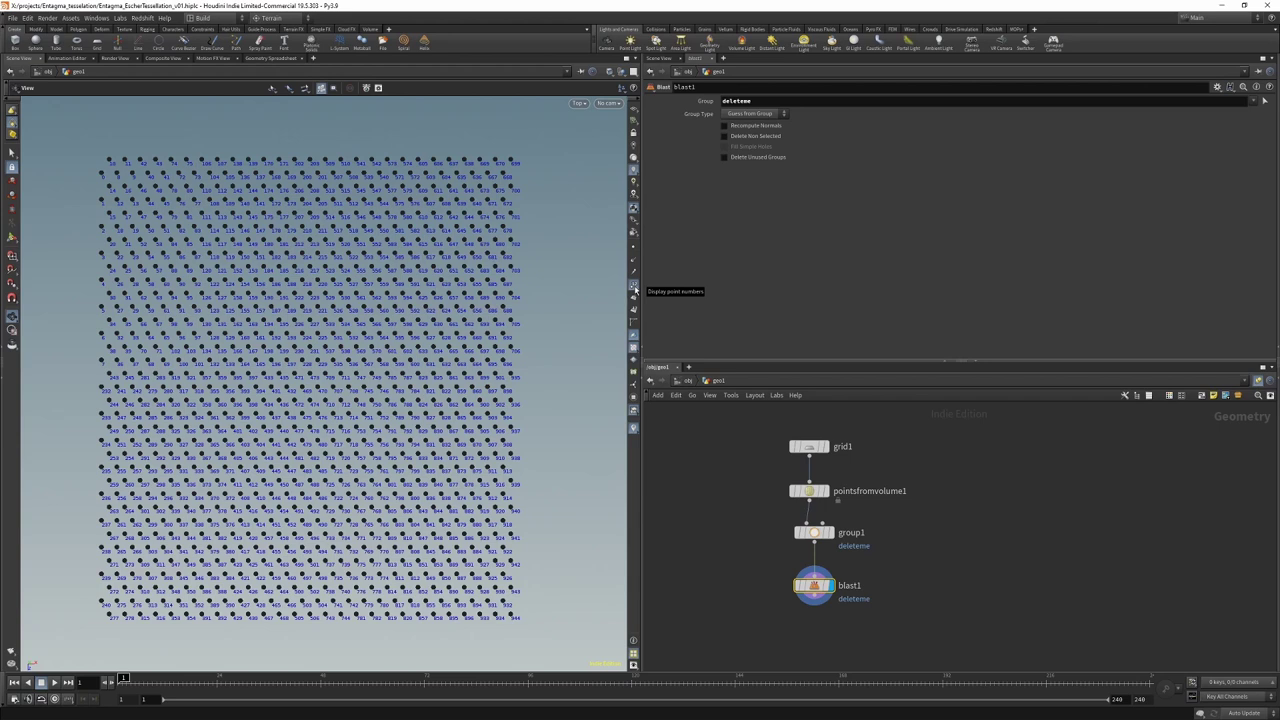
left_click(633, 288)
key("Tab")
left_click(731, 586)
key("Return")
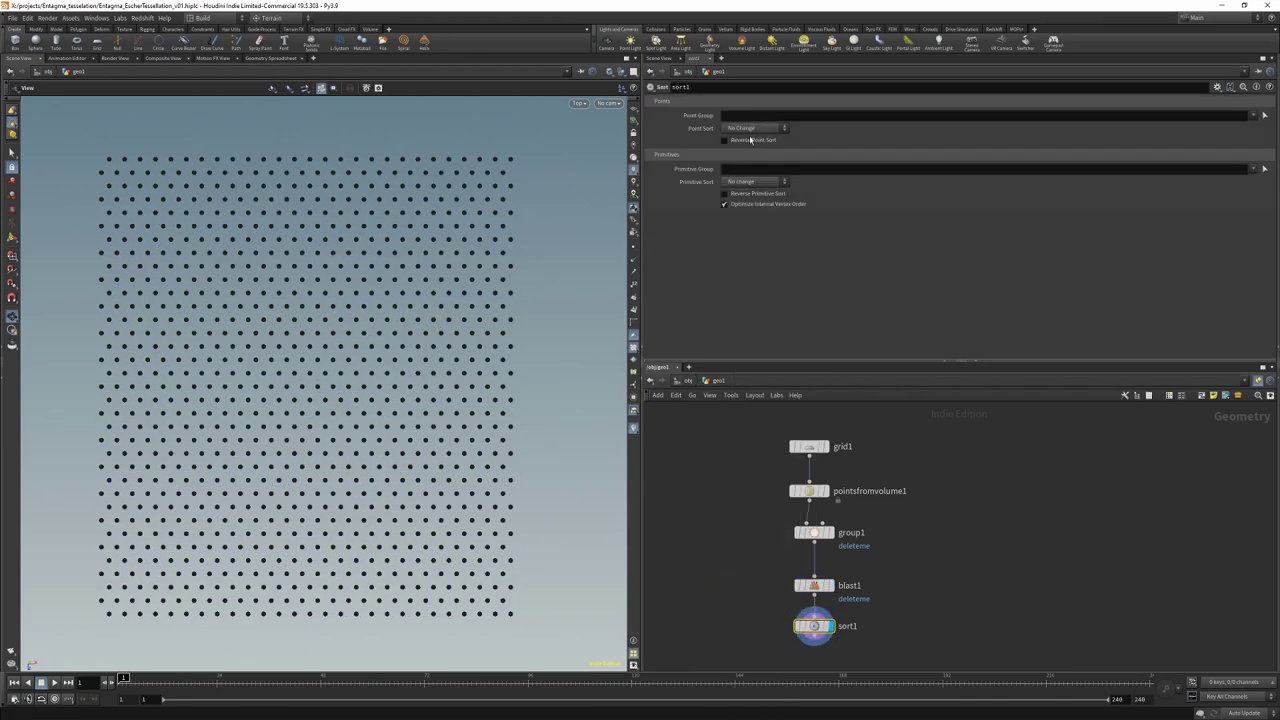
left_click(757, 128)
left_click(745, 172)
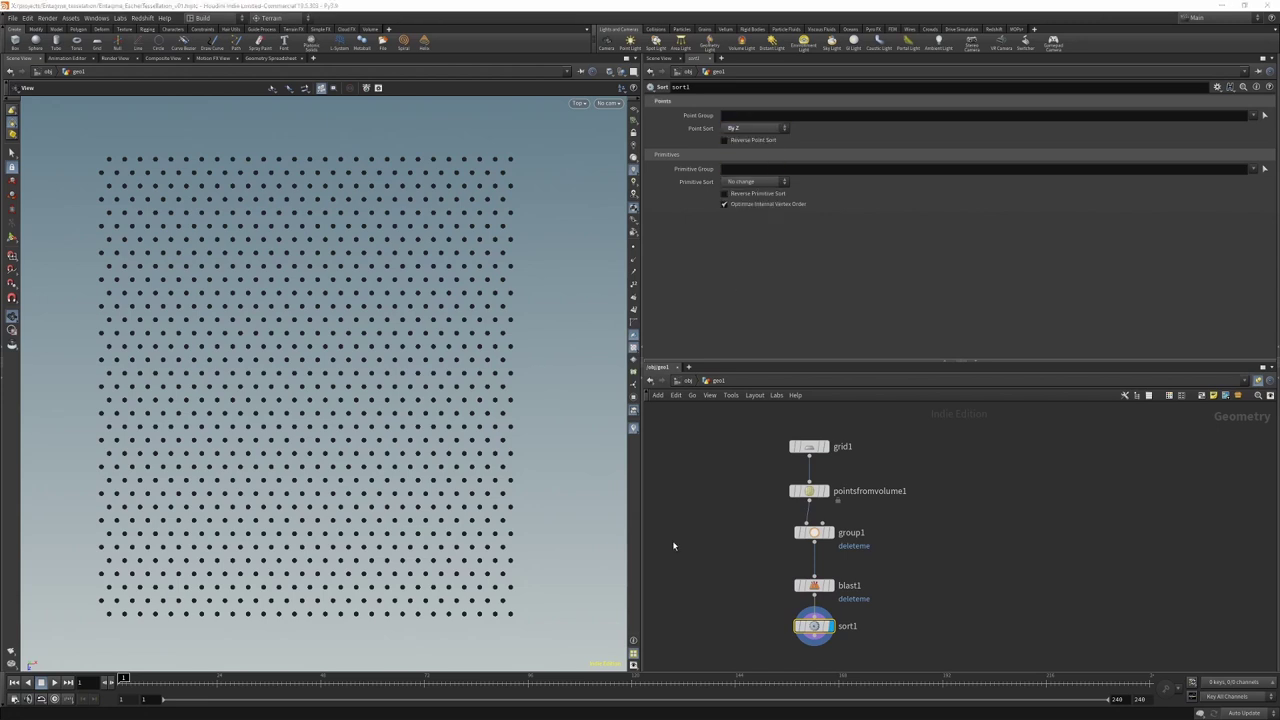
left_click(633, 288)
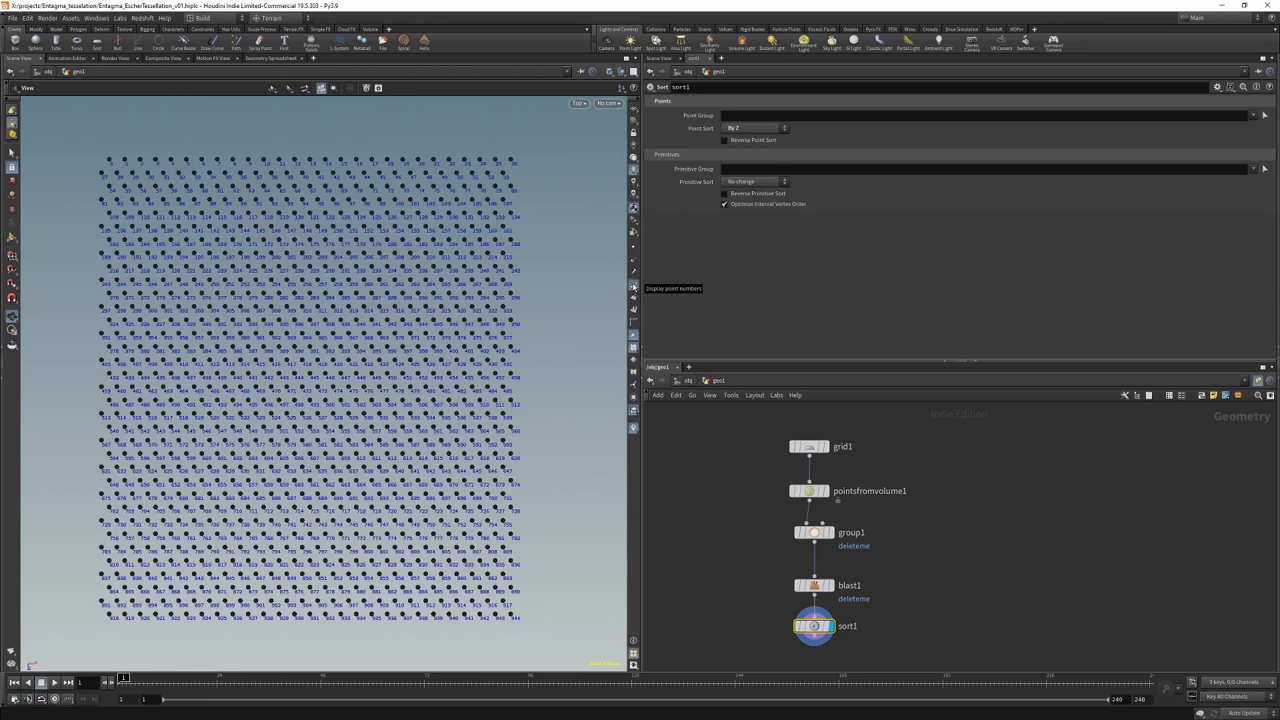
left_click(633, 288)
middle_click_drag(785, 665, 781, 505)
Step: Add an Attribute Wrangle below sort1 and display it
key("Tab")
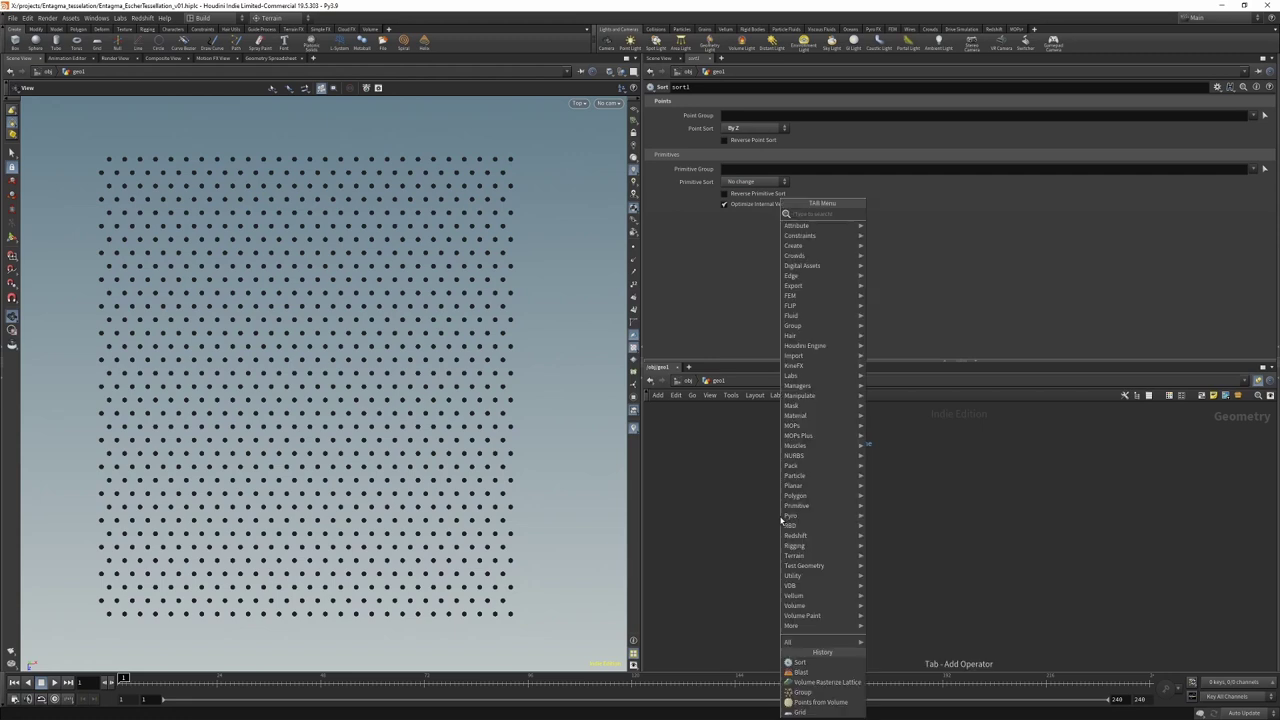
type("attribwrangle")
key("Return")
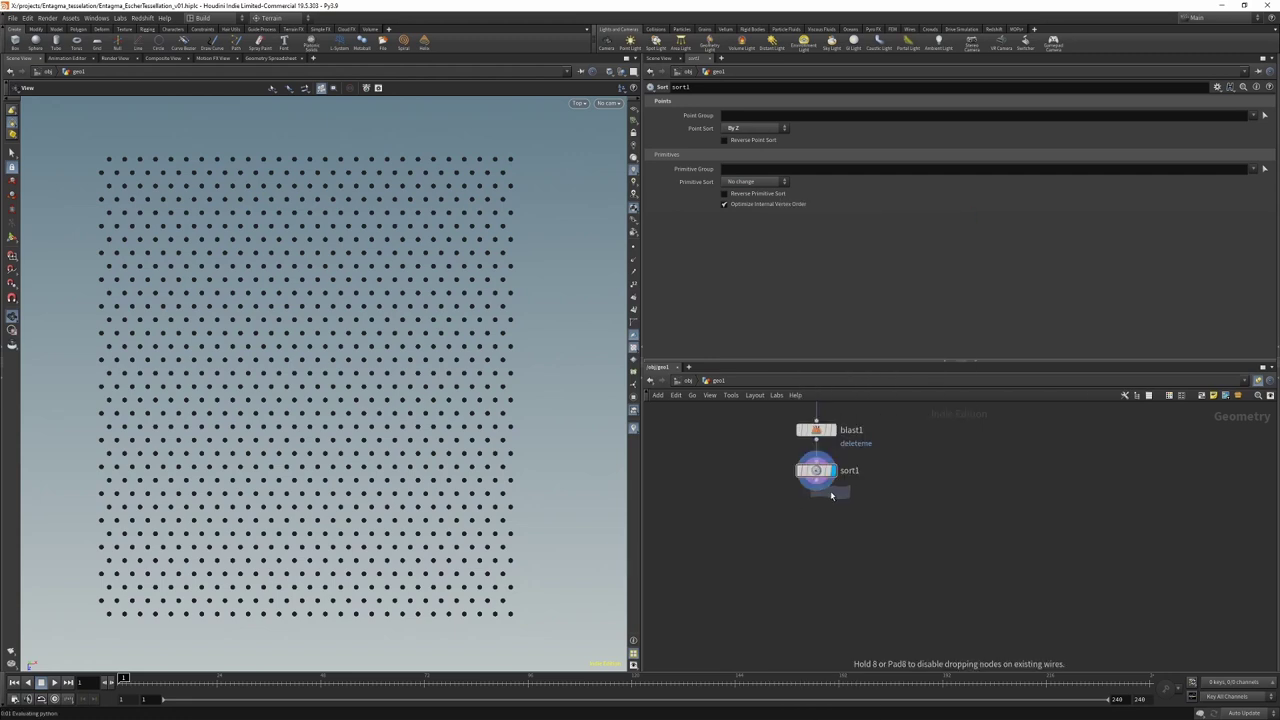
left_click(816, 521)
left_click(765, 217)
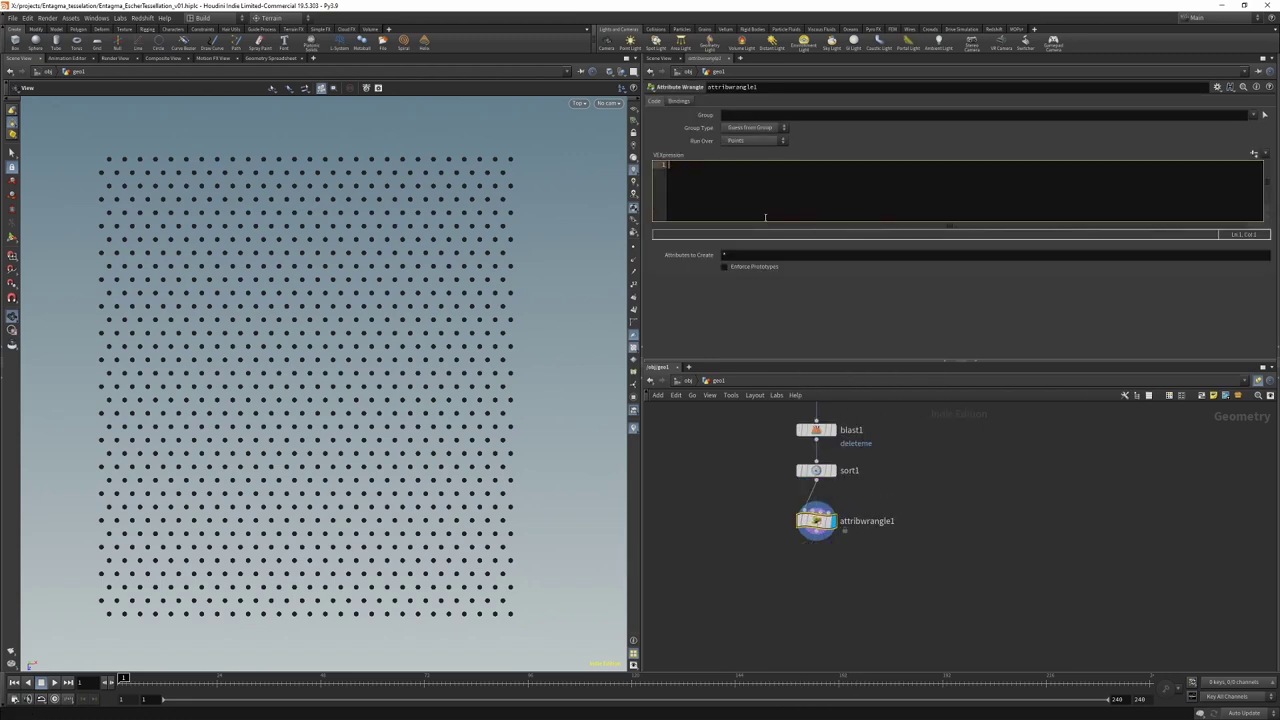
type("i@id = @ptnum;")
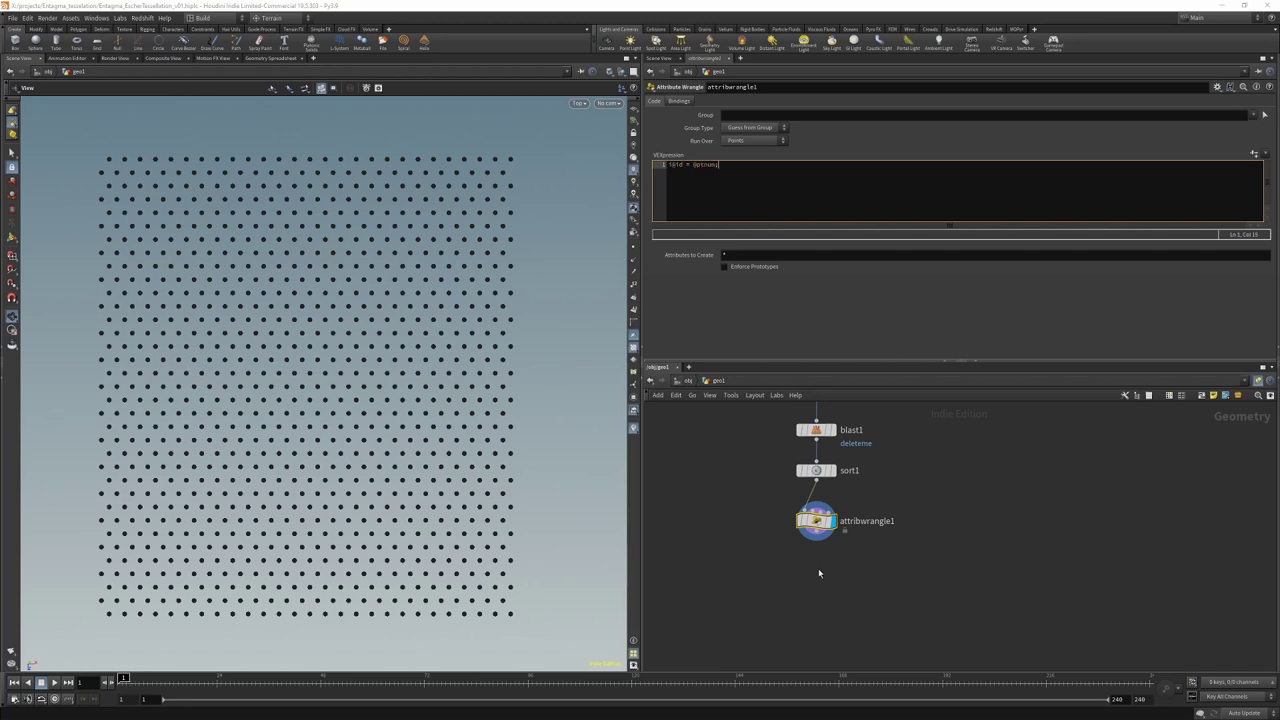
middle_click_drag(829, 599, 824, 570)
key("Tab")
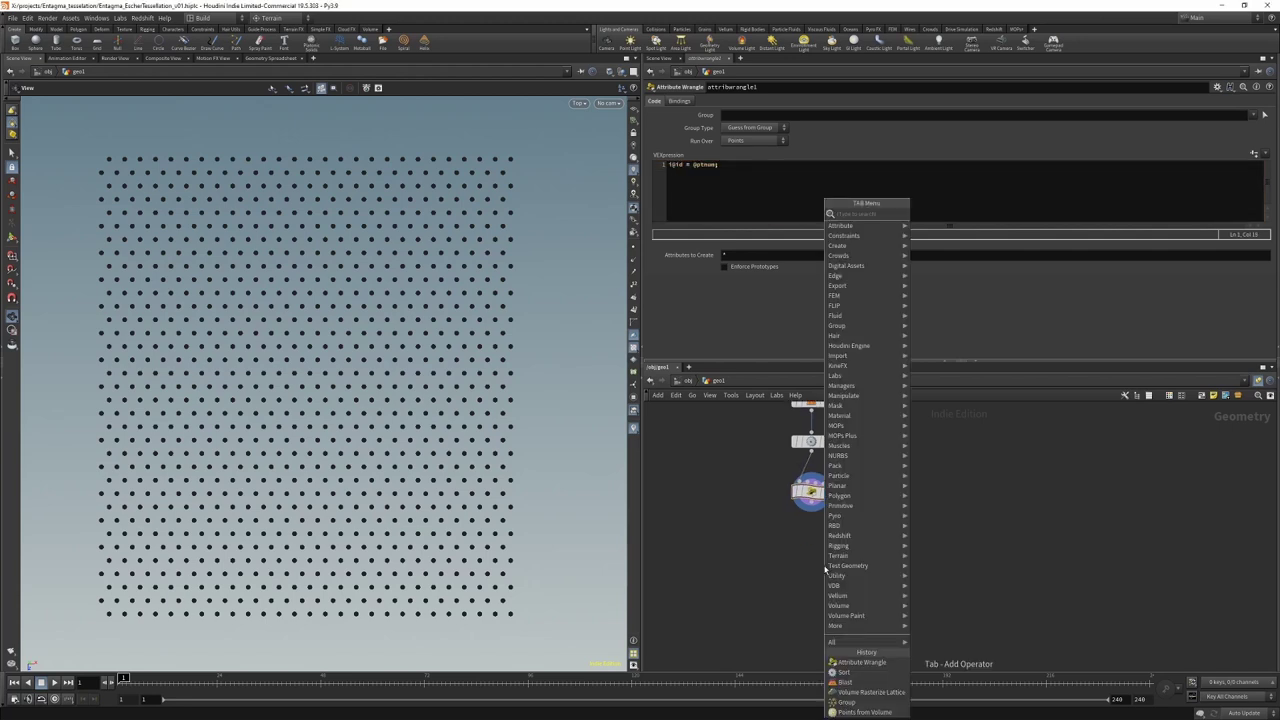
type("group by ran")
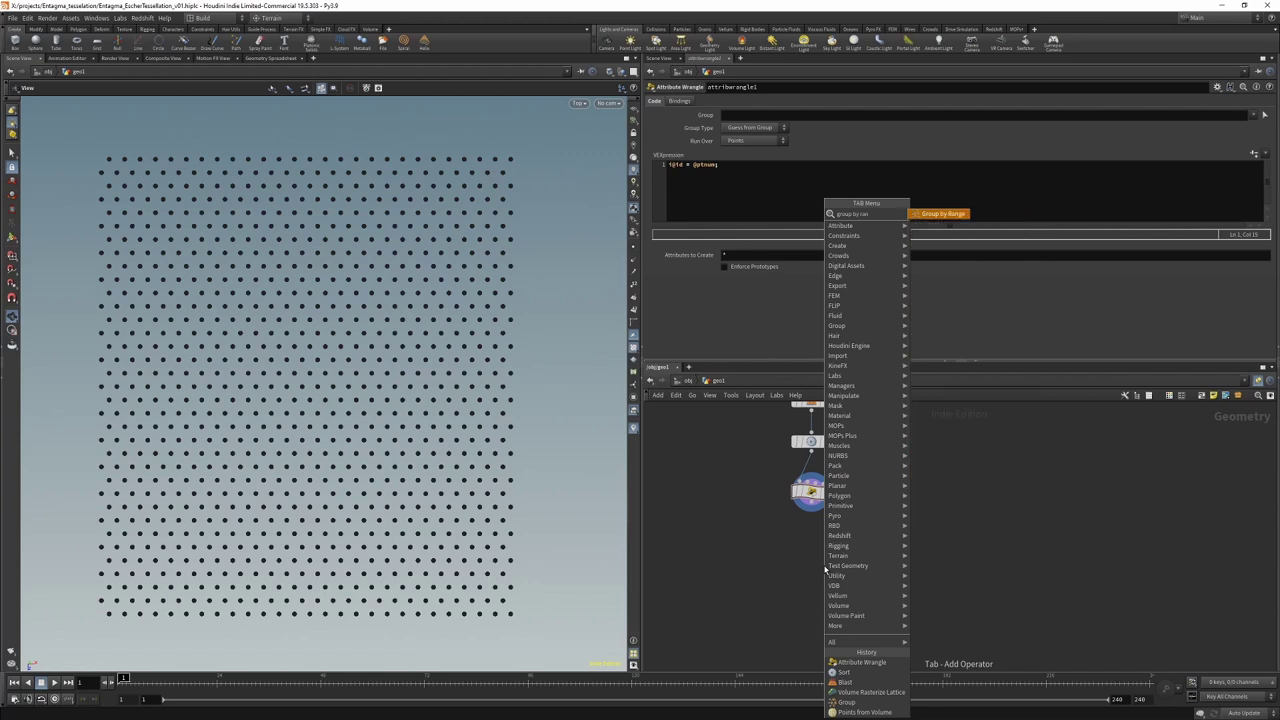
key("Return")
left_click(815, 545)
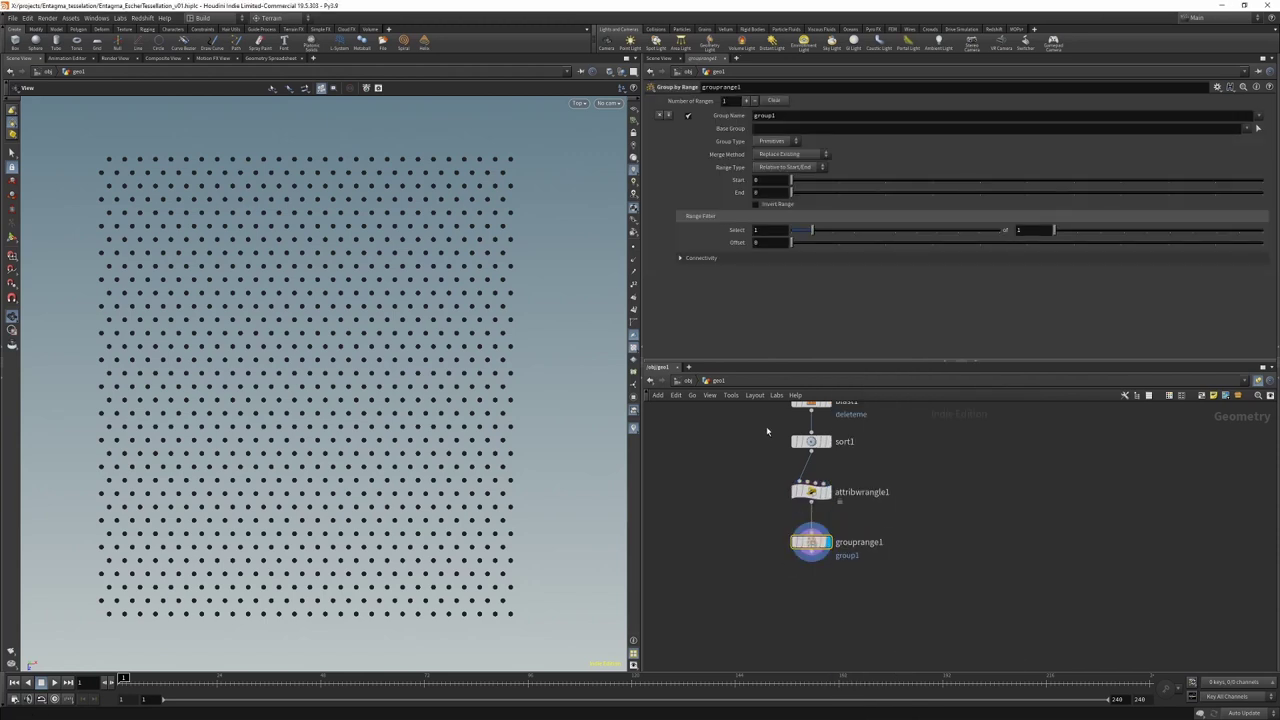
Step: Set the range group to Points, selecting 27 of every 54
left_click(768, 145)
left_click(779, 161)
left_click(779, 231)
key("Tab")
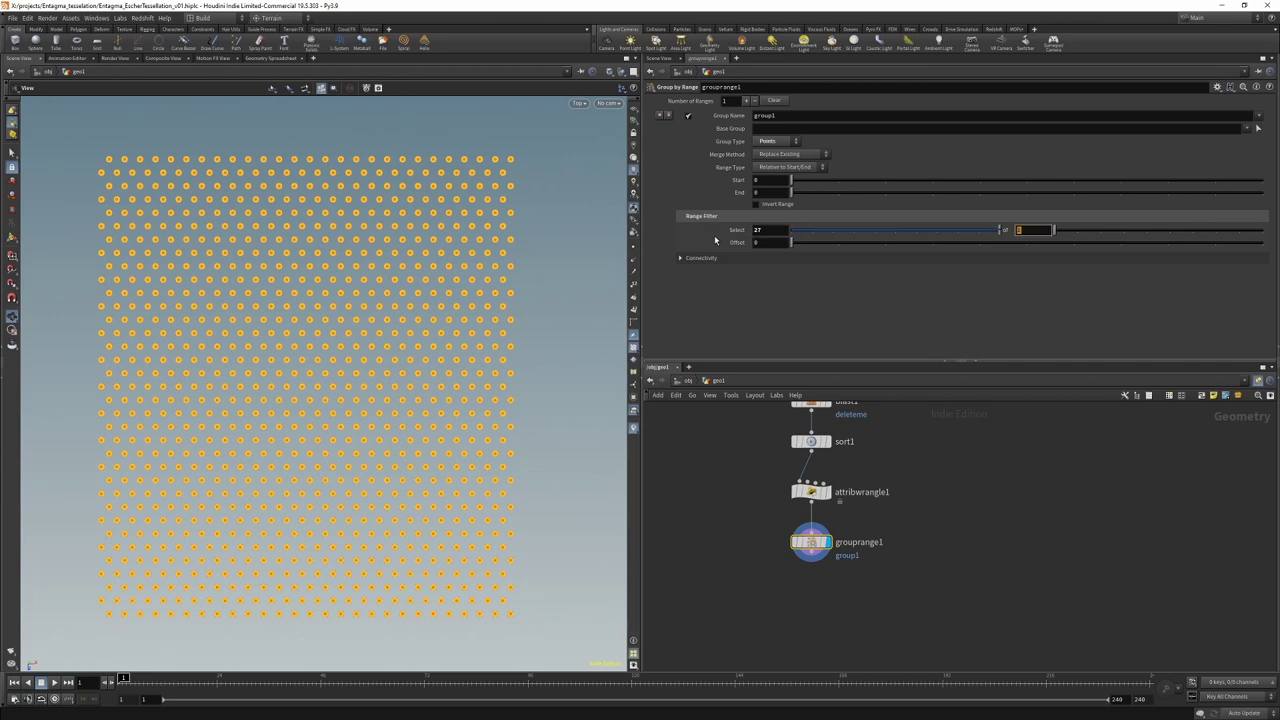
key("Tab")
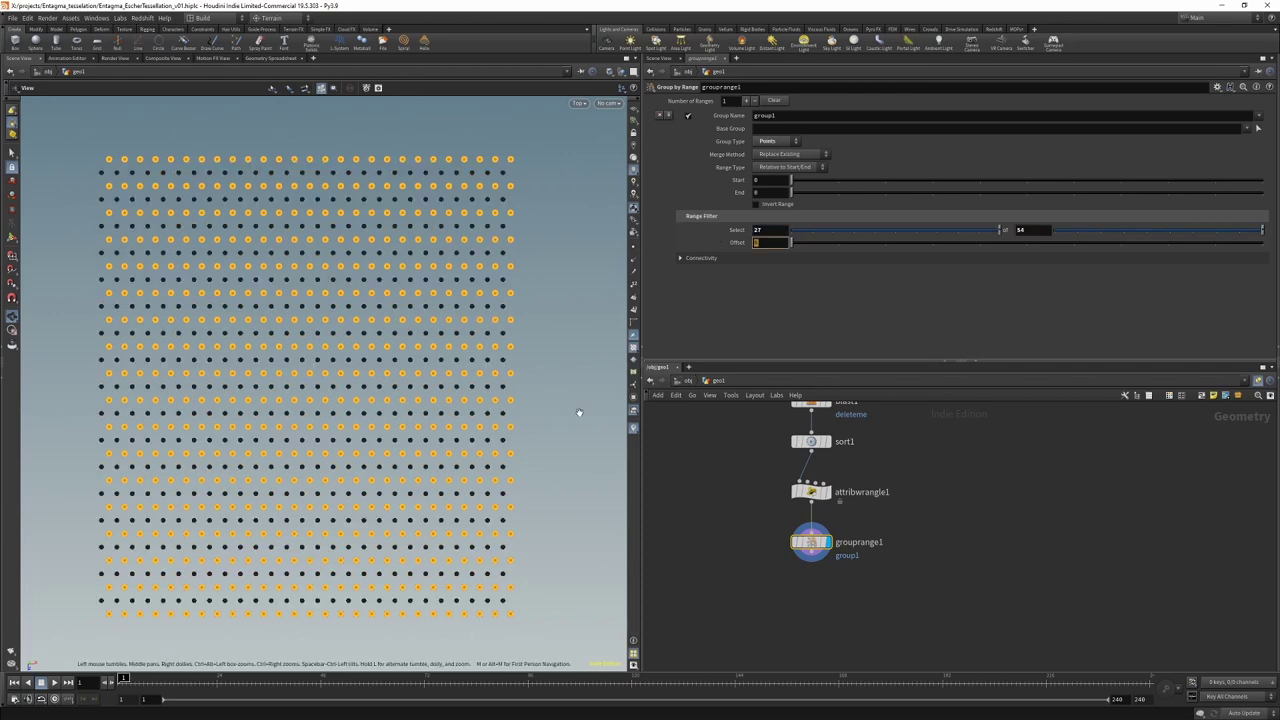
Step: Rename the range group to first_row
double_click(804, 116)
type("row_")
key("BackSpace")
key("BackSpace")
key("BackSpace")
key("BackSpace")
type("first_d")
key("BackSpace")
type("row")
key("Return")
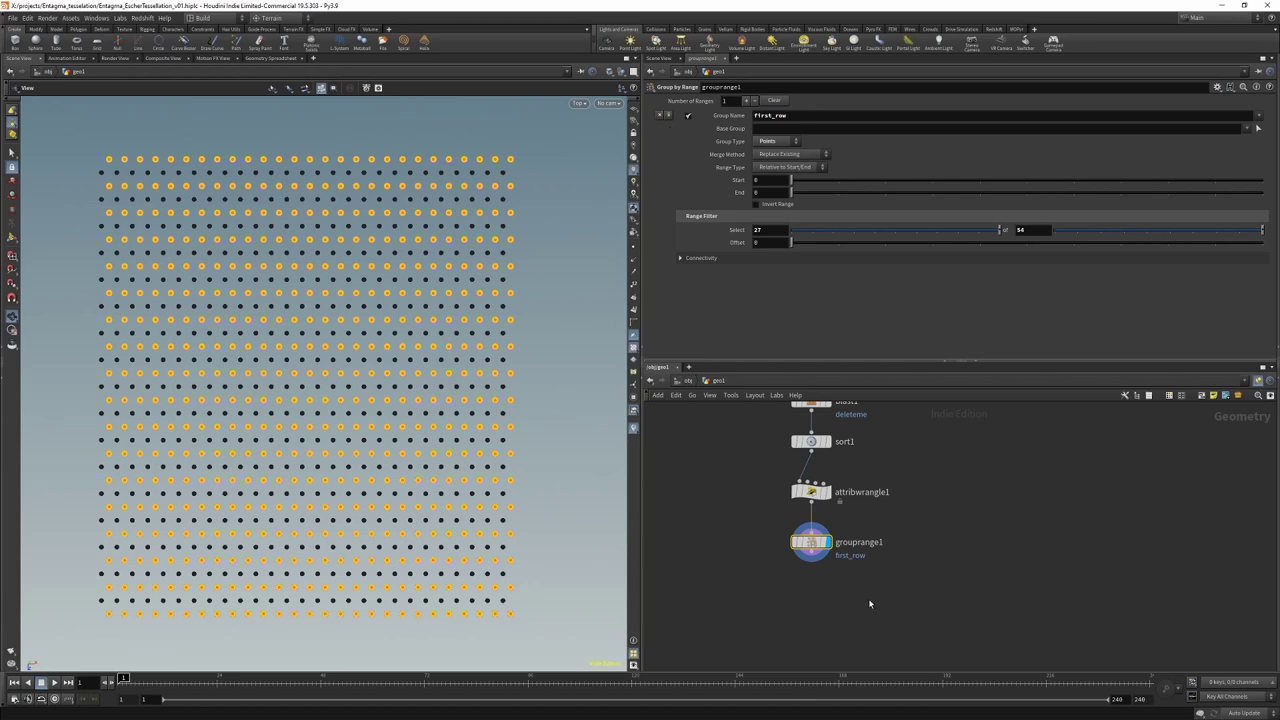
key("Tab")
Step: Add a Split node below grouprange1 splitting by the first_row group
type("split")
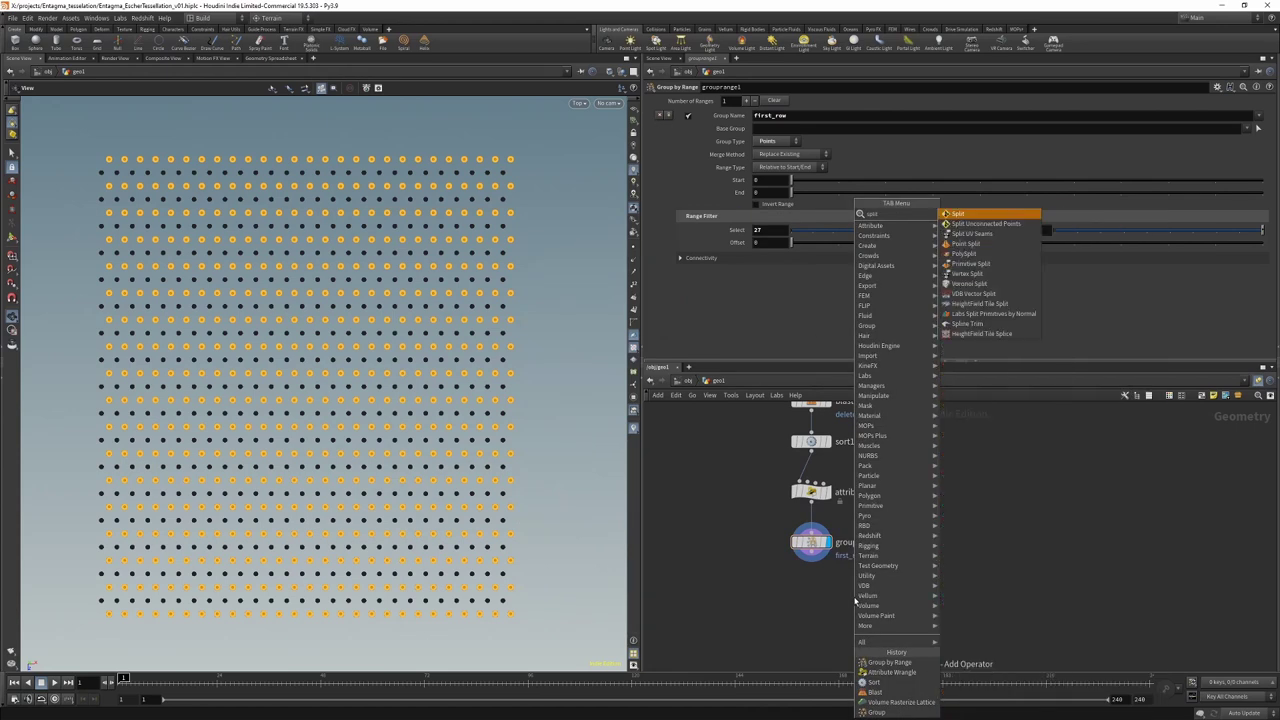
key("Return")
left_click(815, 594)
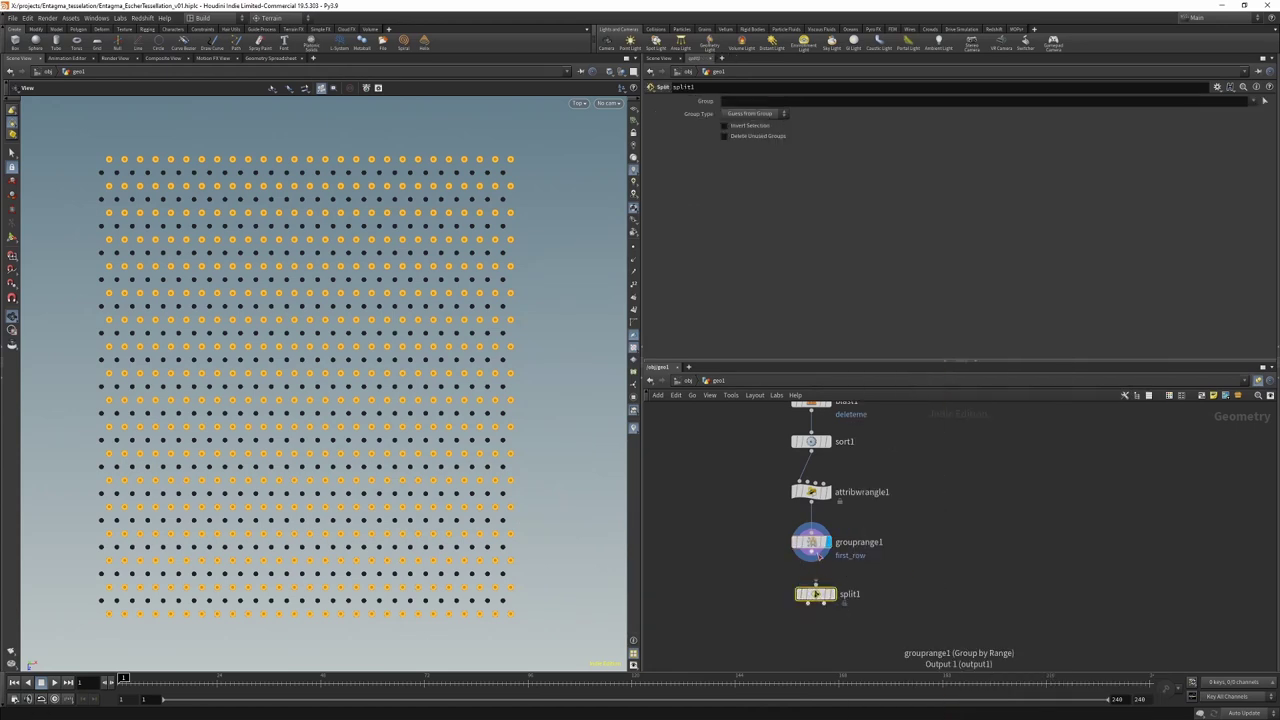
left_click(1258, 104)
left_click(1230, 131)
middle_click_drag(788, 604, 798, 550)
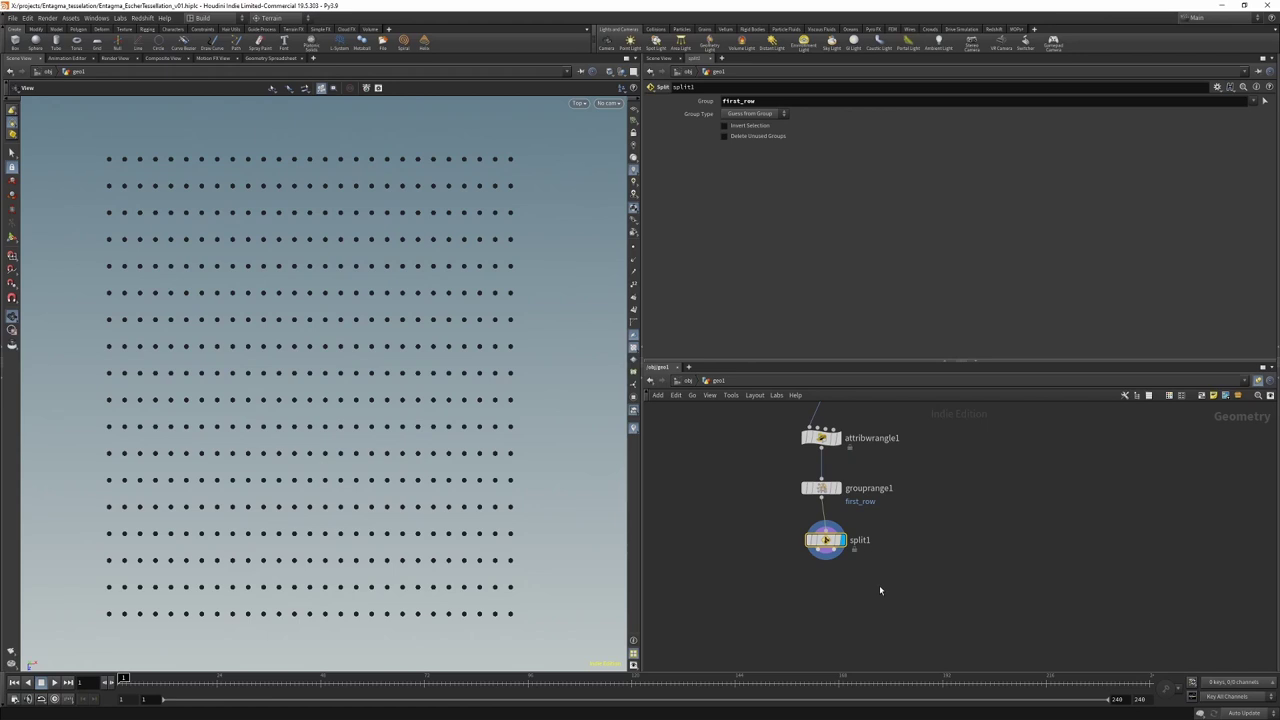
Step: Add an Attribute Wrangle below split1 named rotate_pts
key("Tab")
type("attribwrangle")
key("Return")
type("rotate_ts")
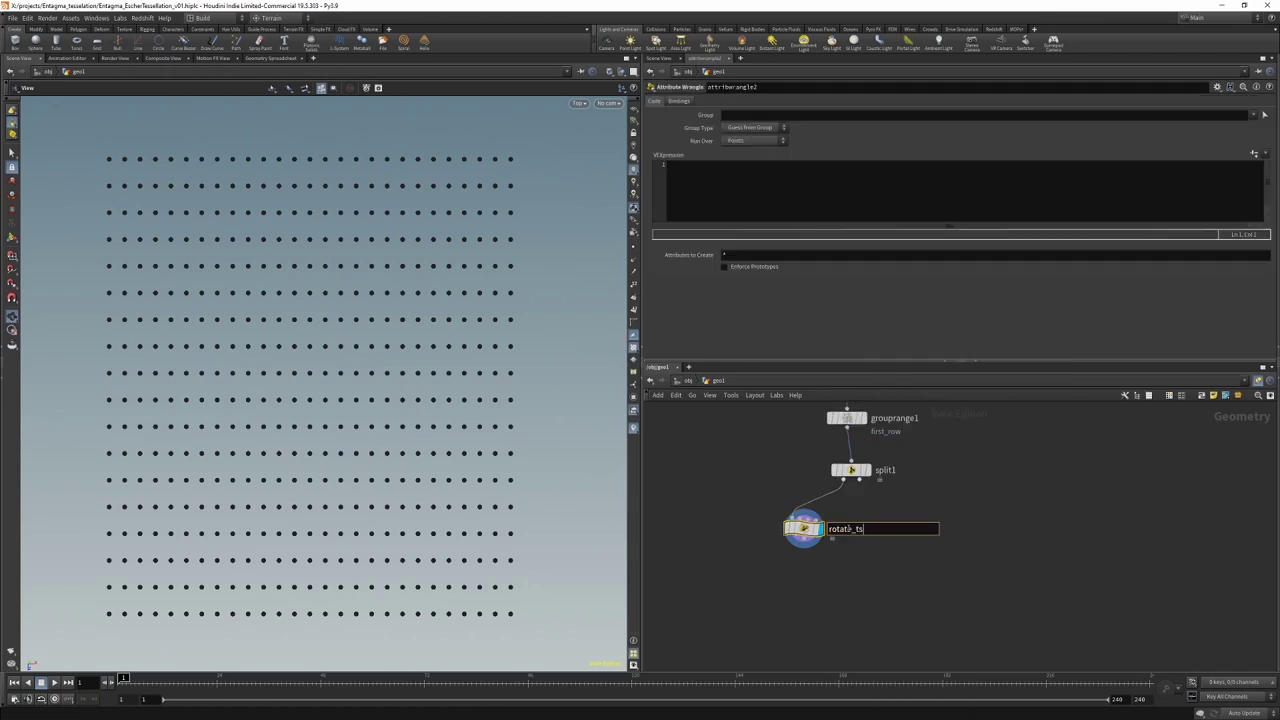
key("Return")
double_click(857, 531)
type("p")
key("Return")
Step: Write vector r = chv("rotate"); and create the Rotate spare parameter
left_click(746, 174)
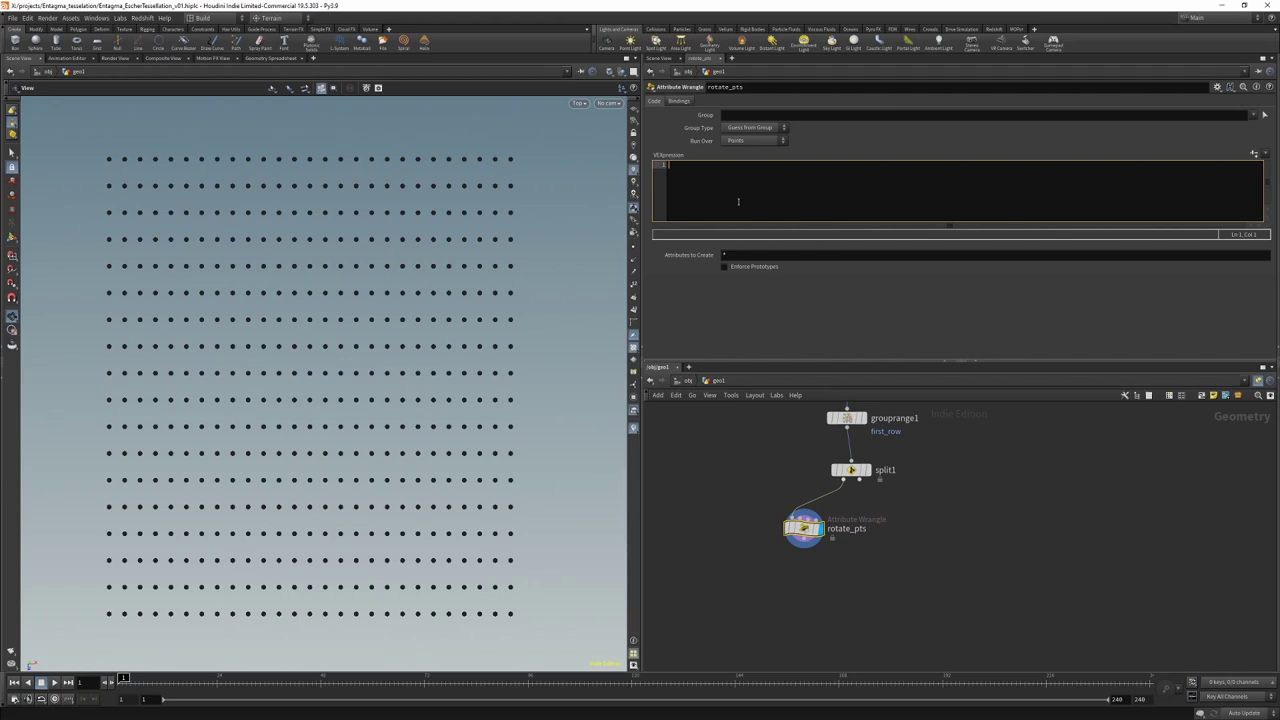
type("vector r = c")
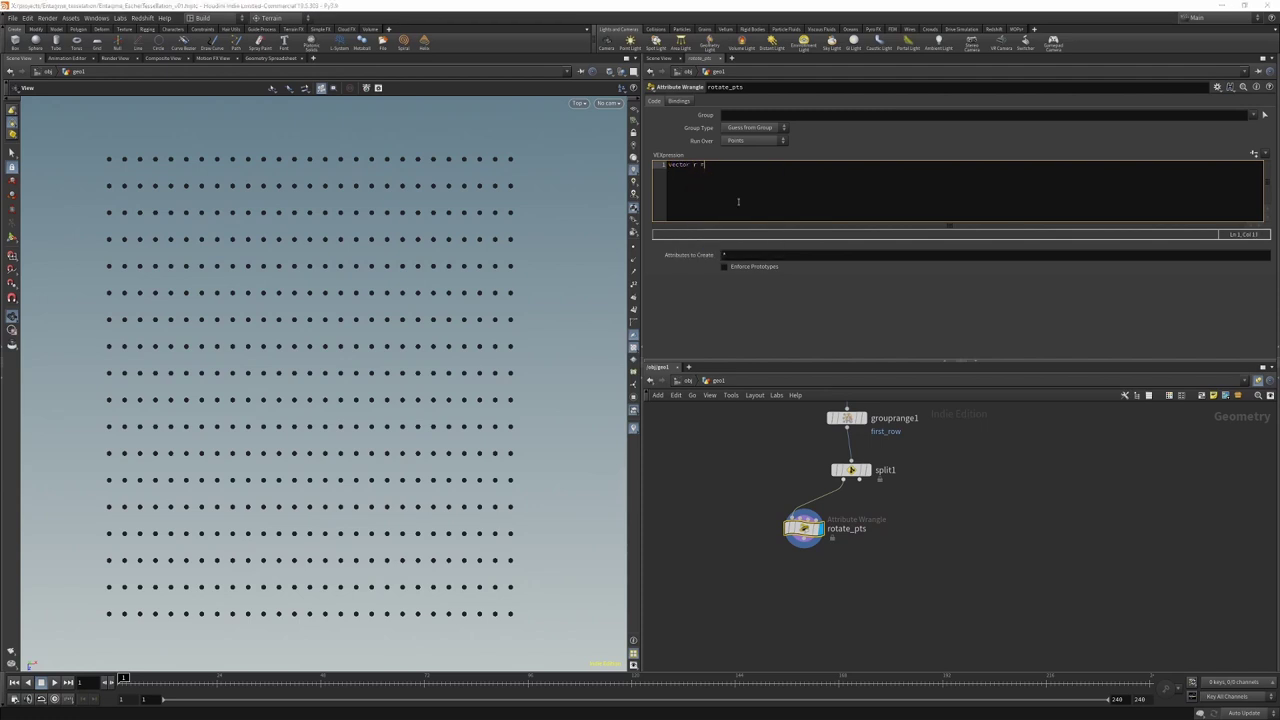
type("hv(\"rotate\");")
left_click(1255, 153)
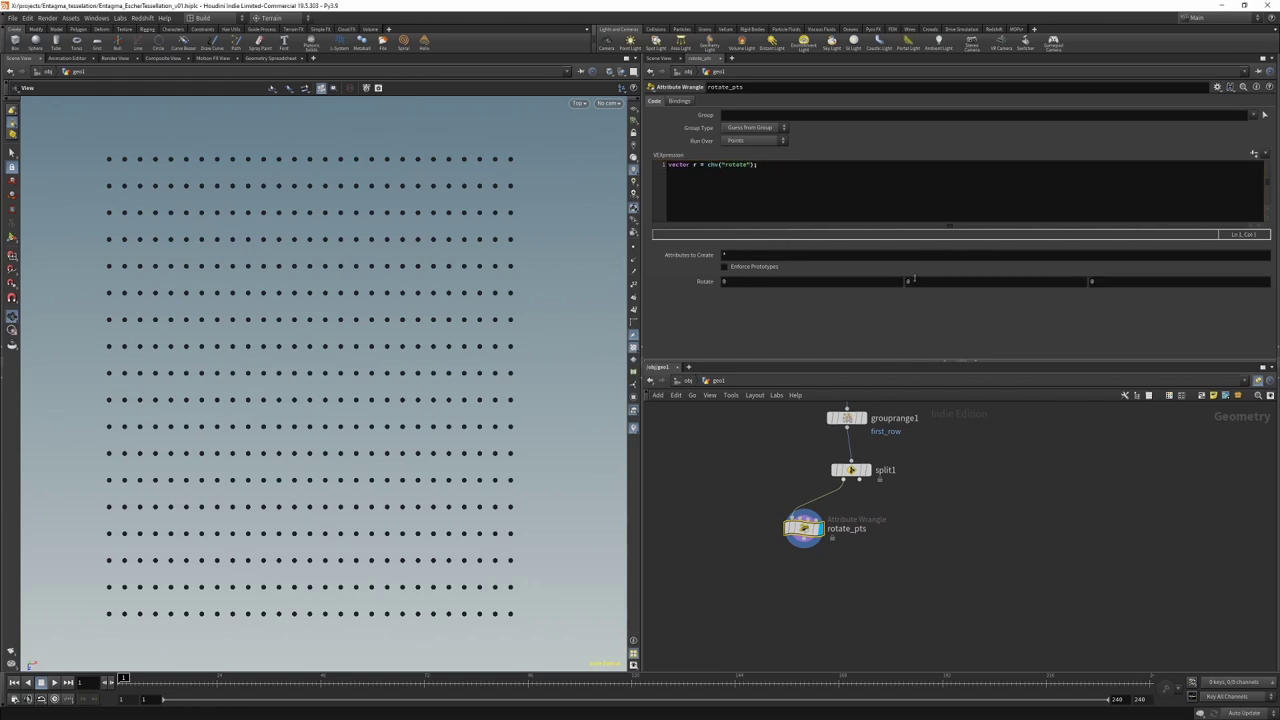
left_click(812, 175)
key("Return")
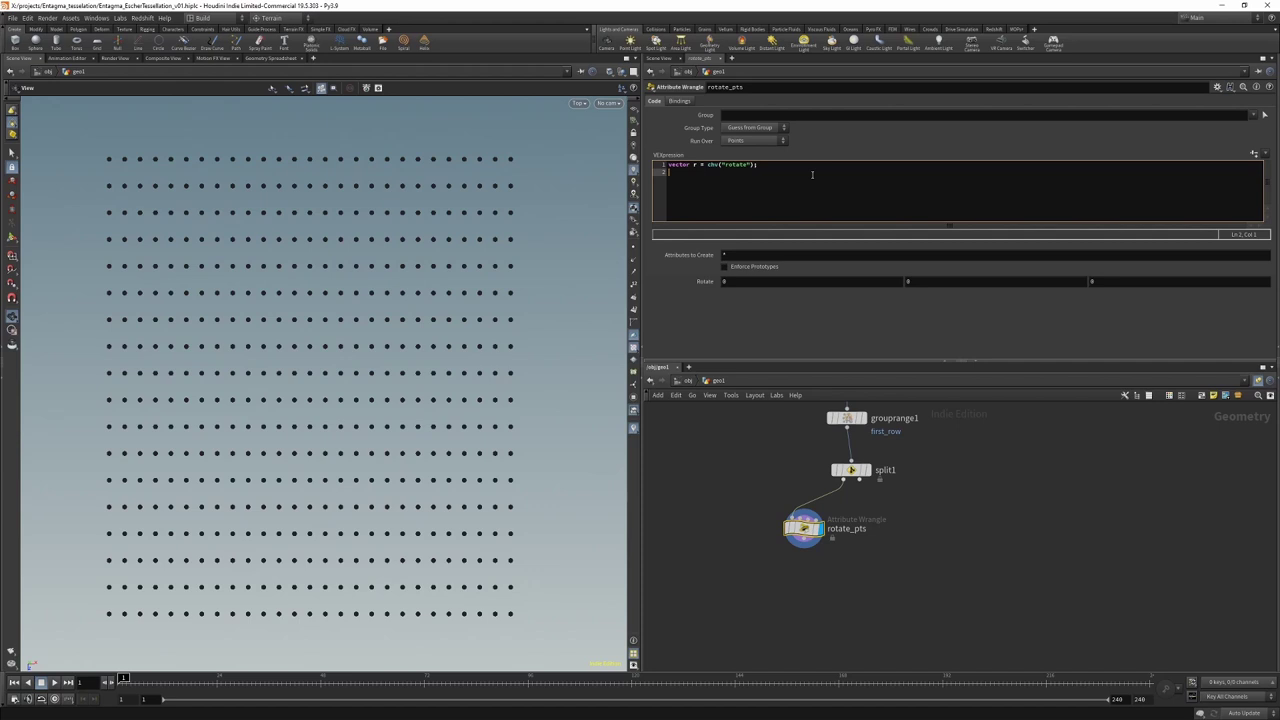
type("p@orient = eu")
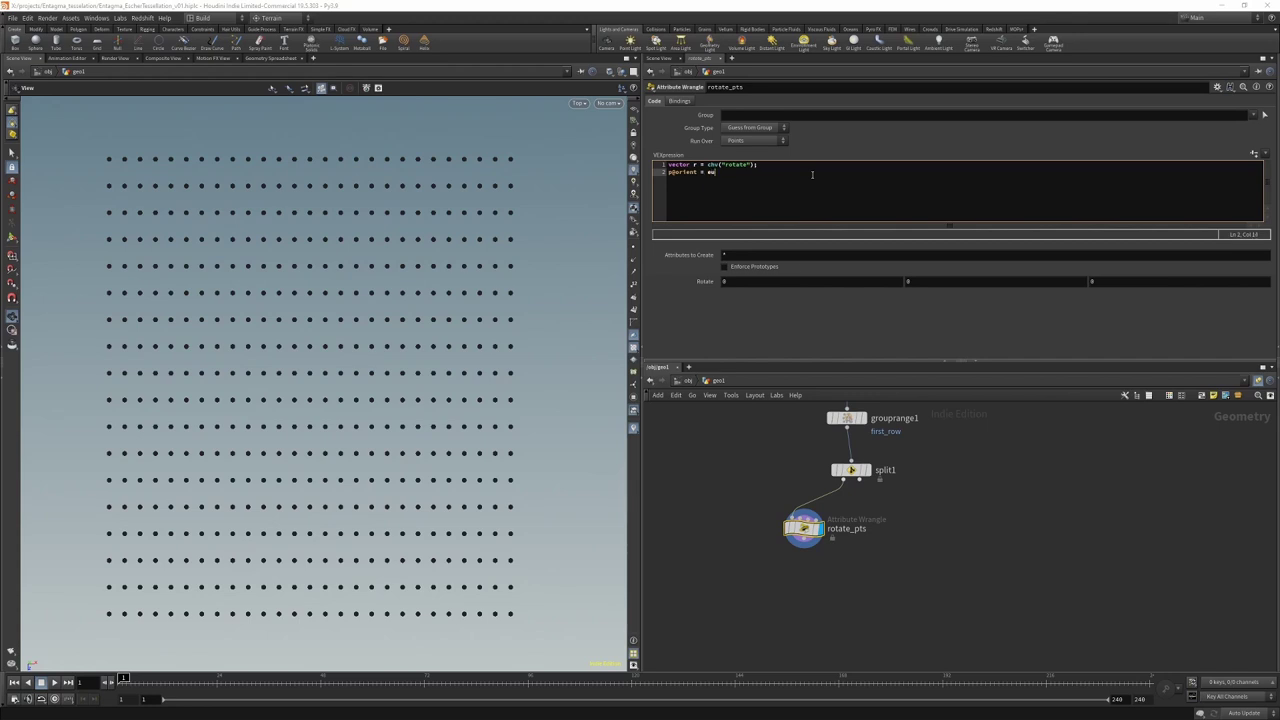
type("lertoquatern")
type("ion();")
type("radians(r),")
type("XFORM_")
type("XYZ);")
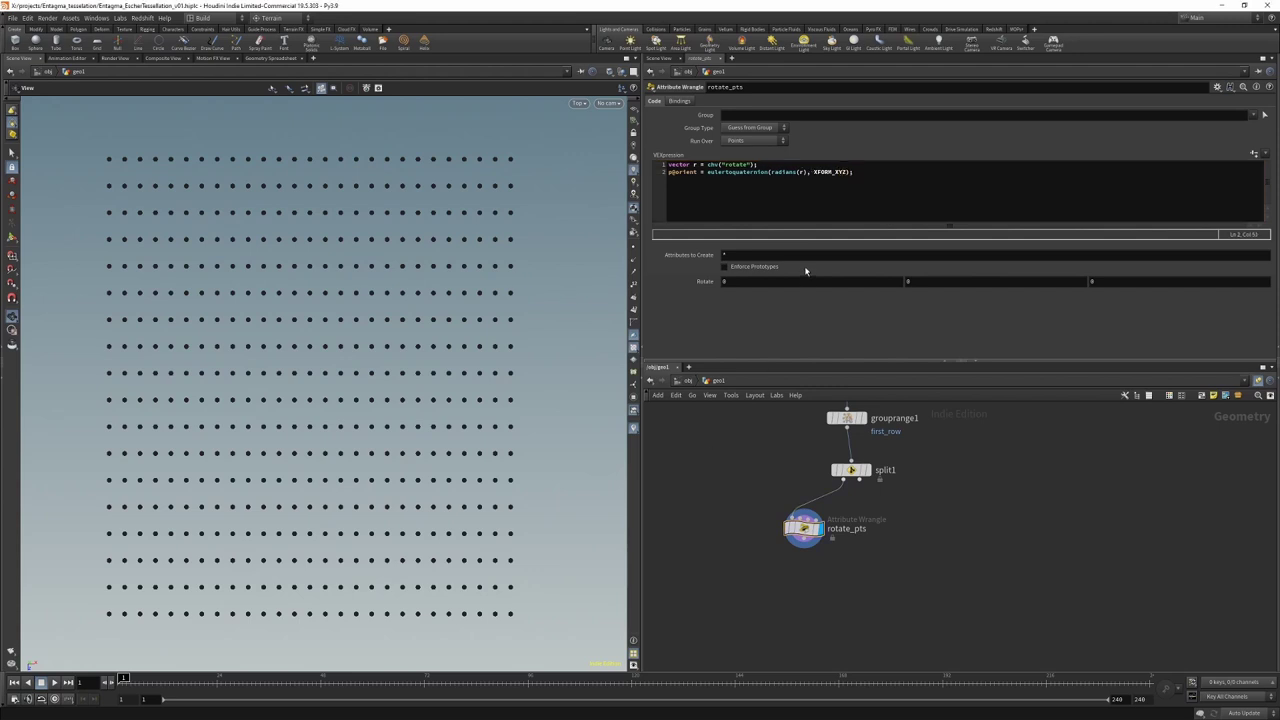
left_click(807, 174)
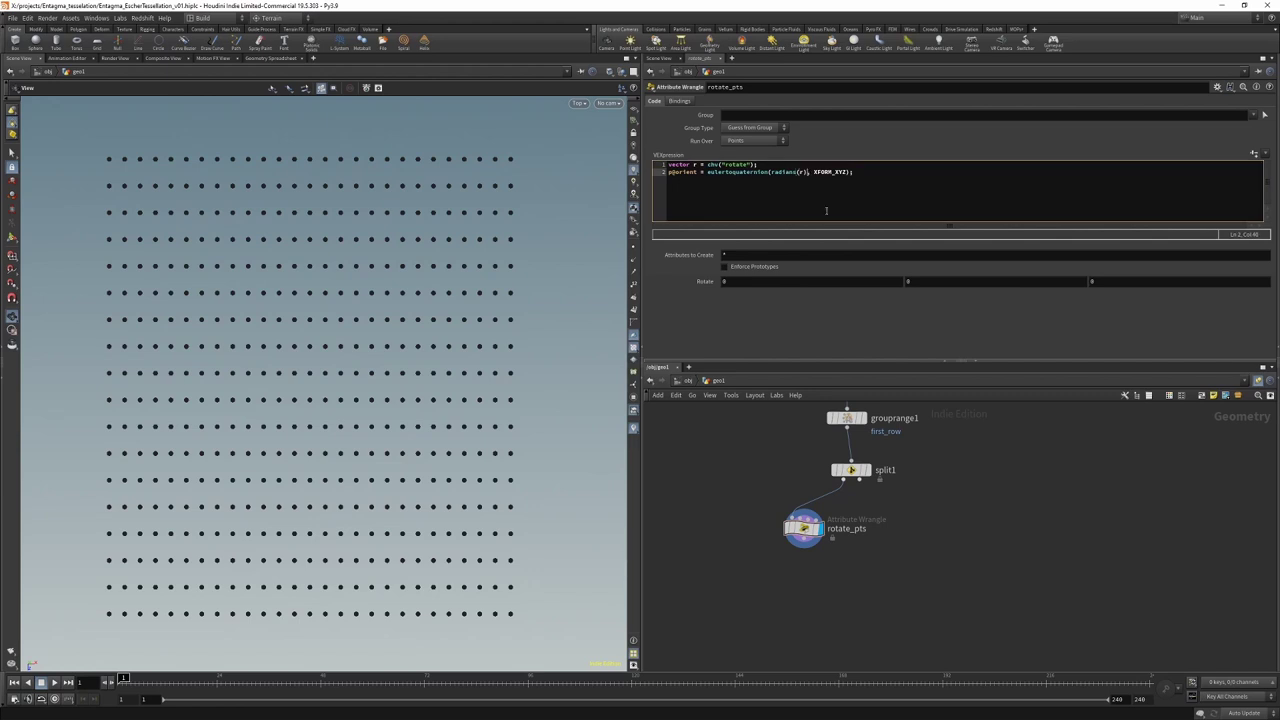
type("*@ptnum")
Step: Add a Box node and a Copy to Points node, wiring box1 into copytopoints1
key("Tab")
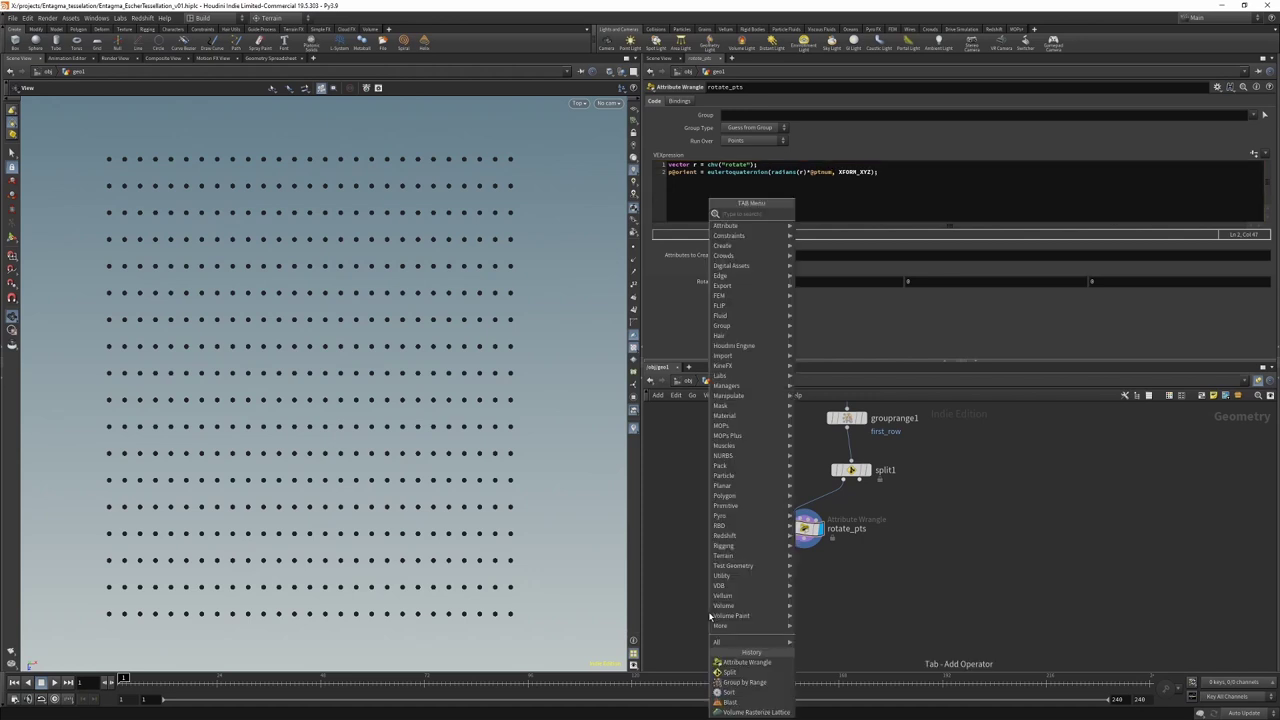
type("bo")
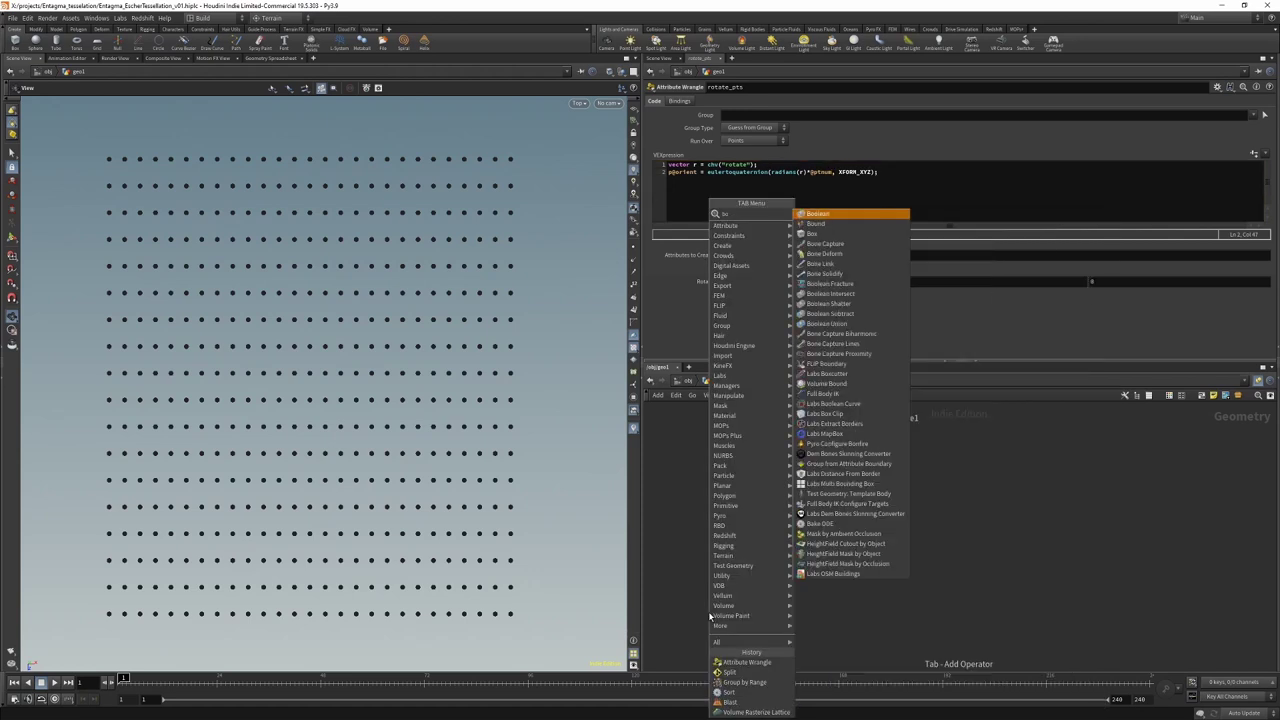
type("x")
key("Return")
left_click(690, 507)
key("Tab")
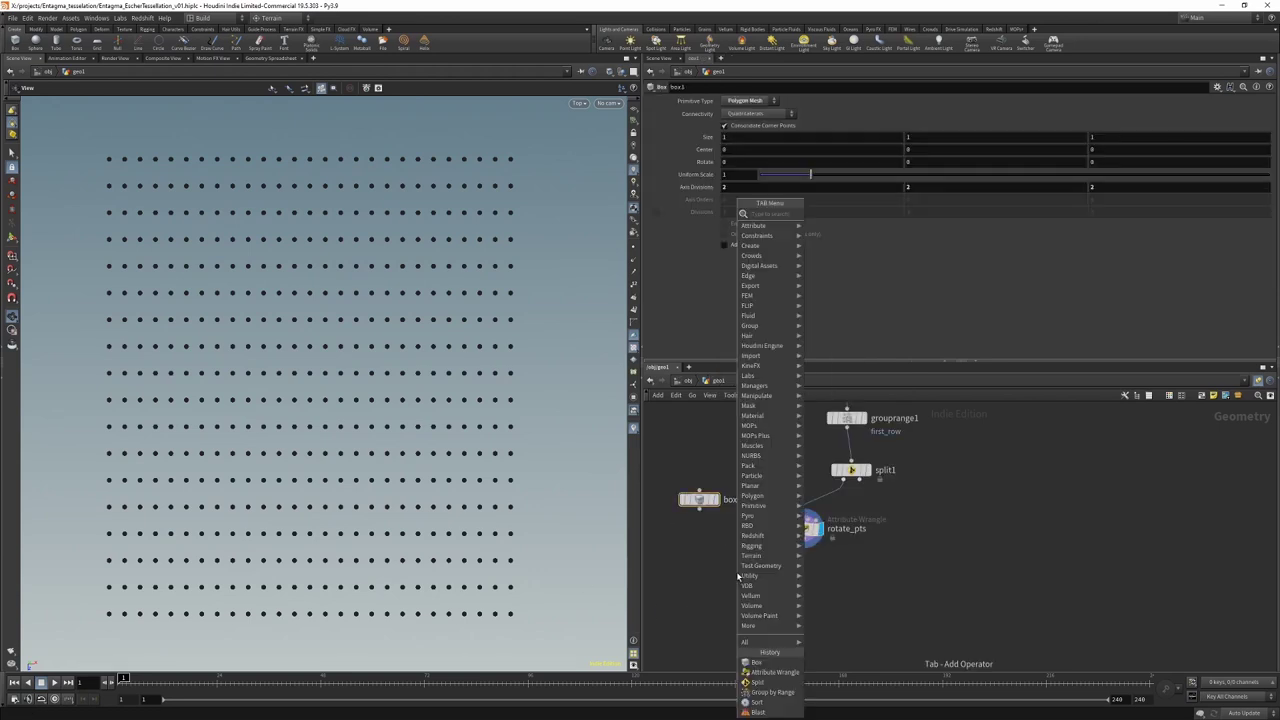
type("copytop")
key("Return")
left_click(736, 571)
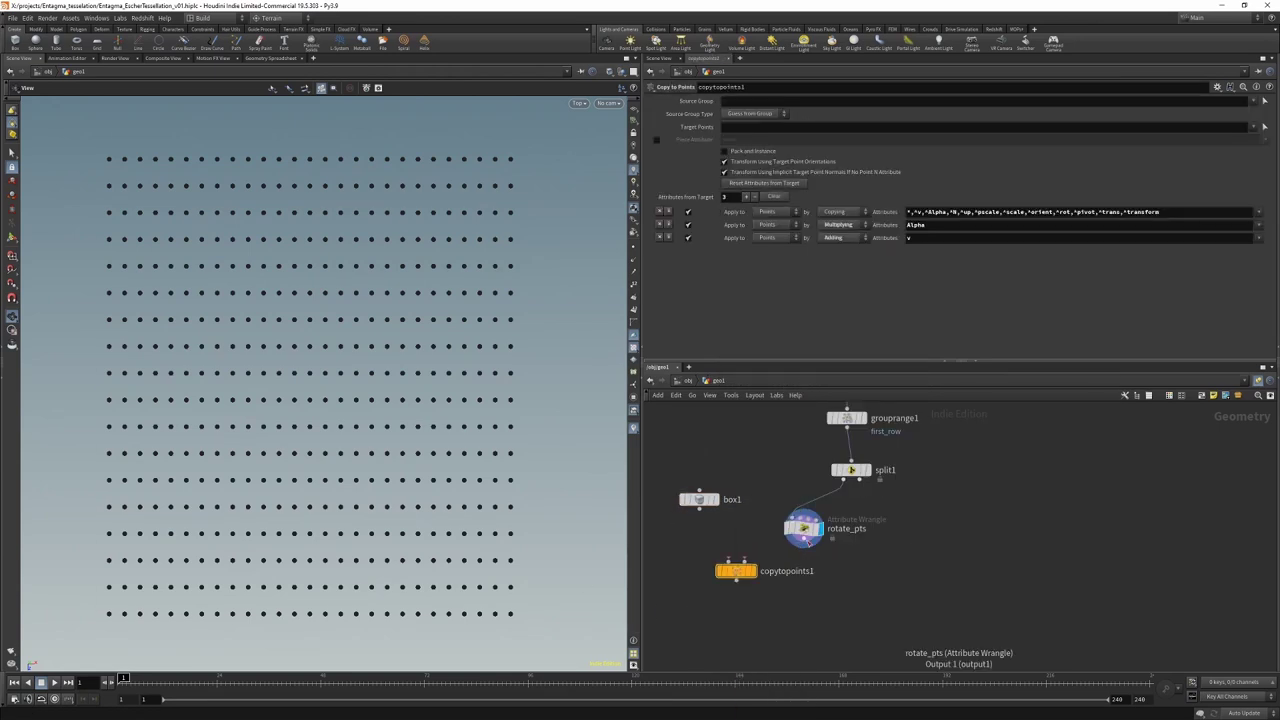
left_click(743, 562)
left_click(699, 508)
left_click(699, 499)
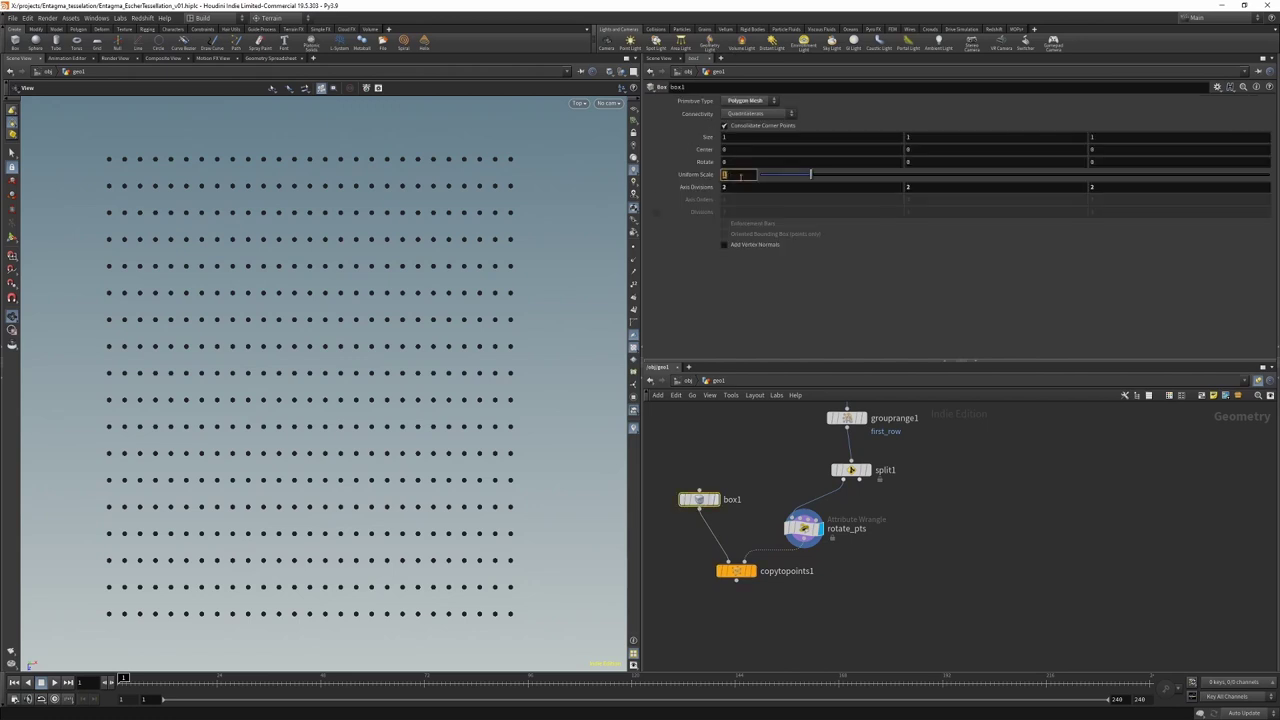
Step: Display copytopoints1 and set rotate_pts' Rotate to 0, 120, 0
left_click(757, 571)
left_click(804, 528)
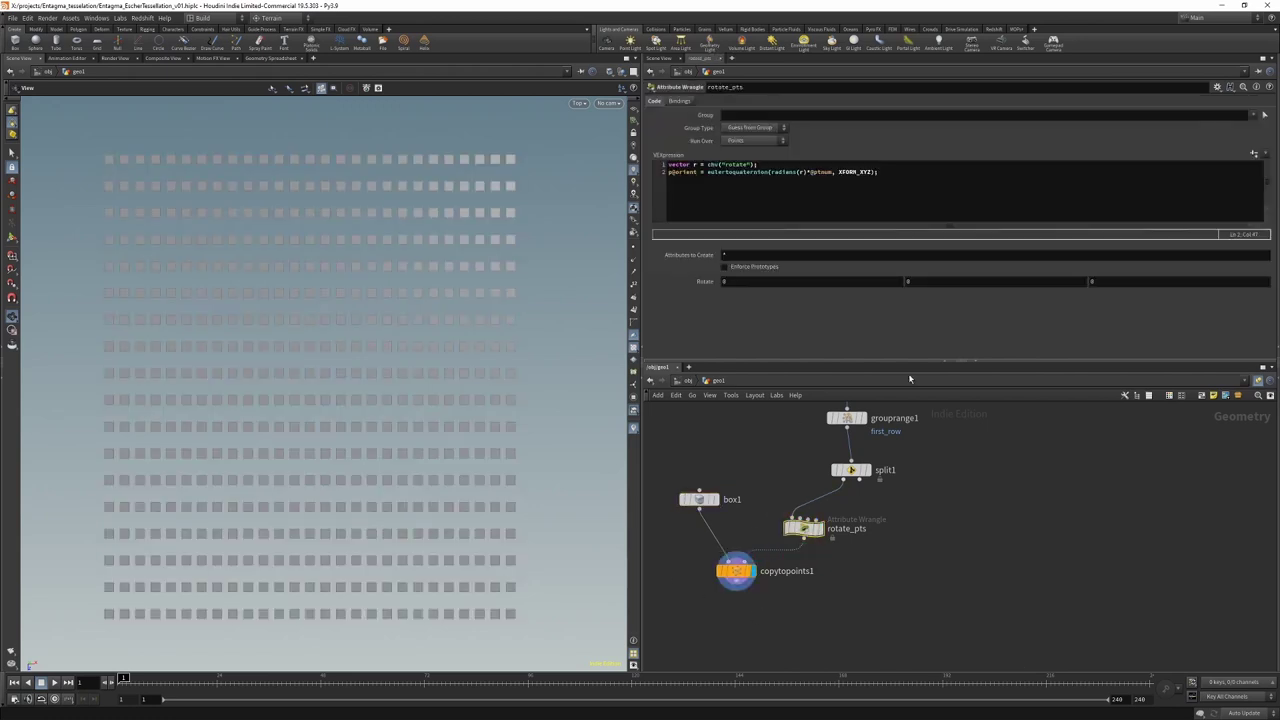
mouse_move(921, 279)
middle_mouse_down()
mouse_move(921, 262)
mouse_move(964, 260)
mouse_move(921, 276)
middle_mouse_up()
left_click(917, 279)
type("120")
key("Return")
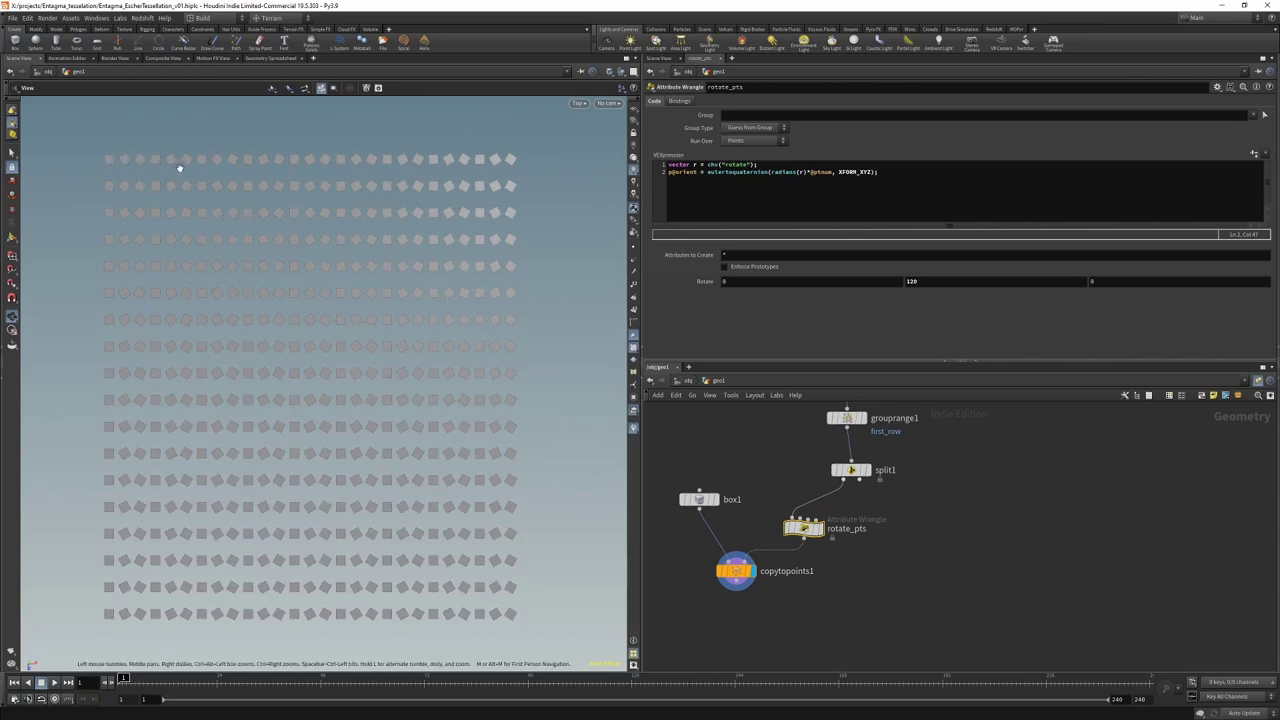
left_click(791, 580)
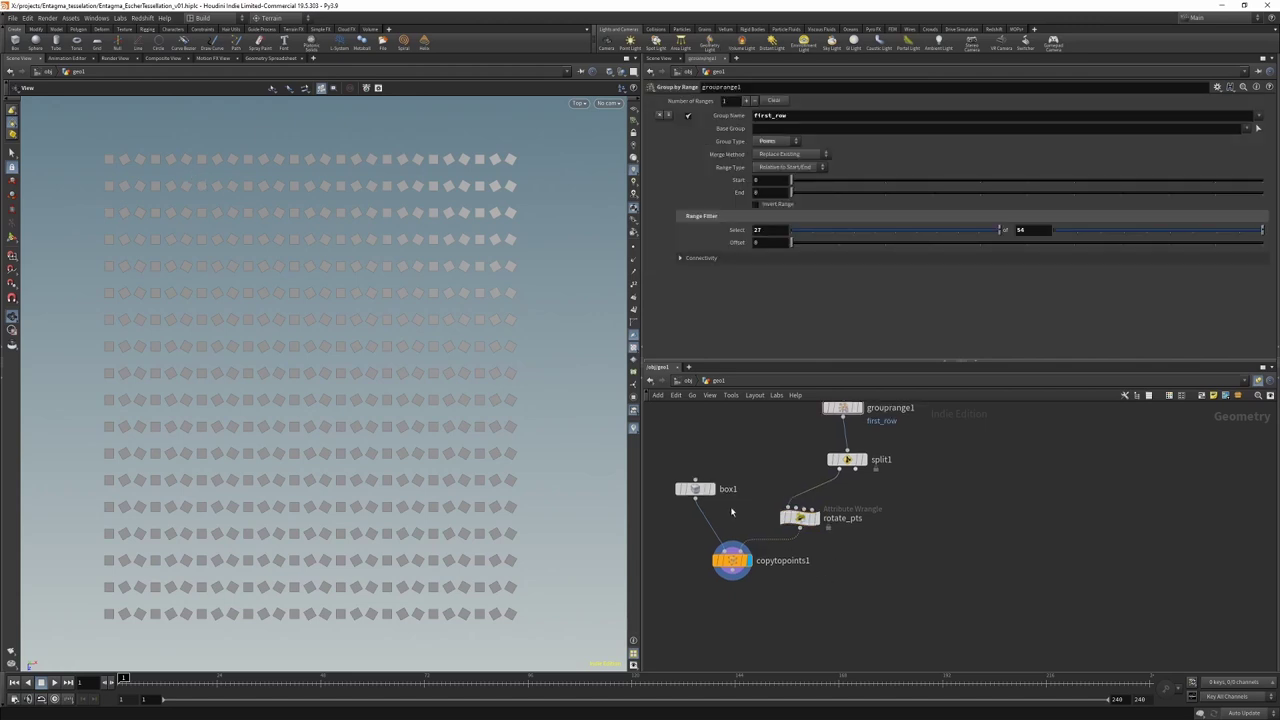
Step: Delete box1 and copytopoints1, then add a null named GRID1 after rotate_pts
left_click_drag(675, 470, 761, 581)
key("Delete")
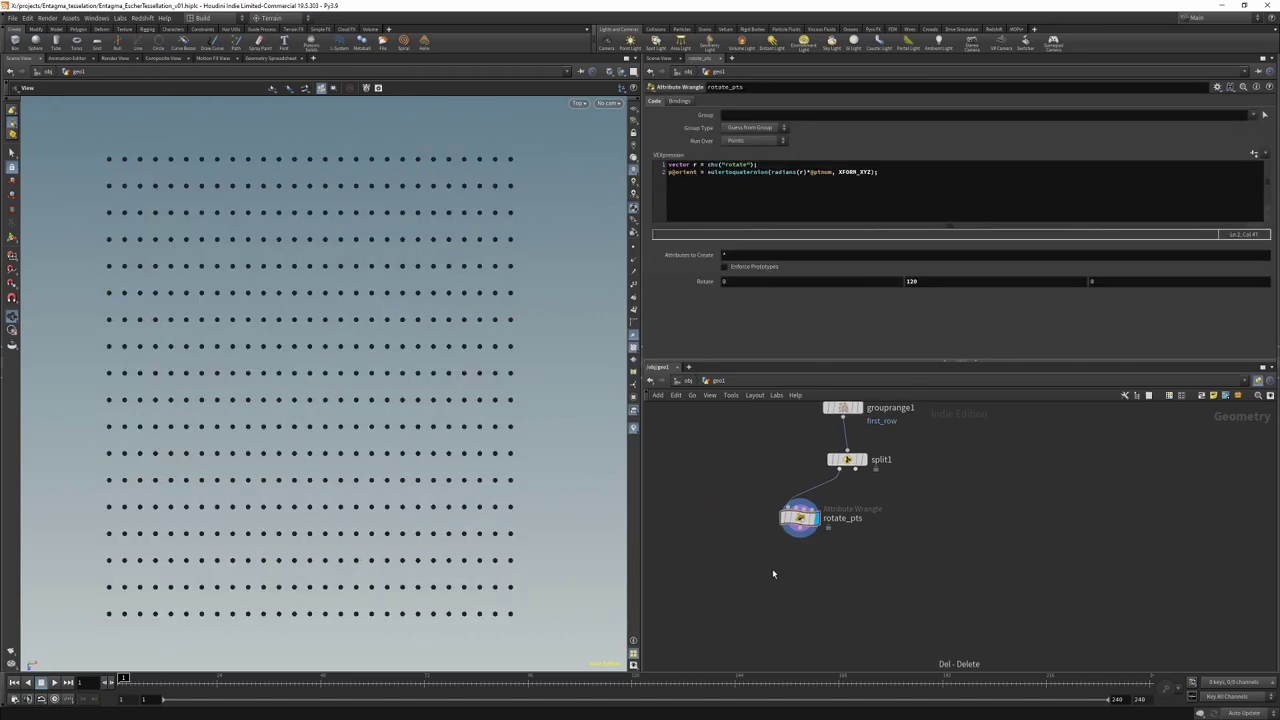
key("Tab")
type("null")
key("Return")
left_click(808, 572)
left_click_drag(777, 537, 770, 568)
double_click(805, 573)
type("Gl")
type("ID1")
key("Return")
Step: Duplicate the rotate_pts/GRID1 branch, feed split1 into rotate_pts1, and save the scene
key("ctrl+c")
key("ctrl+v")
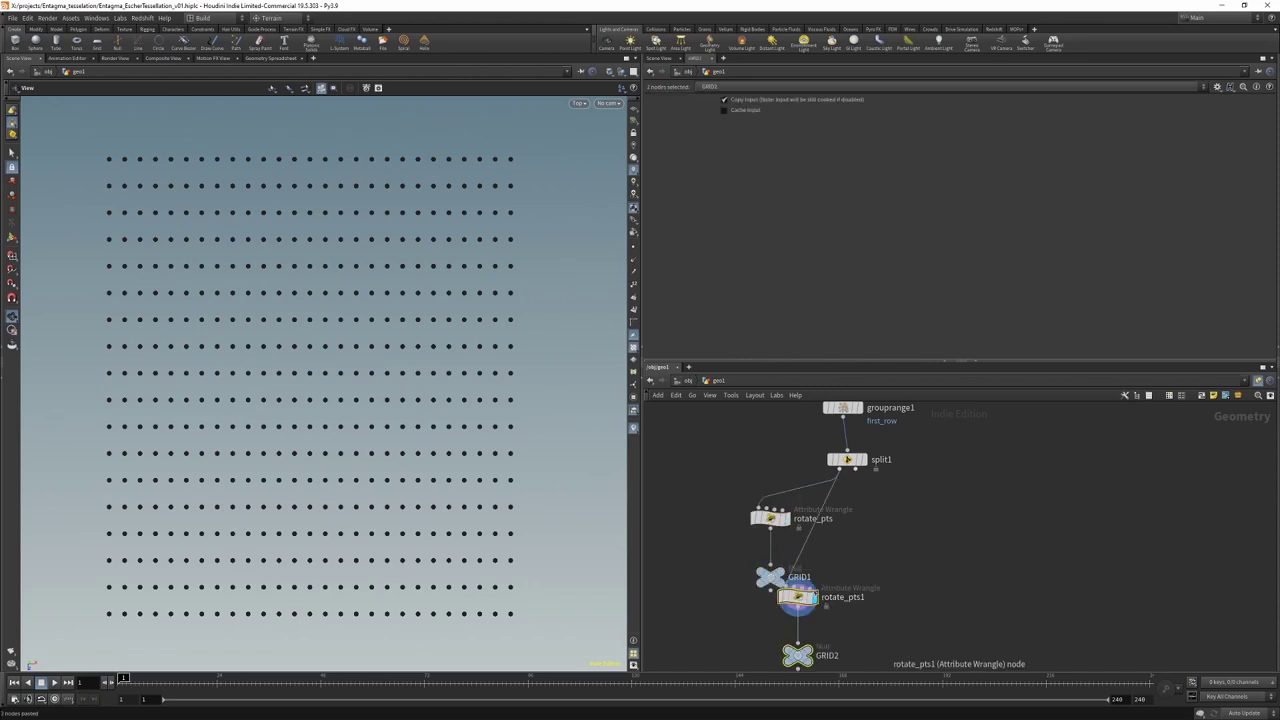
left_click_drag(790, 595, 902, 521)
left_click_drag(855, 469, 899, 506)
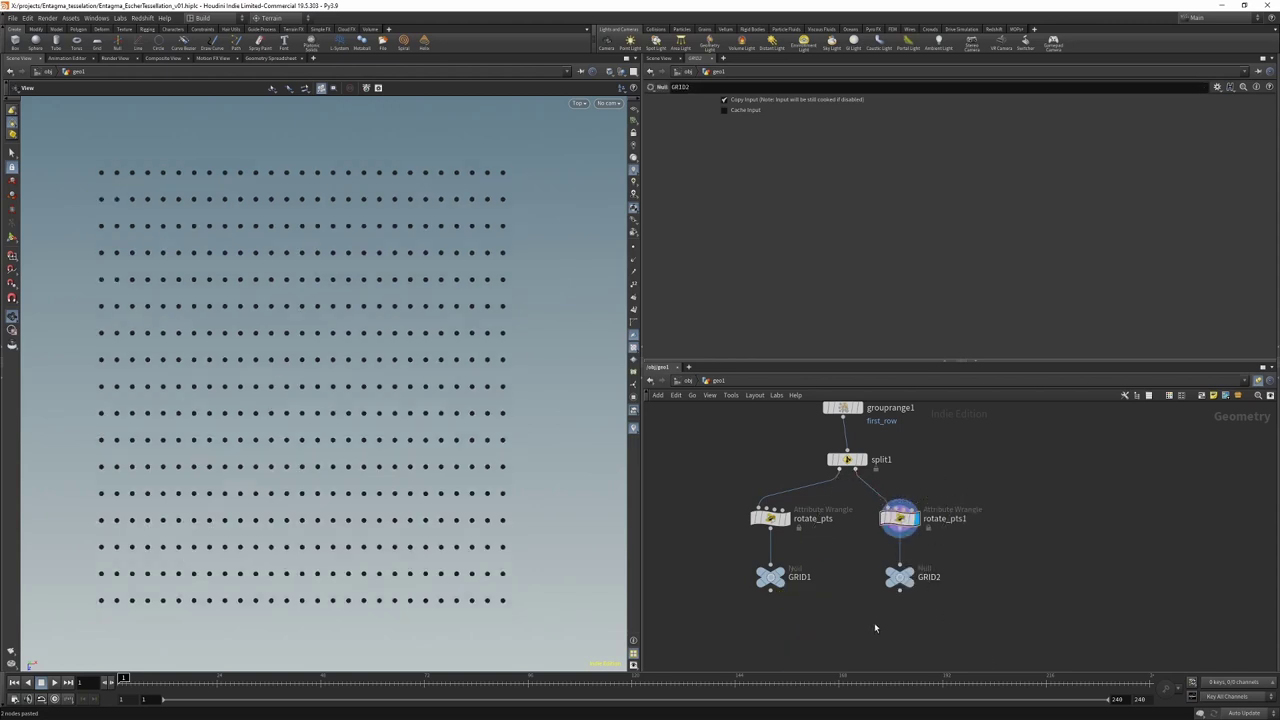
key("ctrl+s")
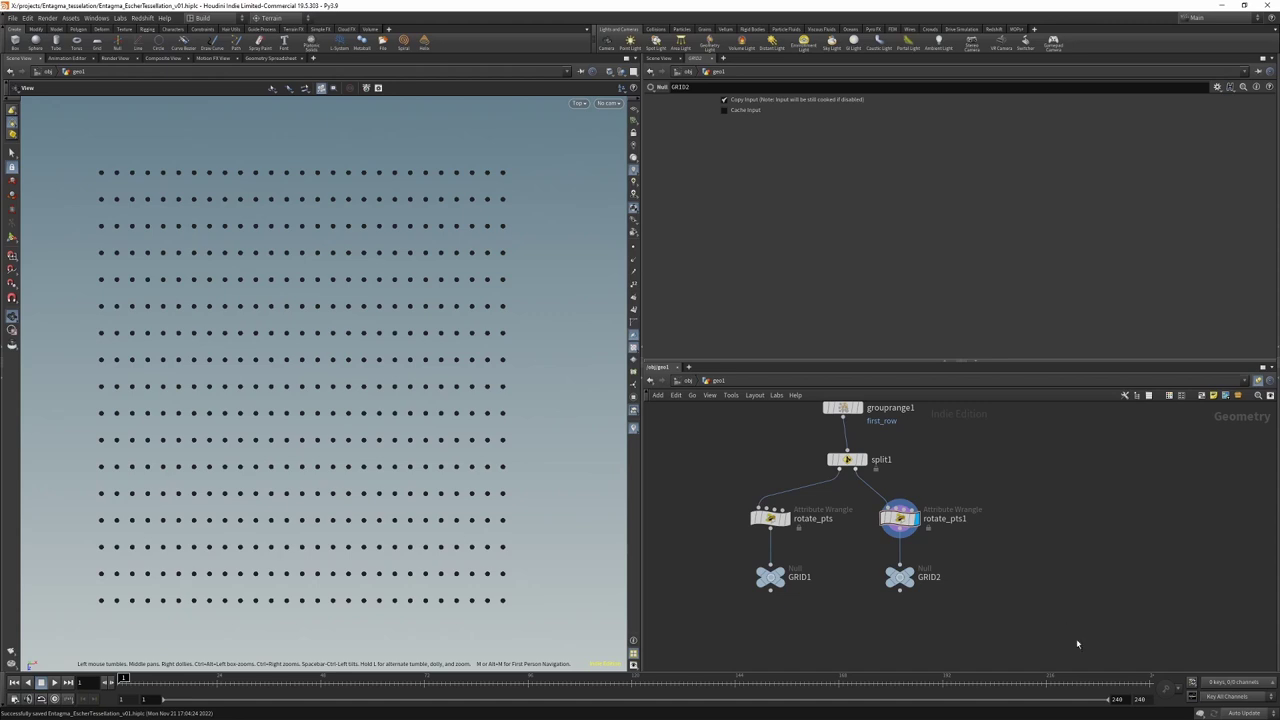
Step: Add a Circle node laid in the ZX plane
scroll(830, 488, "down", 2)
key("Tab")
type("merge")
key("Return")
left_click(694, 478)
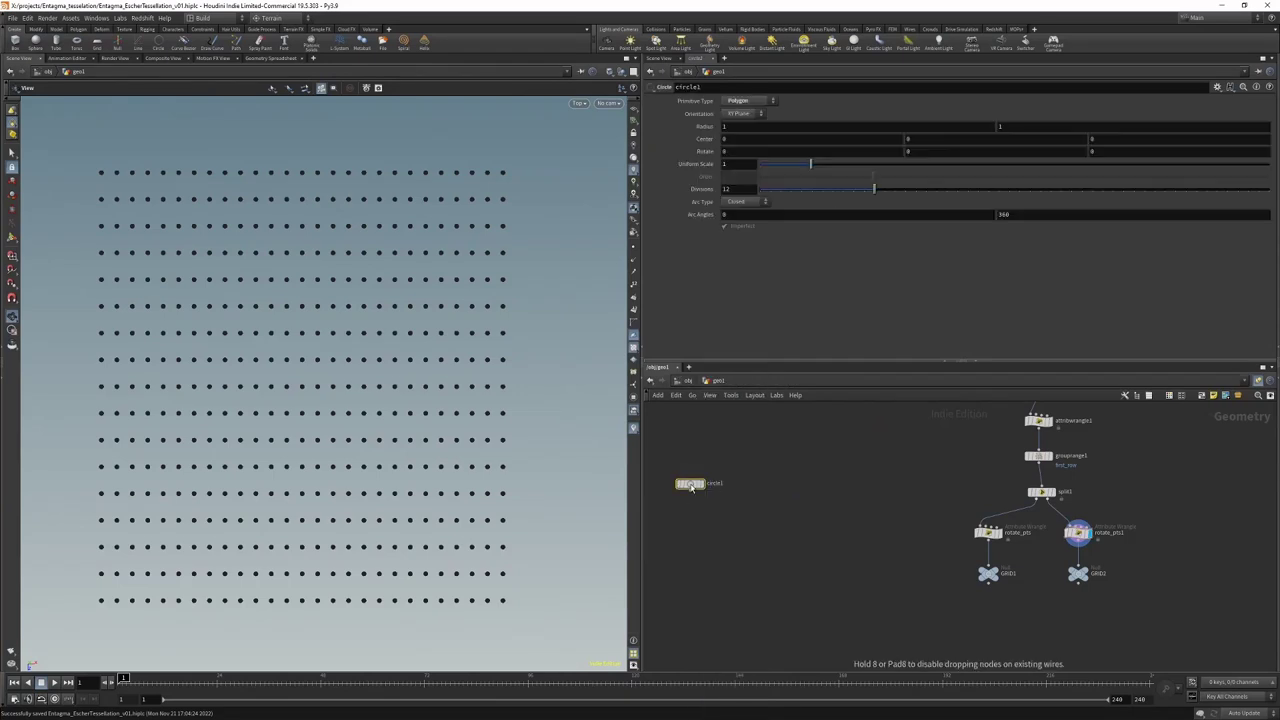
left_click(738, 114)
left_click(744, 143)
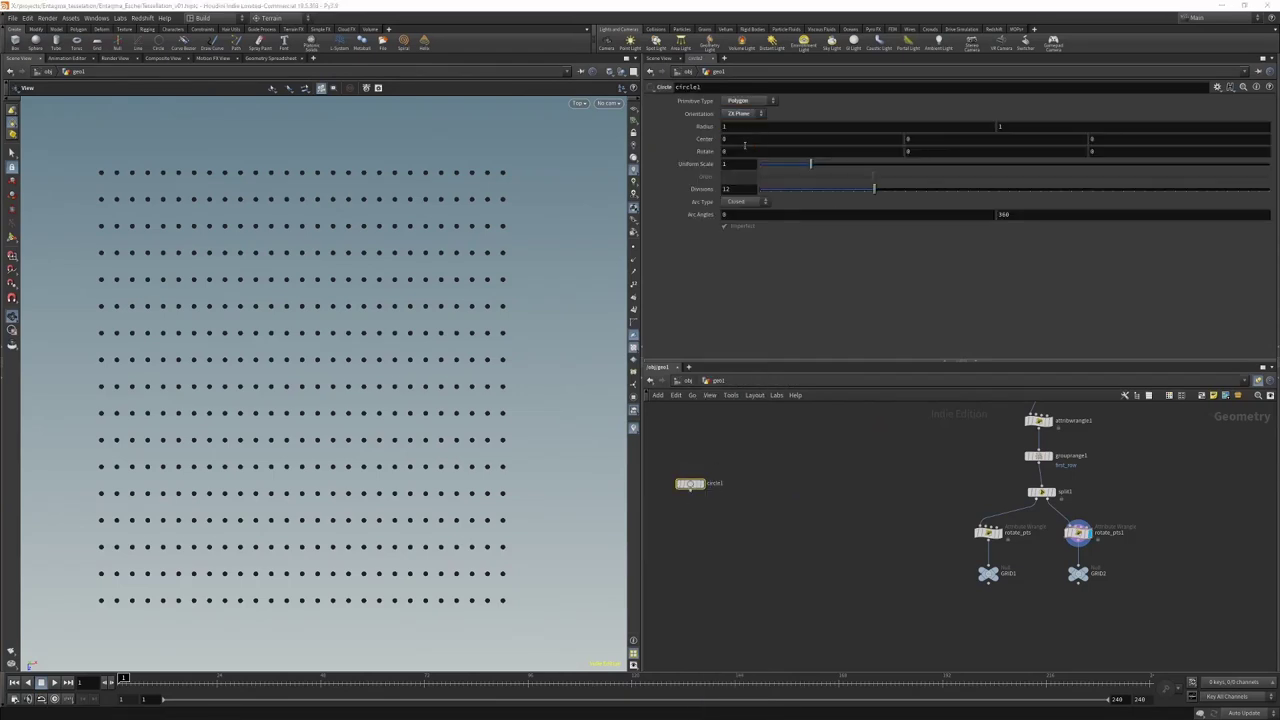
Step: Give the circle a 30° Y rotation and 6 divisions, and display the hexagon
left_click(908, 139)
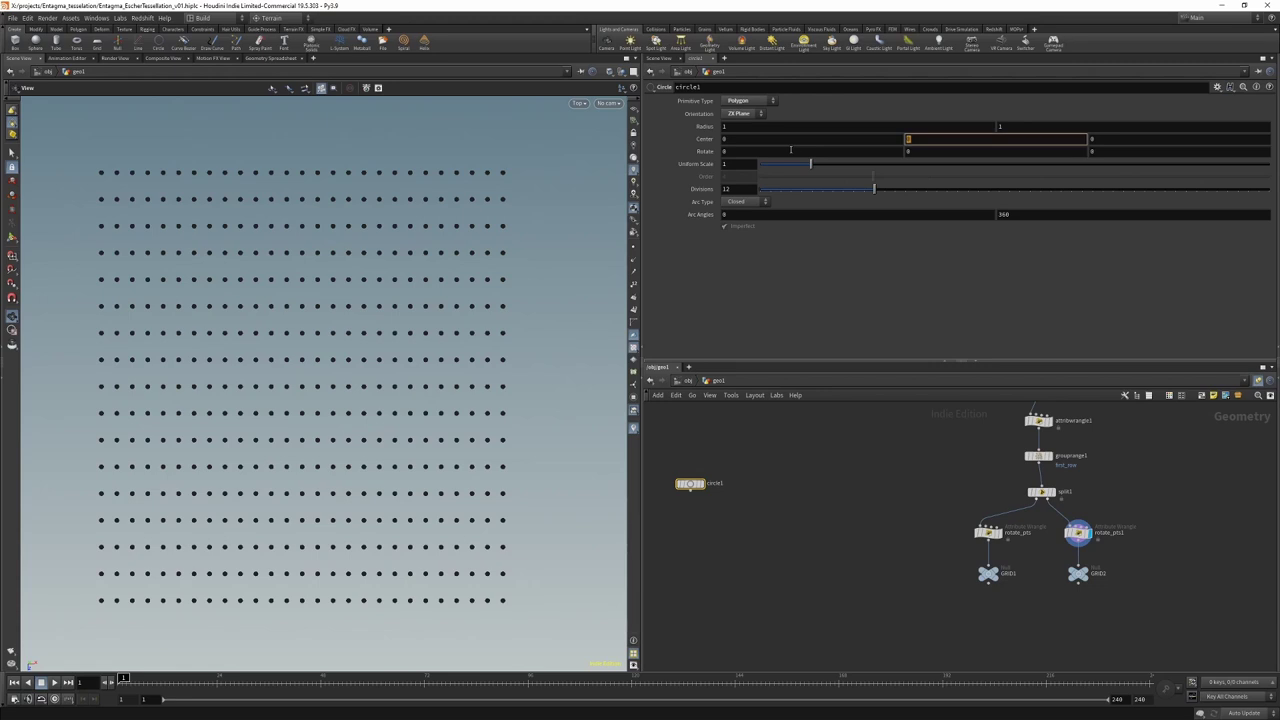
left_click(910, 151)
type("30")
key("Return")
left_click(736, 189)
type("6")
key("Return")
left_click(700, 485)
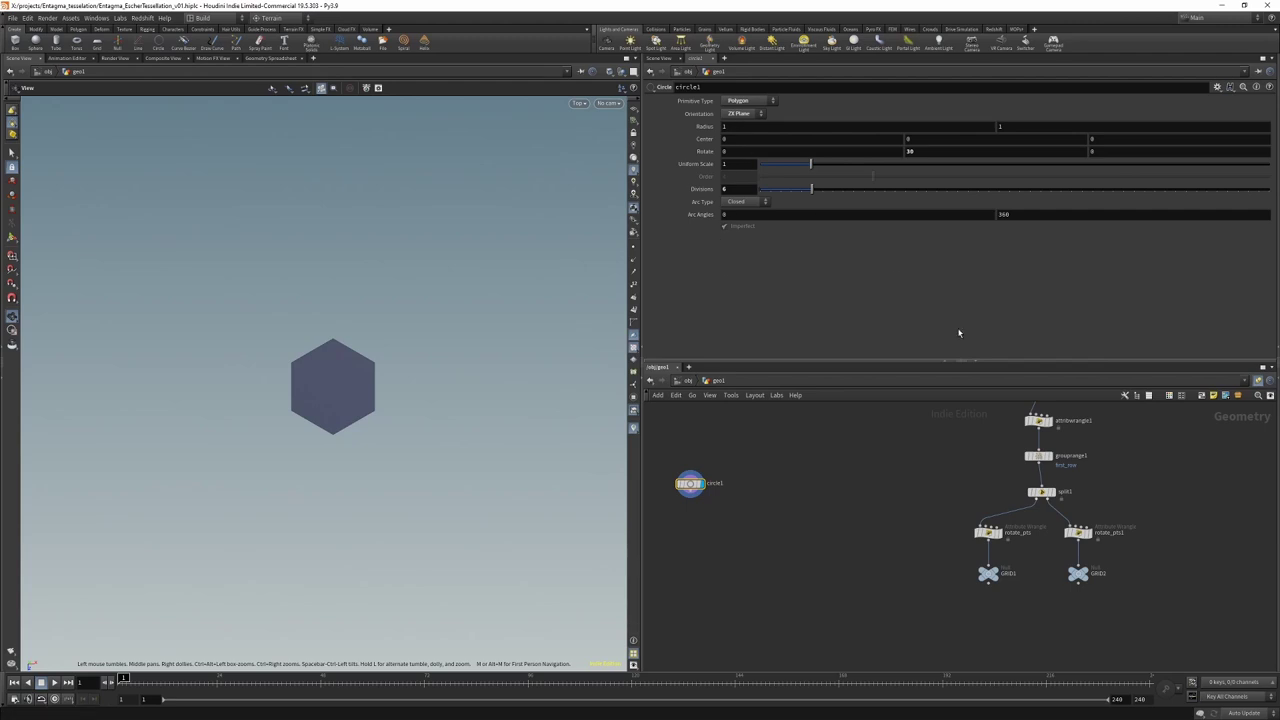
Step: Set the circle's Uniform Scale to pointsfromvolume1's Point Separation divided by 2
scroll(989, 448, "up", 5)
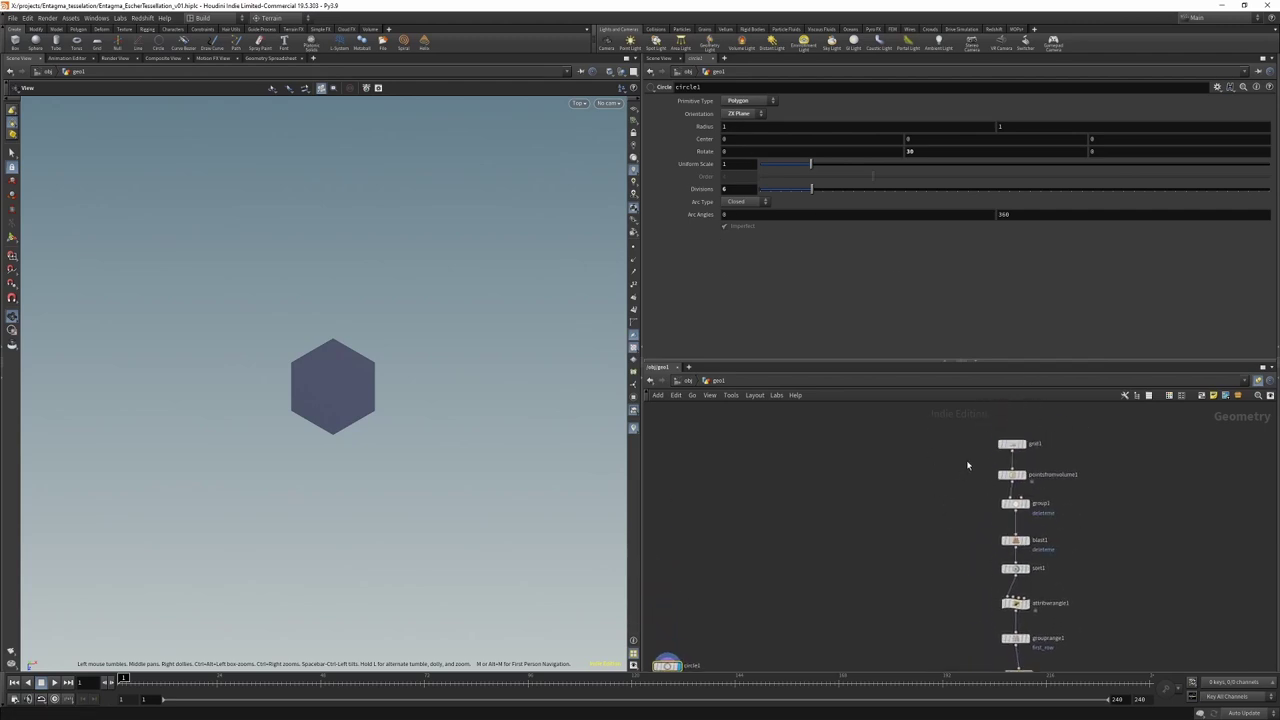
left_click_drag(974, 460, 1041, 485)
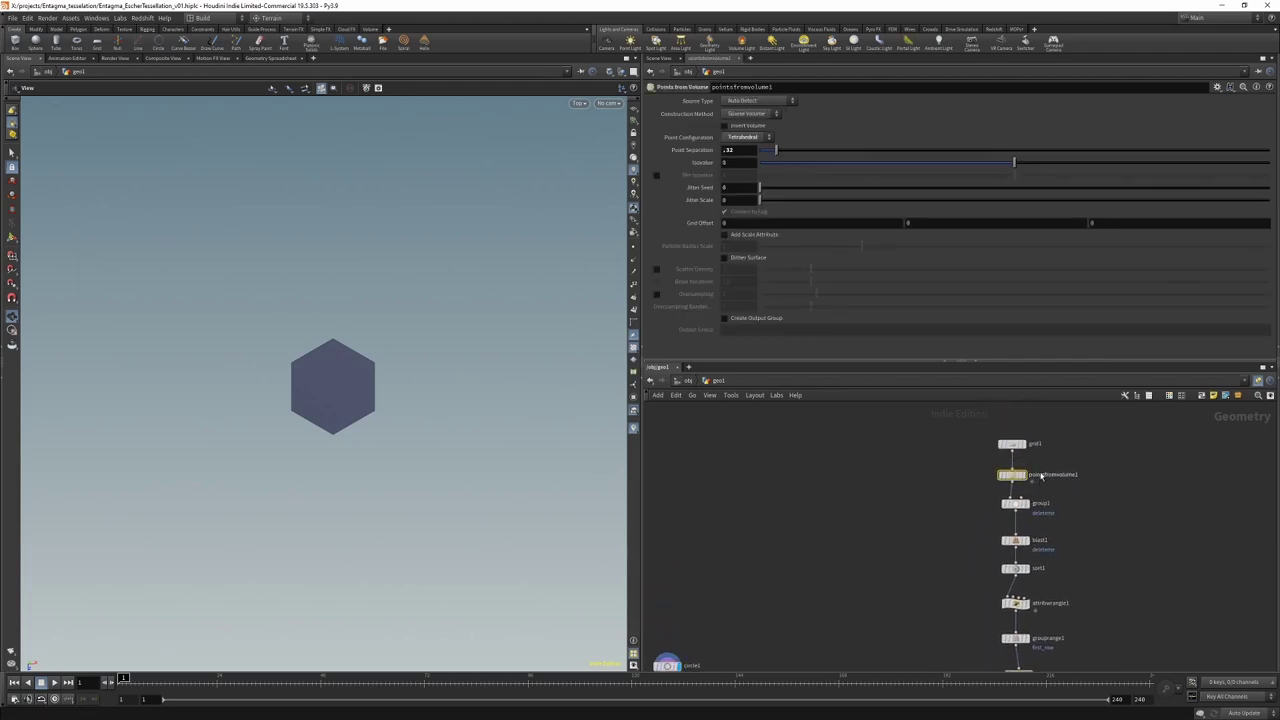
right_click(748, 152)
left_click(786, 222)
scroll(707, 525, "down", 2)
left_click(711, 512)
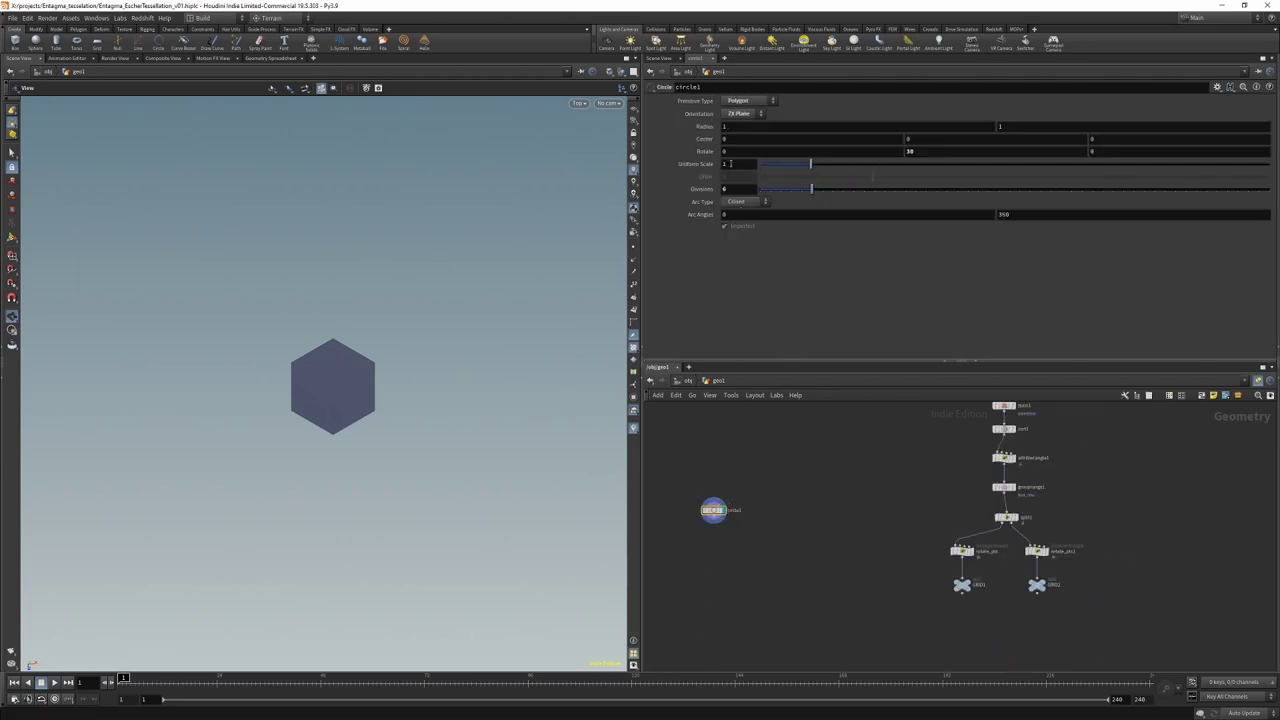
right_click(728, 164)
left_click(767, 265)
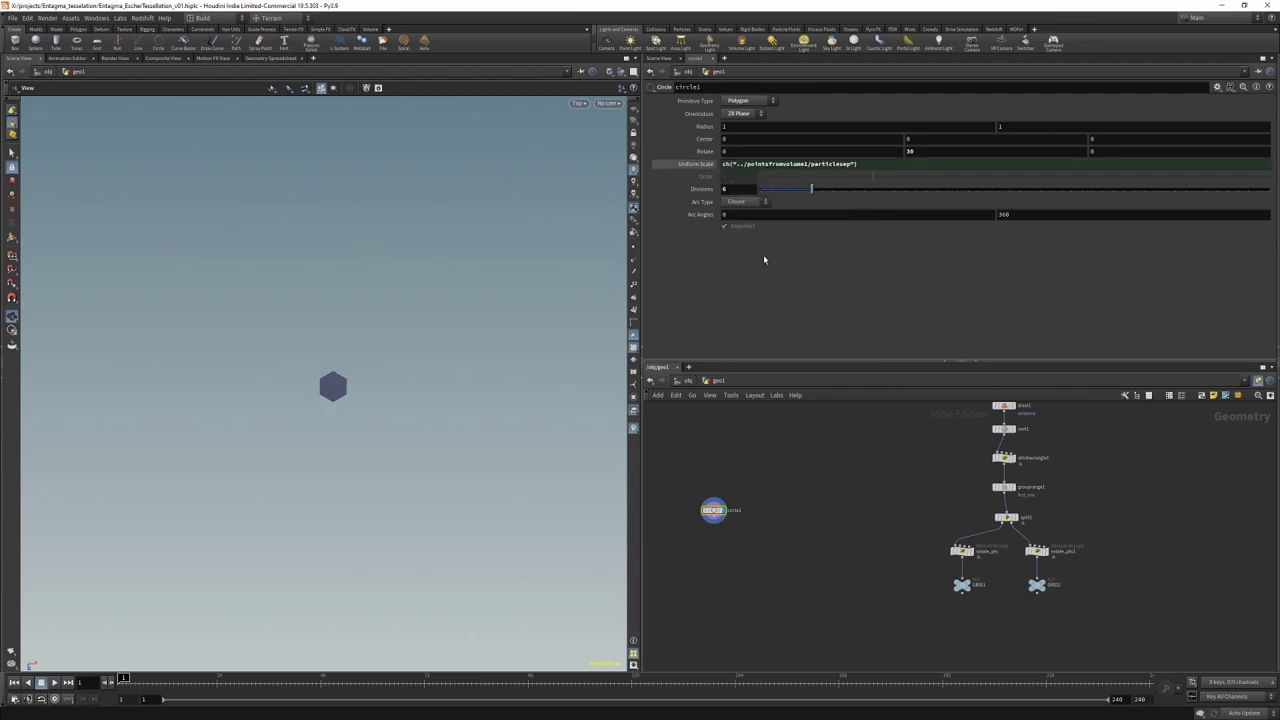
left_click(866, 164)
type("/2")
key("Return")
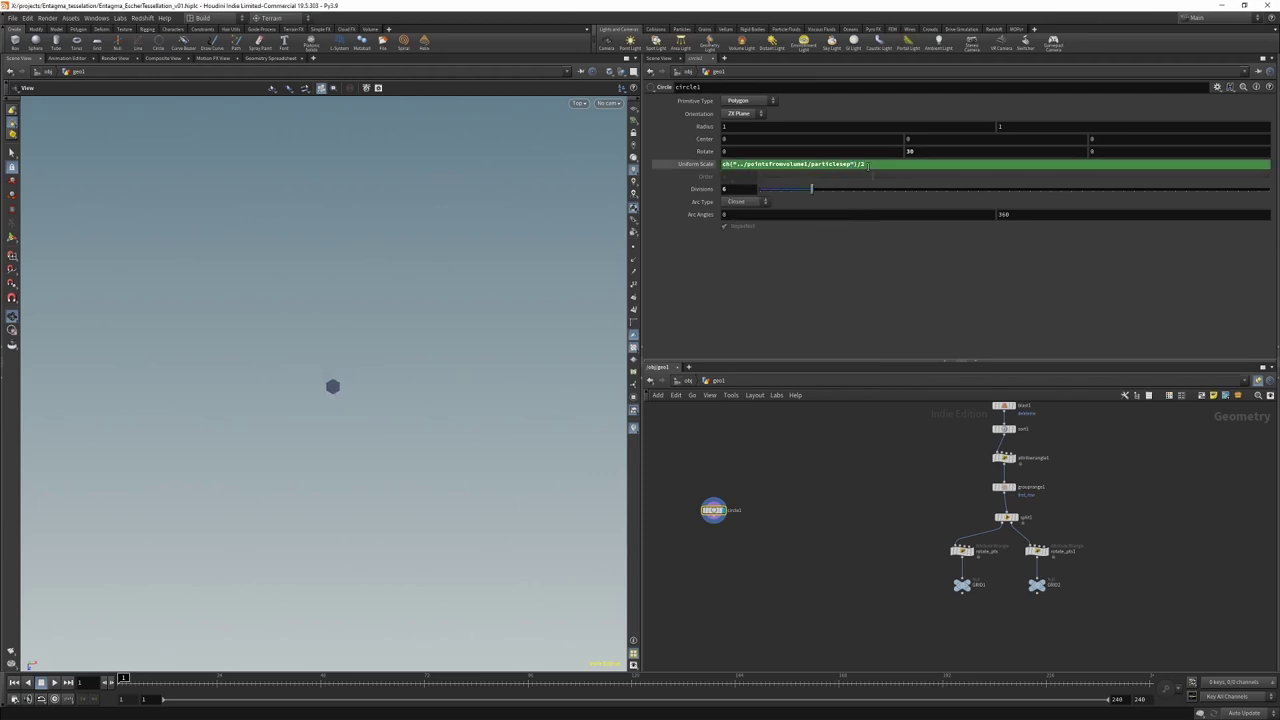
Step: Add a PolyCut under circle1 with Strategy Cut and Cut Points *, showing point markers
key("Tab")
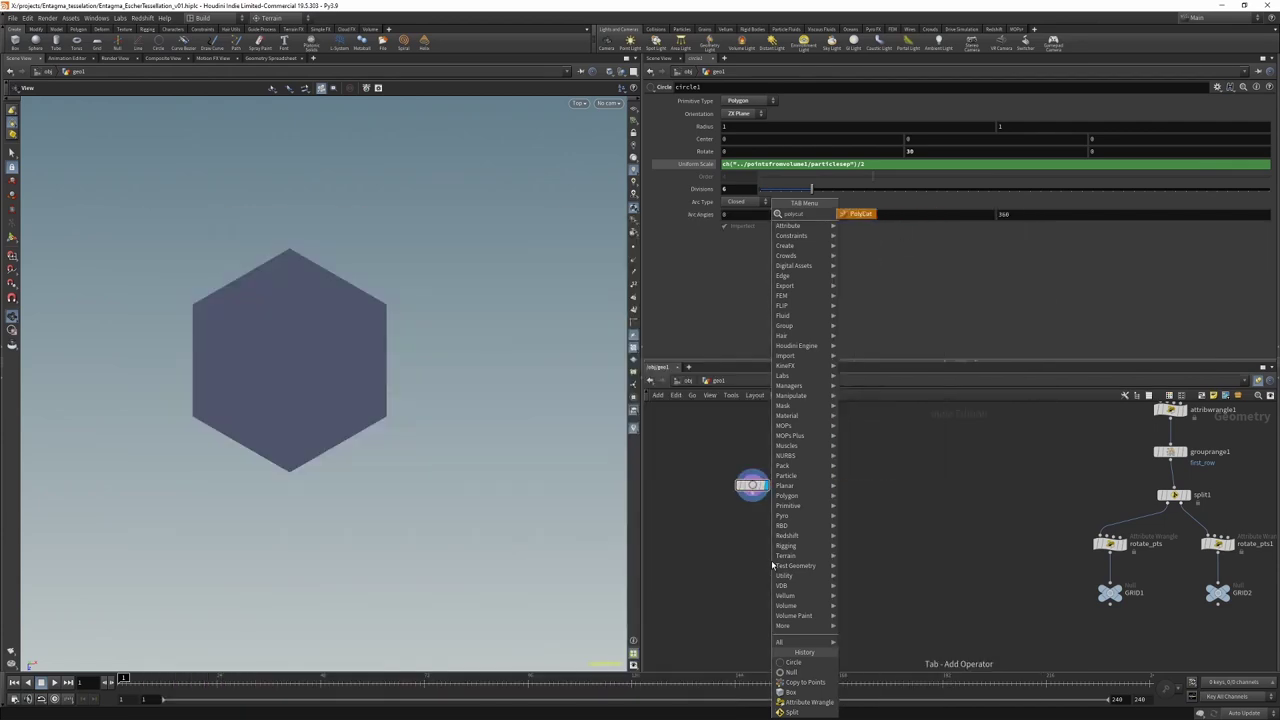
key("Return")
left_click(753, 538)
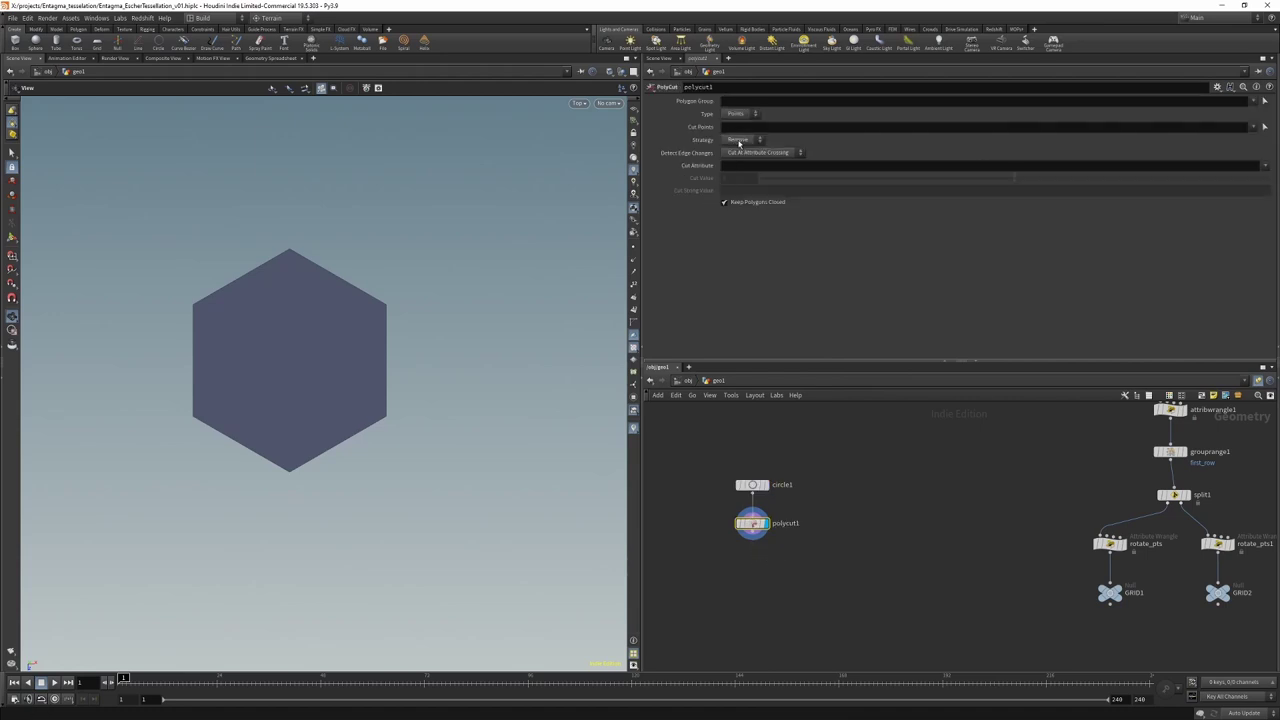
left_click(739, 143)
left_click(740, 162)
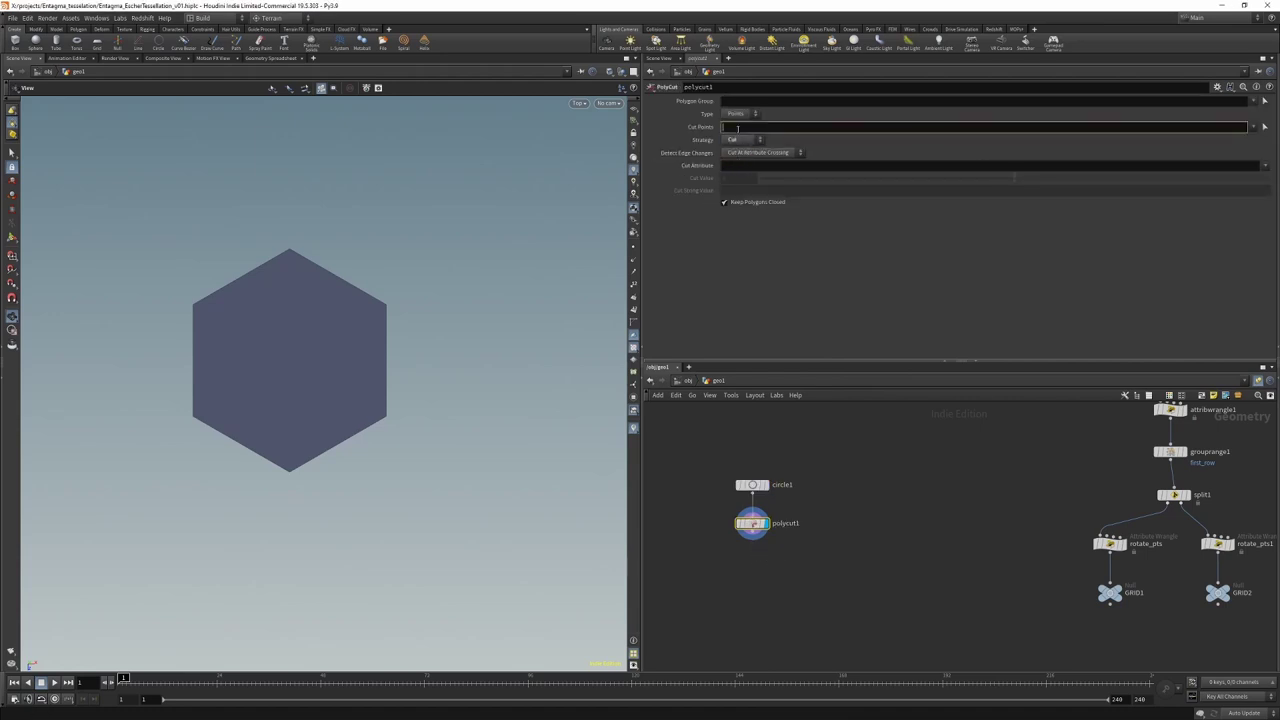
type("*")
key("Return")
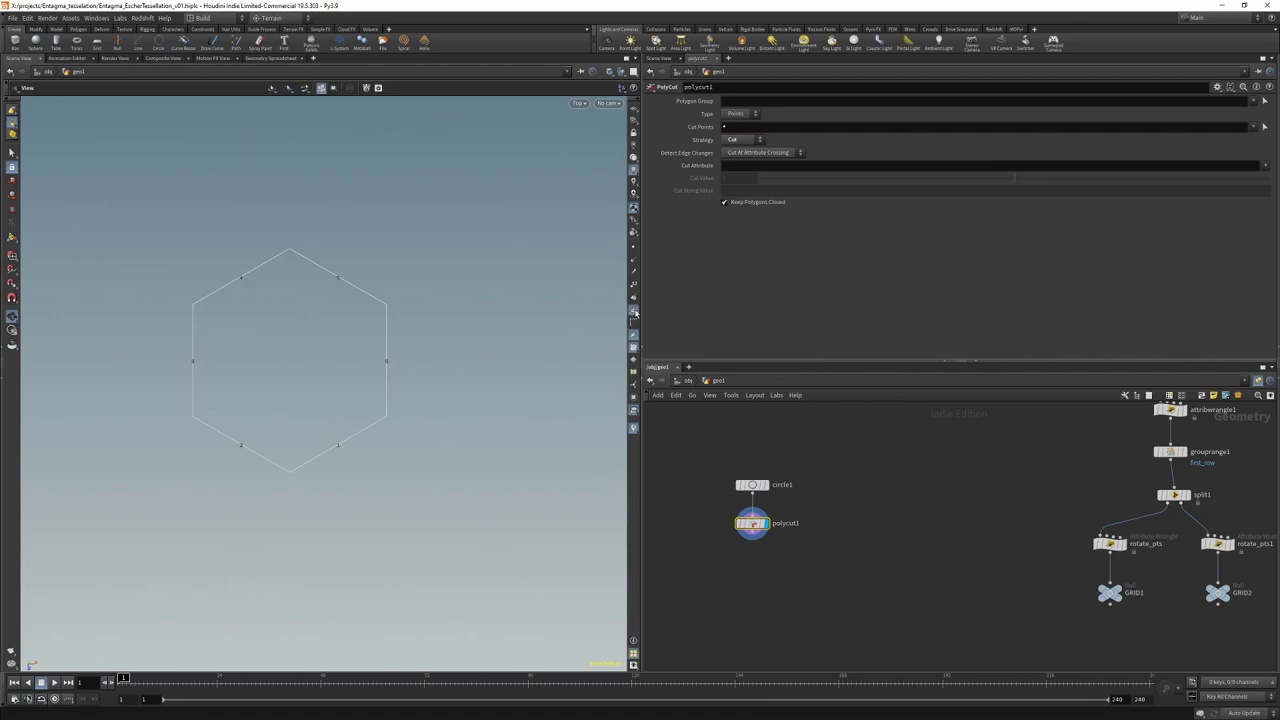
left_click(633, 311)
middle_click_drag(688, 501, 682, 432)
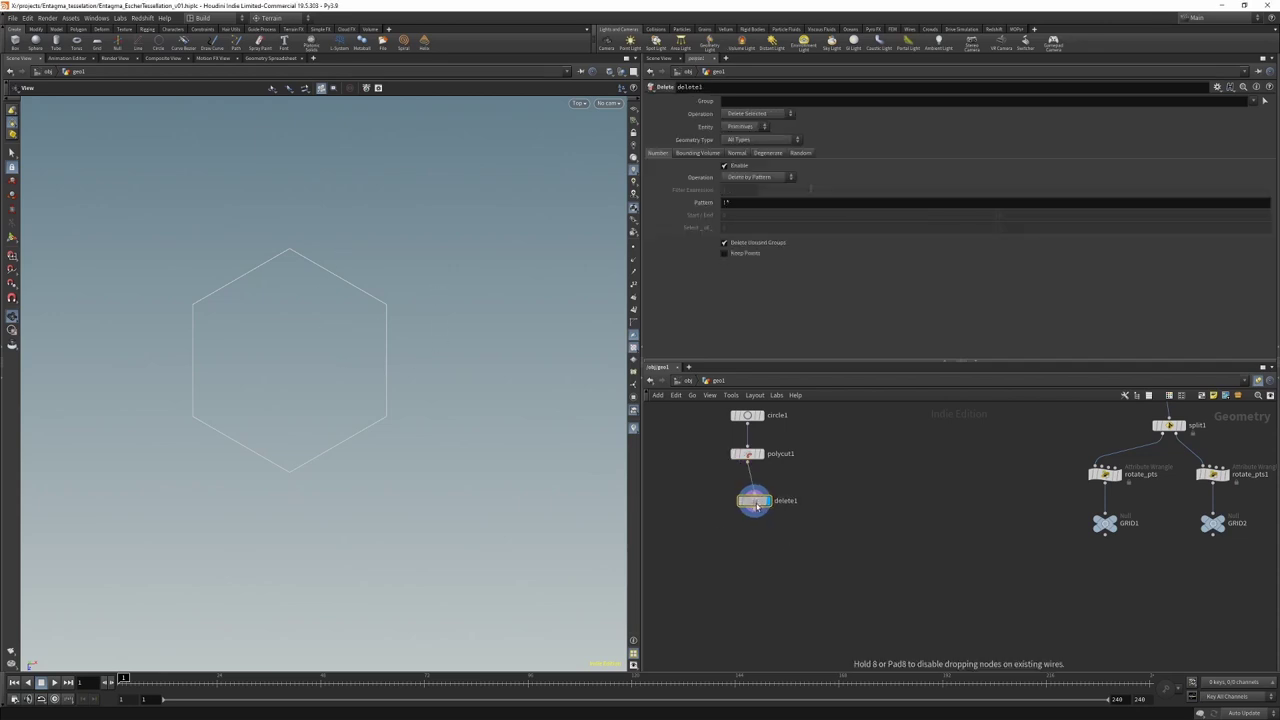
Step: Add a Delete node under polycut1 removing primitives 1 3 5
left_click(753, 500)
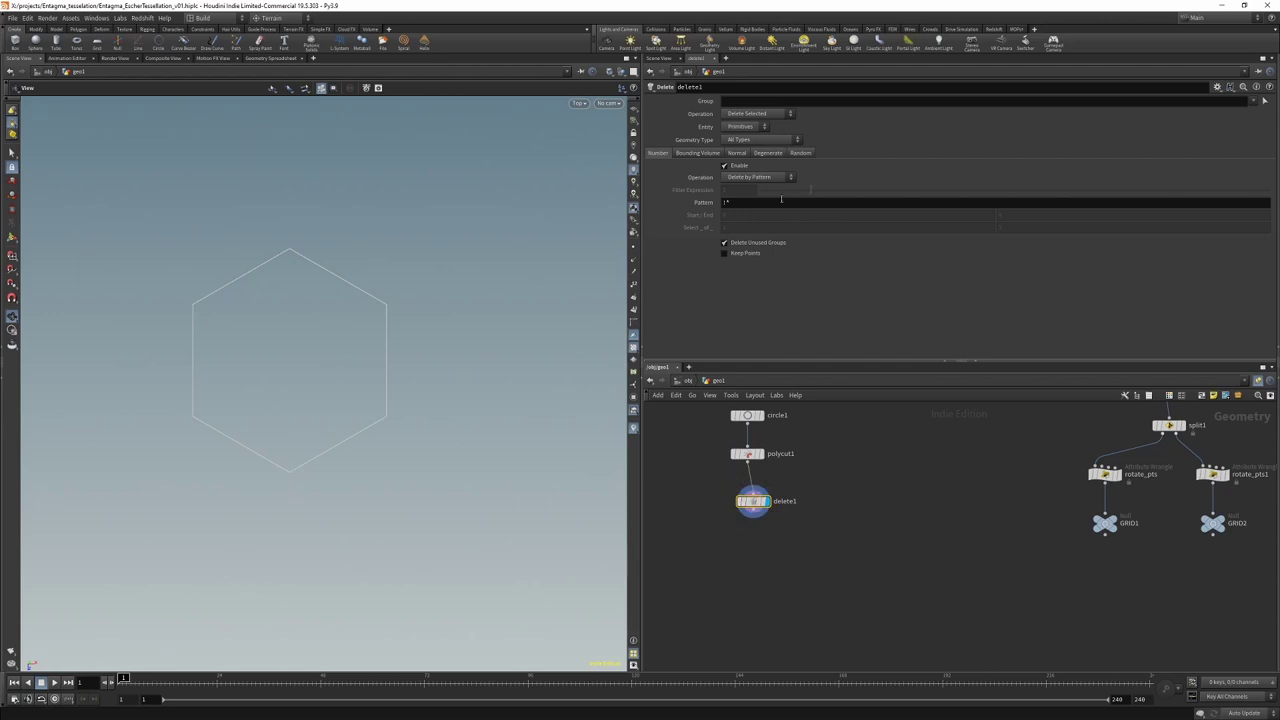
left_click(730, 202)
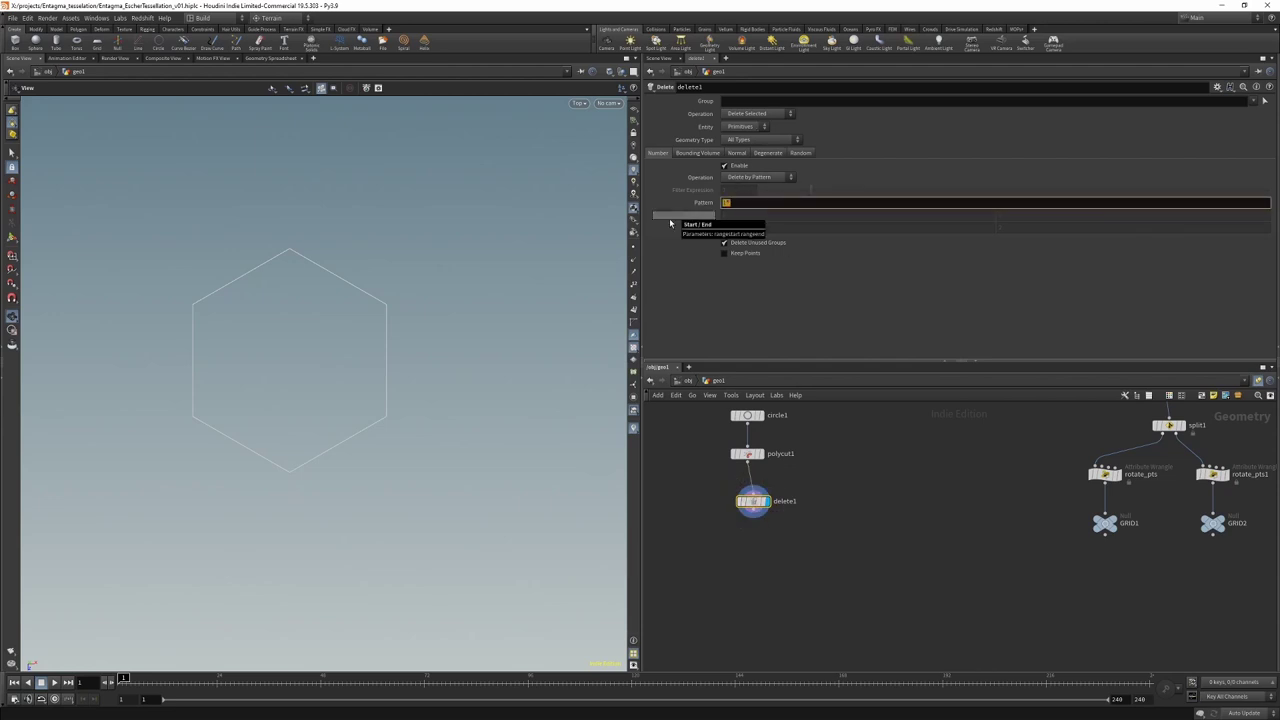
type("1 3 5")
key("Return")
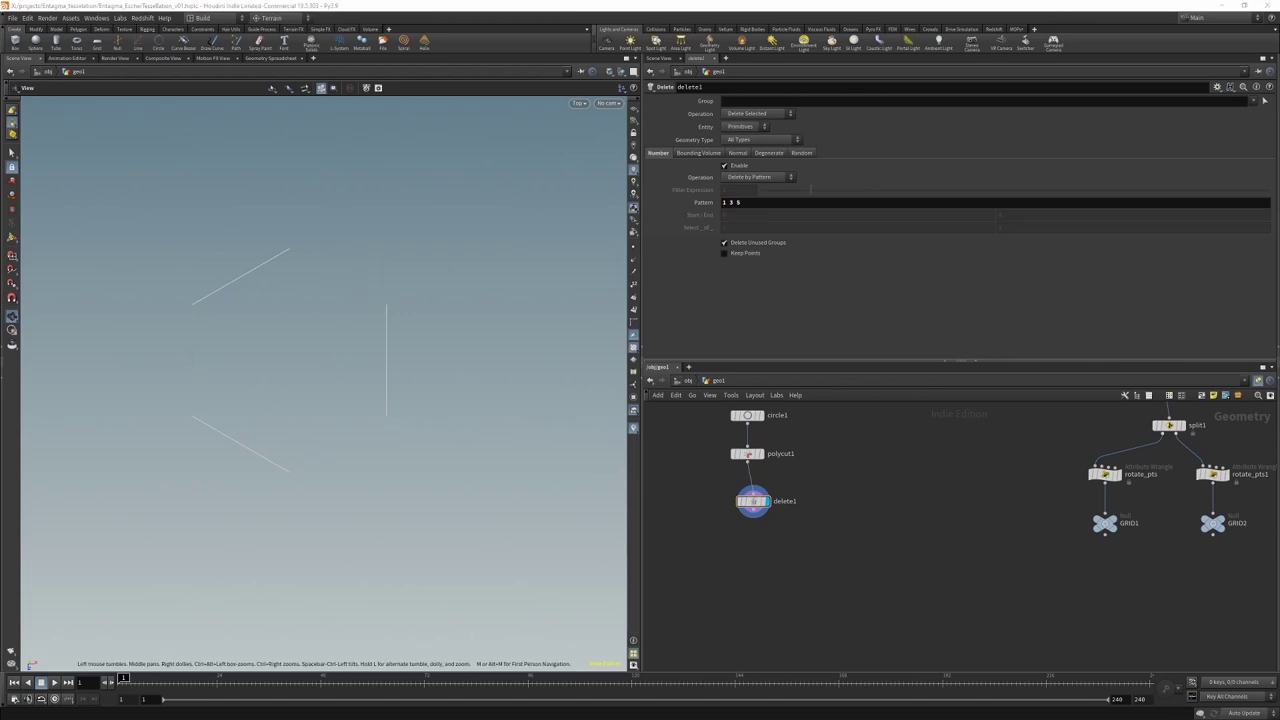
Step: Add a Resample node below delete1
key("Tab")
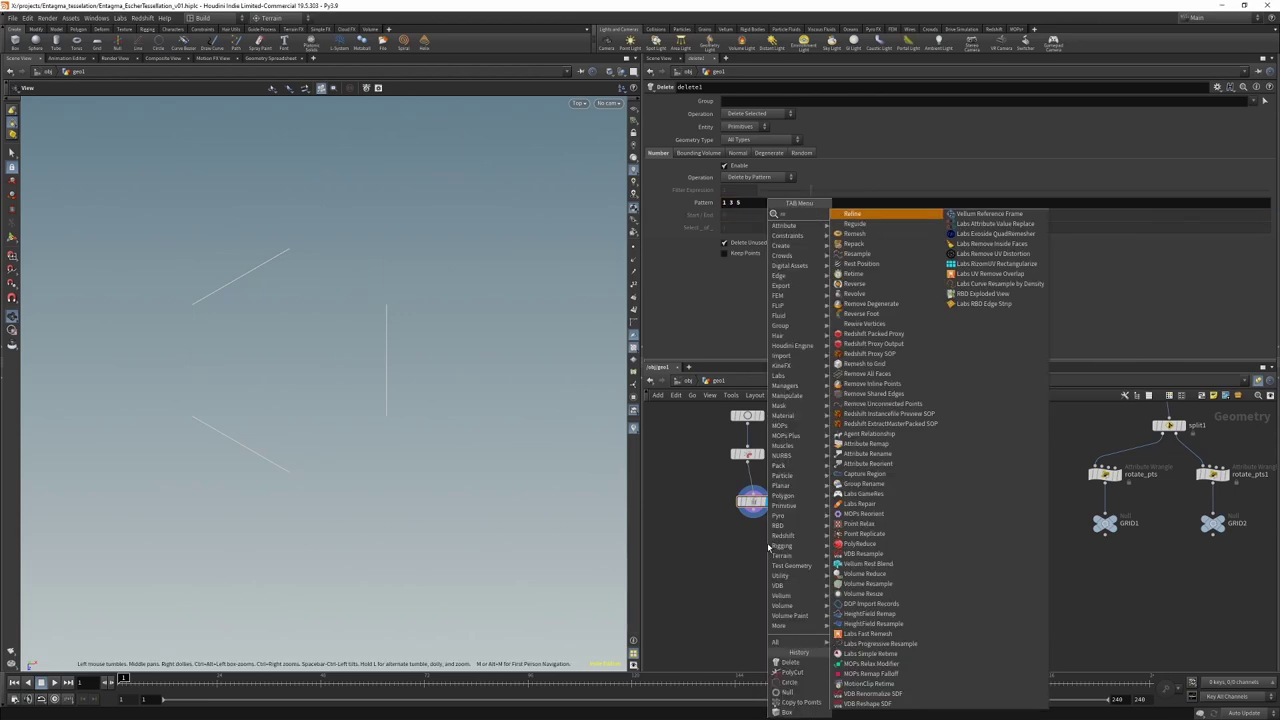
type("null")
key("Return")
left_click(758, 553)
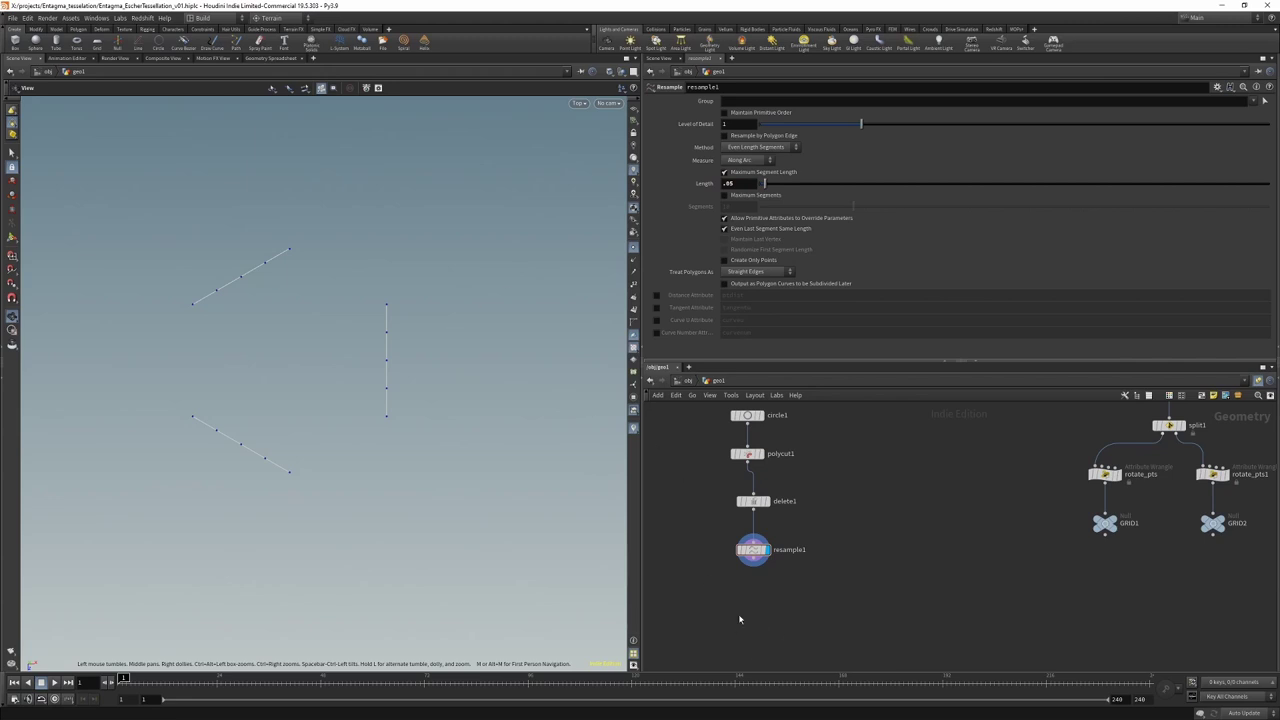
middle_click_drag(836, 613, 943, 580)
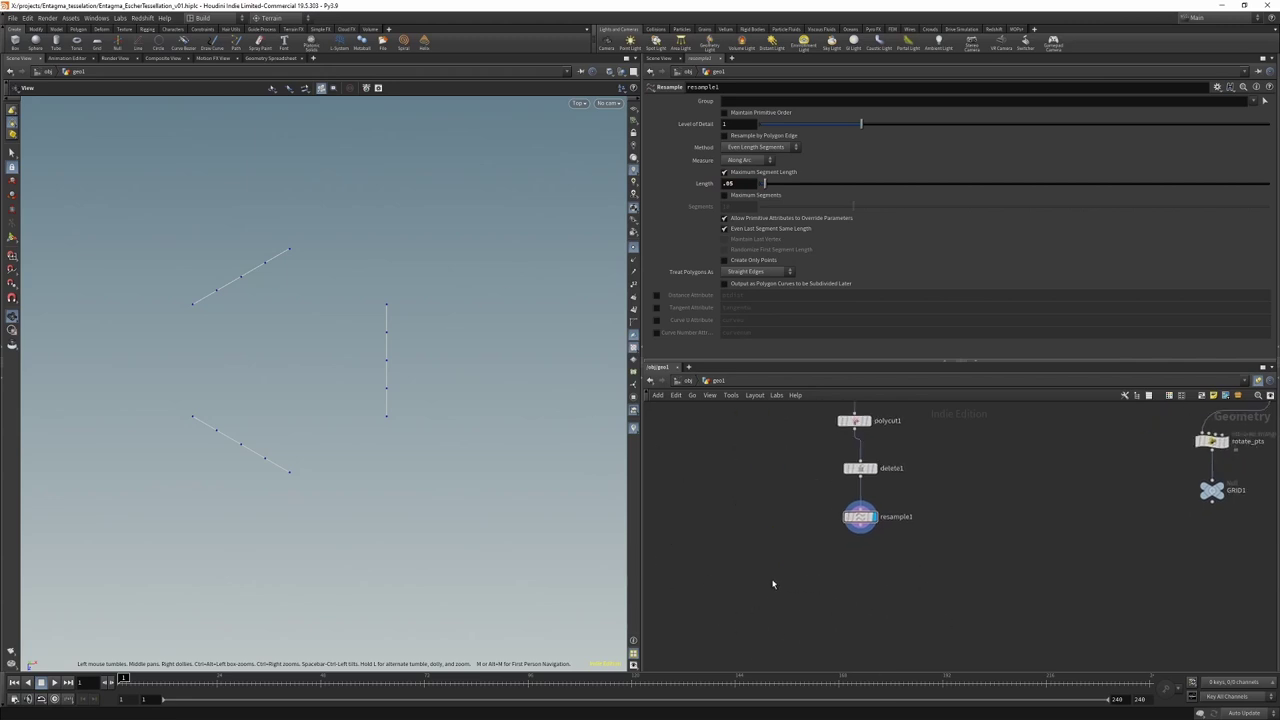
key("Tab")
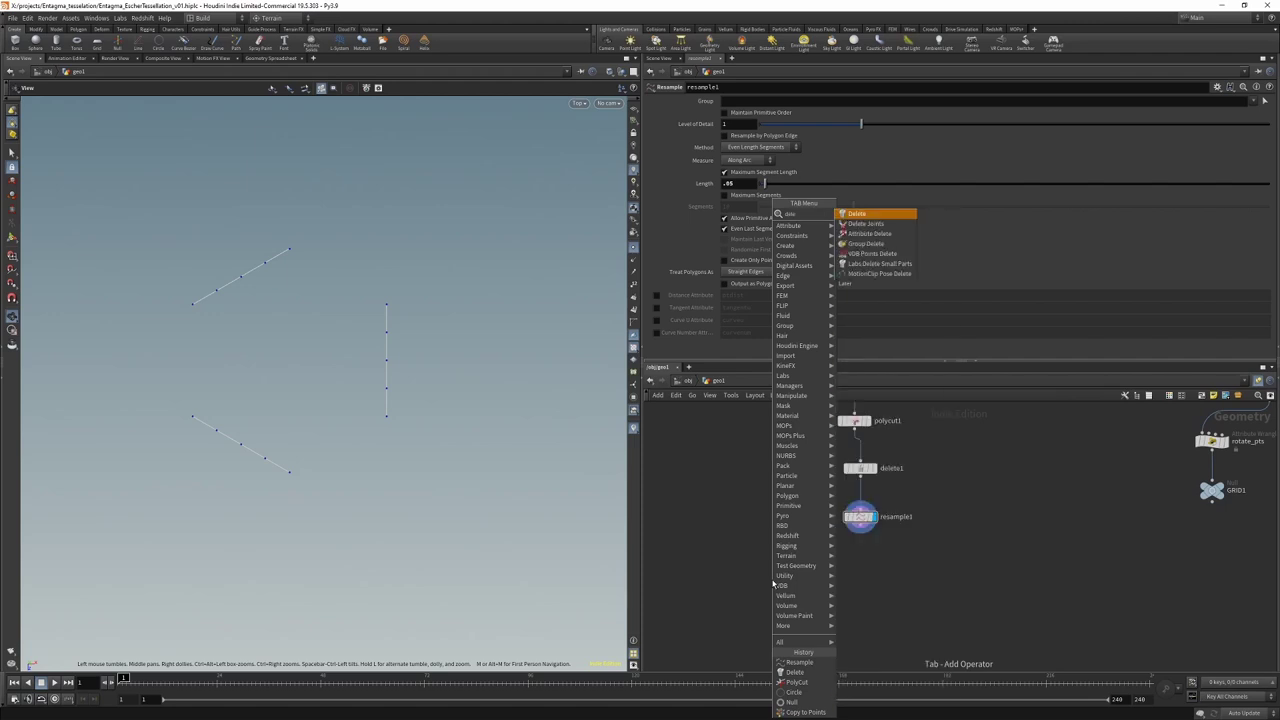
Step: Add a second Delete below resample1 that removes the diagonal edges
left_click(794, 672)
left_click(768, 578)
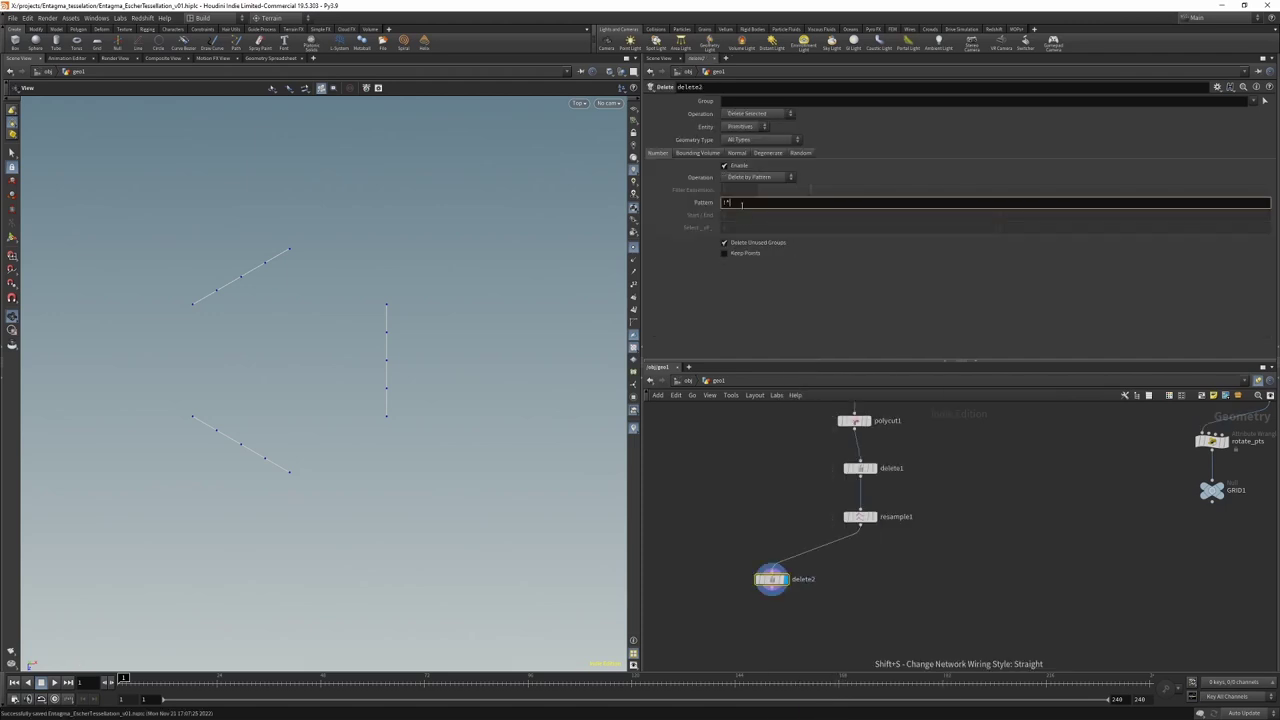
key("Return")
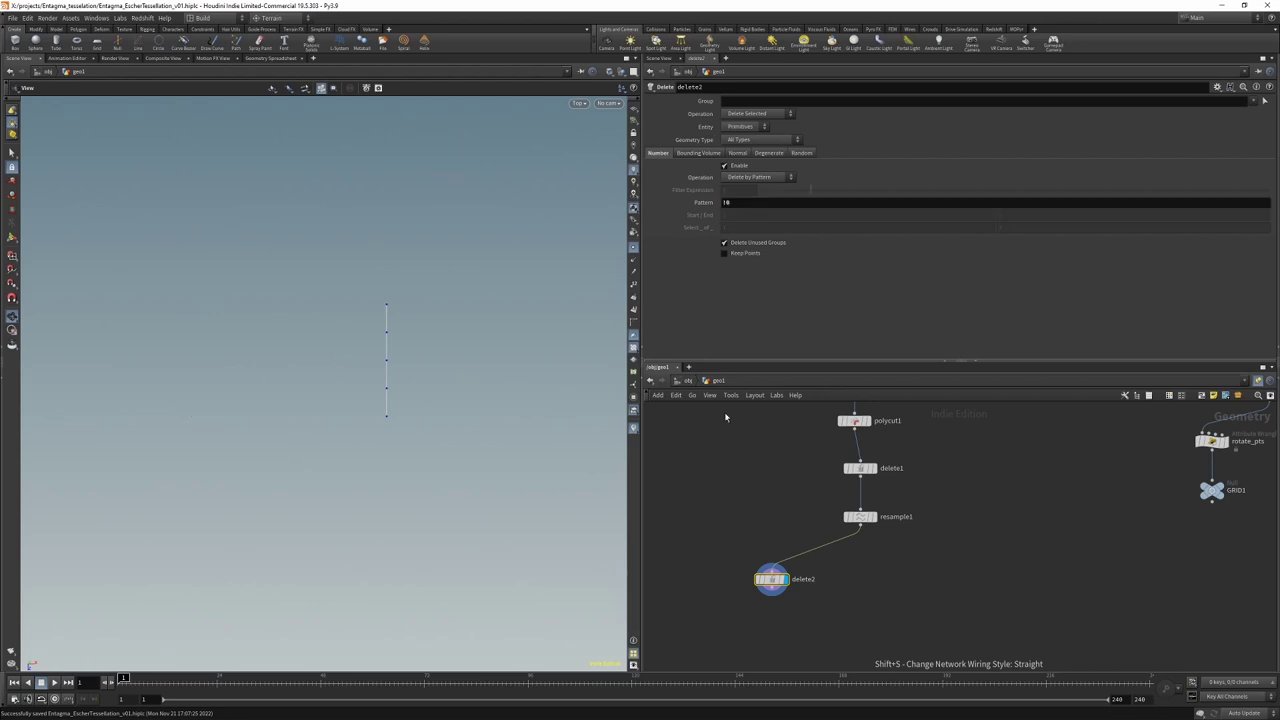
middle_click_drag(790, 612, 795, 542)
Step: Add a Point Jitter below delete2, limited to the point group 1-3
key("Tab")
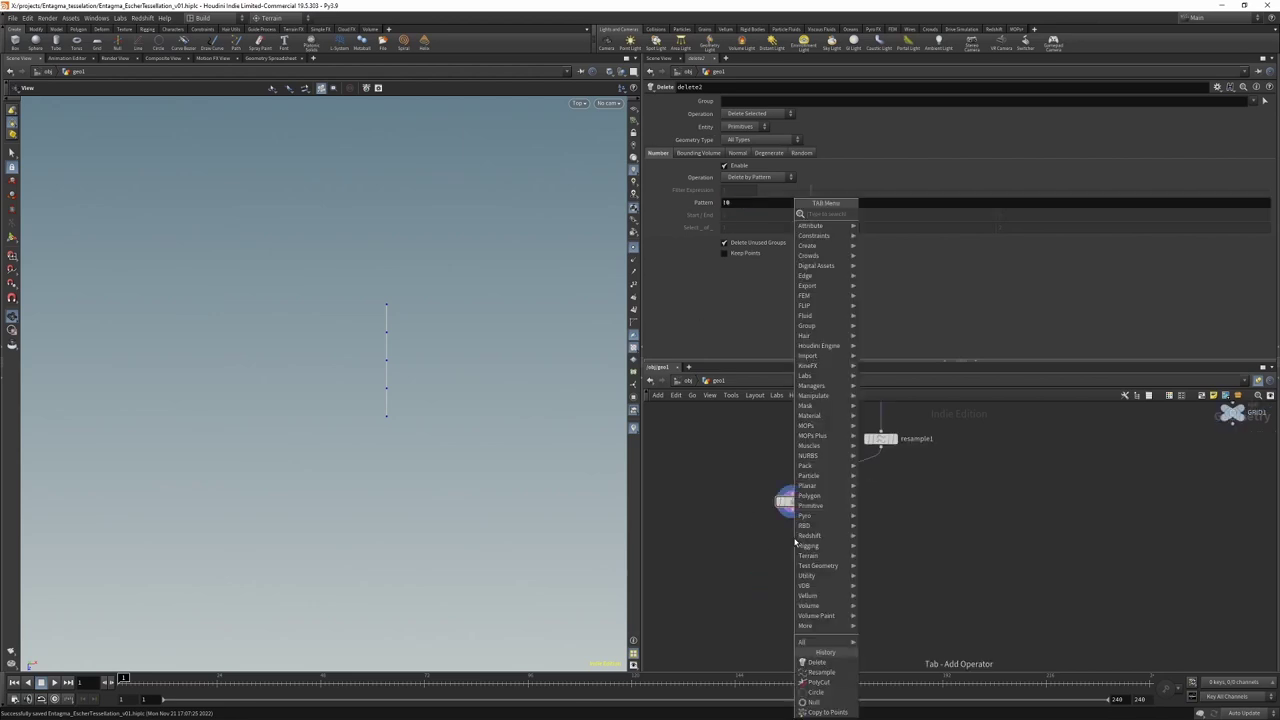
type("point jitter")
key("Return")
left_click(791, 538)
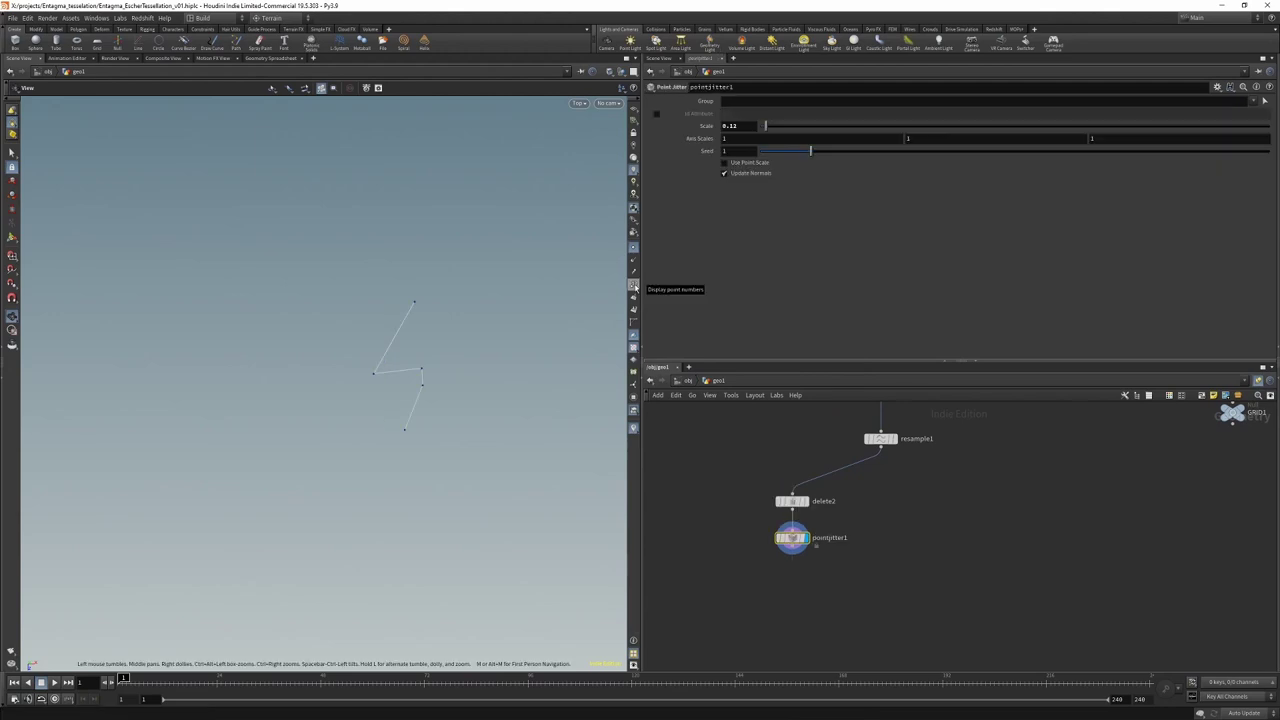
left_click(633, 285)
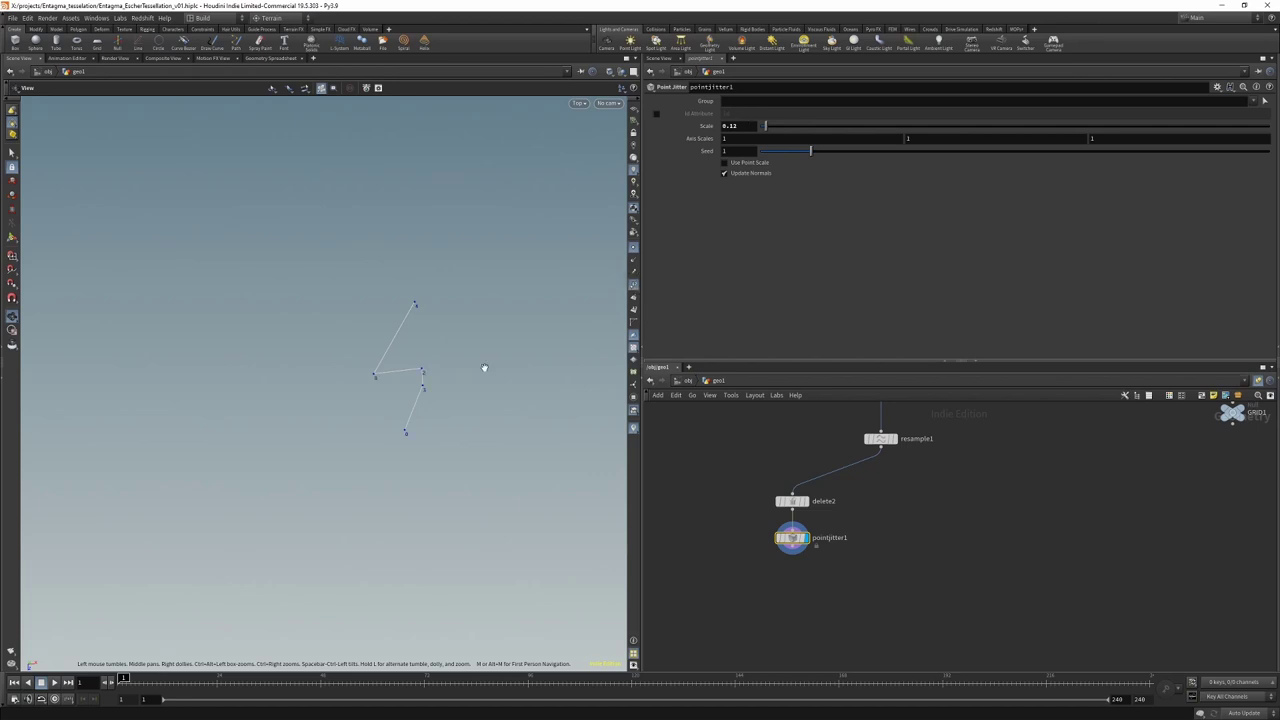
left_click(759, 101)
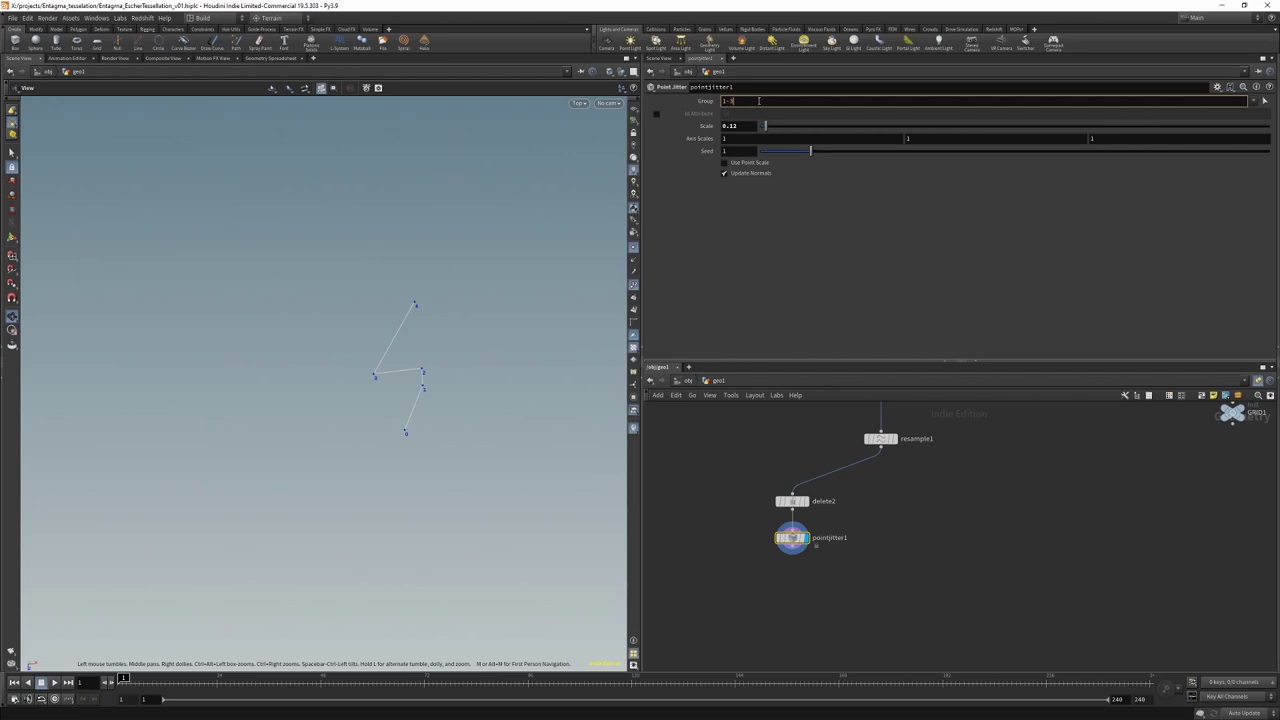
key("Return")
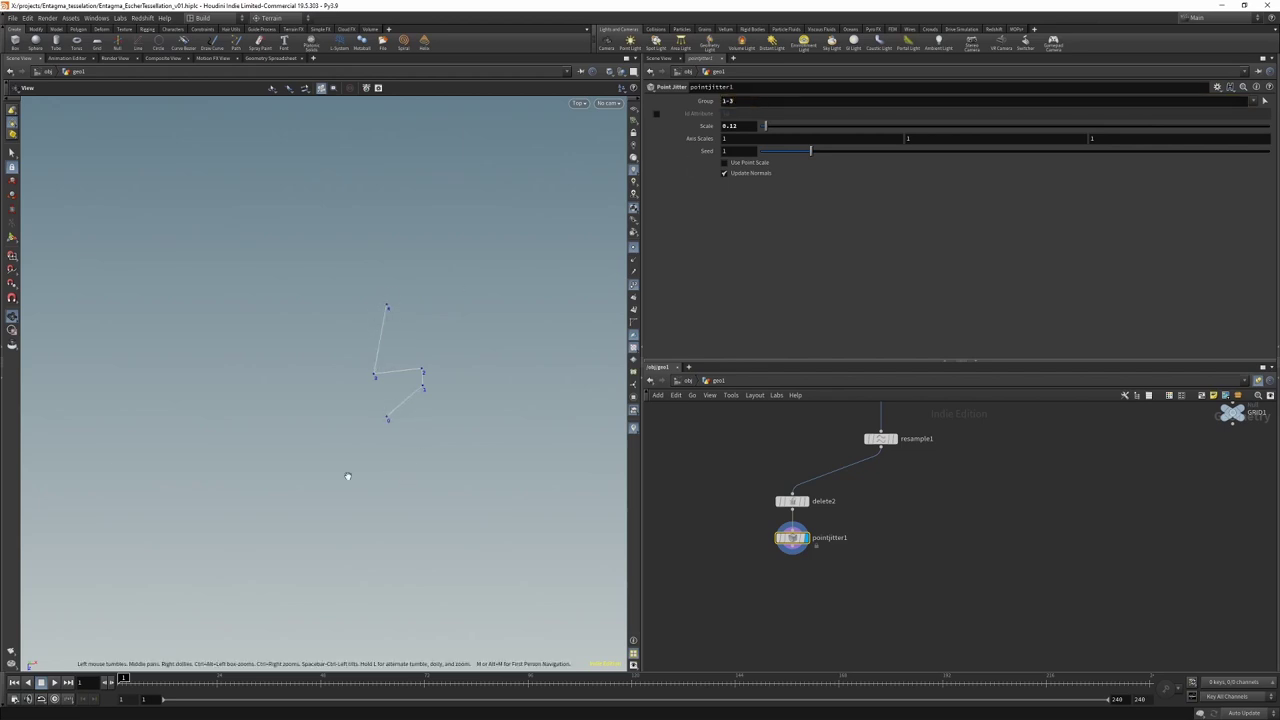
Step: Add a Subdivide node below pointjitter1 with Depth 2 and display it
key("Tab")
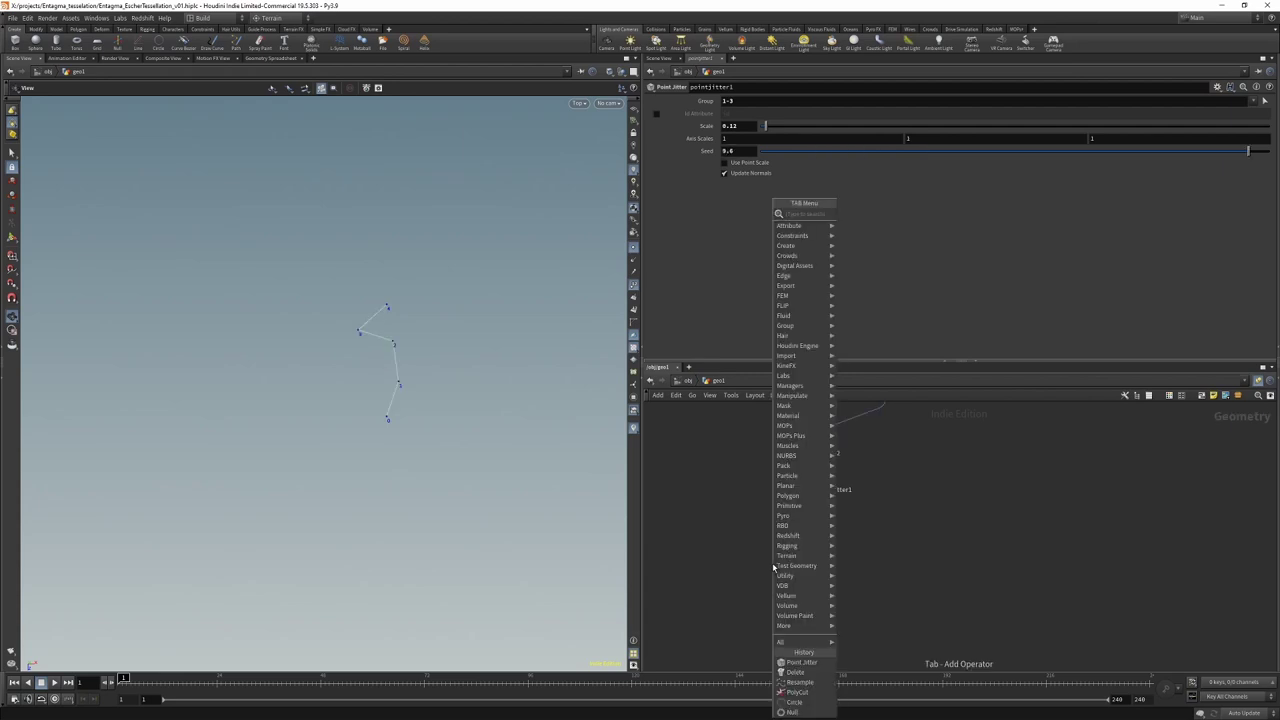
type("subdiv")
key("Return")
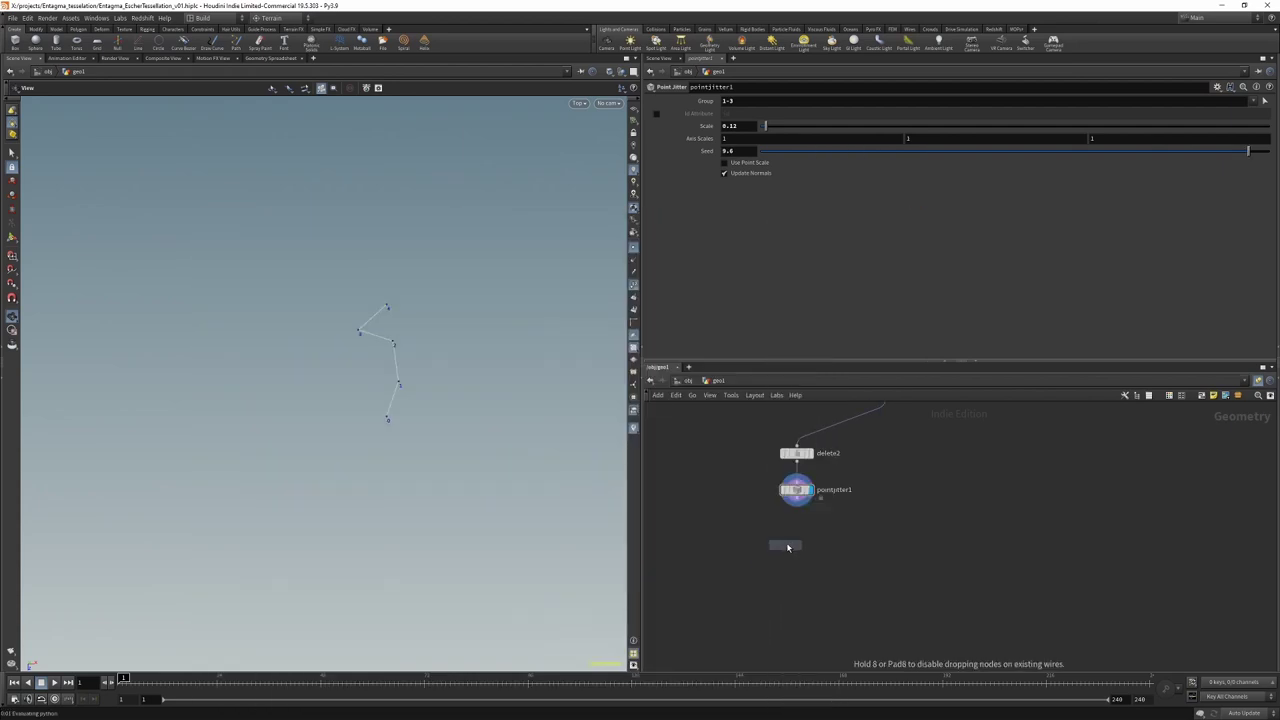
left_click(799, 538)
left_click_drag(806, 505, 799, 531)
left_click(813, 538)
double_click(726, 139)
type("2")
key("Return")
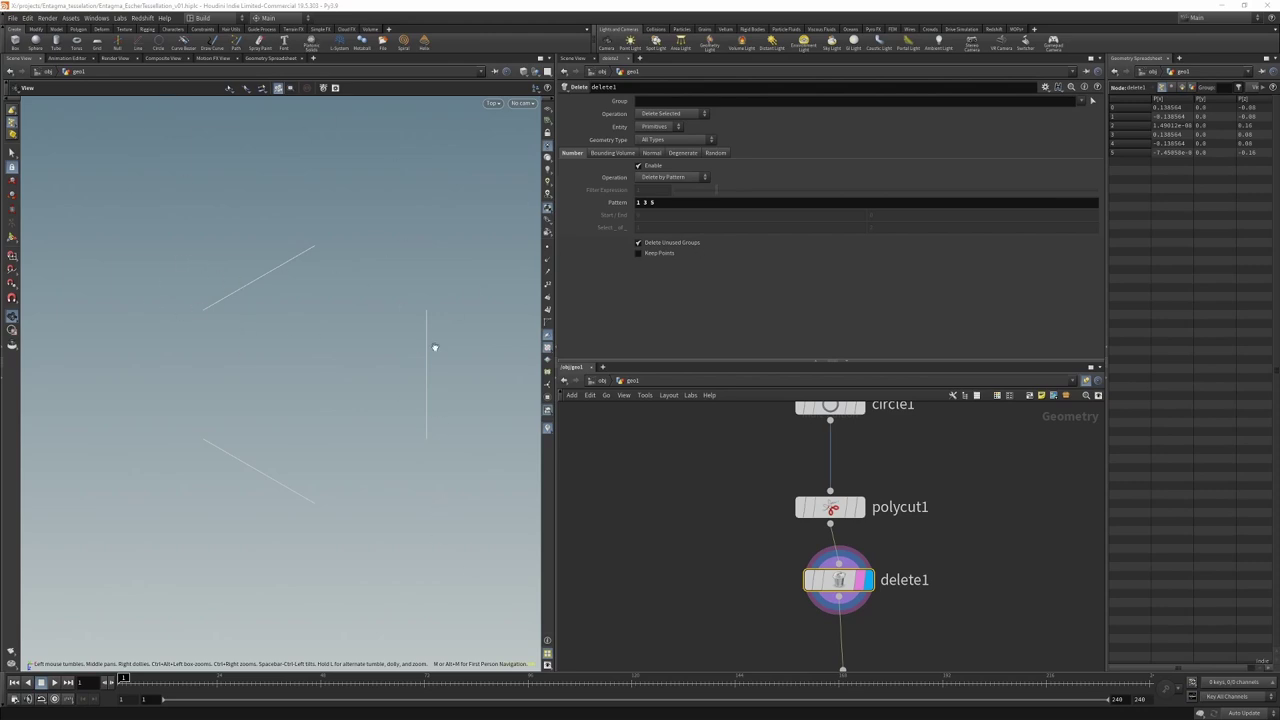
Step: Change the Delete pattern to primitives 0 2 4
left_click(685, 203)
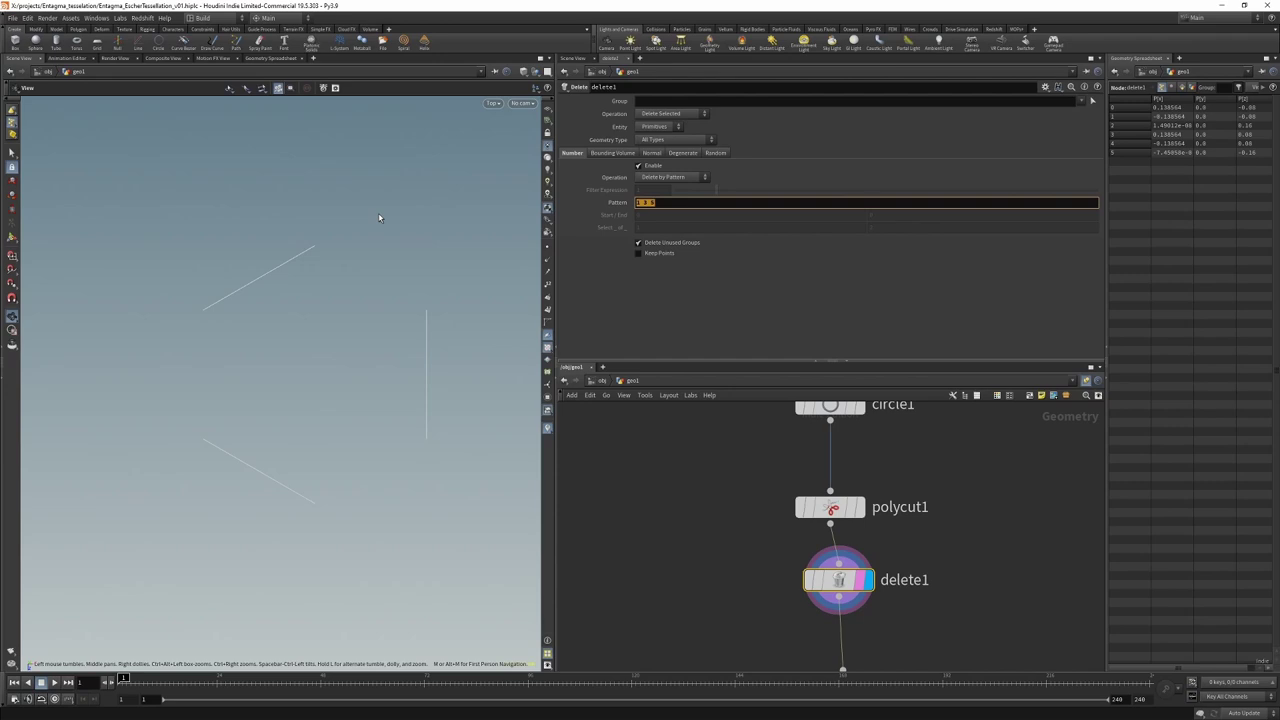
type("0 2 4")
key("Return")
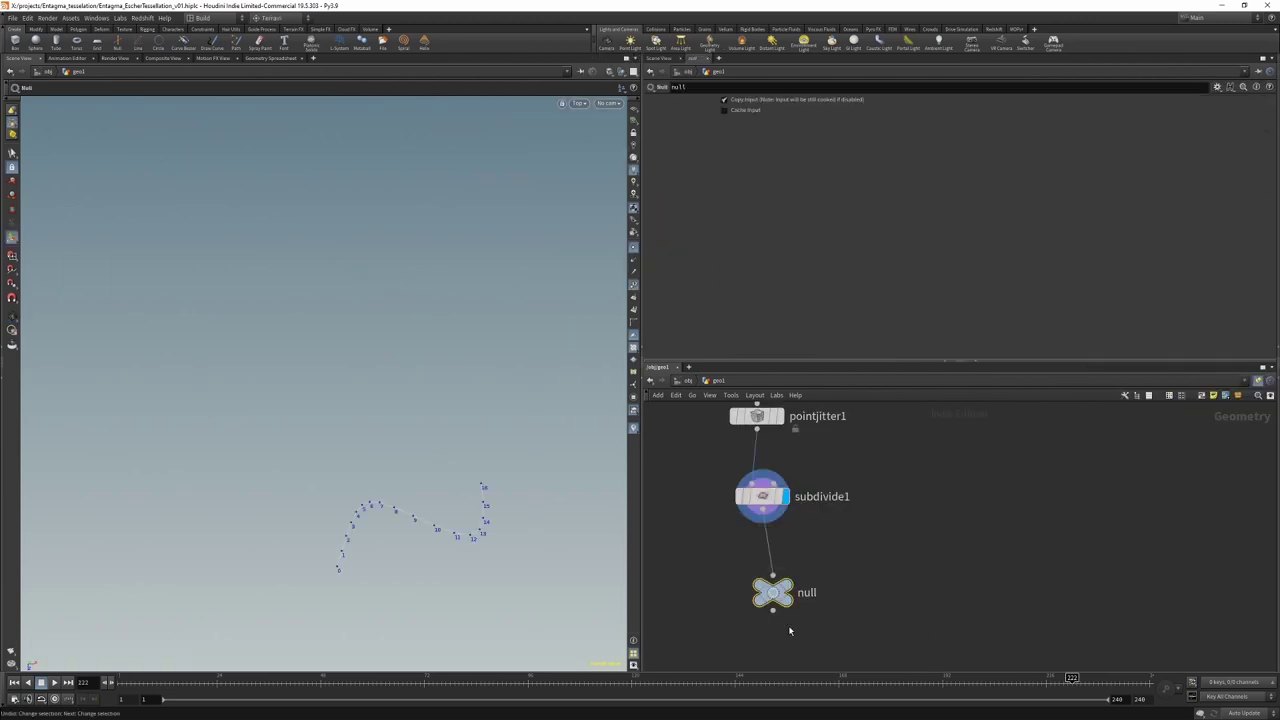
Step: Replace the old null with a new null below subdivide1 named SIDE1
key("Delete")
key("Tab")
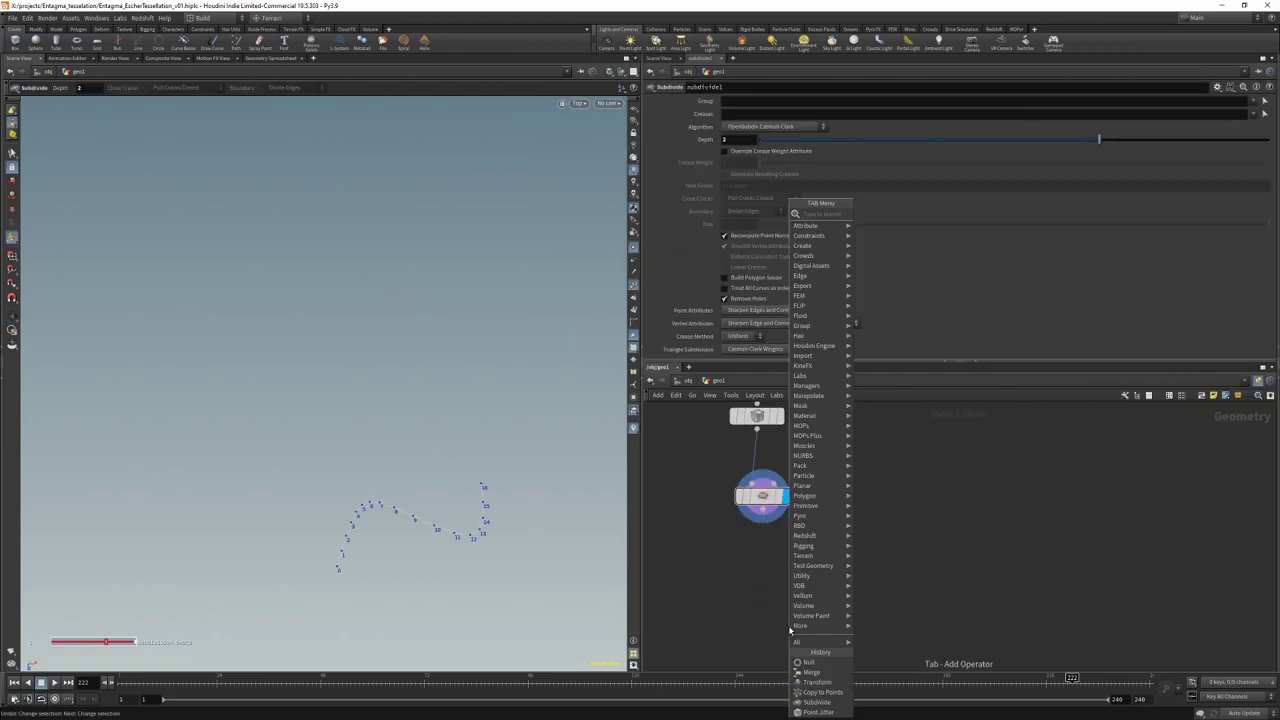
type("ends")
key("Return")
left_click(779, 602)
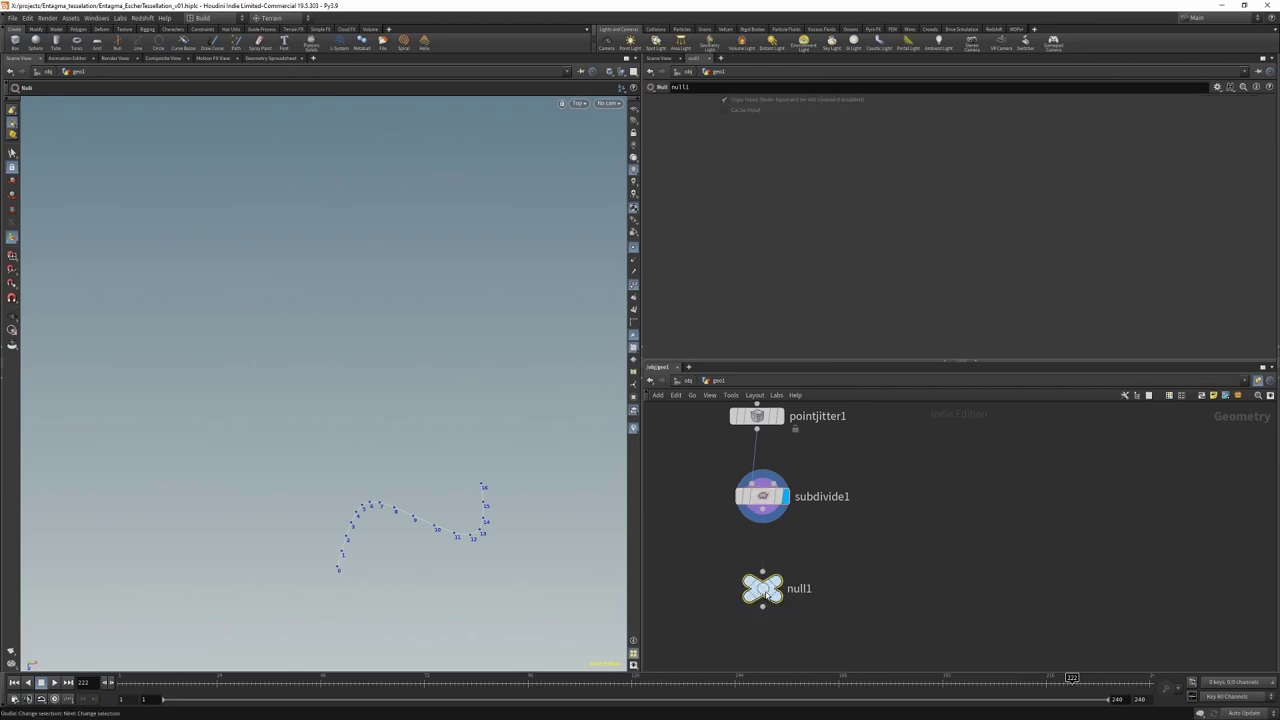
double_click(800, 588)
type("SIDE1")
key("Return")
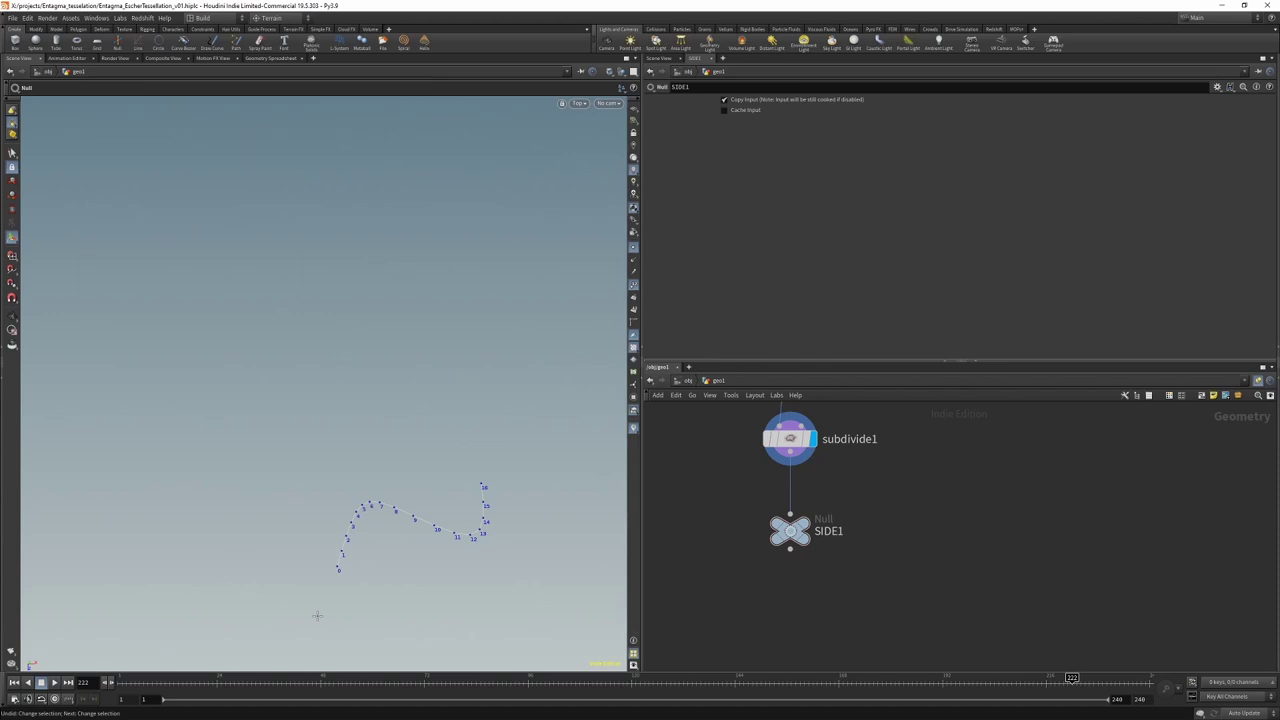
Step: Add a Transform node below SIDE1
key("Tab")
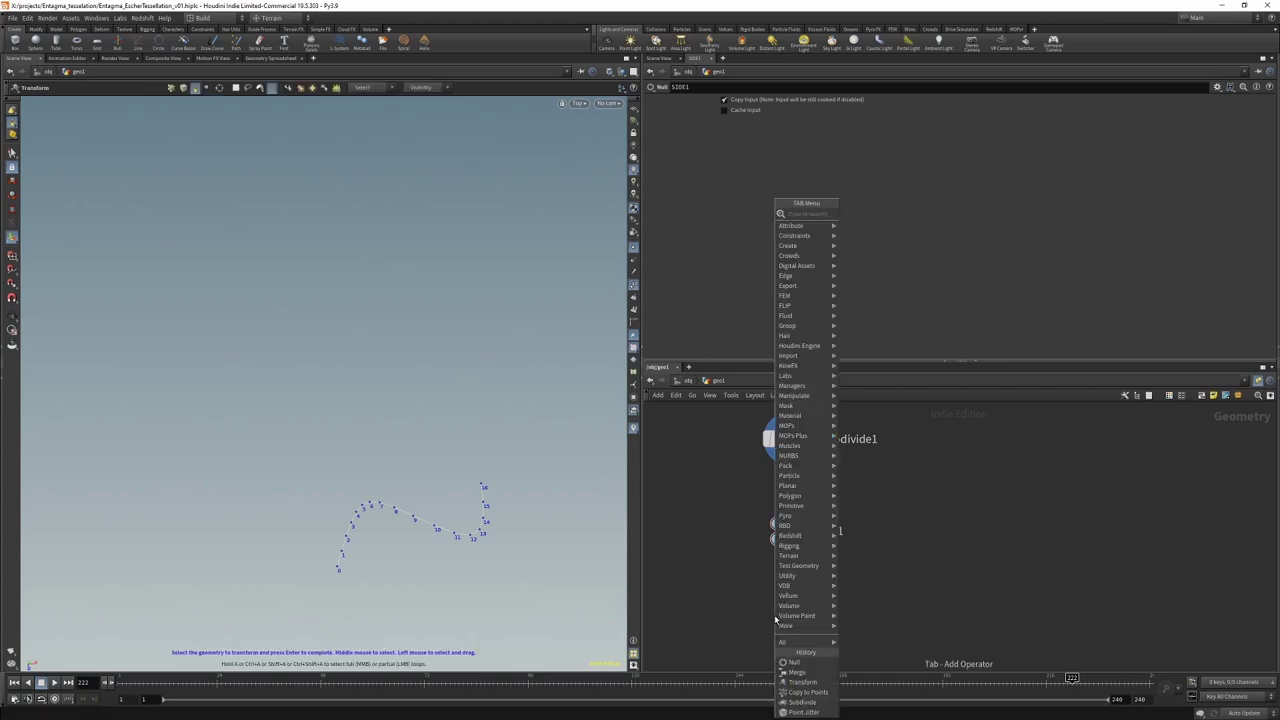
type("transform")
key("Return")
left_click(784, 614)
Step: Set the pivot to point 0's position using point(0, 0, "P", 0/1/2) expressions
left_click(671, 201)
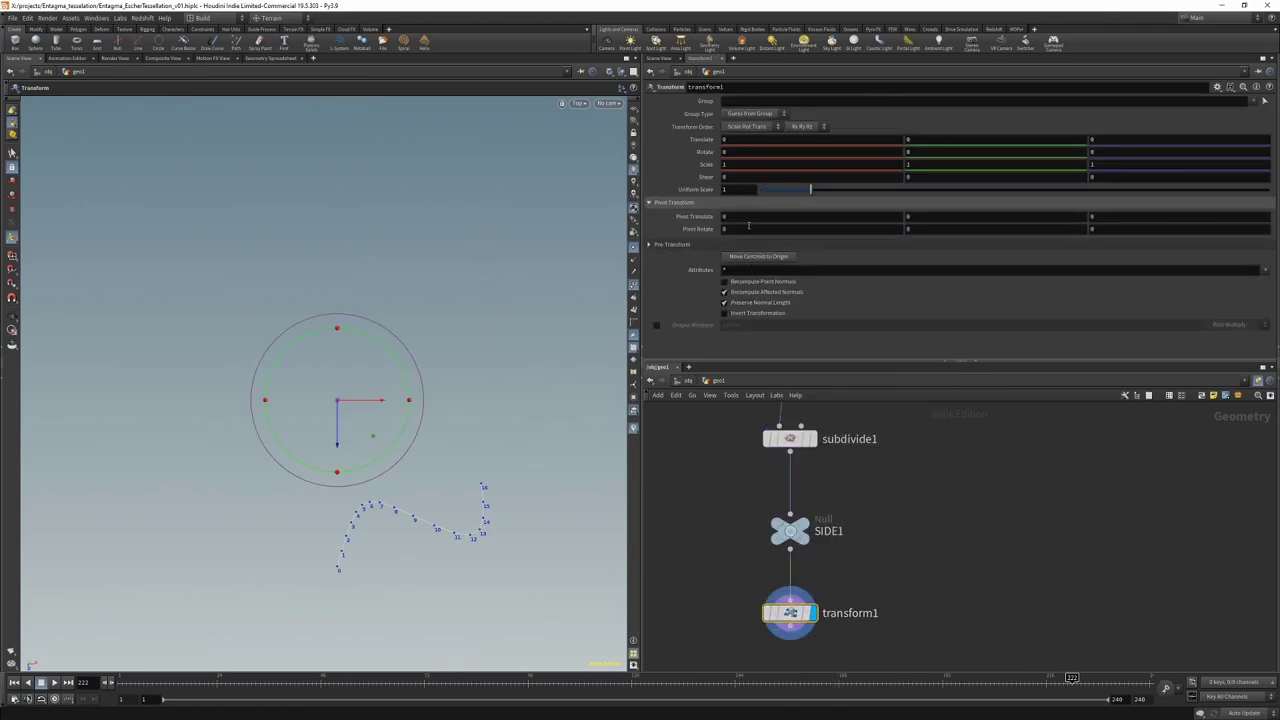
type("point(0, ")
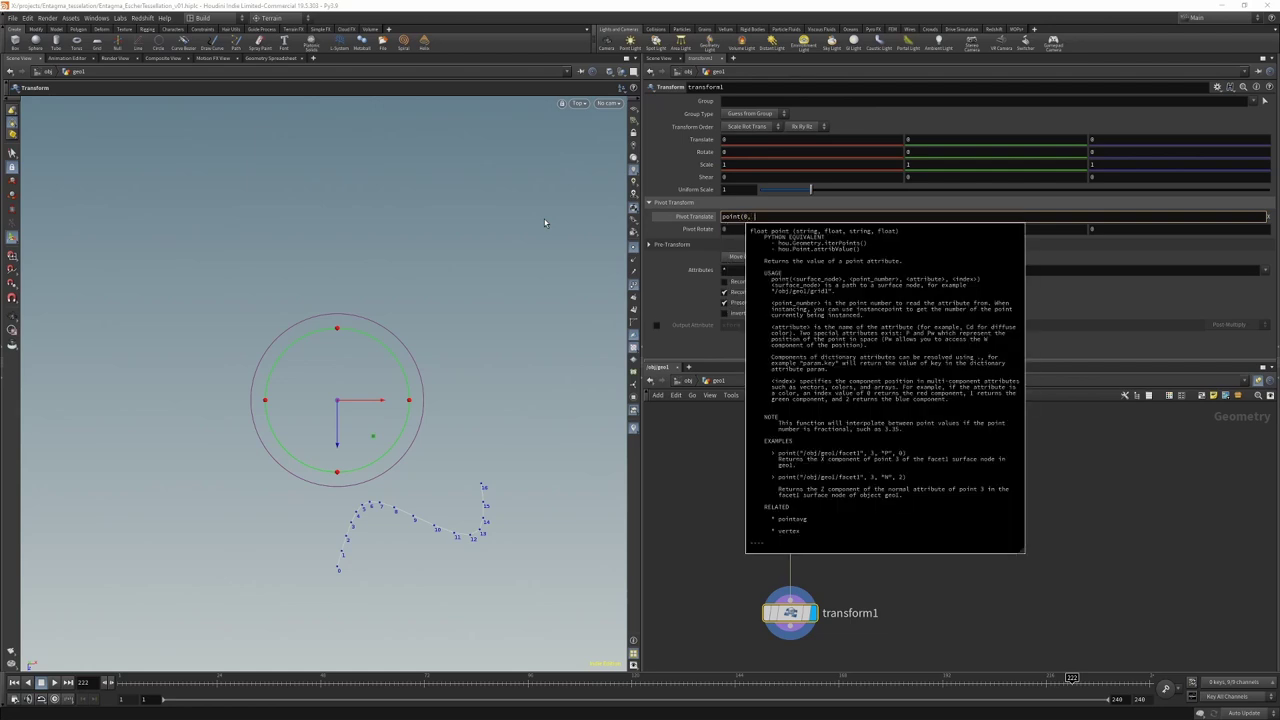
type("0, \"P\", 0")
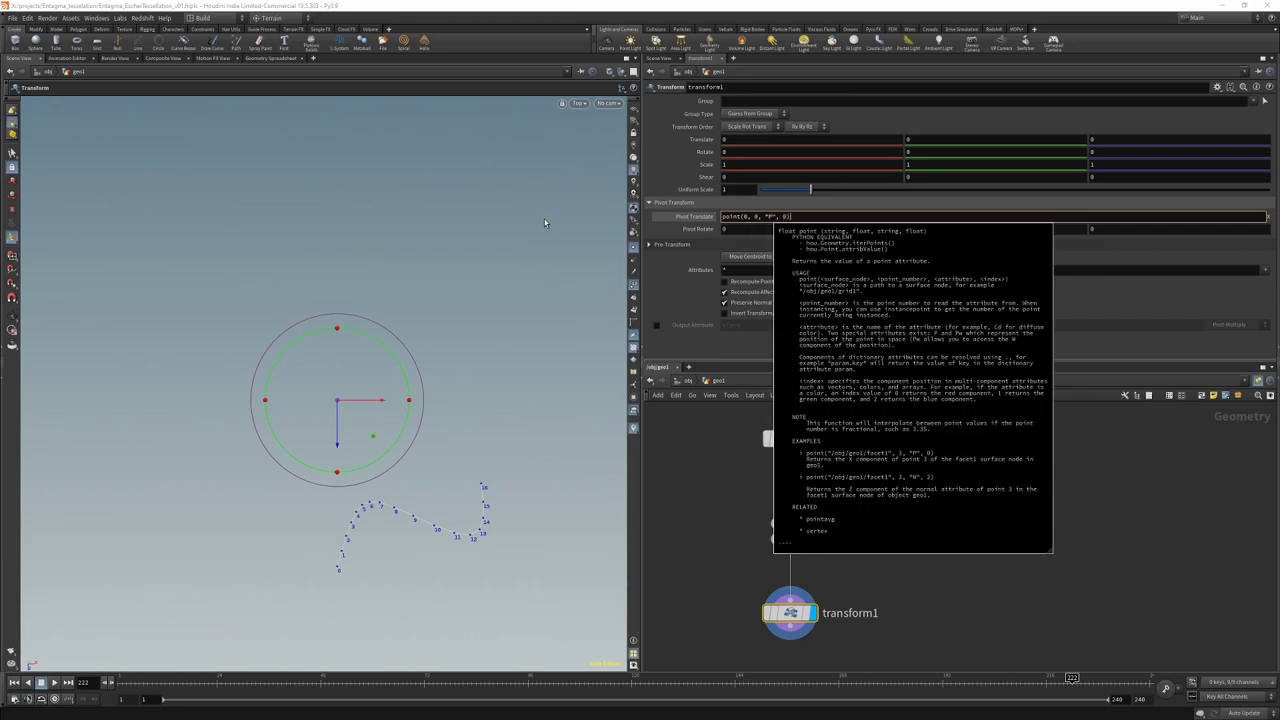
key("Return")
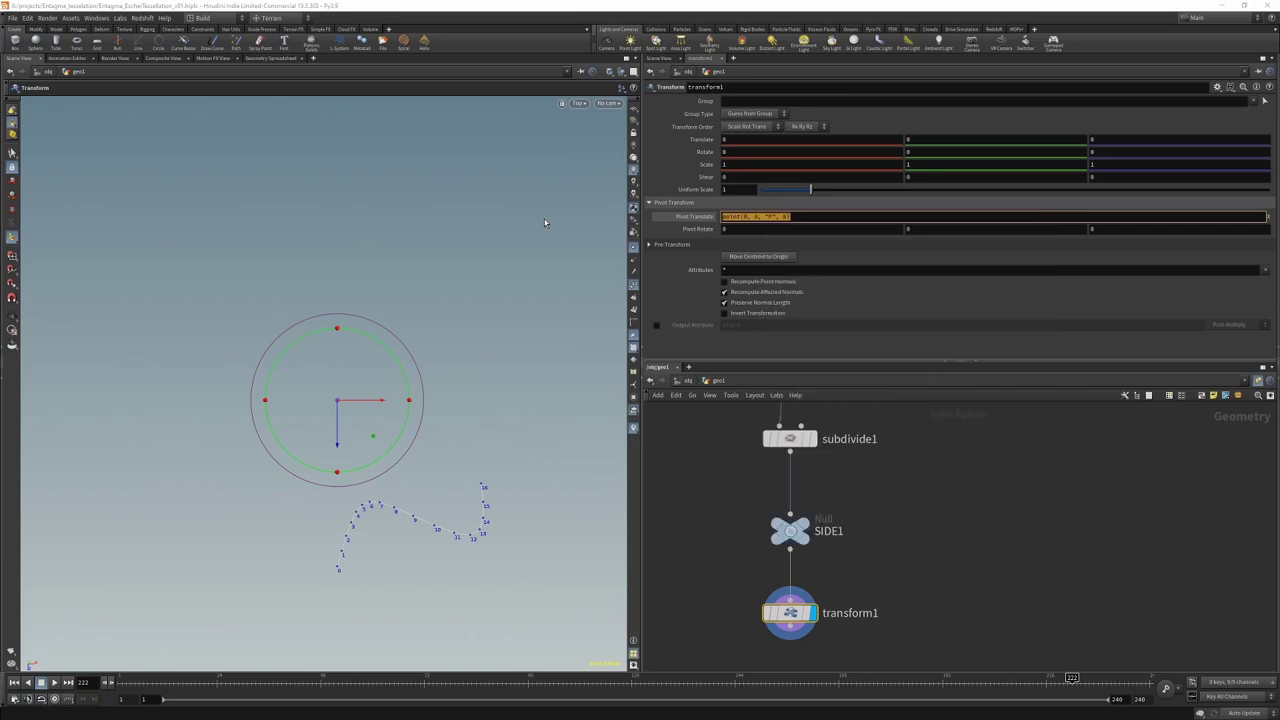
key("Tab")
type("point(0, 0, \"P\", 0)")
type("1")
key("shift+Tab")
key("BackSpace")
type("2")
key("Return")
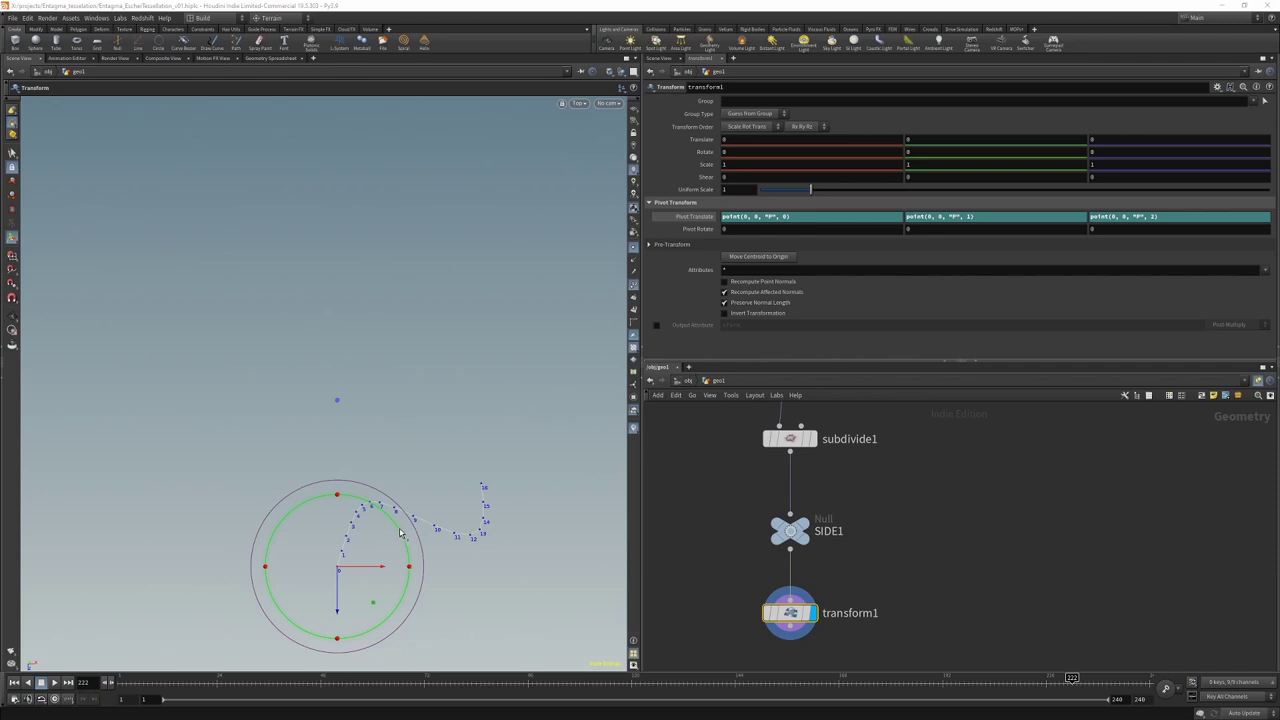
Step: Rotate the curve 120° in Y about that pivot
left_click_drag(400, 533, 243, 570)
left_click(954, 152)
type("120")
key("Return")
left_click_drag(800, 614, 762, 612)
key("Tab")
Step: Add merge1 joining transform1 and SIDE1, display it, and save the scene
type("transform")
key("Return")
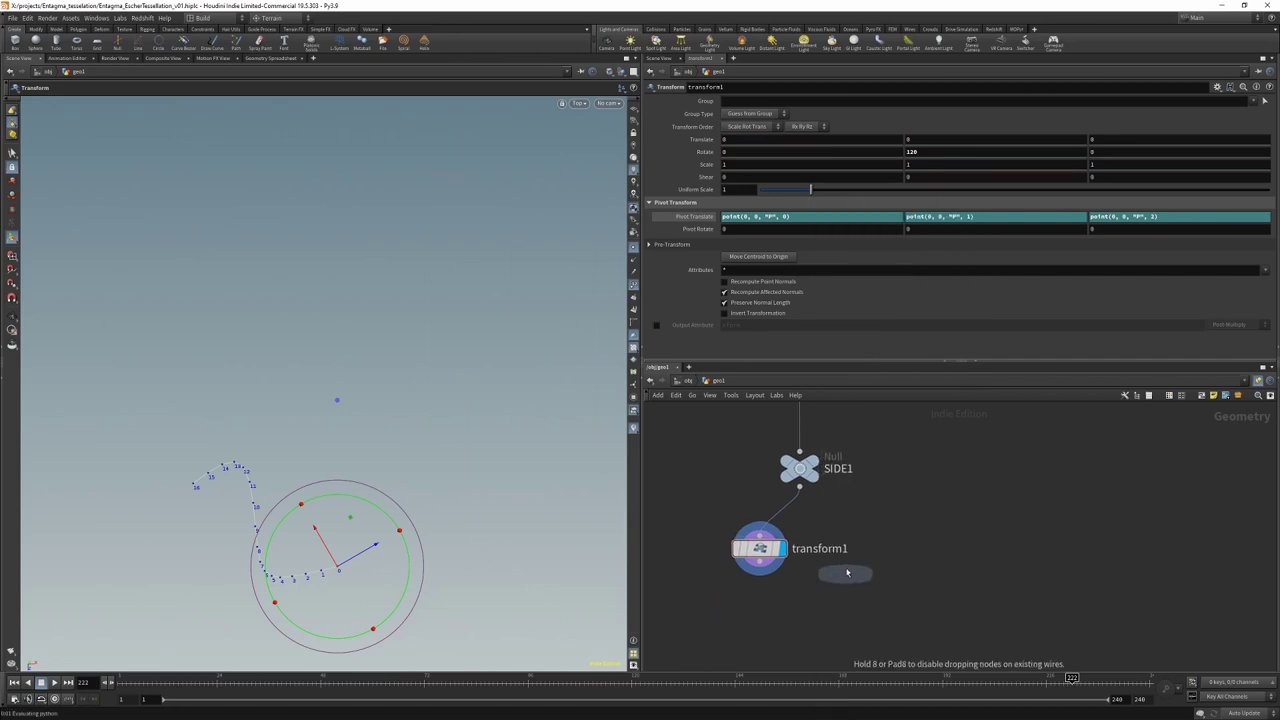
left_click(830, 593)
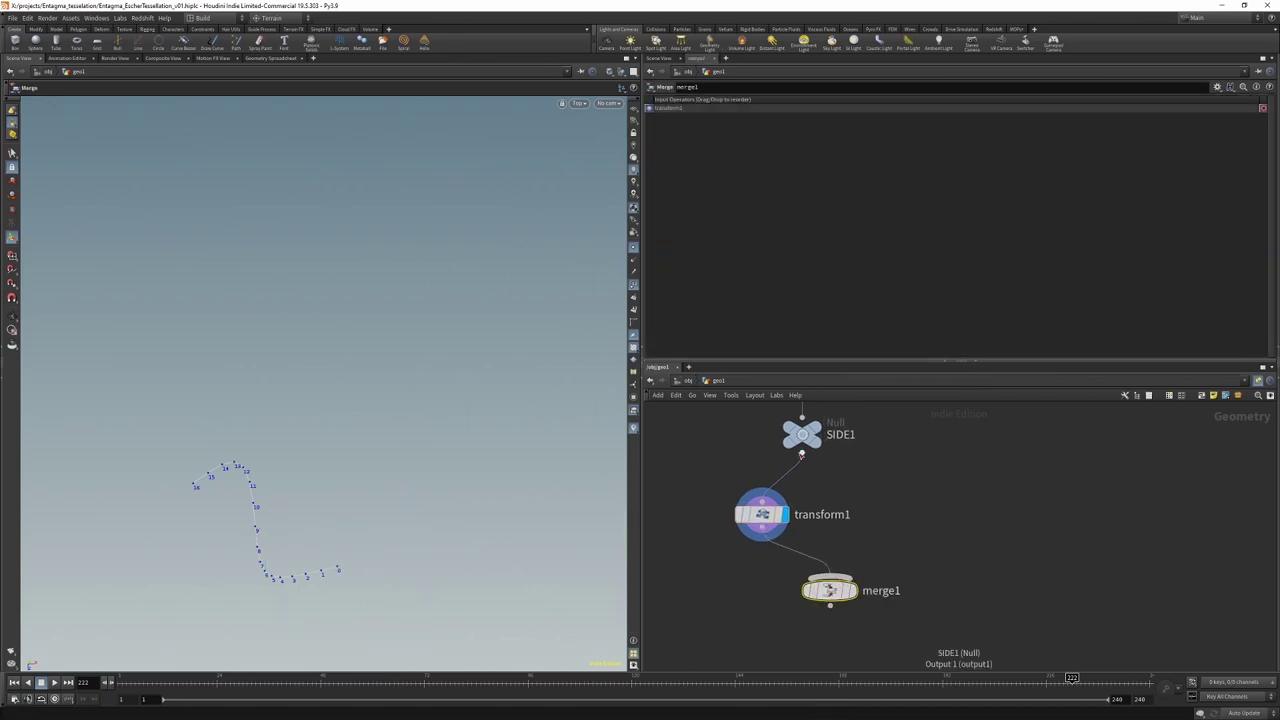
left_click(854, 593)
key("h")
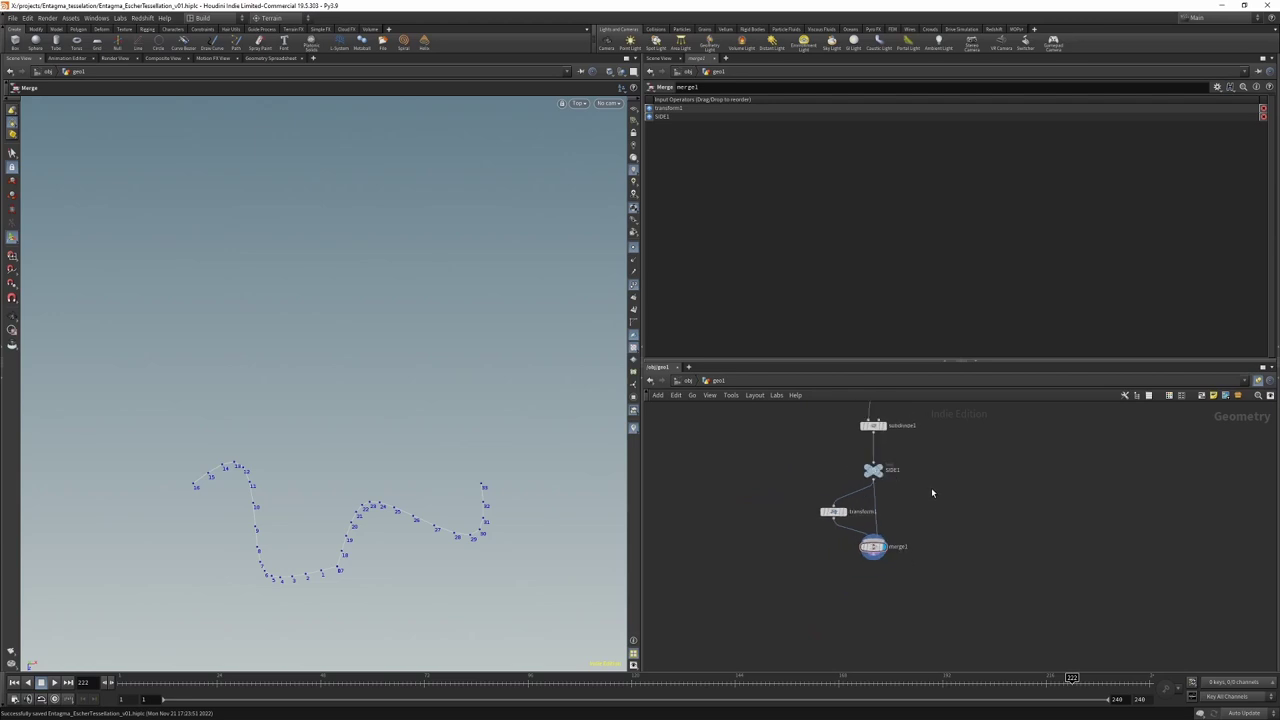
key("ctrl+s")
Step: Copy the six-node delete-to-merge1 chain and paste duplicates into parallel branches
scroll(930, 571, "down", 3)
left_click_drag(848, 502, 913, 598)
key("ctrl+c")
key("ctrl+v")
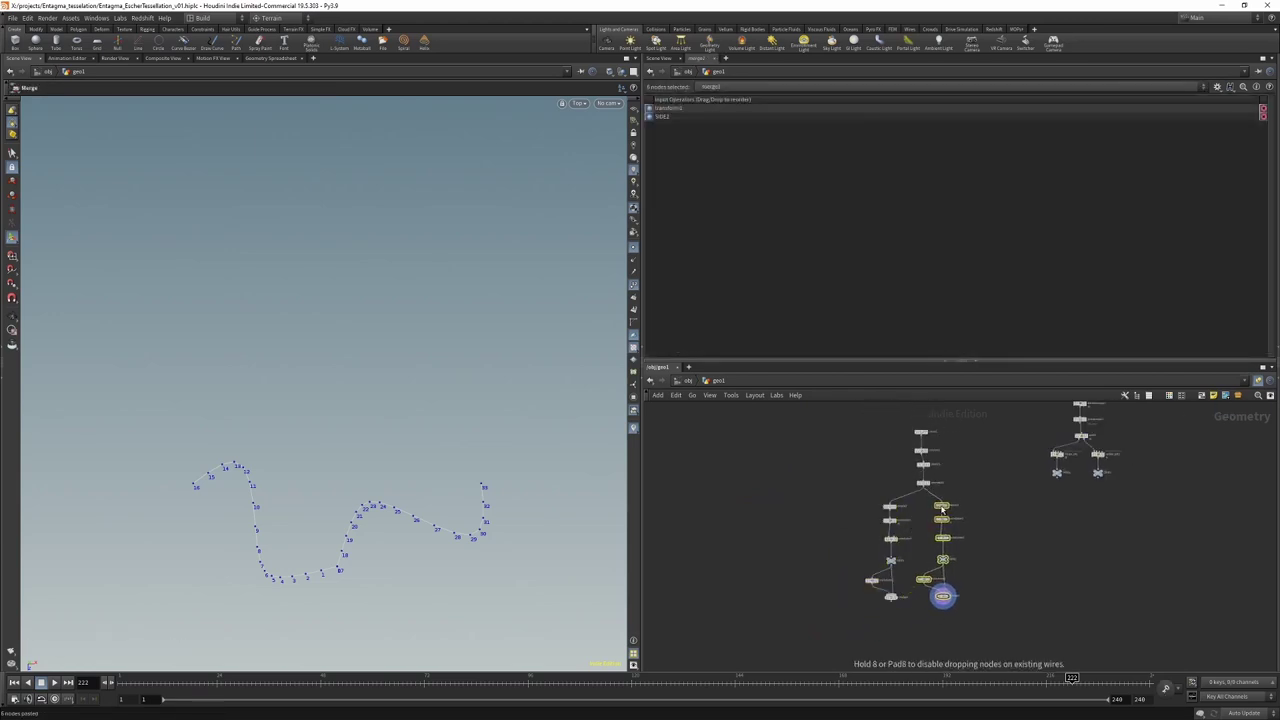
left_click_drag(957, 512, 989, 548)
scroll(900, 491, "up", 3)
left_click(918, 494)
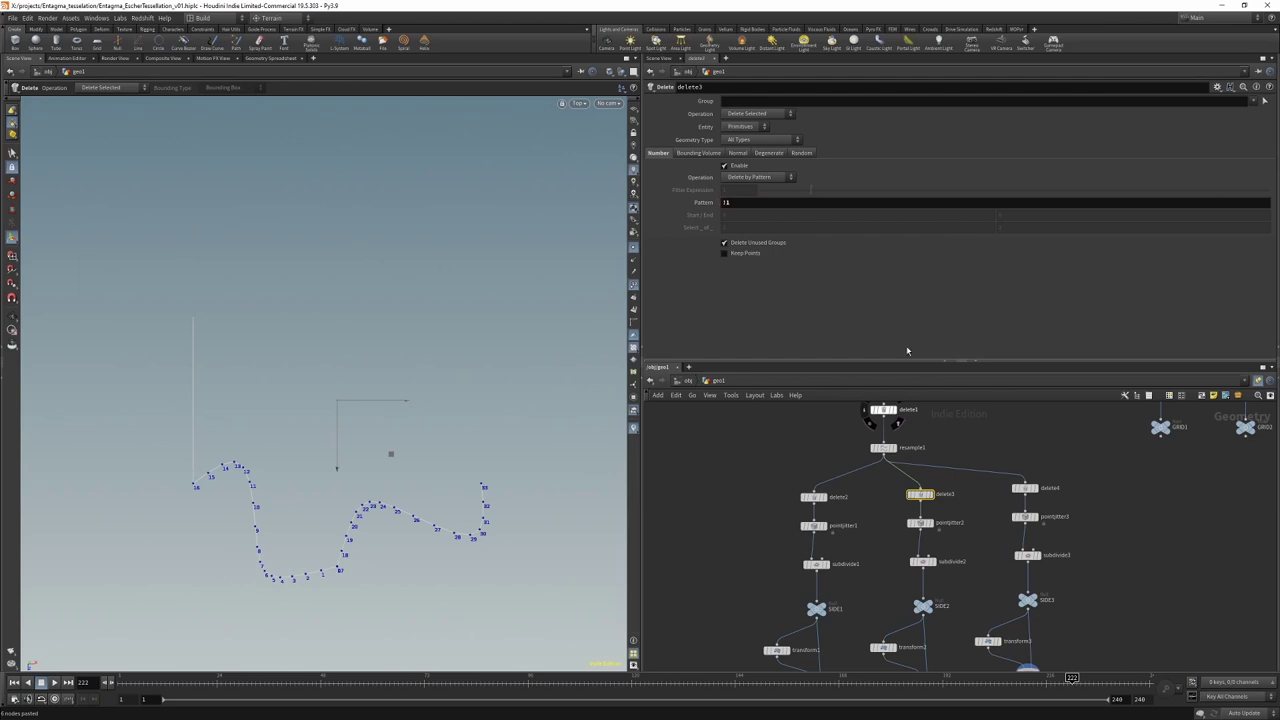
Step: Set delete4's Pattern to 12 in the third branch
left_click(1024, 488)
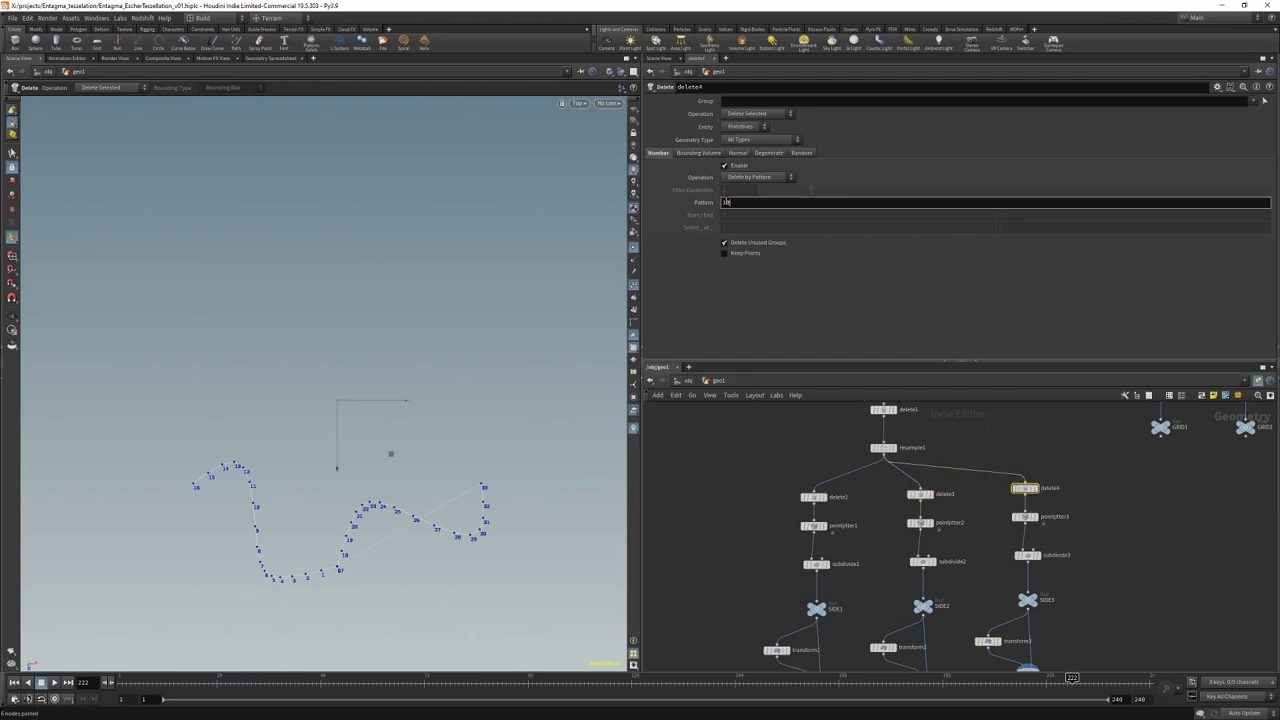
type("2")
key("Return")
Step: Add merge4 combining merge1, merge2 and merge3
scroll(972, 562, "down", 3)
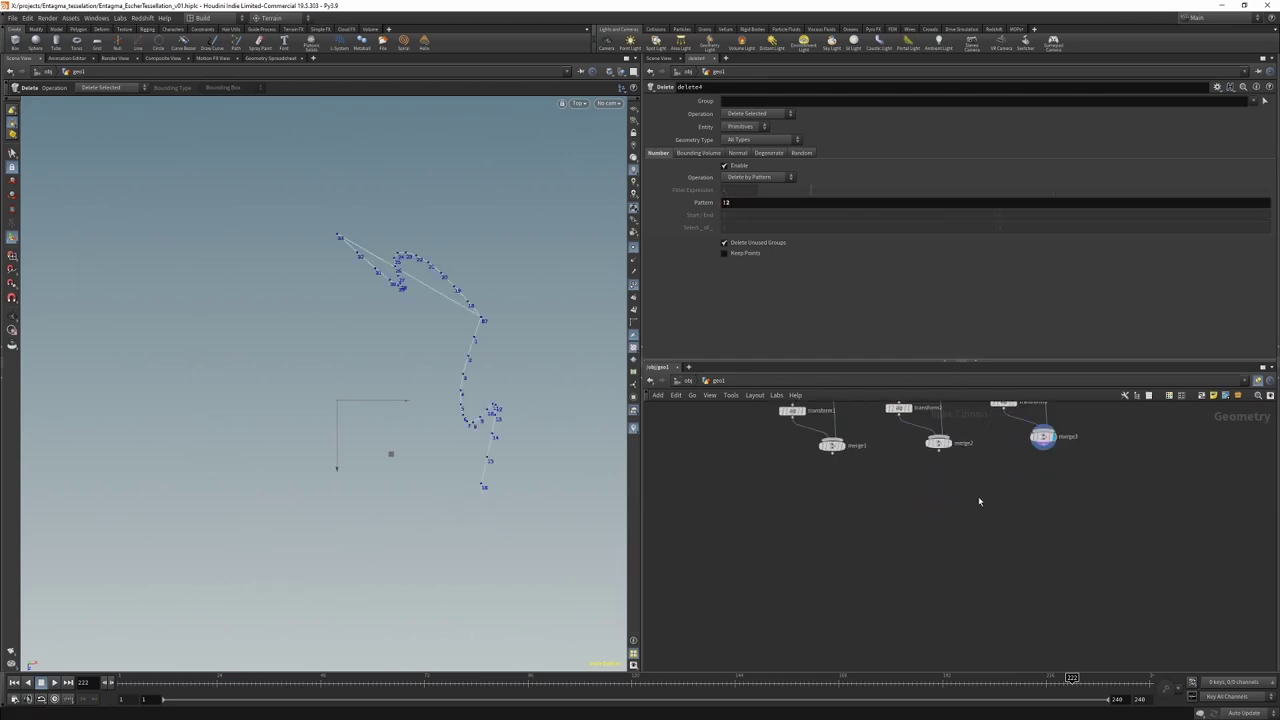
key("Tab")
type("merge")
key("Return")
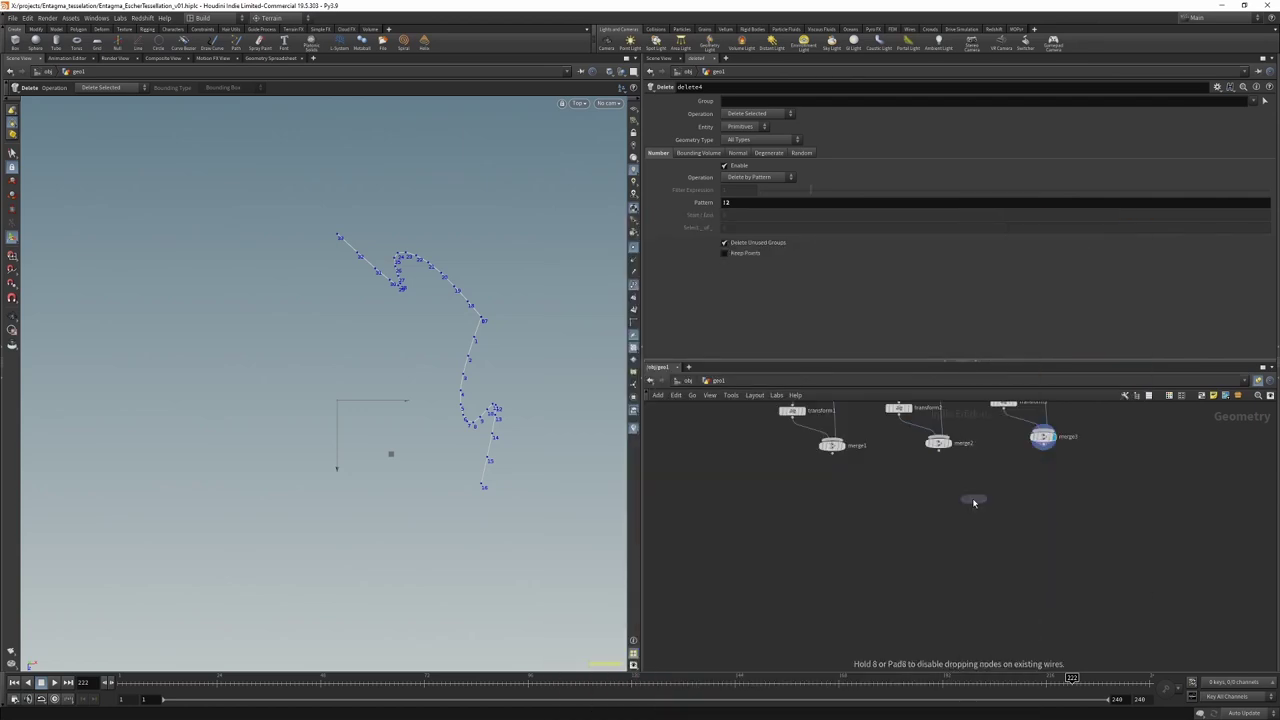
left_click(931, 499)
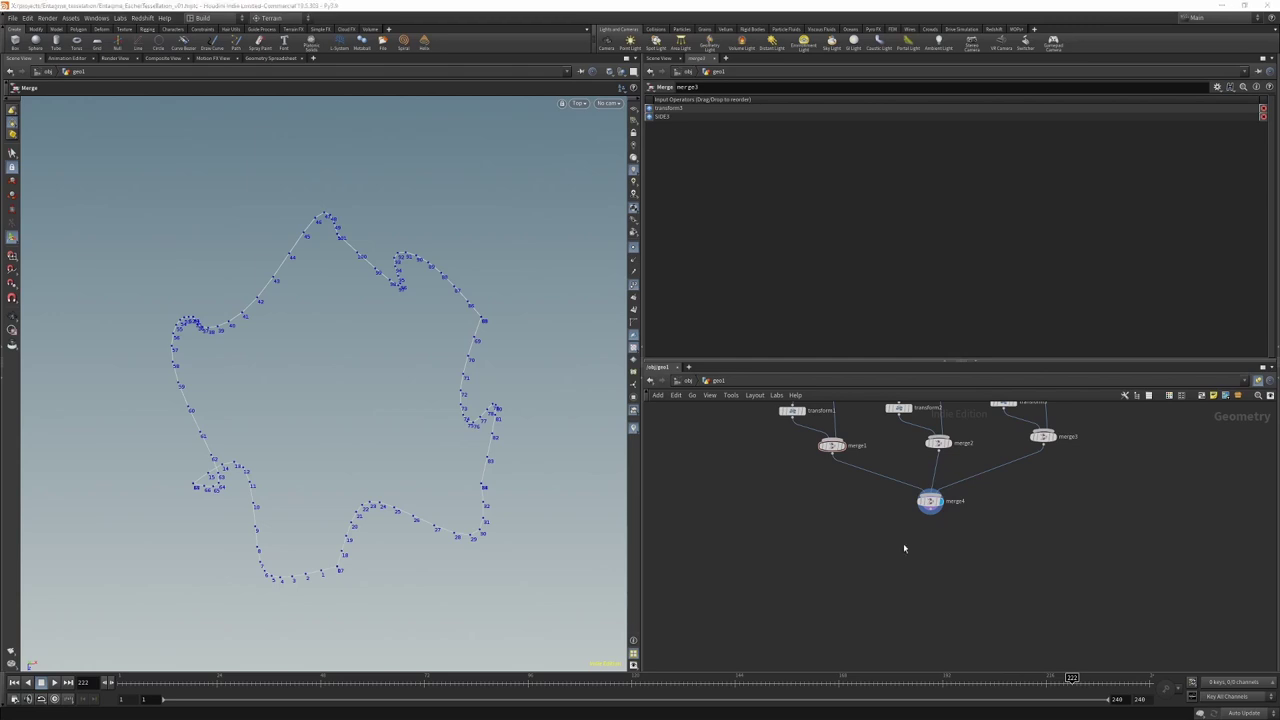
Step: Set pointjitter1's Seed to 9.6
scroll(903, 547, "down", 3)
middle_click_drag(903, 480, 892, 605)
left_click_drag(781, 505, 831, 544)
left_click(806, 561)
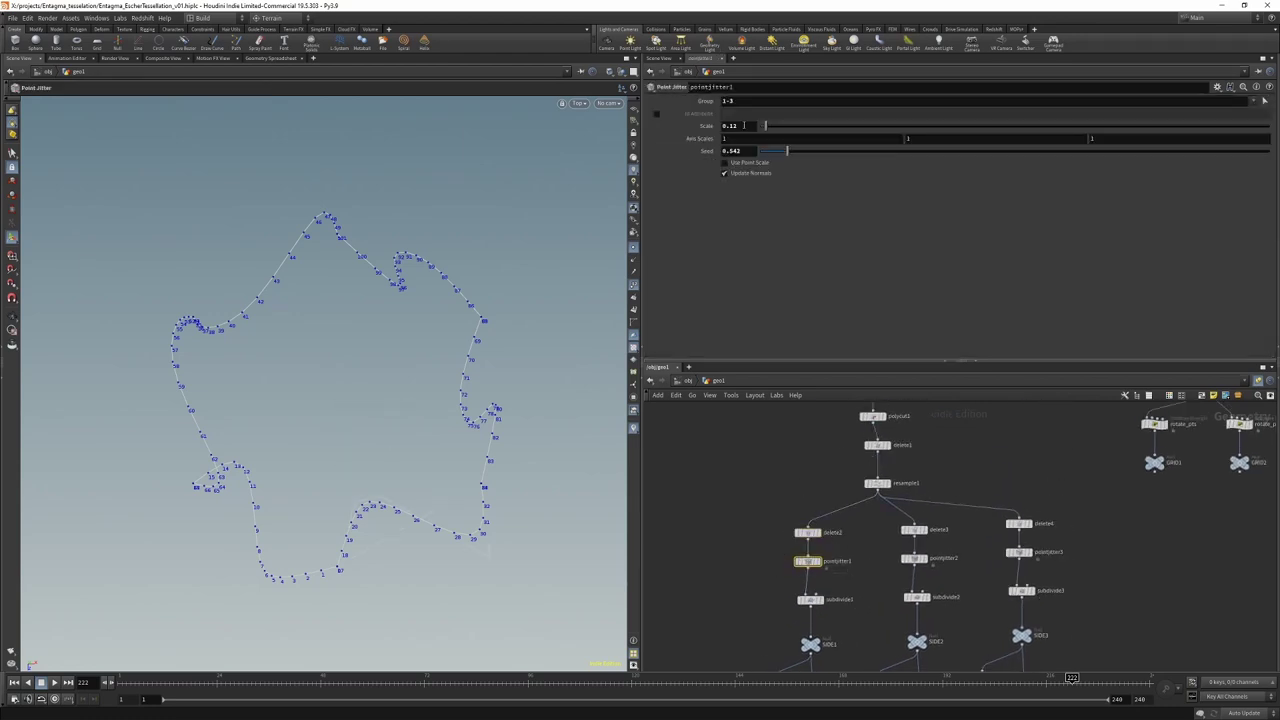
left_click(738, 150)
type("9.6")
key("Return")
Step: Set pointjitter2's Seed to 15.4 and pointjitter3's to 3.652, then select merge4
left_click(913, 558)
left_click(738, 150)
type("15.4")
key("Return")
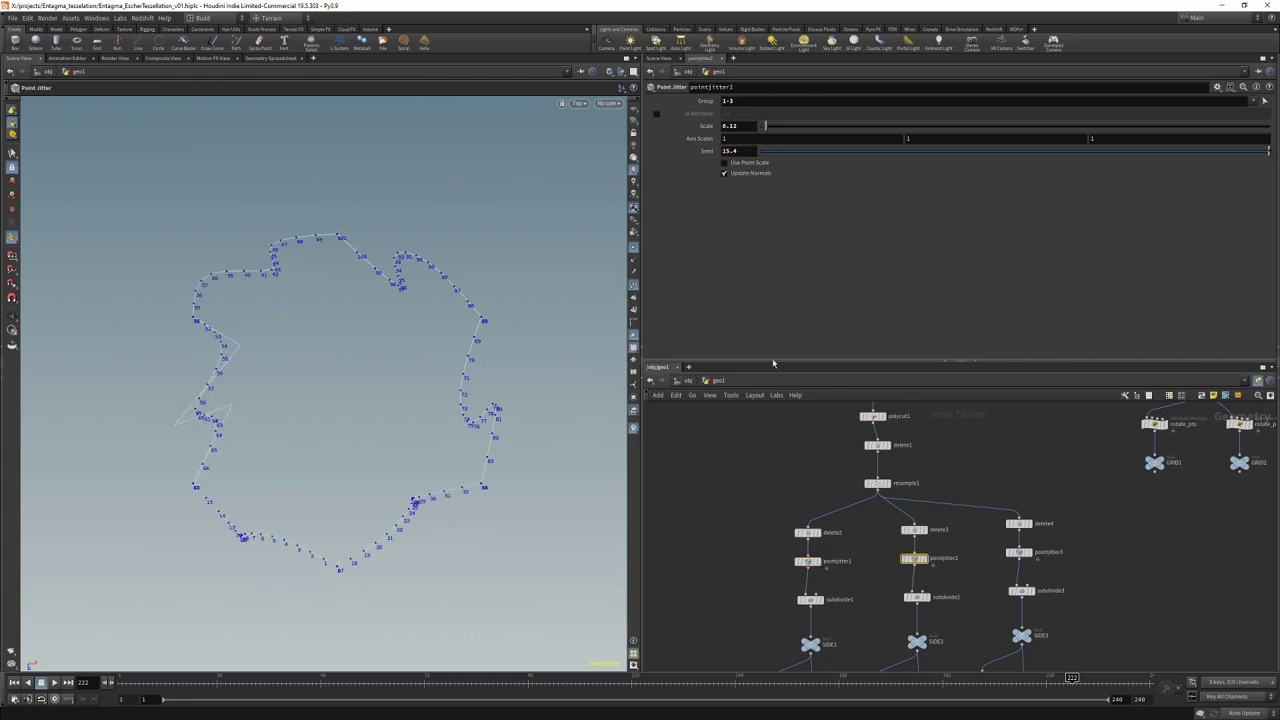
left_click(1019, 552)
left_click(894, 151)
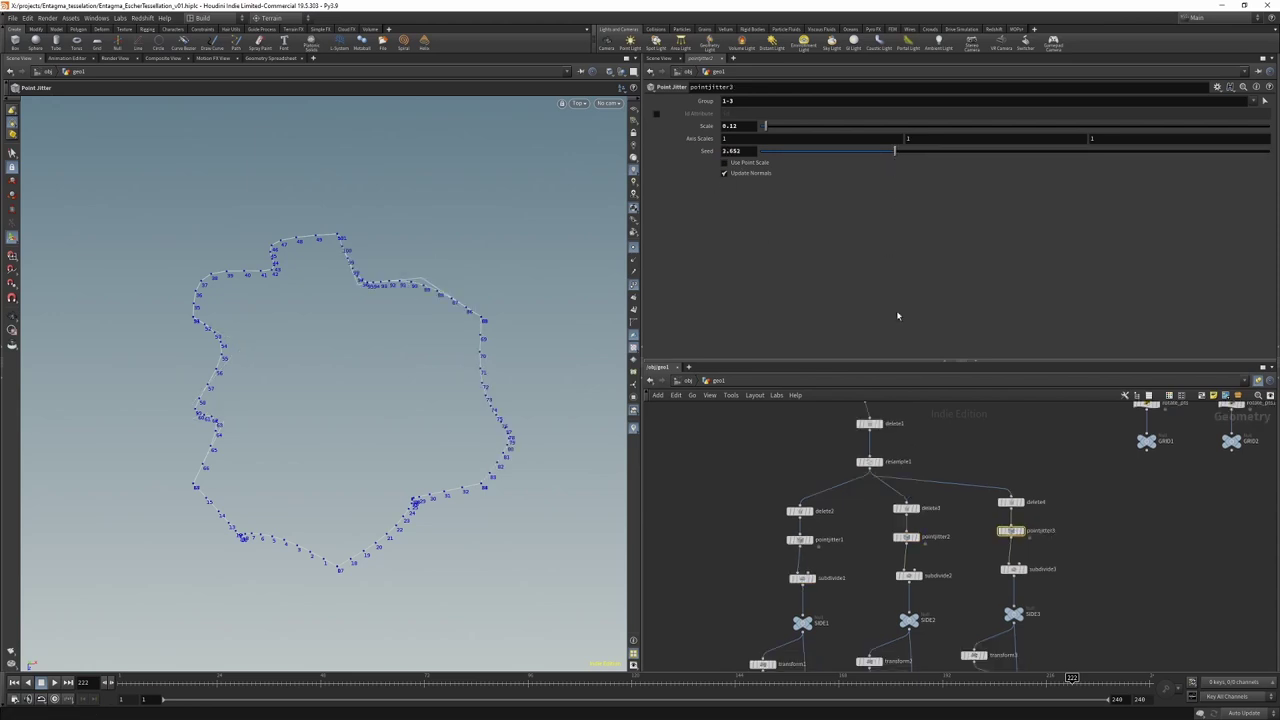
middle_click_drag(751, 540, 755, 314)
left_click(902, 530)
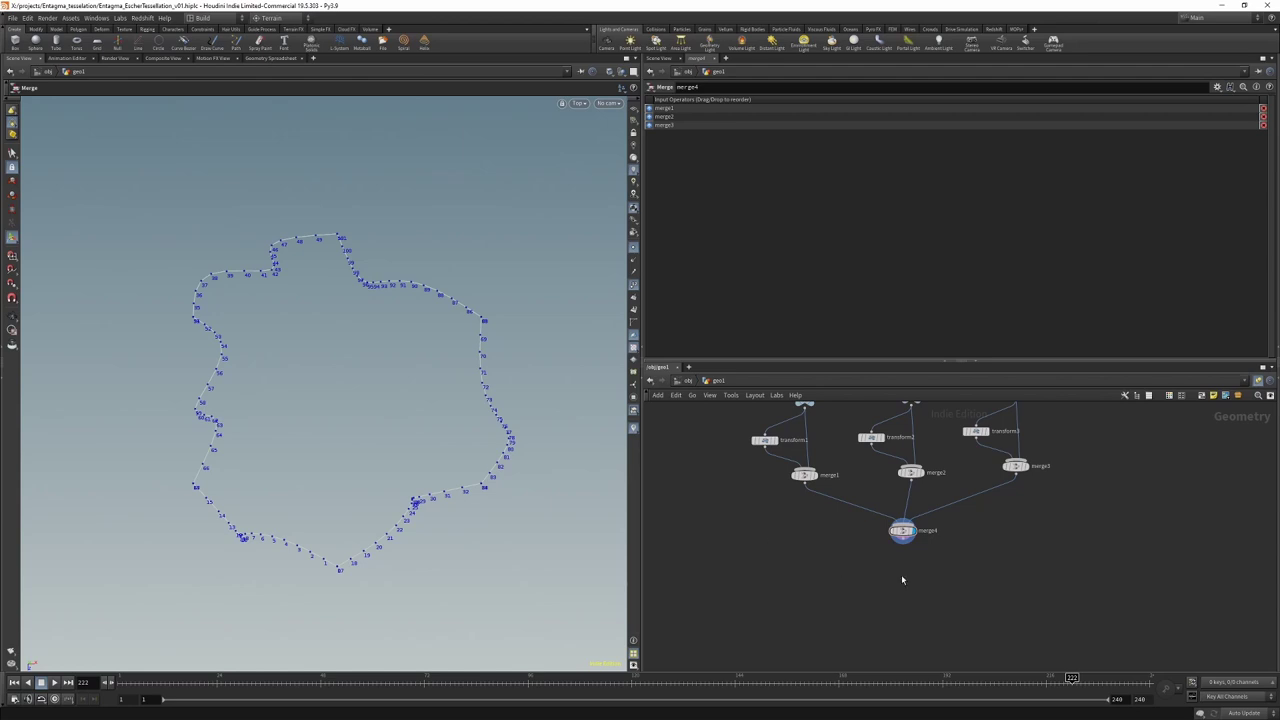
Step: Add copytopoints1 after merge4 and a duplicate copytopoints2 beside it
middle_click_drag(1045, 584, 931, 596)
key("Tab")
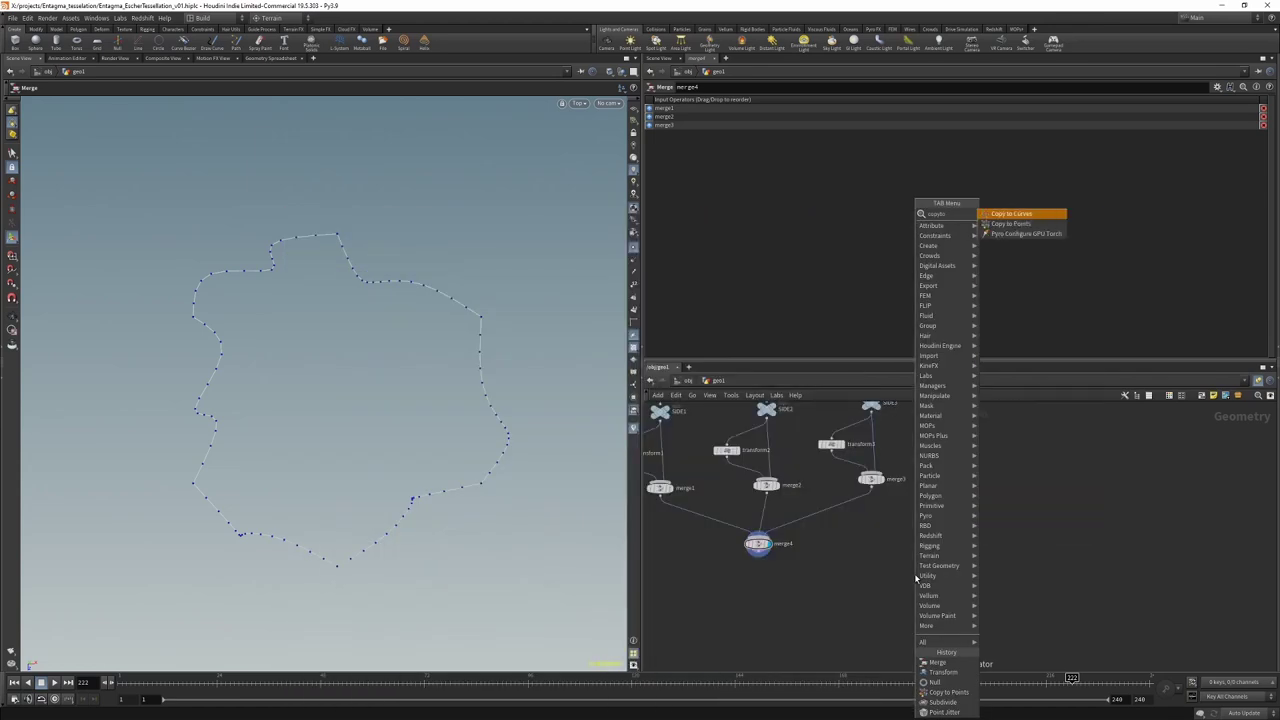
key("Escape")
left_click(914, 578)
scroll(914, 578, "down", 3)
left_click(943, 440)
left_click(905, 575)
left_click_drag(898, 581, 983, 585, "alt")
scroll(990, 610, "up", 3)
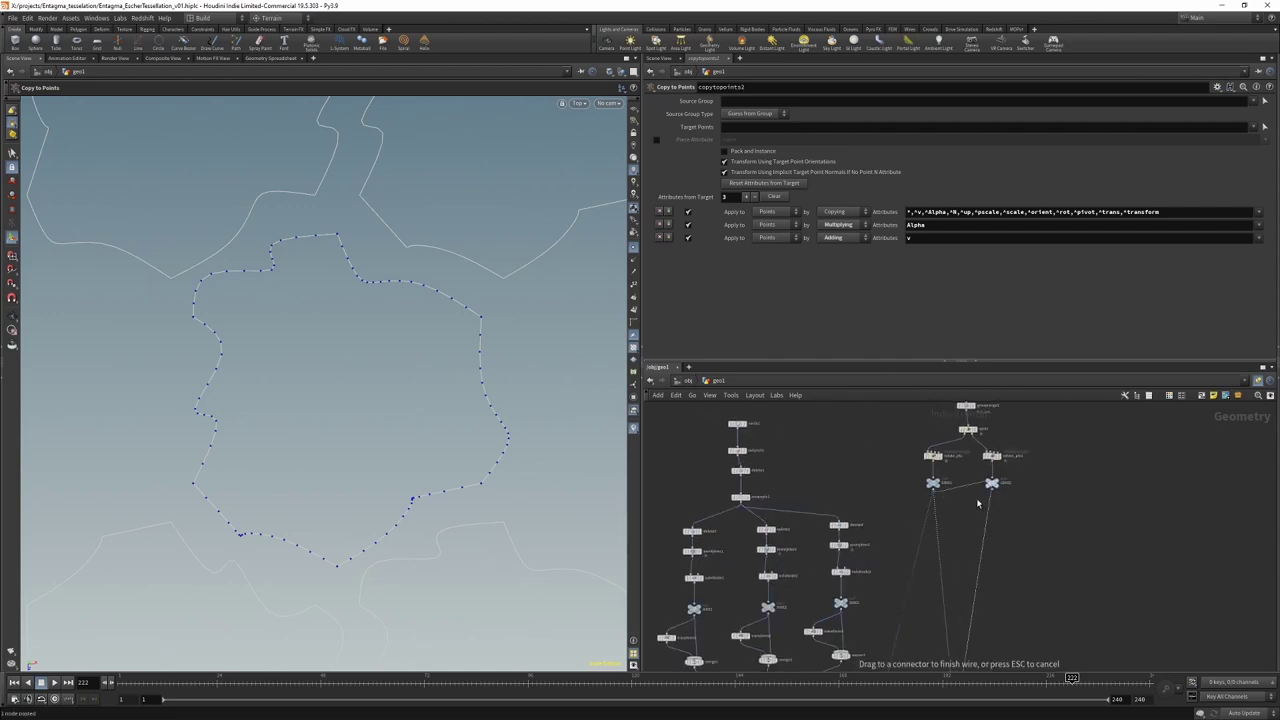
middle_click_drag(1010, 575, 987, 464)
scroll(945, 595, "up", 3)
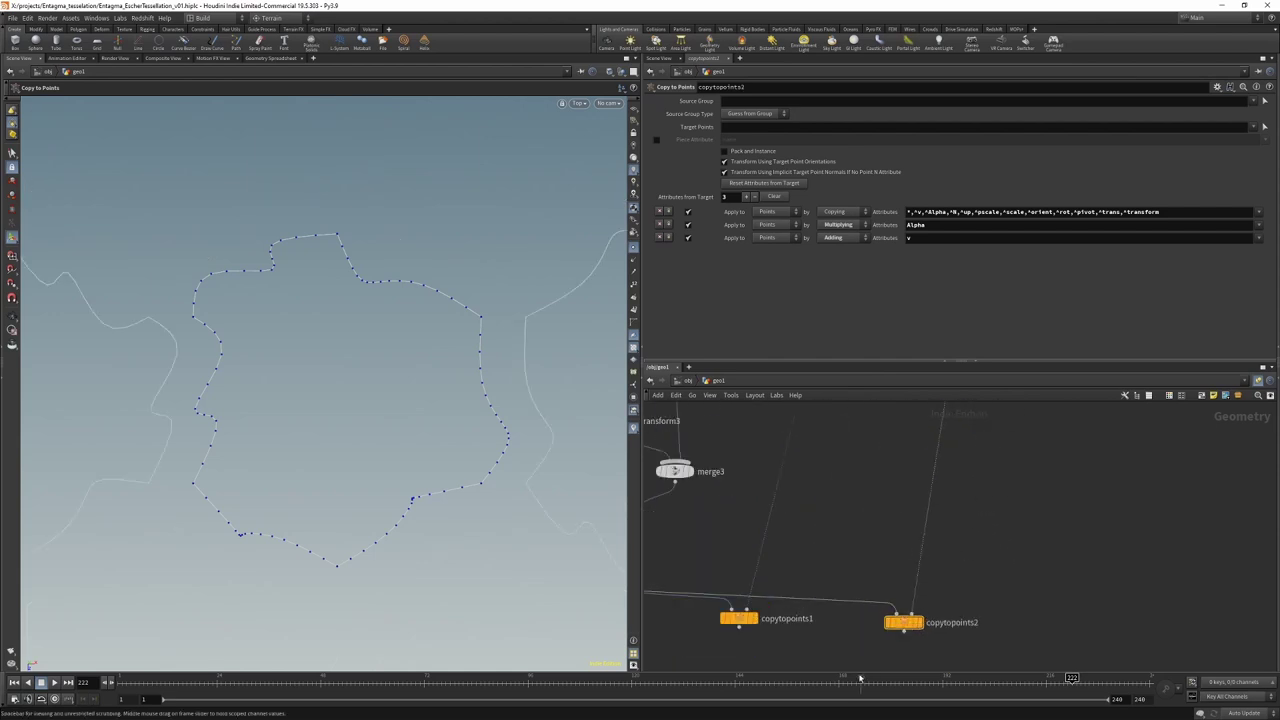
middle_click_drag(855, 662, 843, 571)
Step: Add merge5 fed by both copytopoints nodes and zoom the viewport out
key("Tab")
key("Return")
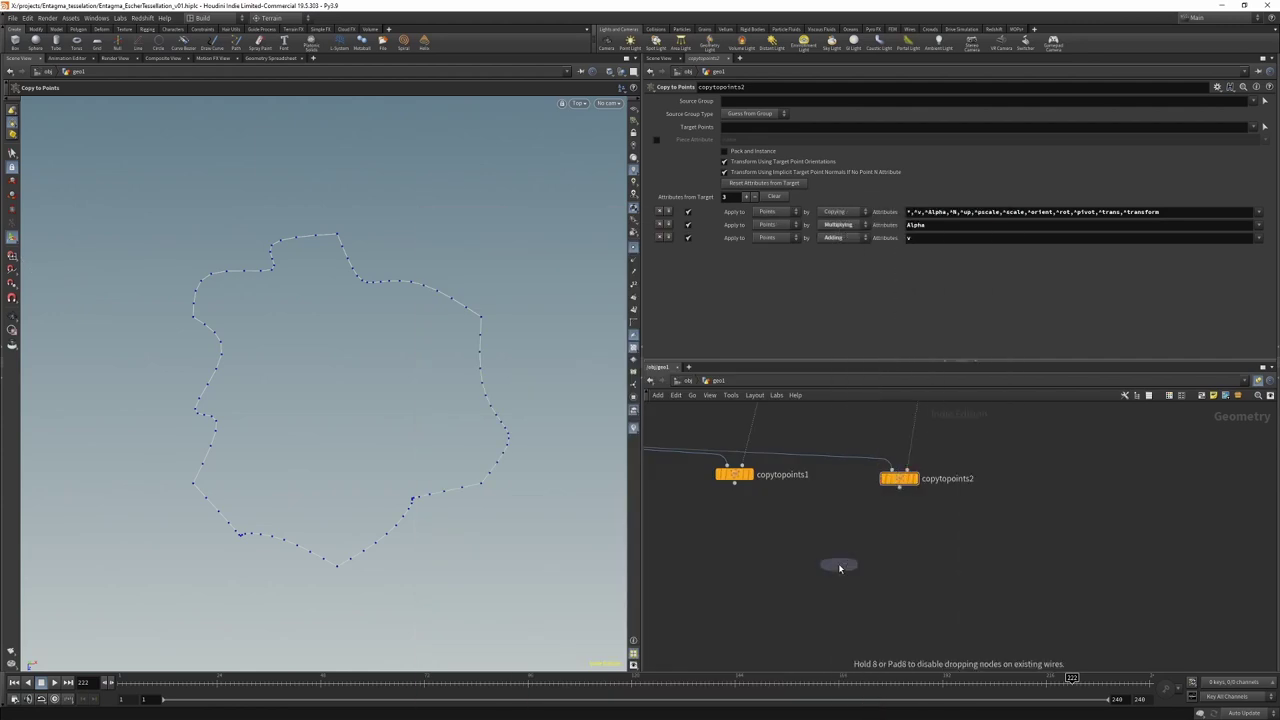
left_click(838, 565)
left_click_drag(684, 504, 784, 554)
left_click(808, 567)
key("Escape")
scroll(341, 326, "down", 10)
scroll(446, 529, "up", 3)
key("Return")
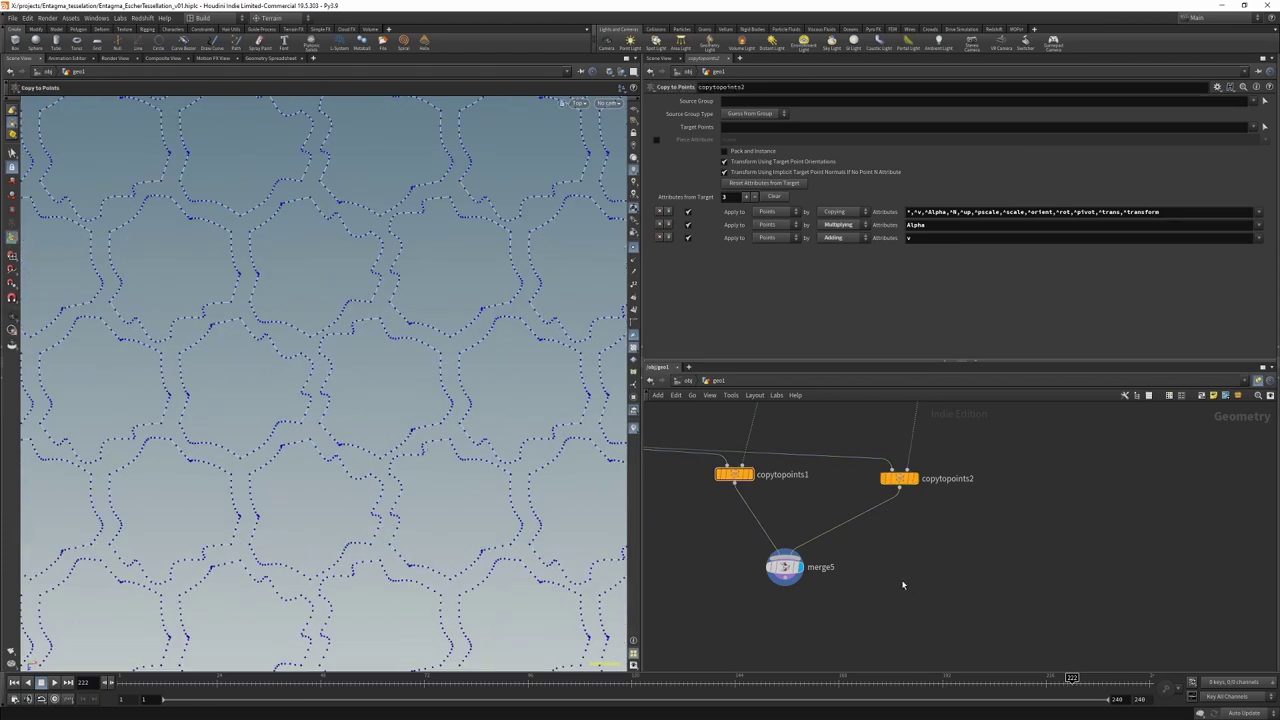
key("Tab")
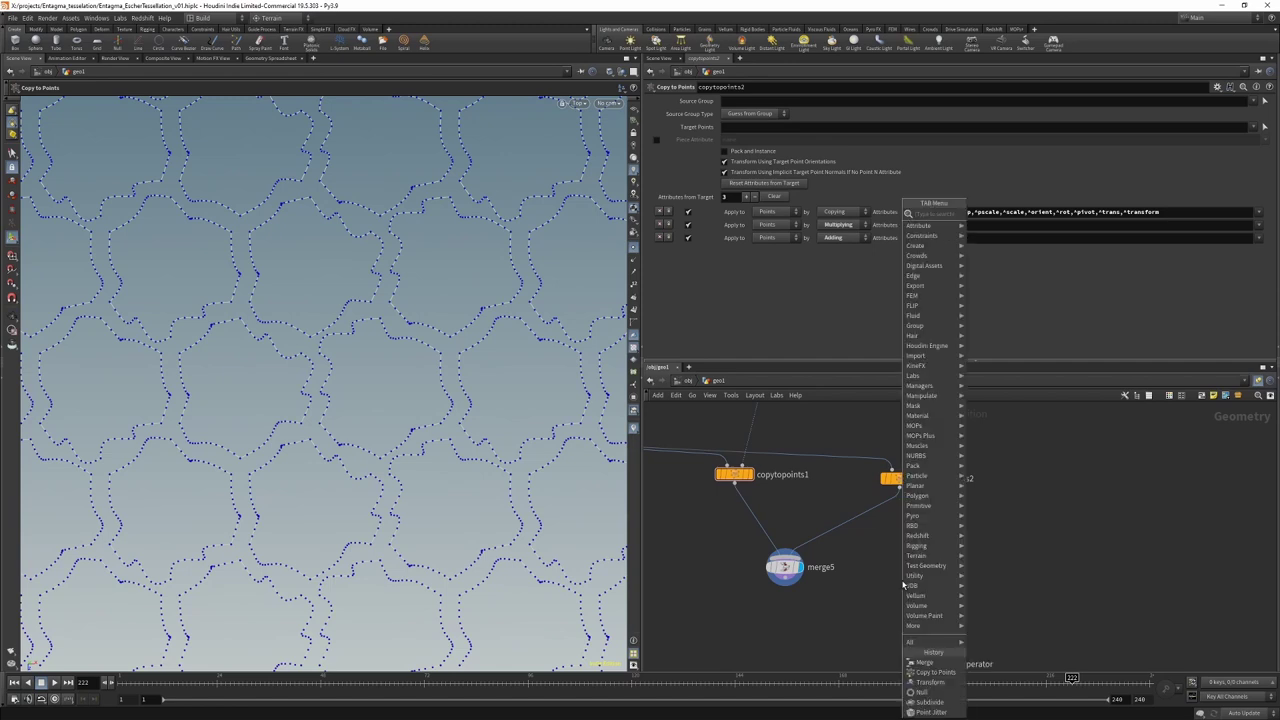
Step: Insert transform4 above copytopoints2 with Rotate Y 120, then zoom the viewport out
left_click(1000, 212)
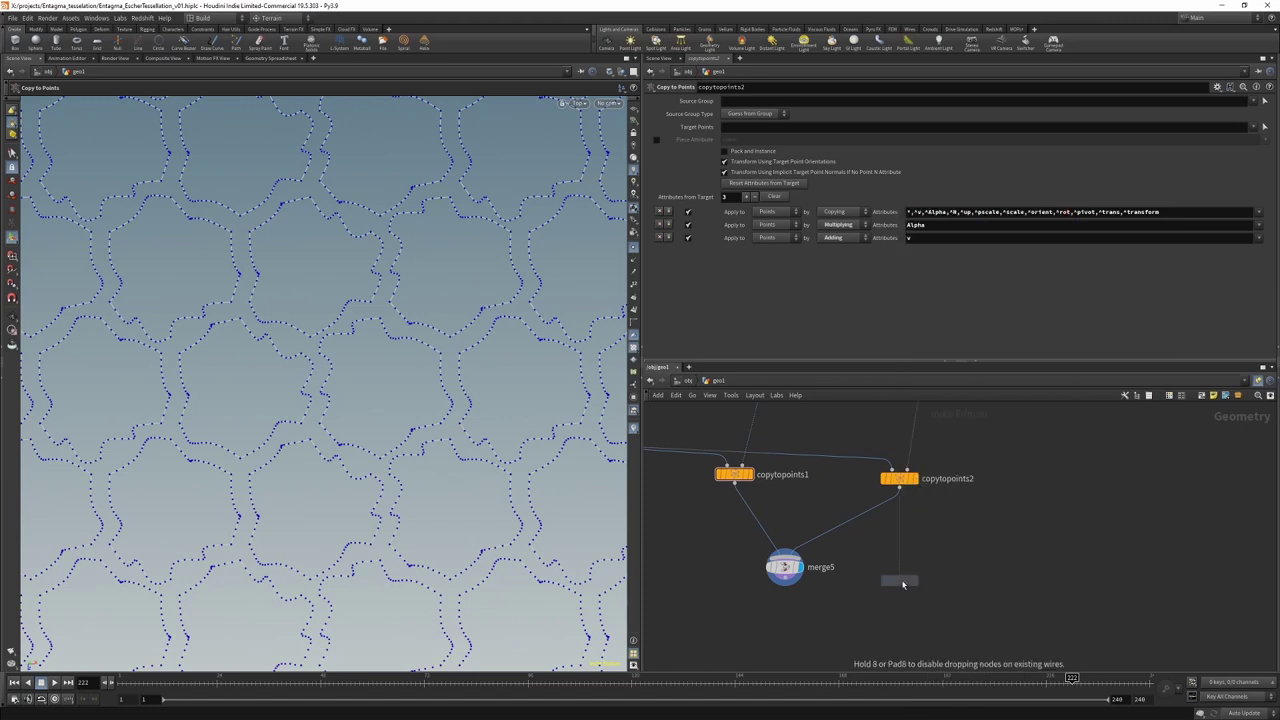
left_click(840, 452)
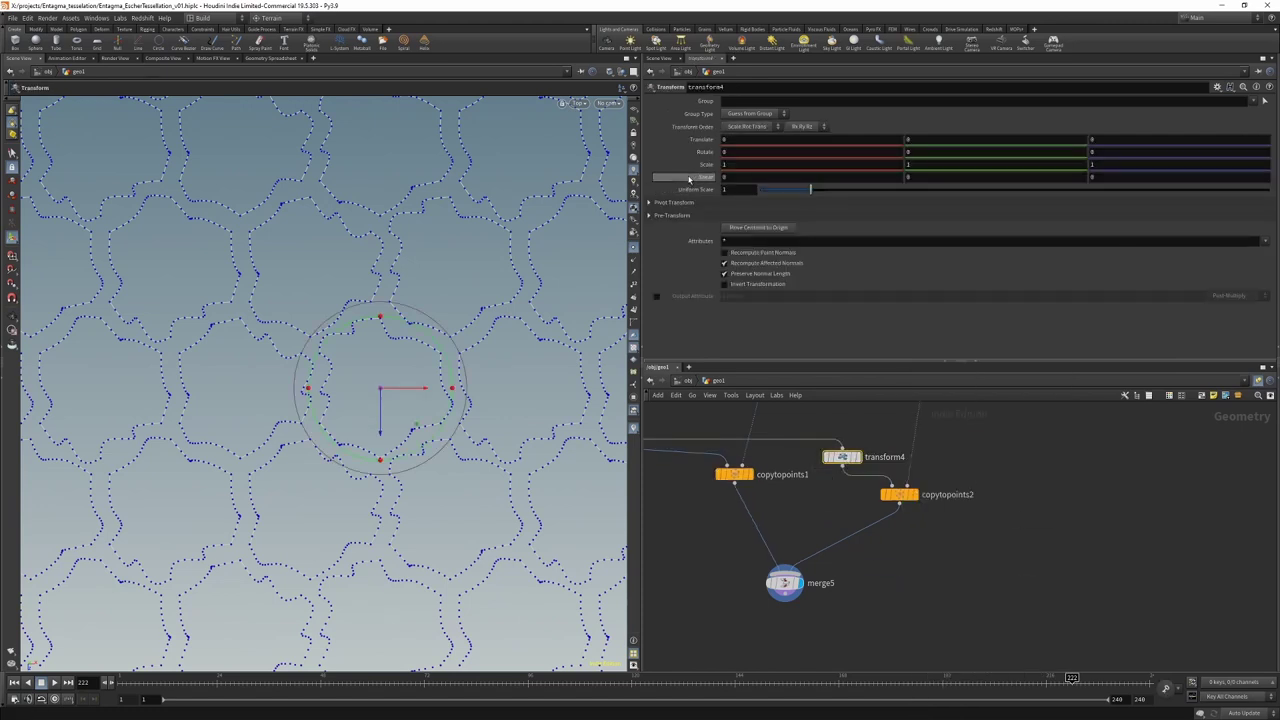
left_click(761, 152)
key("Tab")
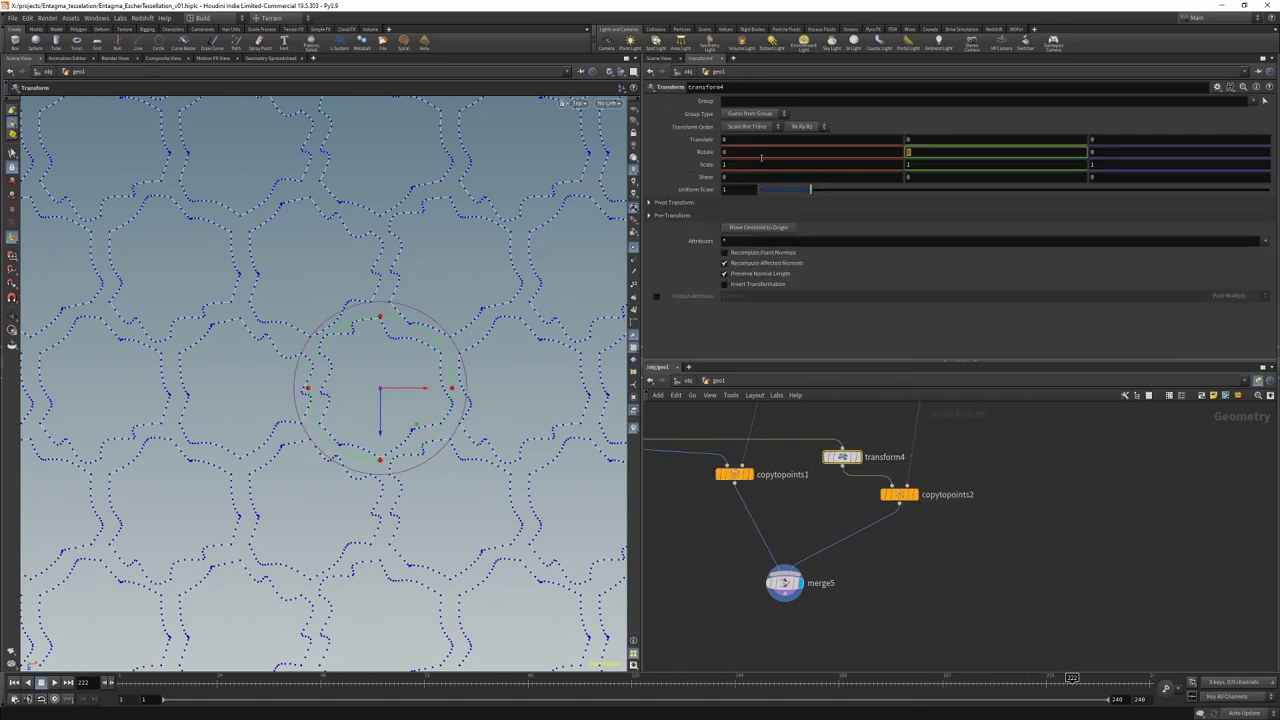
key("Return")
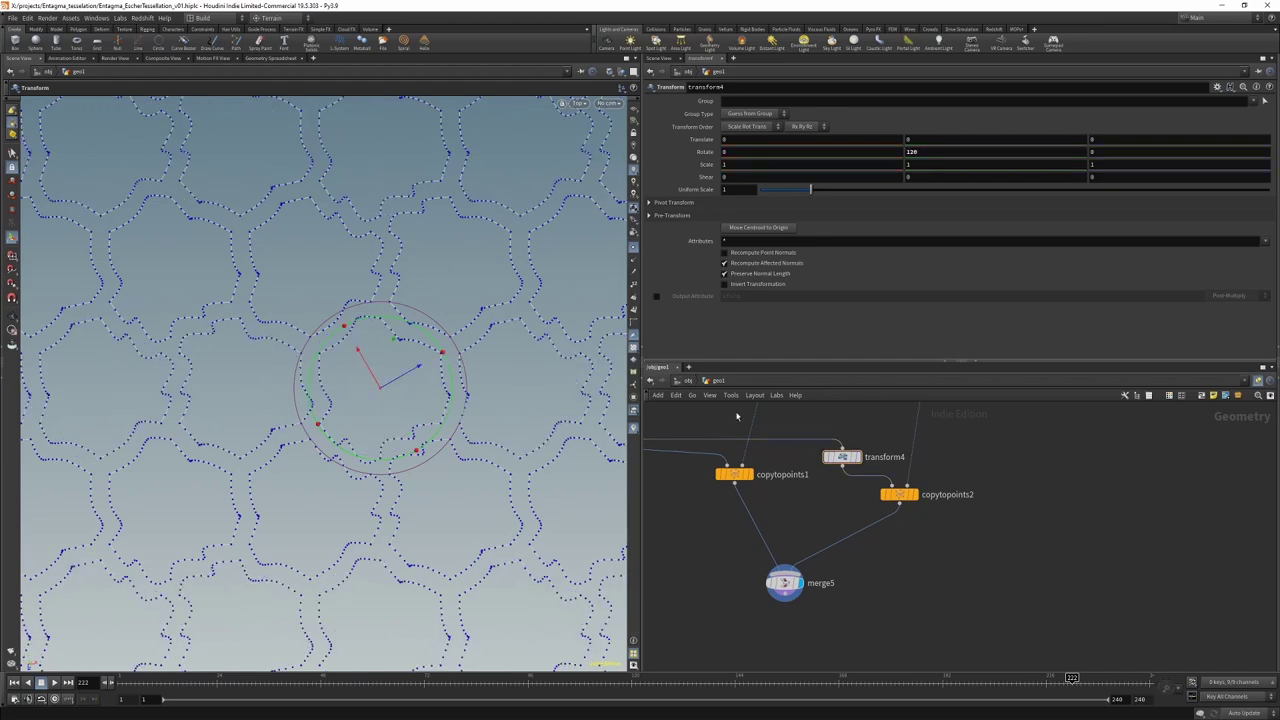
left_click(12, 316)
scroll(361, 324, "down", 10)
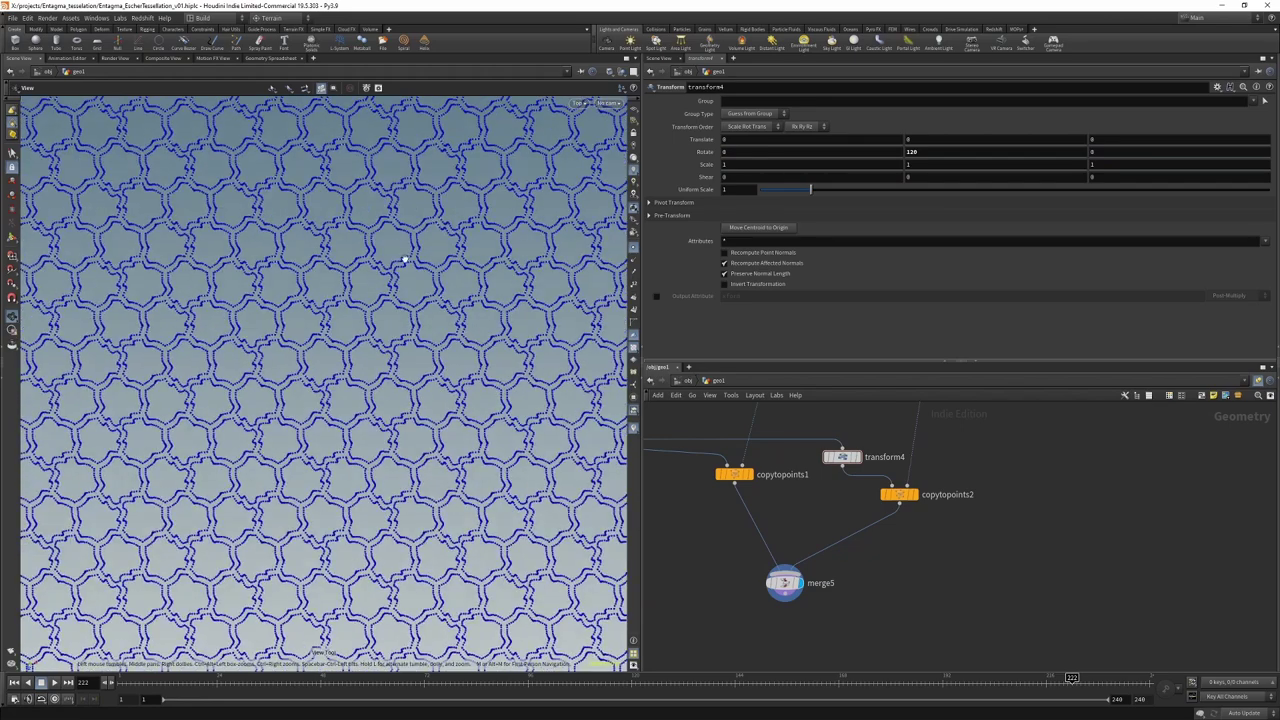
scroll(412, 285, "down", 3)
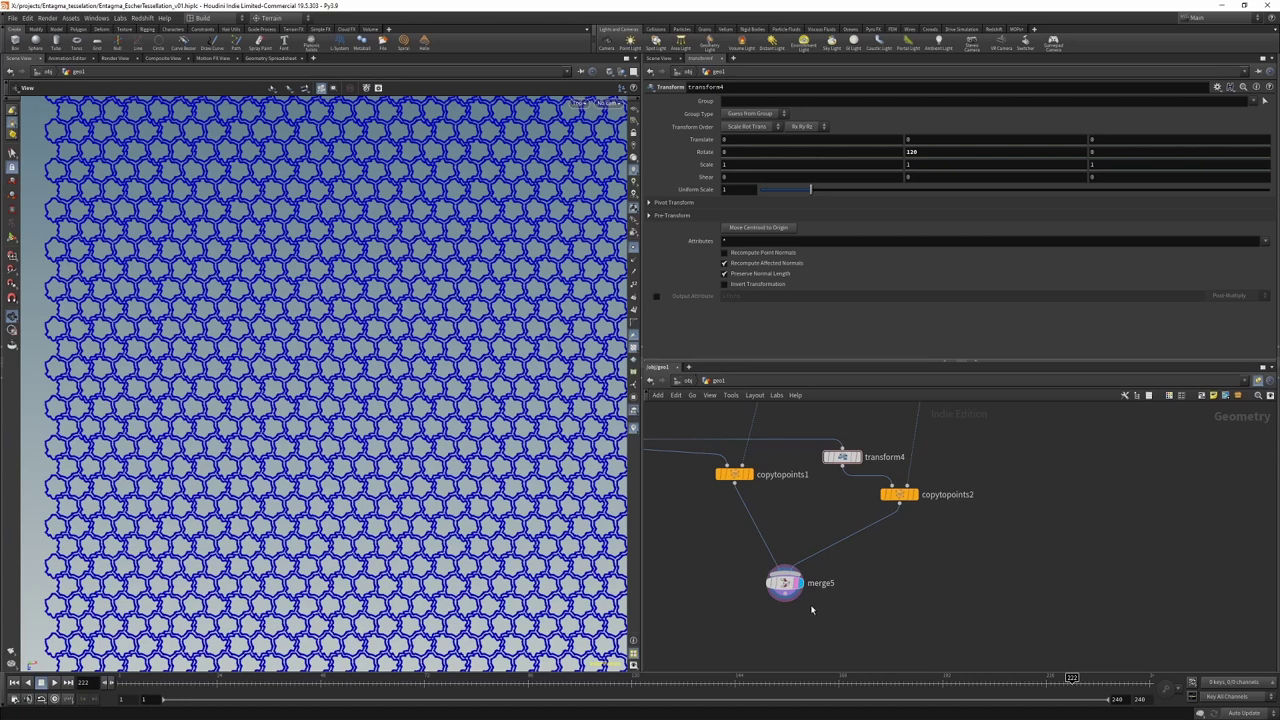
middle_click_drag(686, 428, 716, 556)
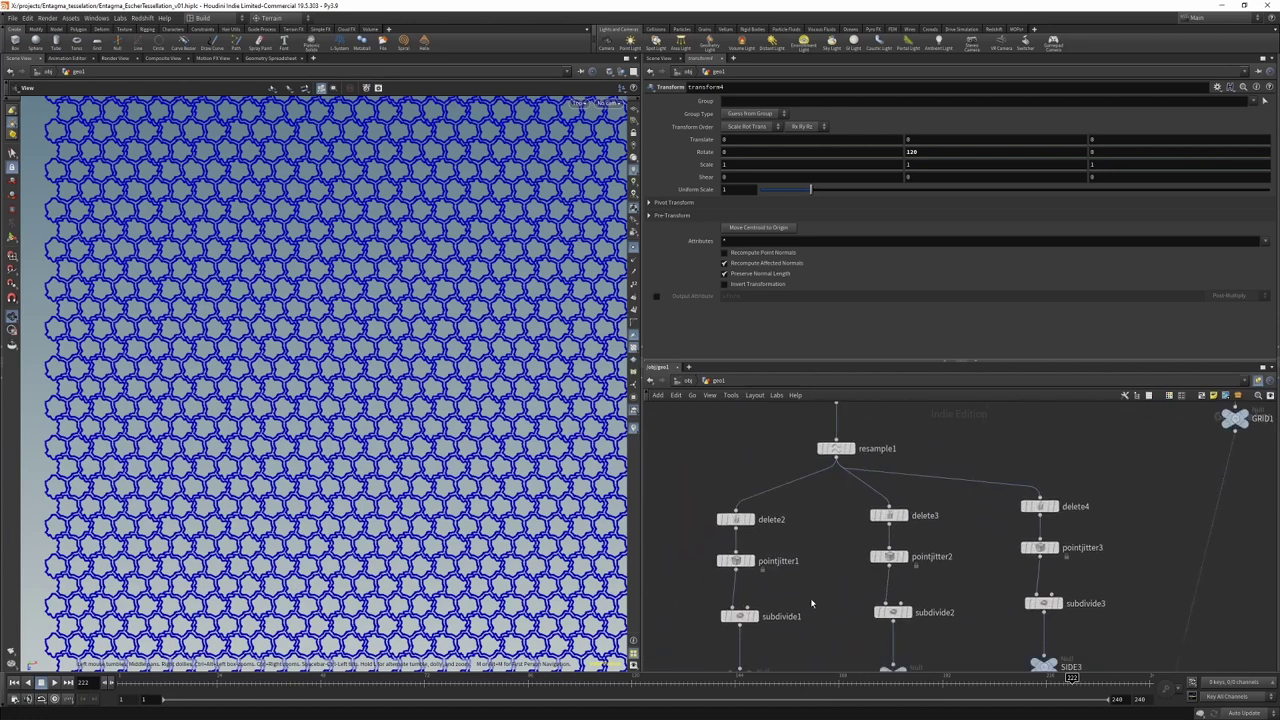
Step: Change pointjitter1's Seed to 9.6 using the value ladder
left_click(720, 558)
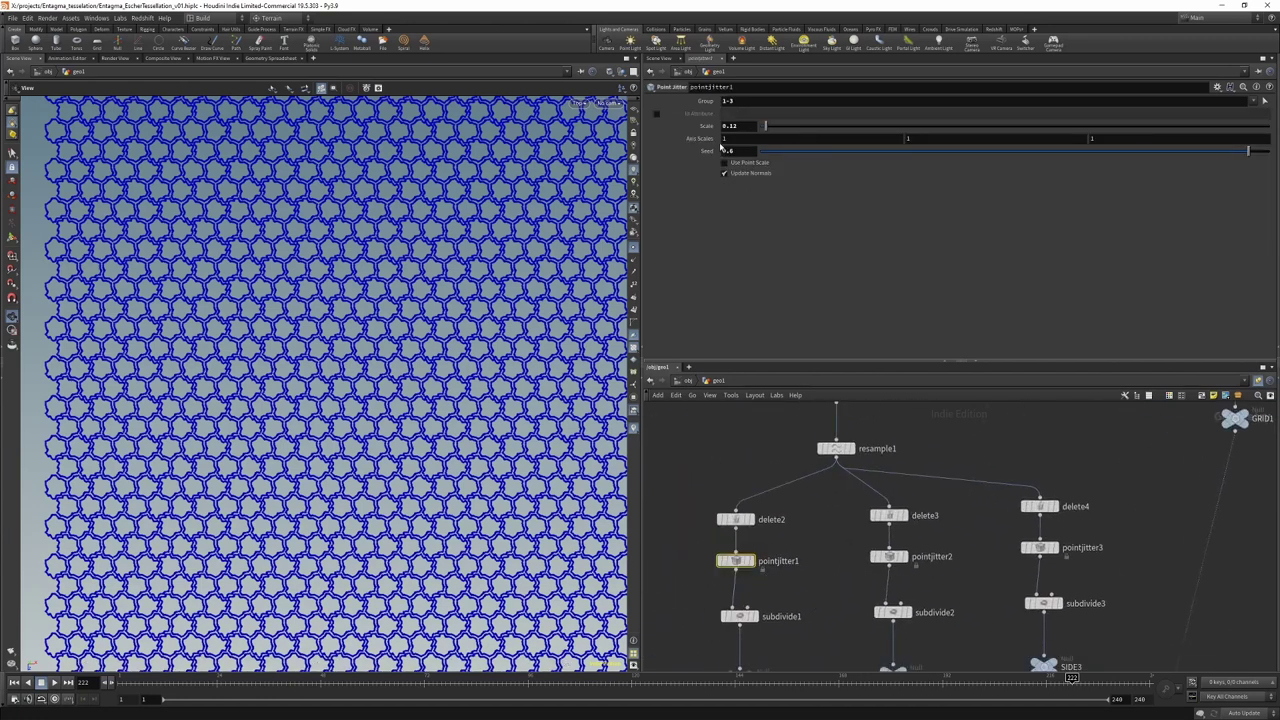
middle_click_drag(737, 150, 780, 172)
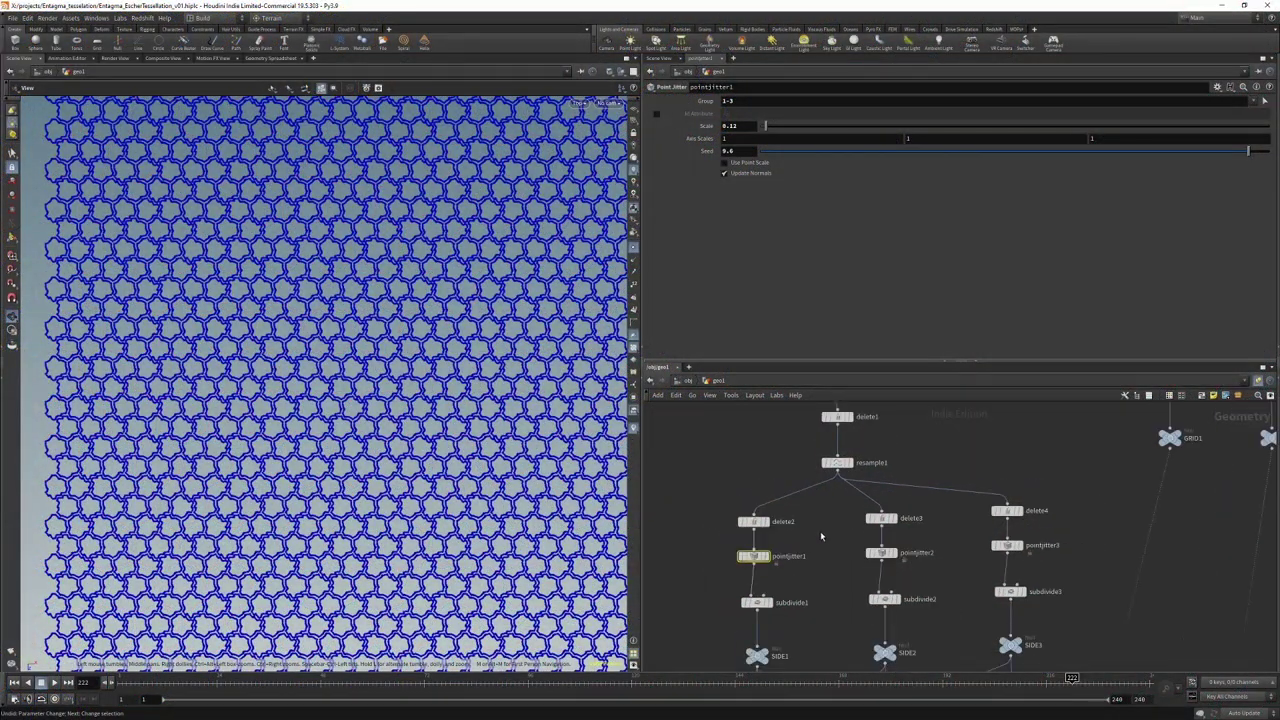
Step: Copy the subdivide–SIDE–transform–merge chain and paste extra copies through SIDE5
scroll(821, 537, "down", 3)
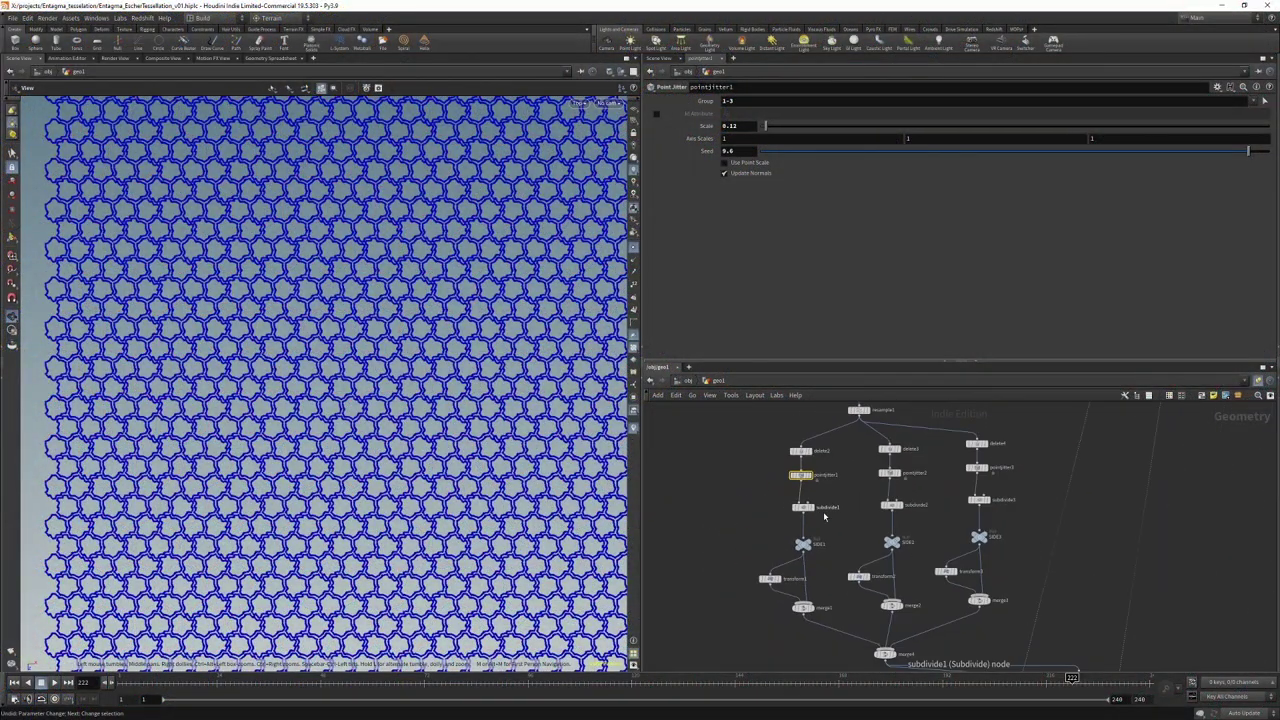
scroll(832, 530, "down", 2)
scroll(796, 519, "up", 2)
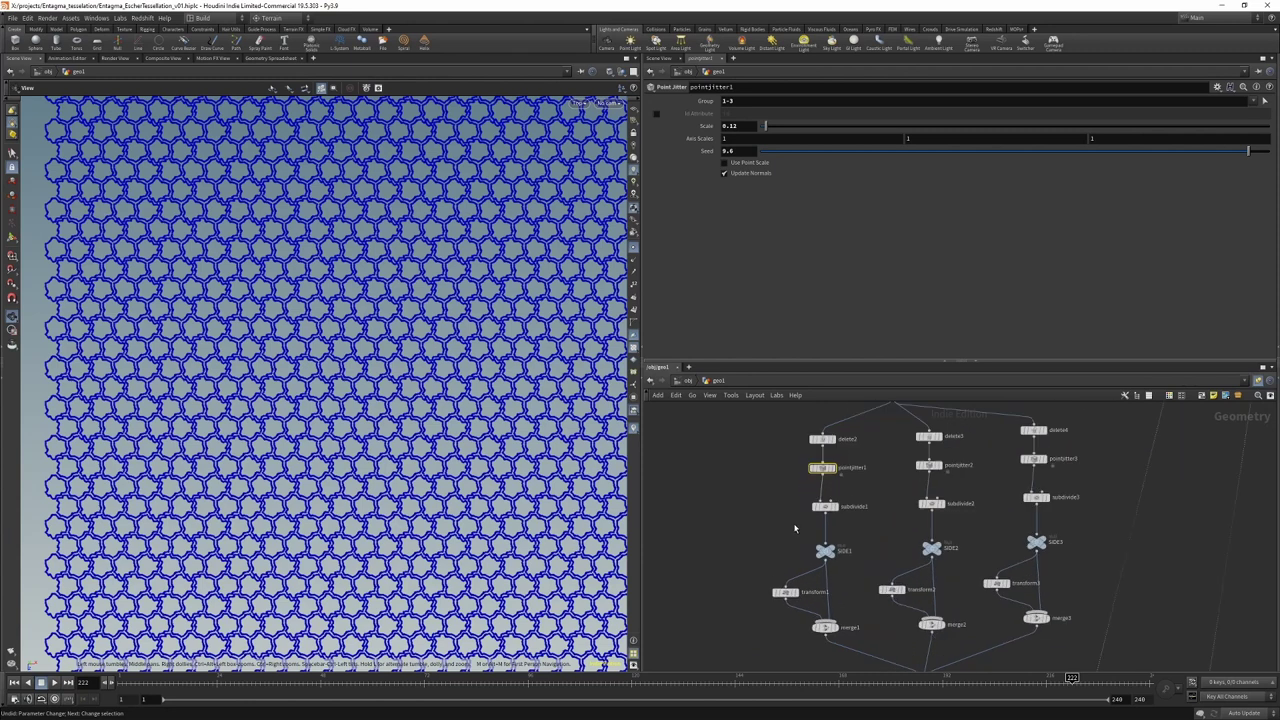
scroll(794, 524, "down", 2)
scroll(789, 513, "up", 2)
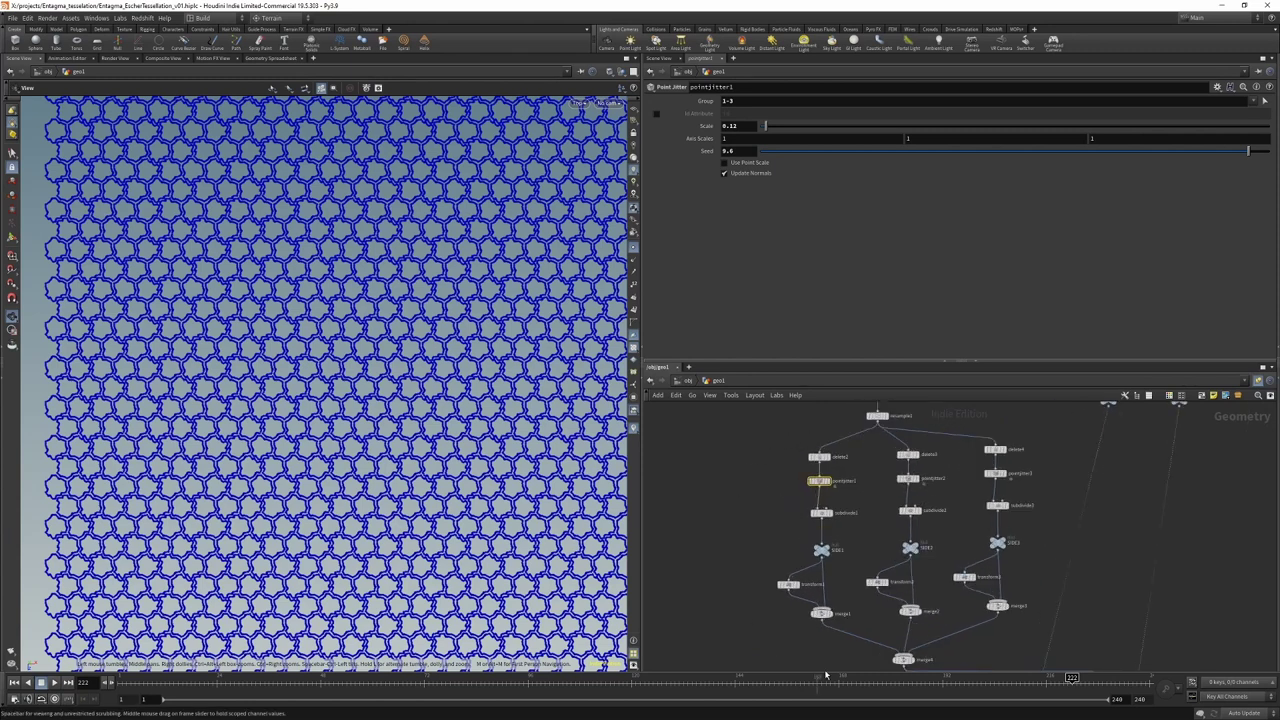
left_click_drag(744, 515, 840, 632)
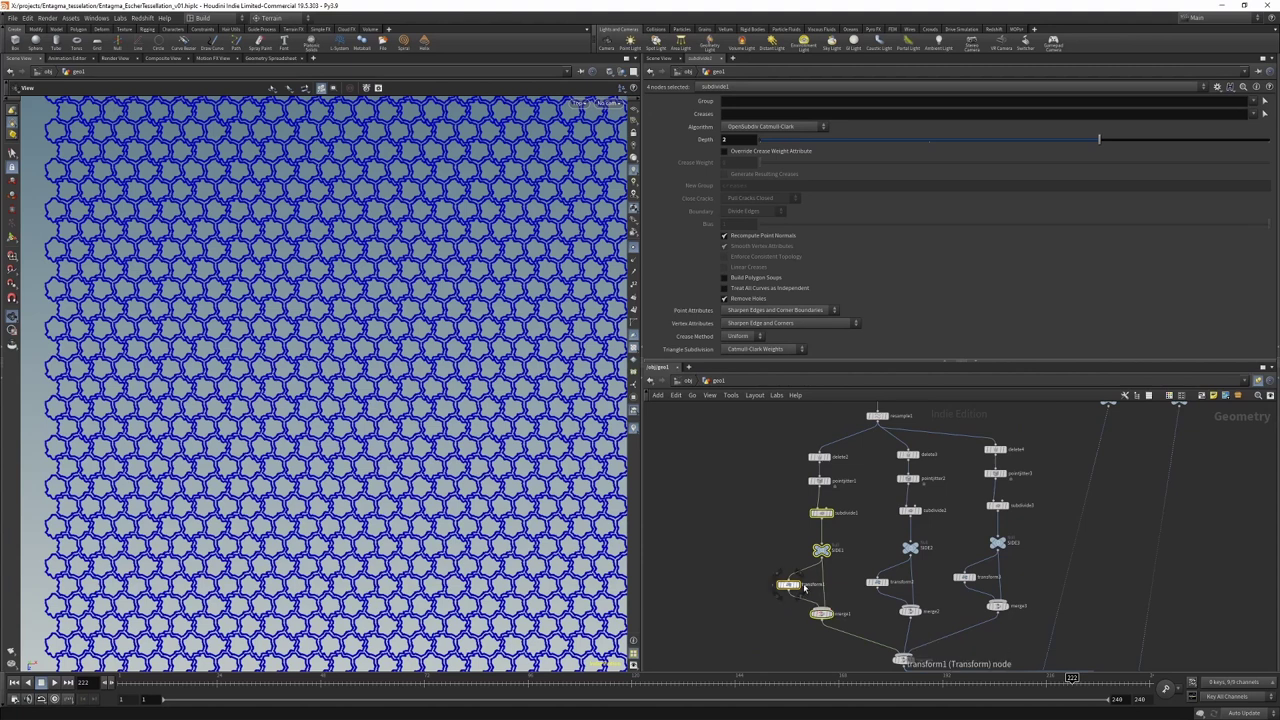
key("ctrl+c")
key("ctrl+v")
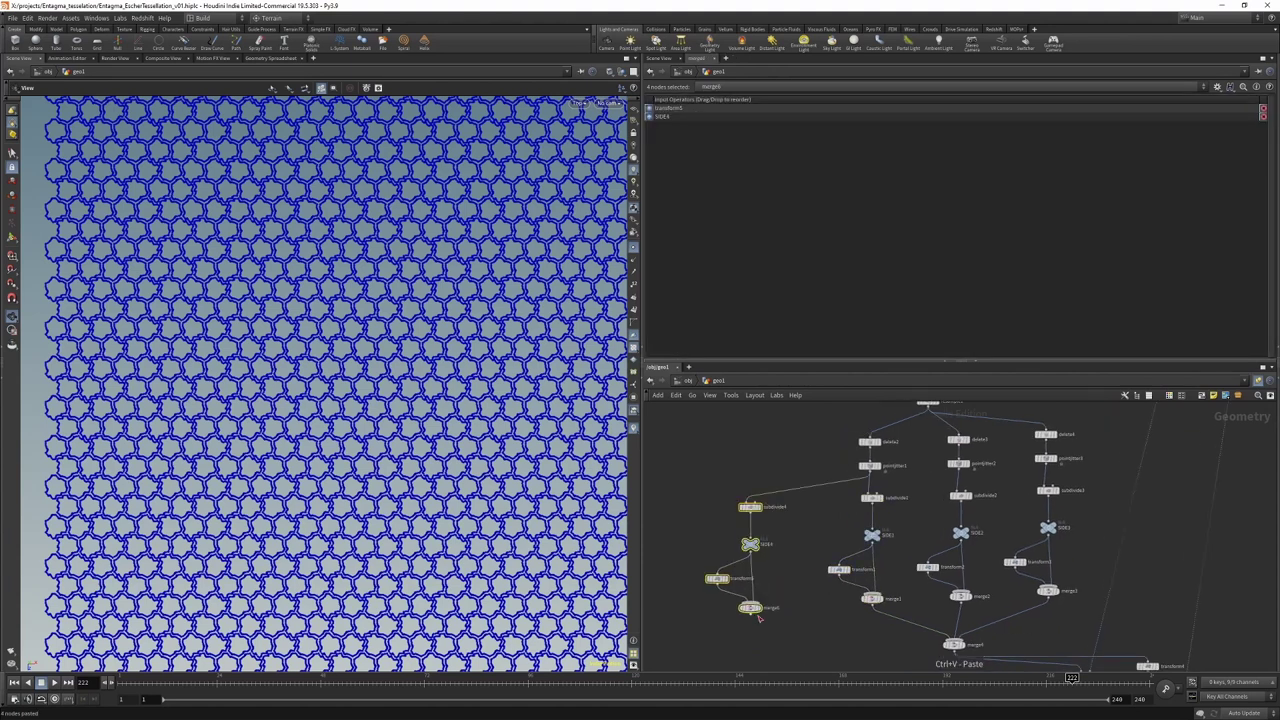
scroll(690, 431, "down", 5)
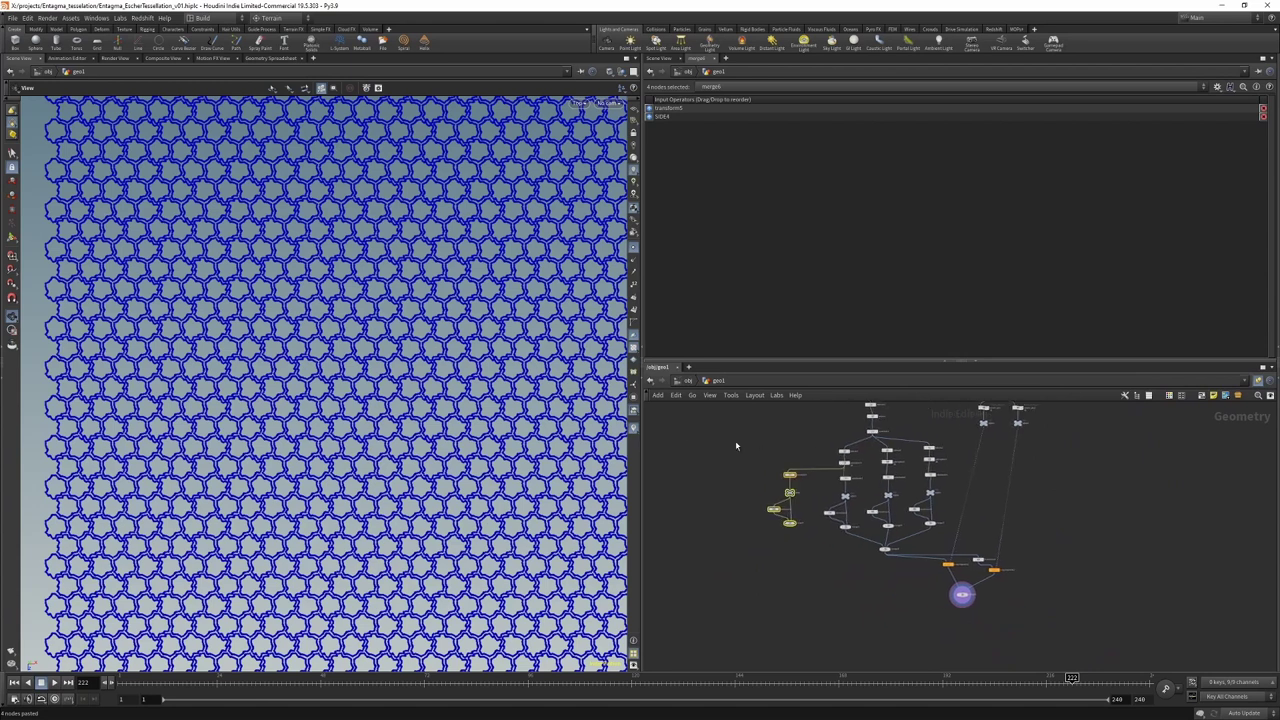
left_click_drag(714, 434, 806, 473)
key("ctrl+v")
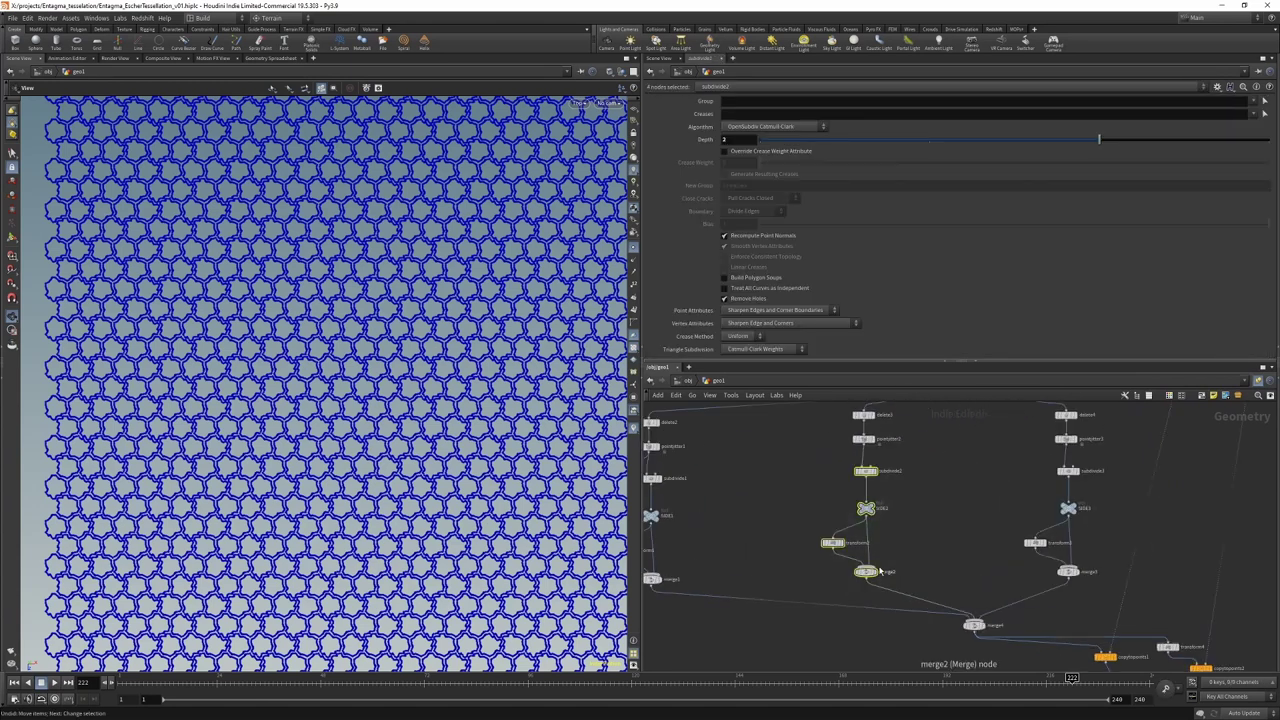
scroll(956, 482, "up", 3)
key("ctrl+v")
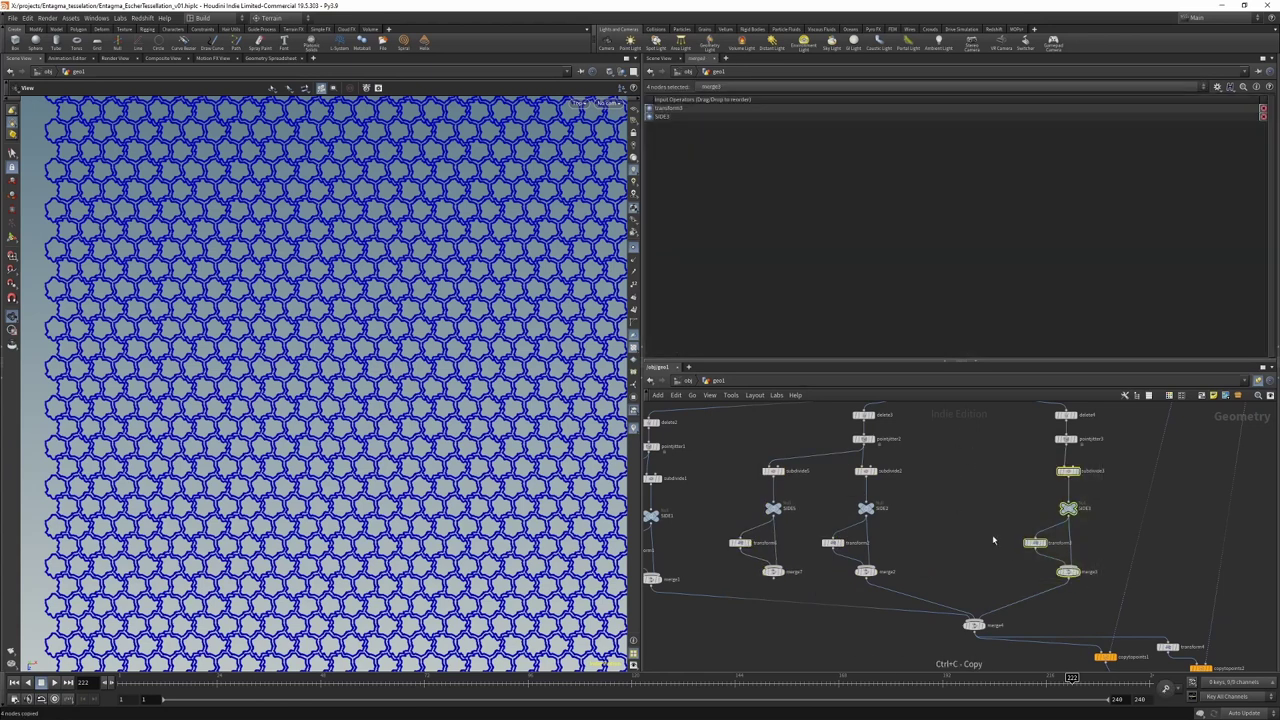
middle_click_drag(811, 656, 903, 626)
left_click(803, 606)
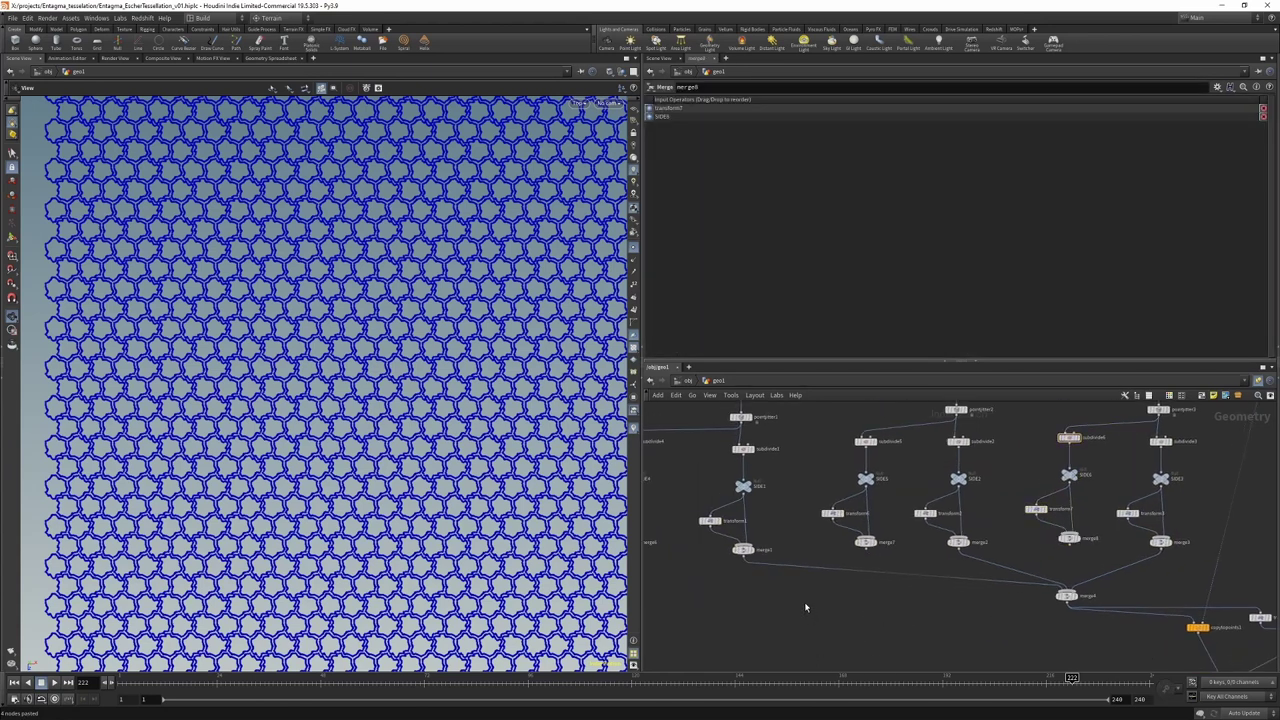
Step: Add a Blend Shapes node to the network
key("Tab")
mouse_move(801, 605)
key("Return")
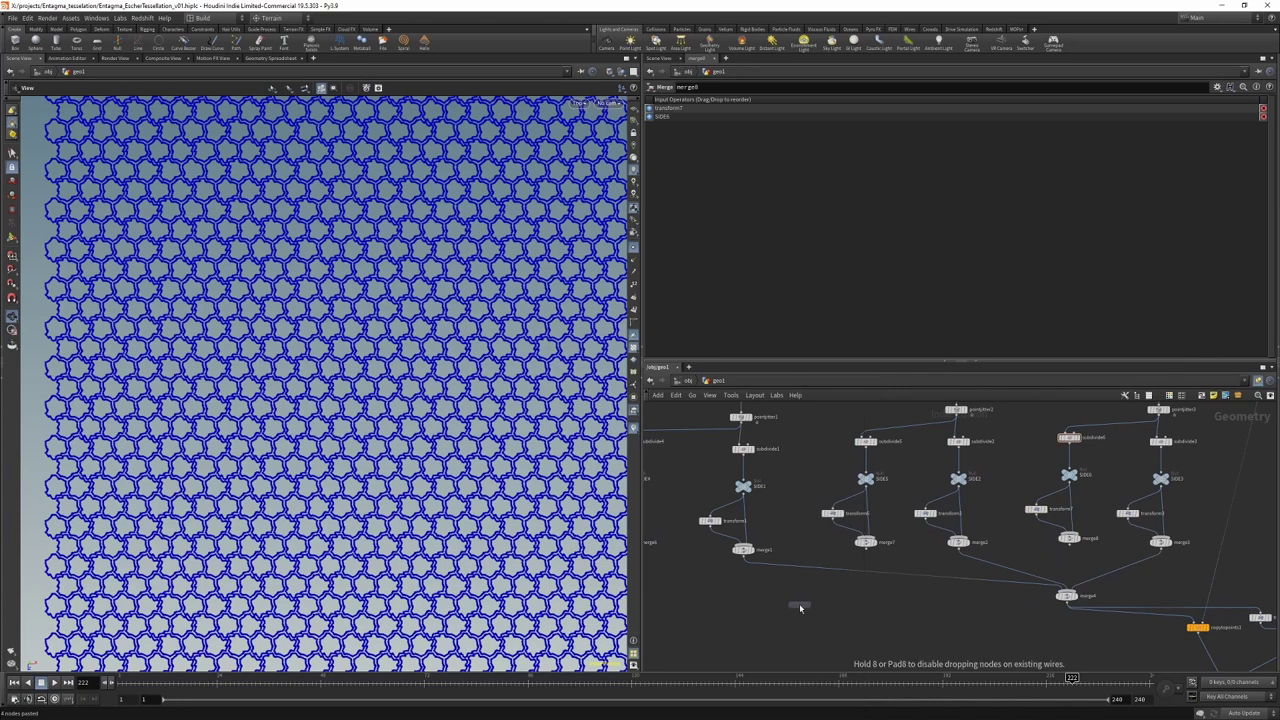
Step: Place blendshapes1 below merge1, wire merge6 into it, and display it
left_click(777, 592)
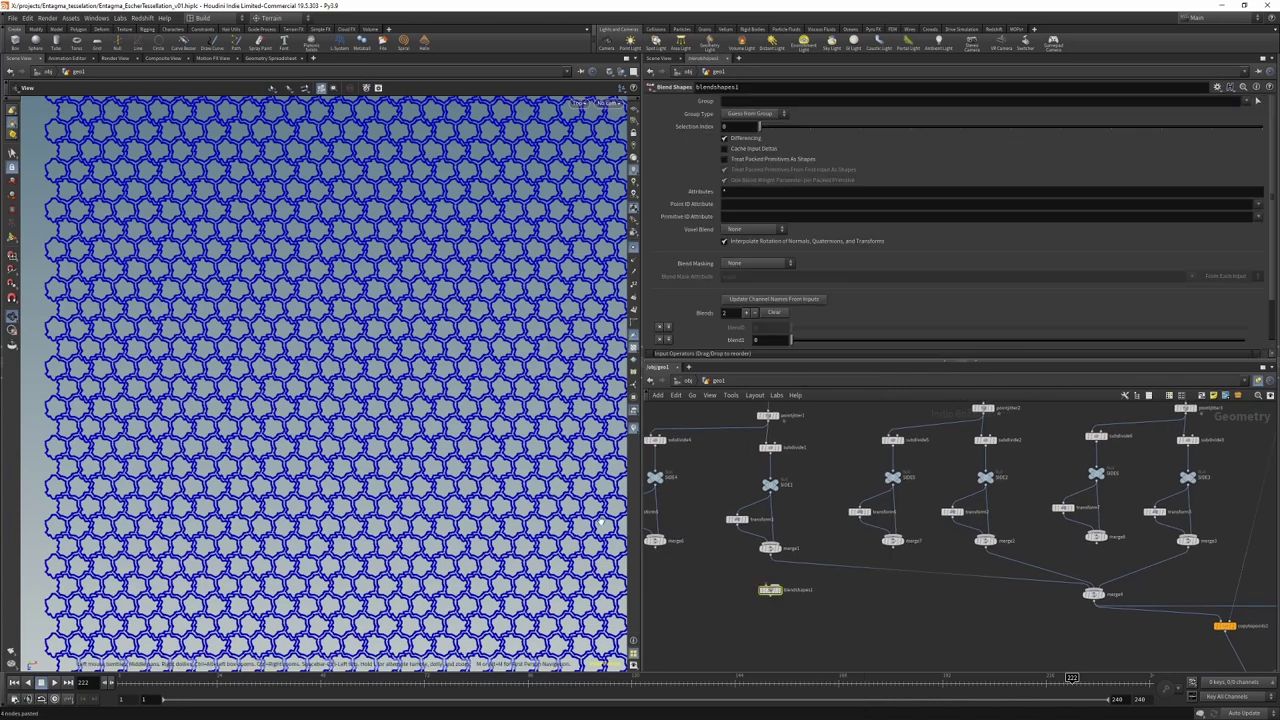
left_click_drag(657, 549, 769, 584)
left_click(780, 591)
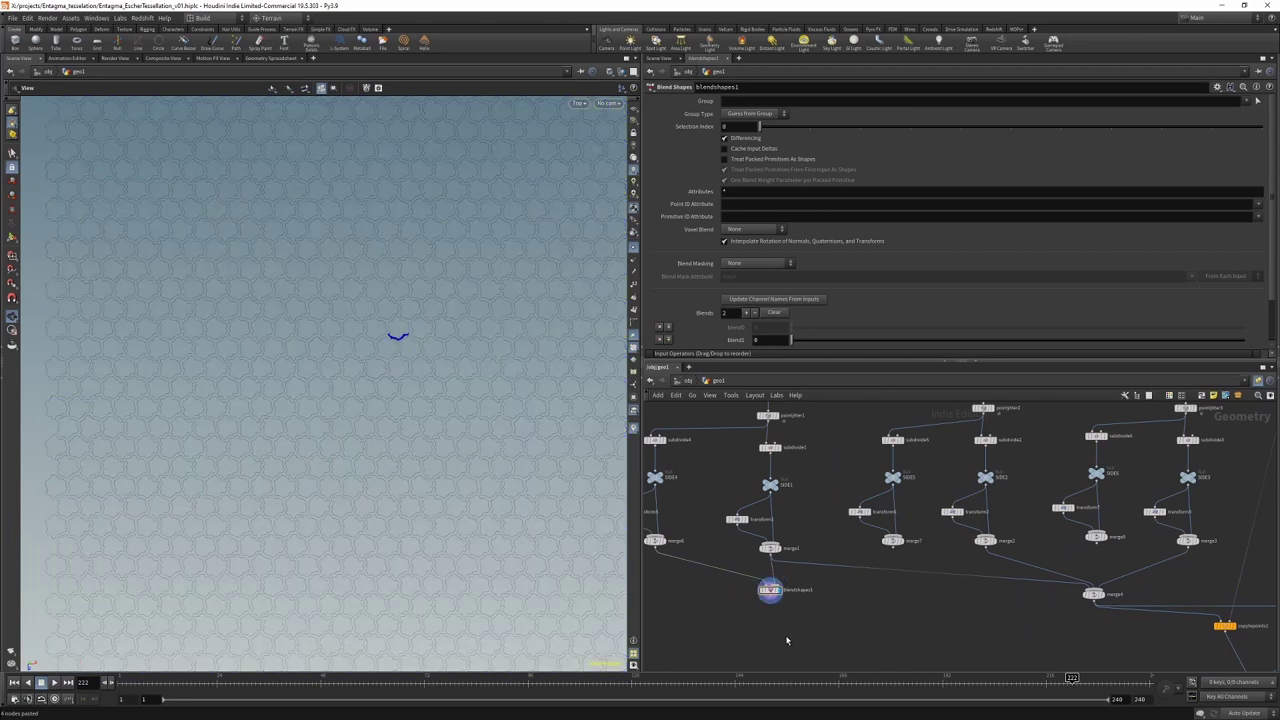
scroll(771, 588, "up", 3)
middle_click_drag(789, 563, 885, 571)
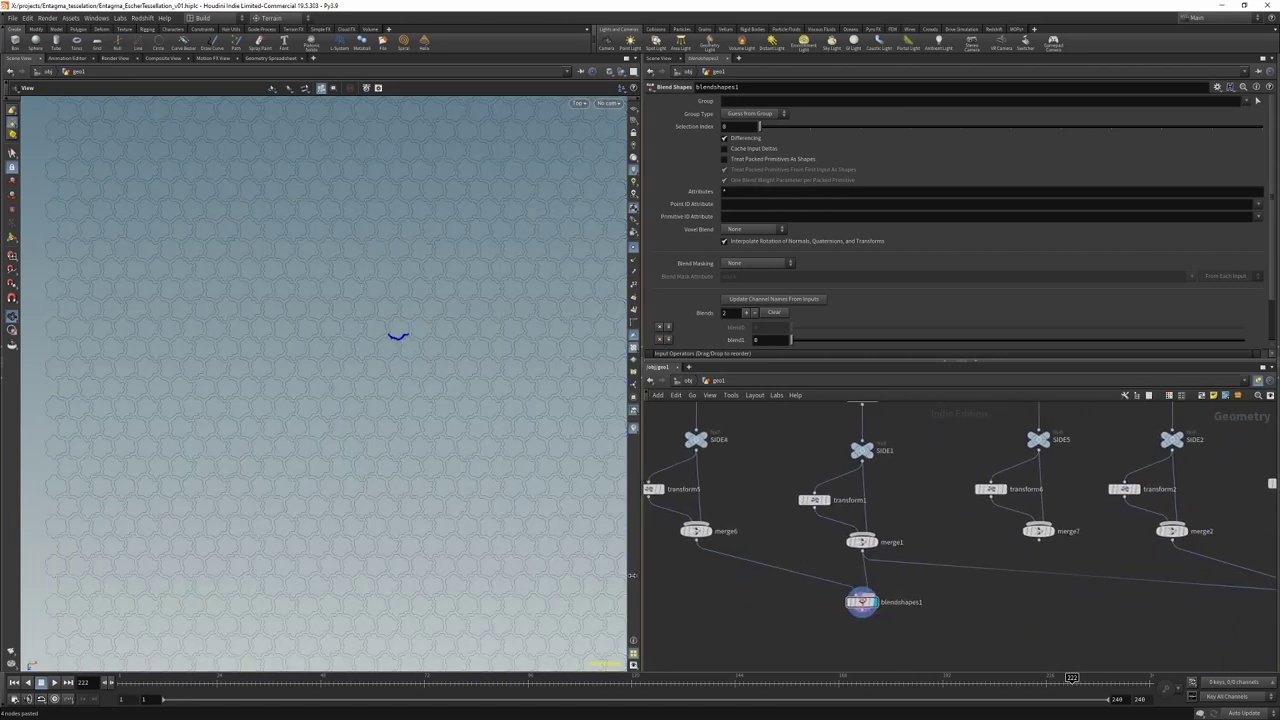
Step: Keyframe blend1 at frame 1 and at value 1 on frame 240
key("ctrl+Left")
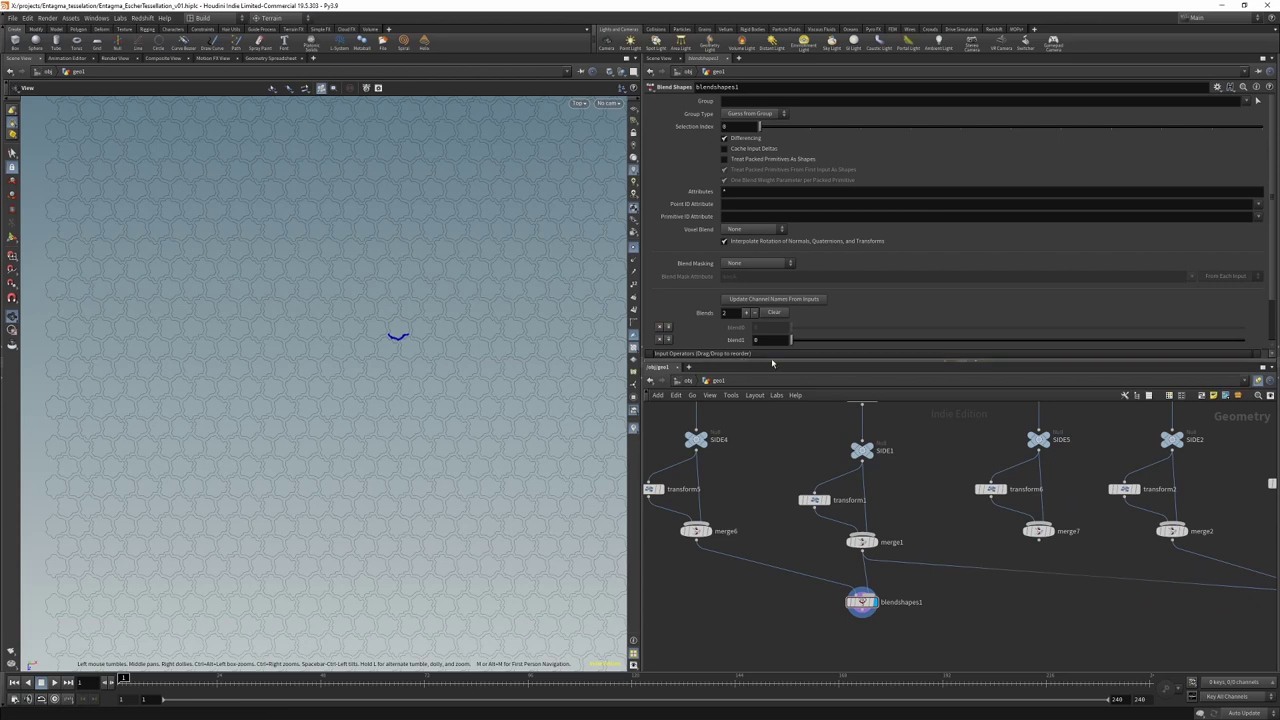
left_click(768, 340, "alt")
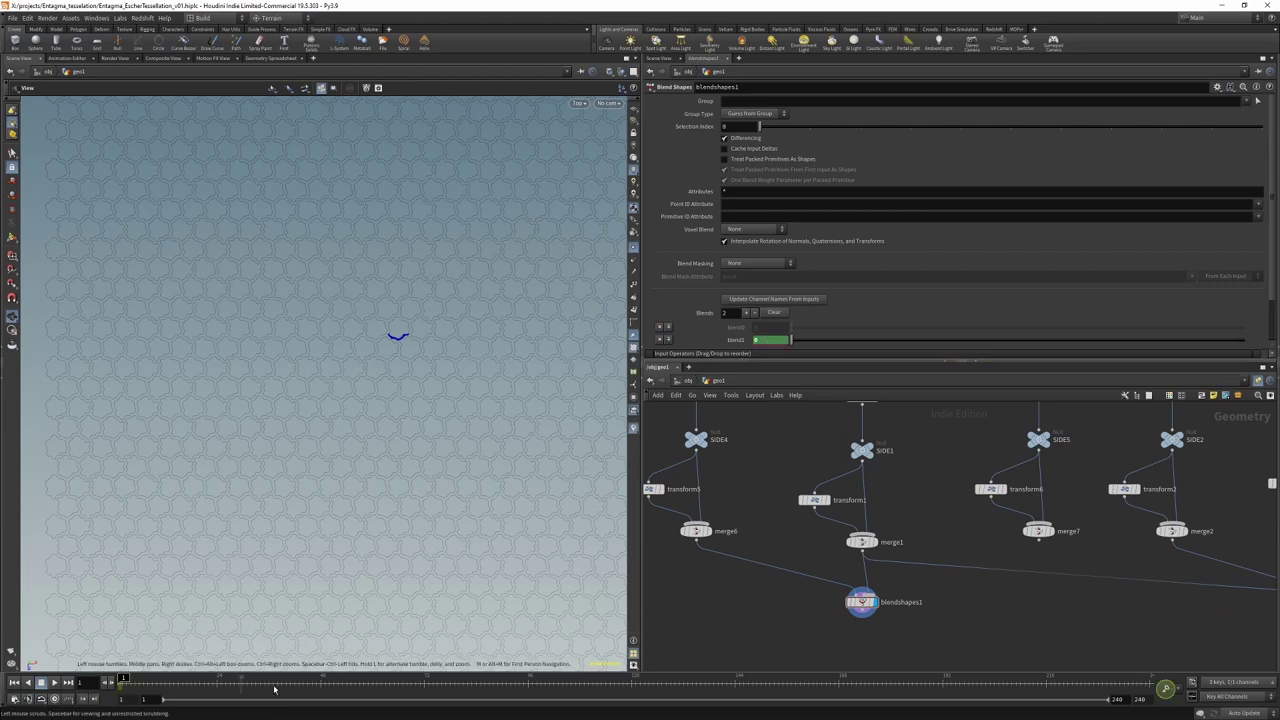
key("ctrl+Right")
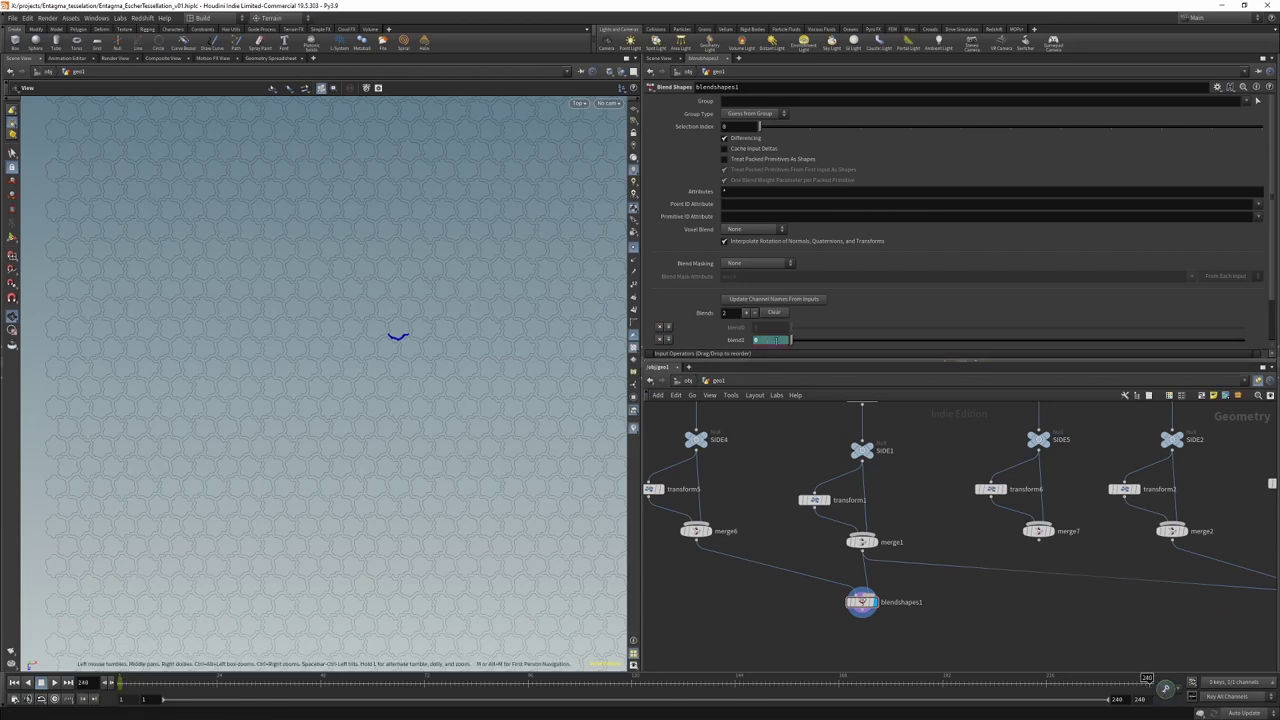
left_click(775, 340, "alt")
left_click_drag(790, 340, 1243, 340)
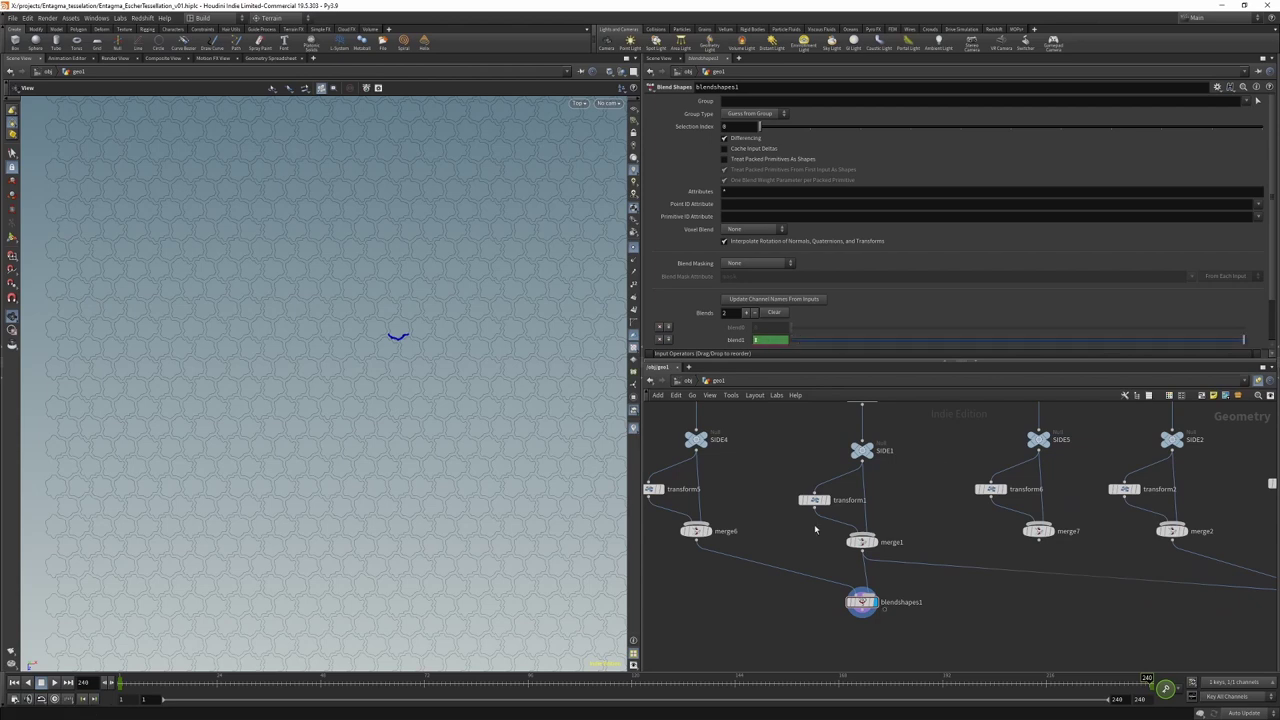
key("ctrl+Left")
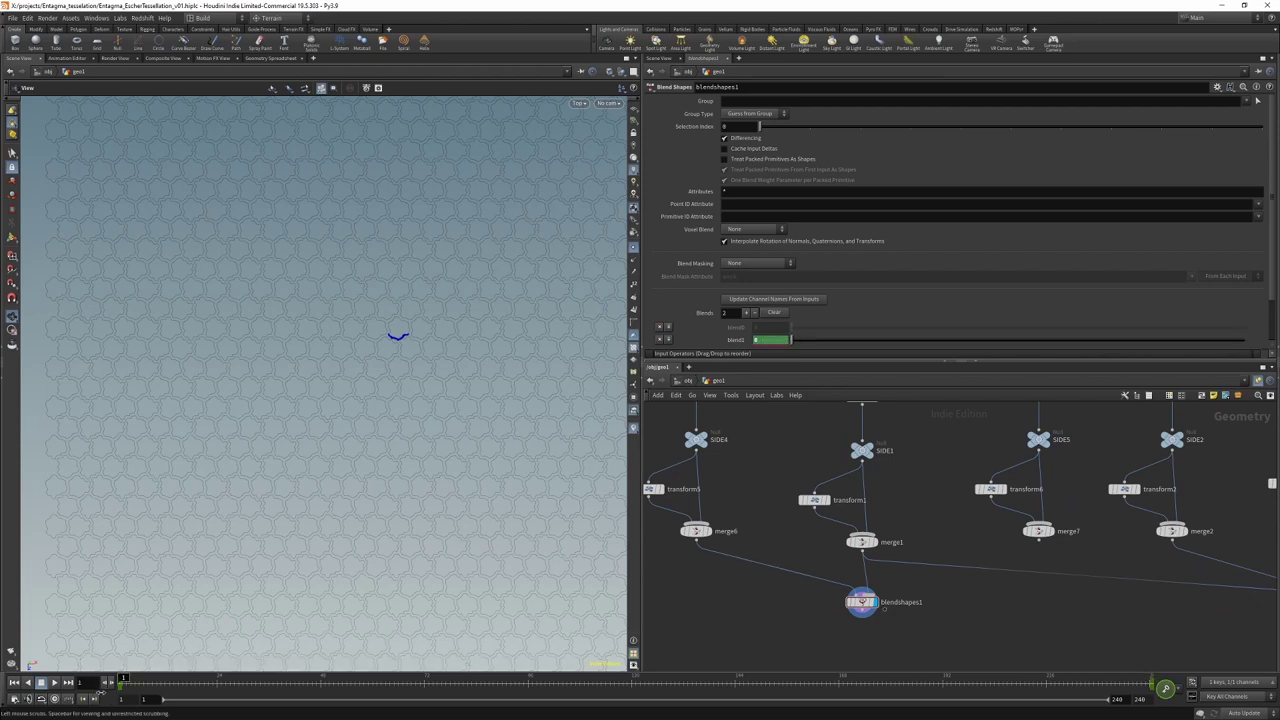
Step: Connect delete2's output into subdivide4
middle_click_drag(805, 522, 780, 600)
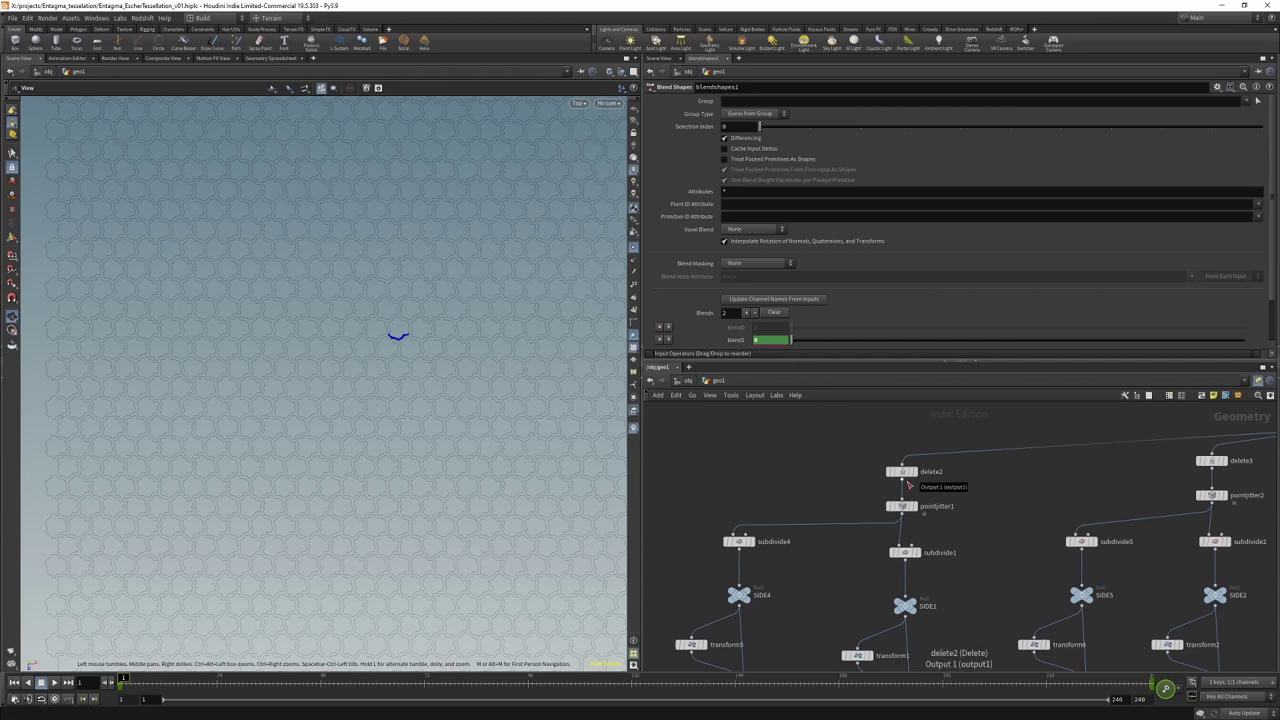
left_click_drag(901, 480, 738, 535)
middle_click_drag(814, 569, 678, 535)
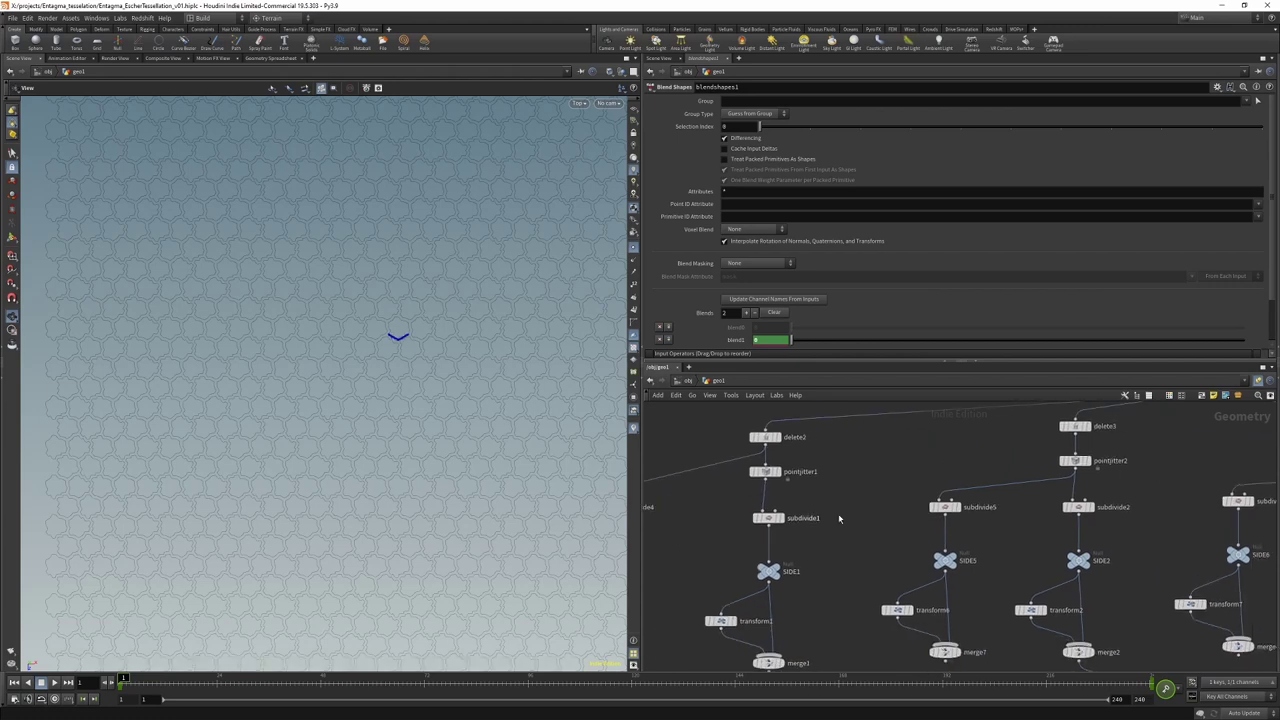
middle_click_drag(1017, 475, 815, 535)
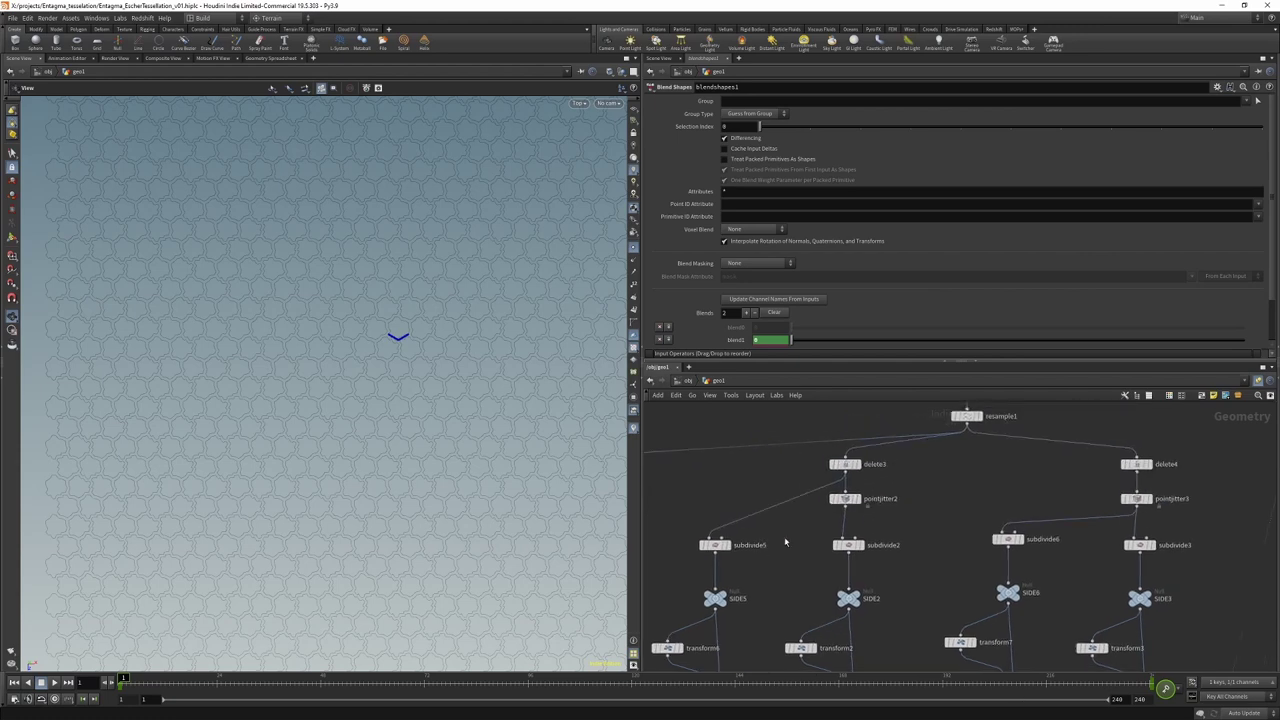
middle_click_drag(934, 557, 867, 561)
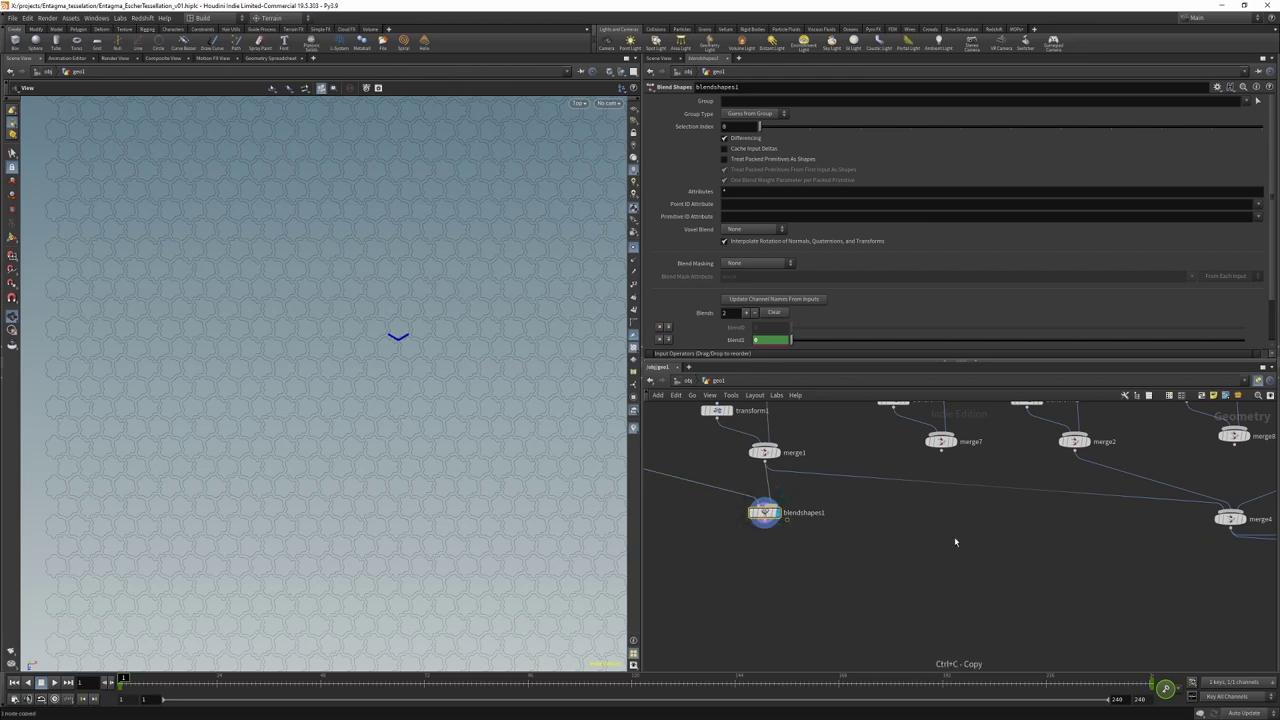
Step: Paste blendshapes2 and blendshapes3, wiring them from merge7/merge2 and merge8/merge3
key("ctrl+v")
left_click(925, 502)
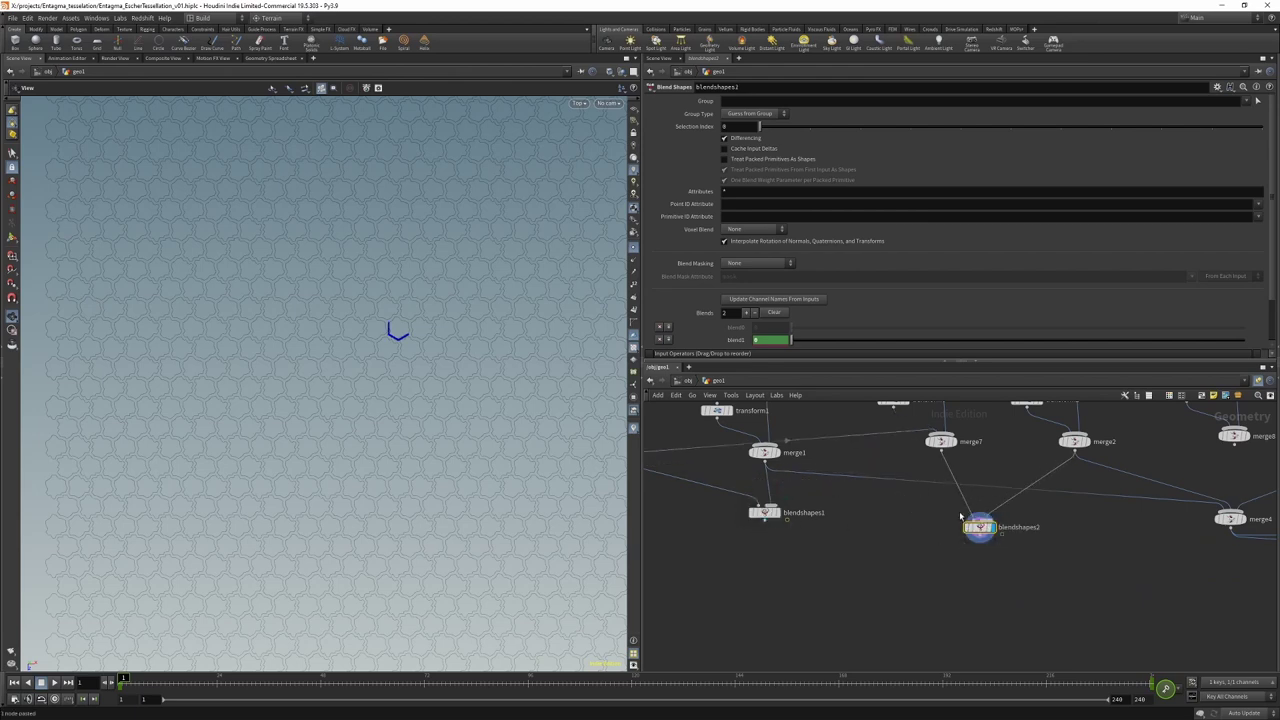
left_click_drag(978, 519, 940, 449)
left_click_drag(978, 527, 953, 513)
middle_click_drag(1110, 543, 837, 583)
scroll(837, 583, "down", 1)
key("ctrl+v")
left_click_drag(920, 574, 903, 553)
Step: Display merge4's combined result, briefly checking blendshapes1's output alone
scroll(720, 525, "up", 3)
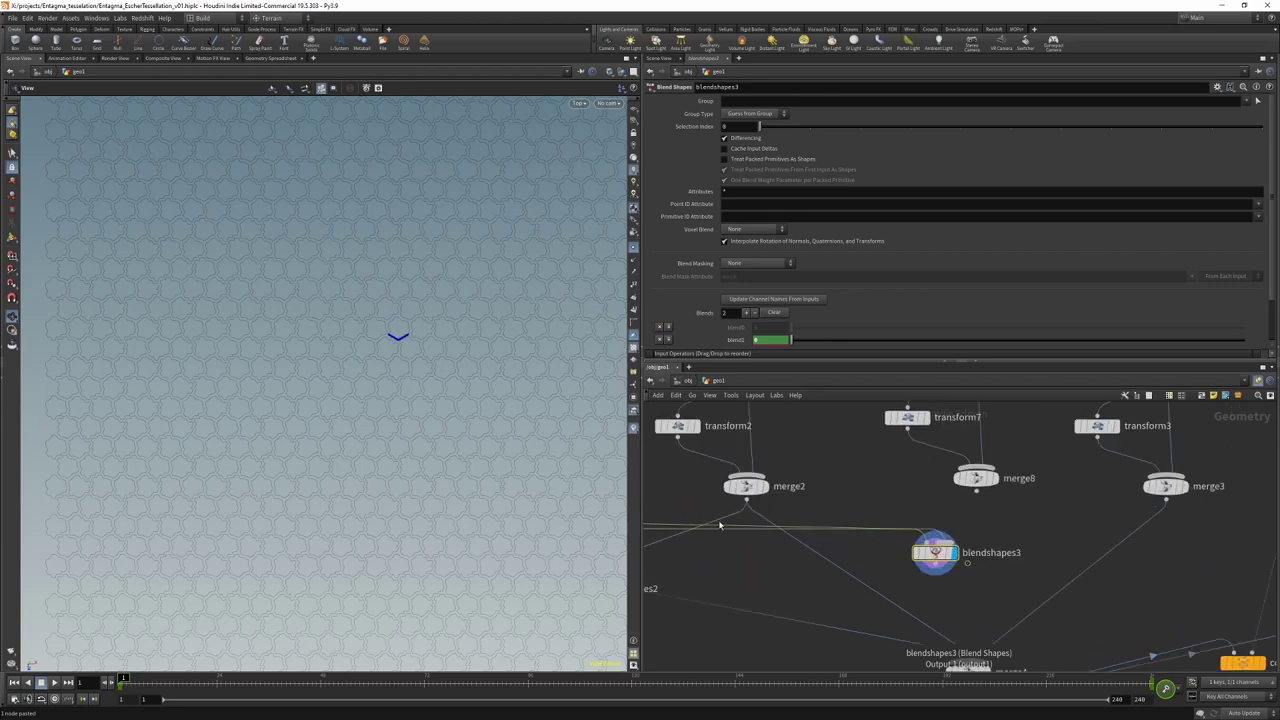
scroll(723, 525, "down", 2)
middle_click_drag(723, 525, 1140, 492)
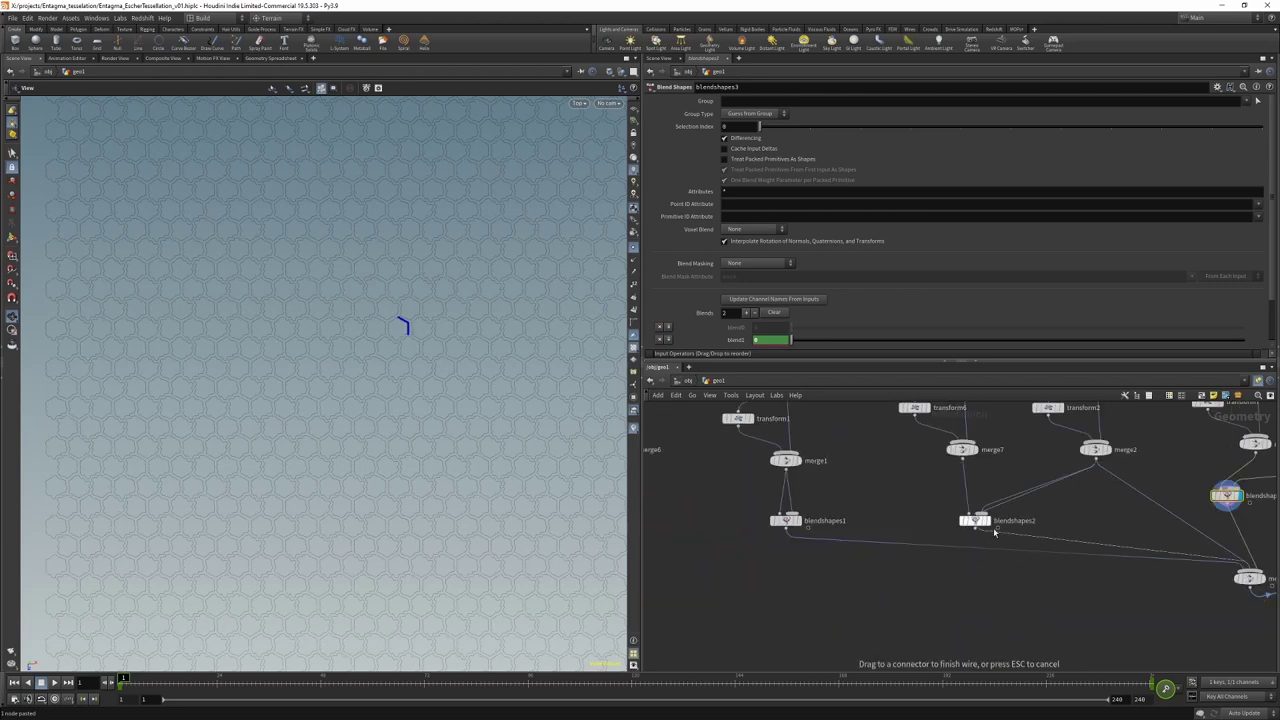
middle_click_drag(1223, 552, 923, 531)
left_click(965, 558)
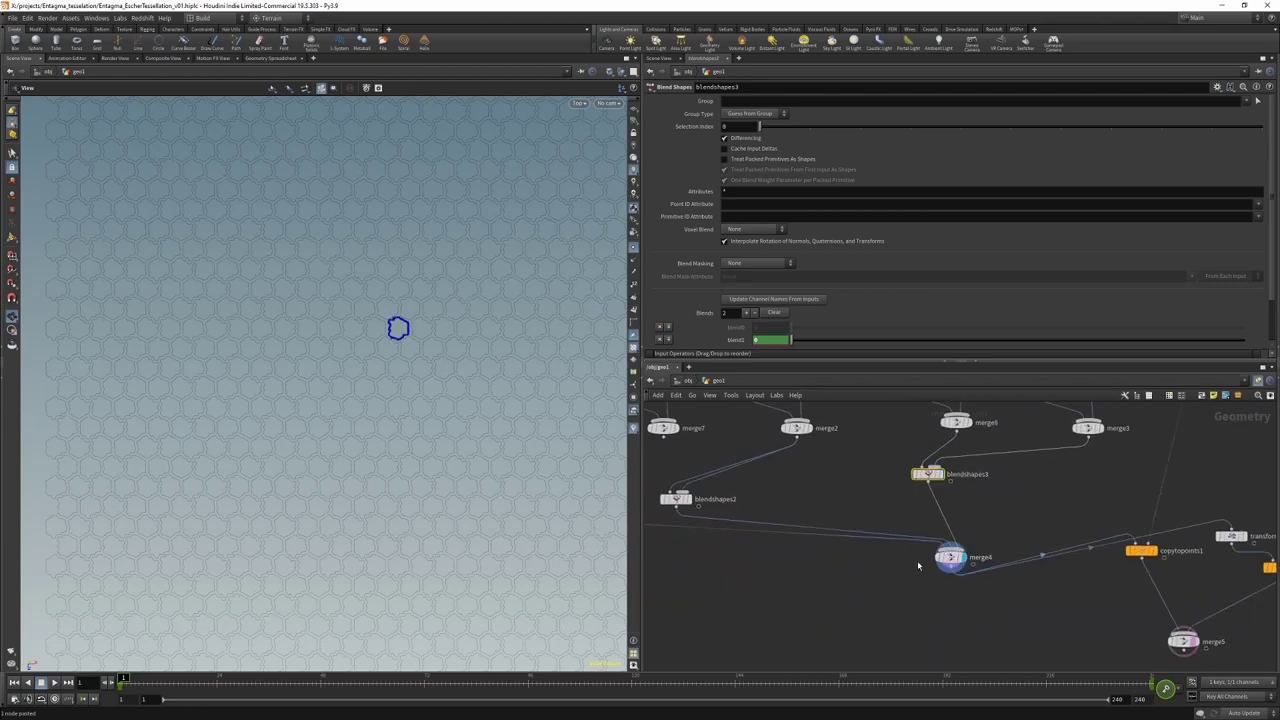
scroll(871, 611, "up", 2)
middle_click_drag(820, 560, 897, 517)
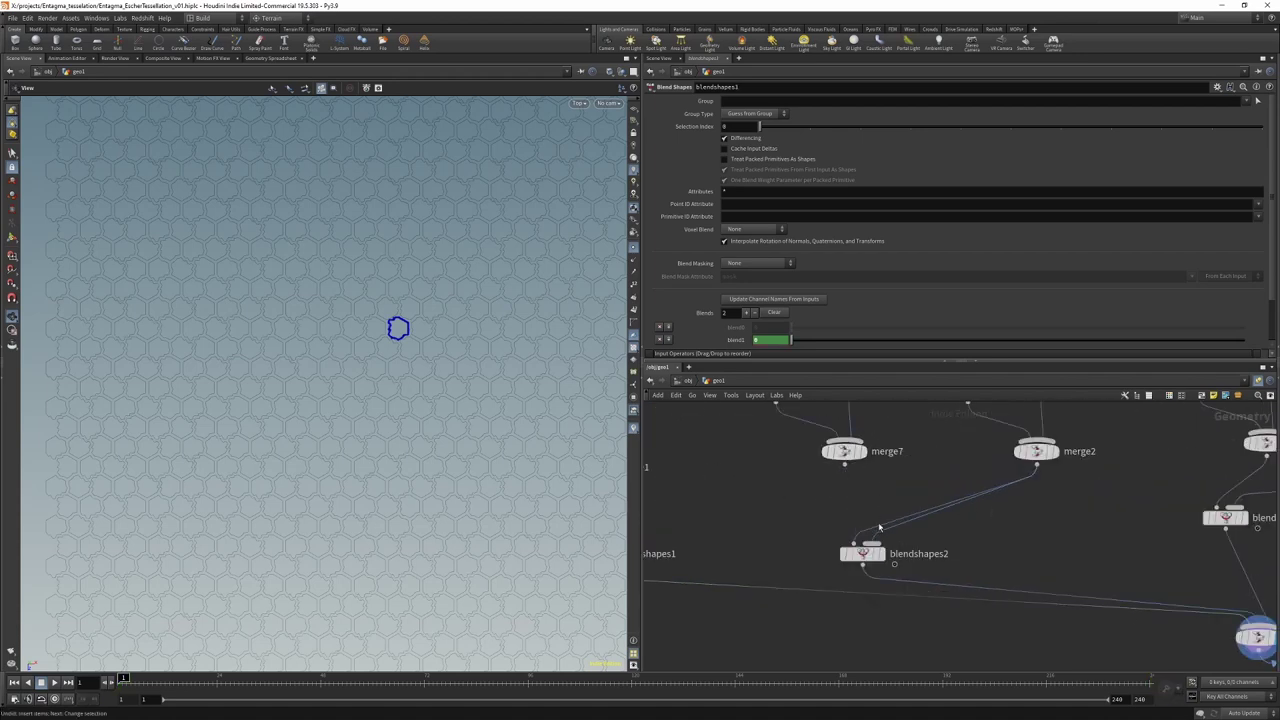
middle_click_drag(1079, 526, 1141, 551)
left_click(737, 551)
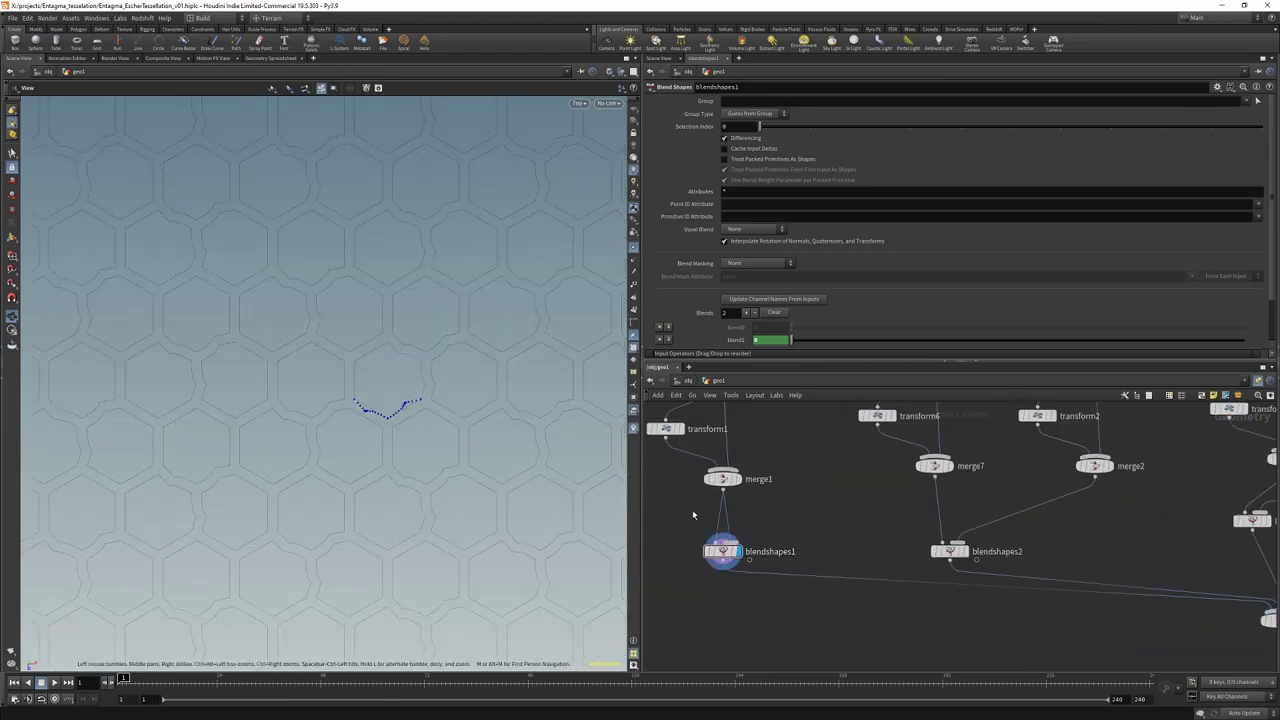
middle_click_drag(690, 522, 766, 567)
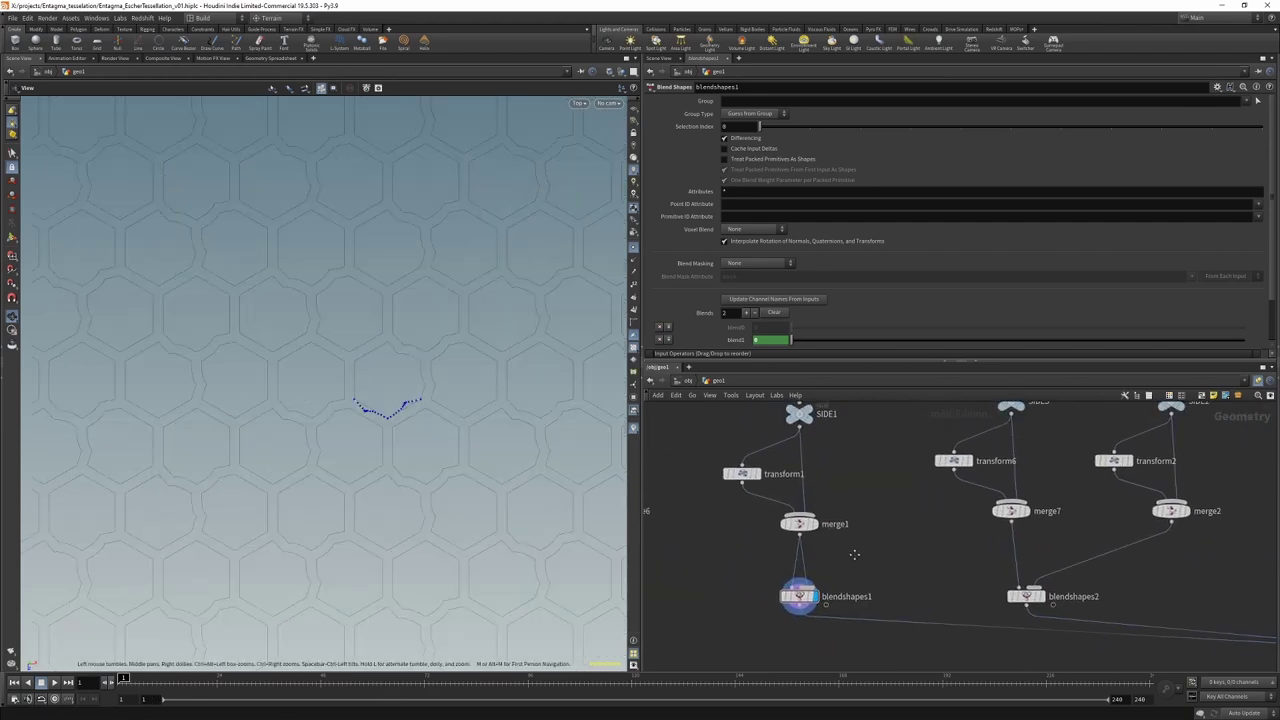
scroll(808, 537, "down", 2)
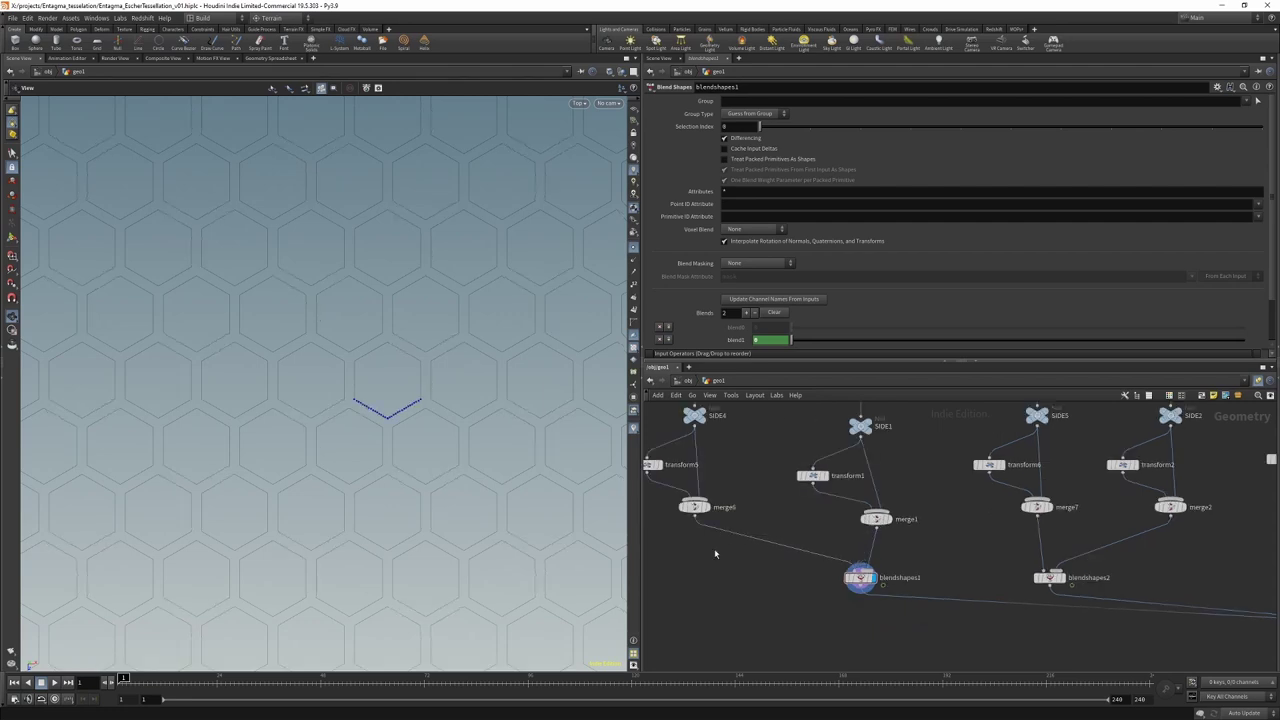
middle_click_drag(1200, 600, 940, 482)
left_click(1077, 517)
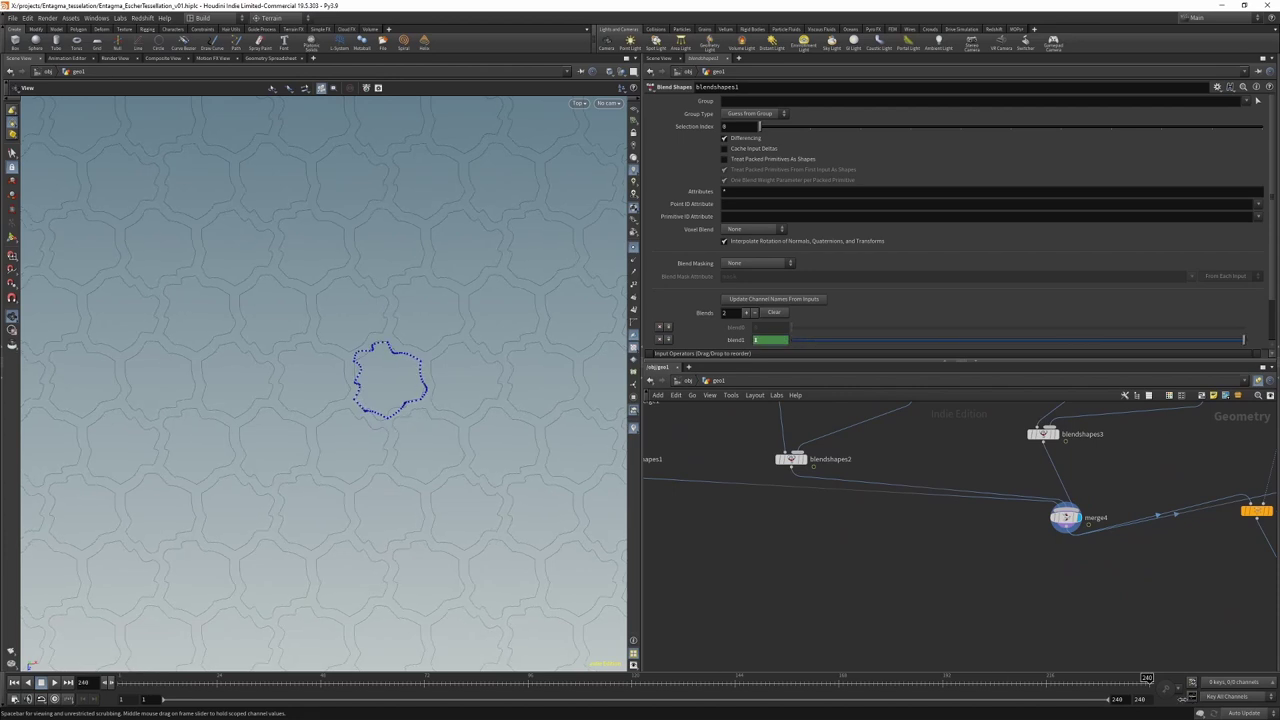
Step: Scrub the timeline to watch the tiles morph across frames 1–240
mouse_move(123, 679)
left_mouse_down()
mouse_move(1100, 679)
mouse_move(370, 665)
mouse_move(123, 676)
mouse_move(1100, 676)
mouse_move(122, 668)
left_mouse_up()
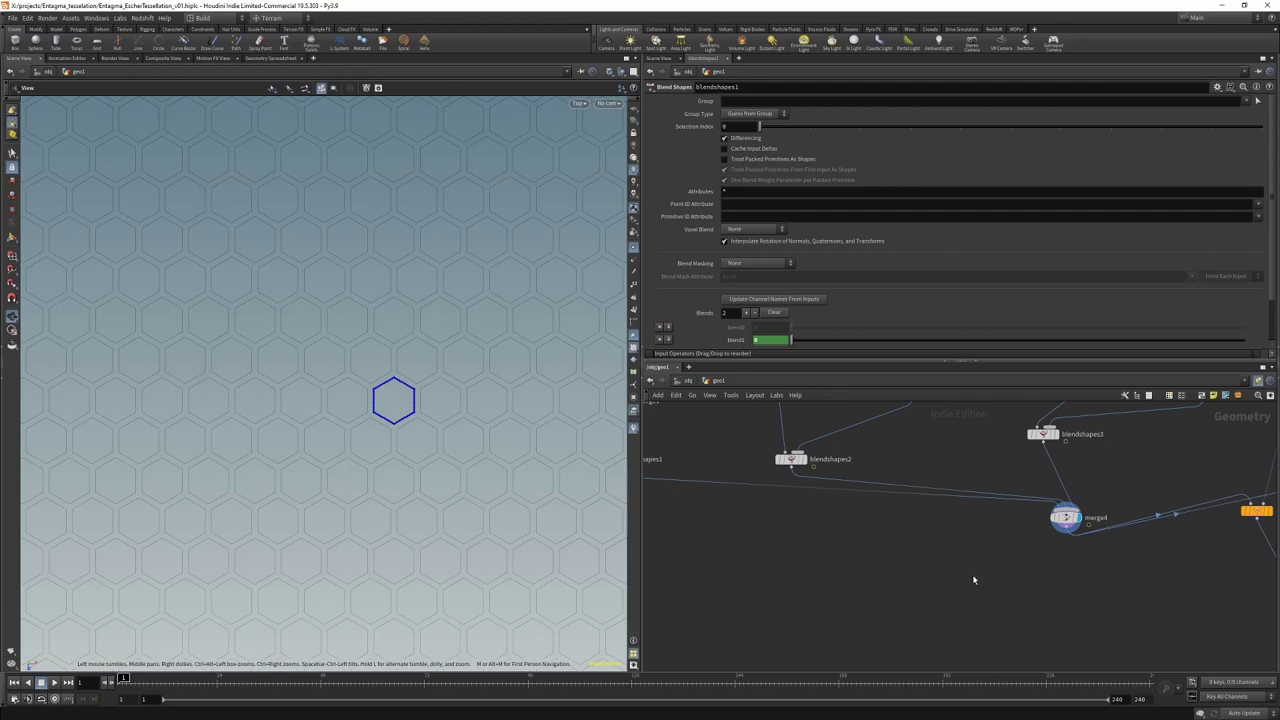
scroll(846, 514, "down", 3)
left_click_drag(1118, 574, 987, 612)
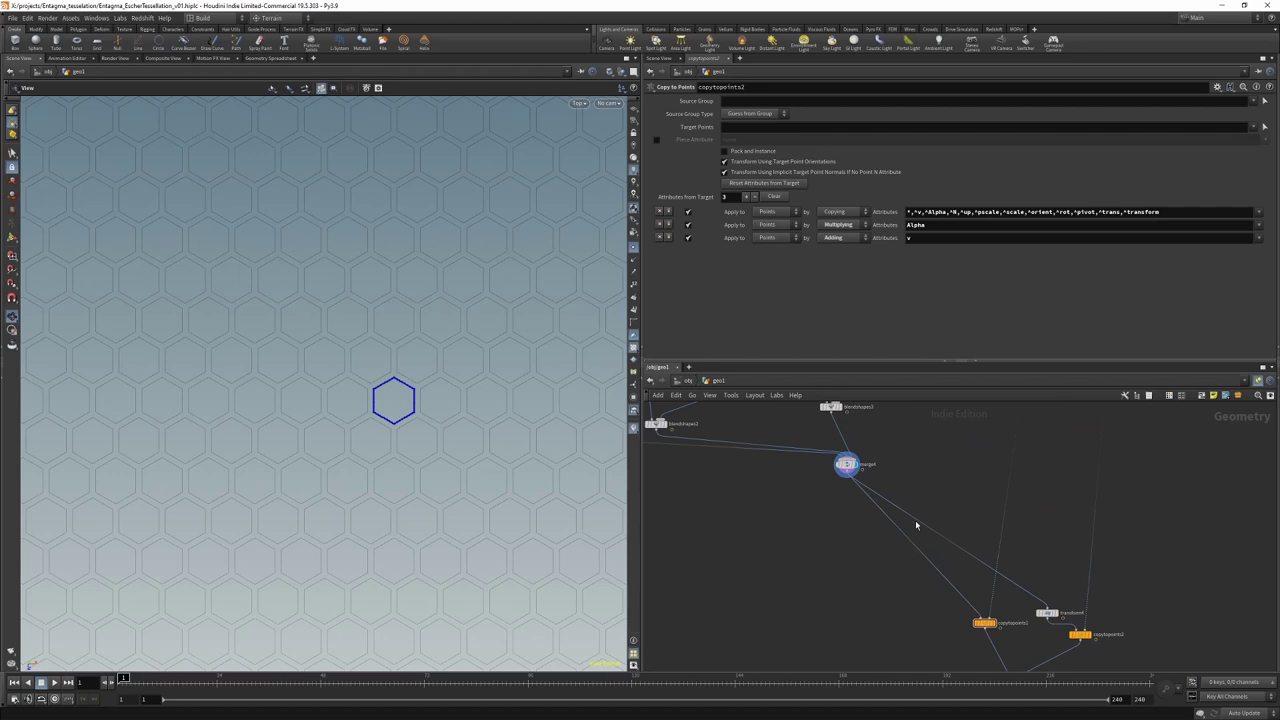
Step: Disconnect merge4 from copytopoints1 and add a Fuse node below merge4
left_click_drag(917, 530, 857, 521)
scroll(851, 521, "up", 2)
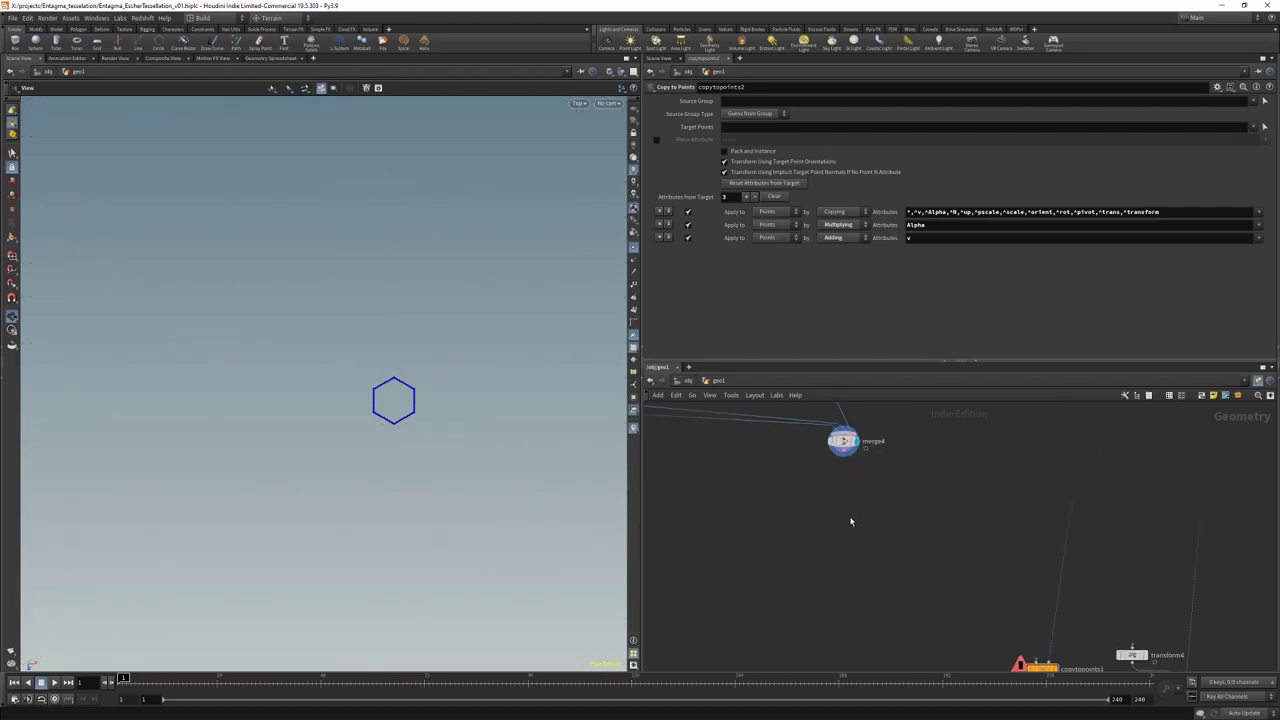
key("Tab")
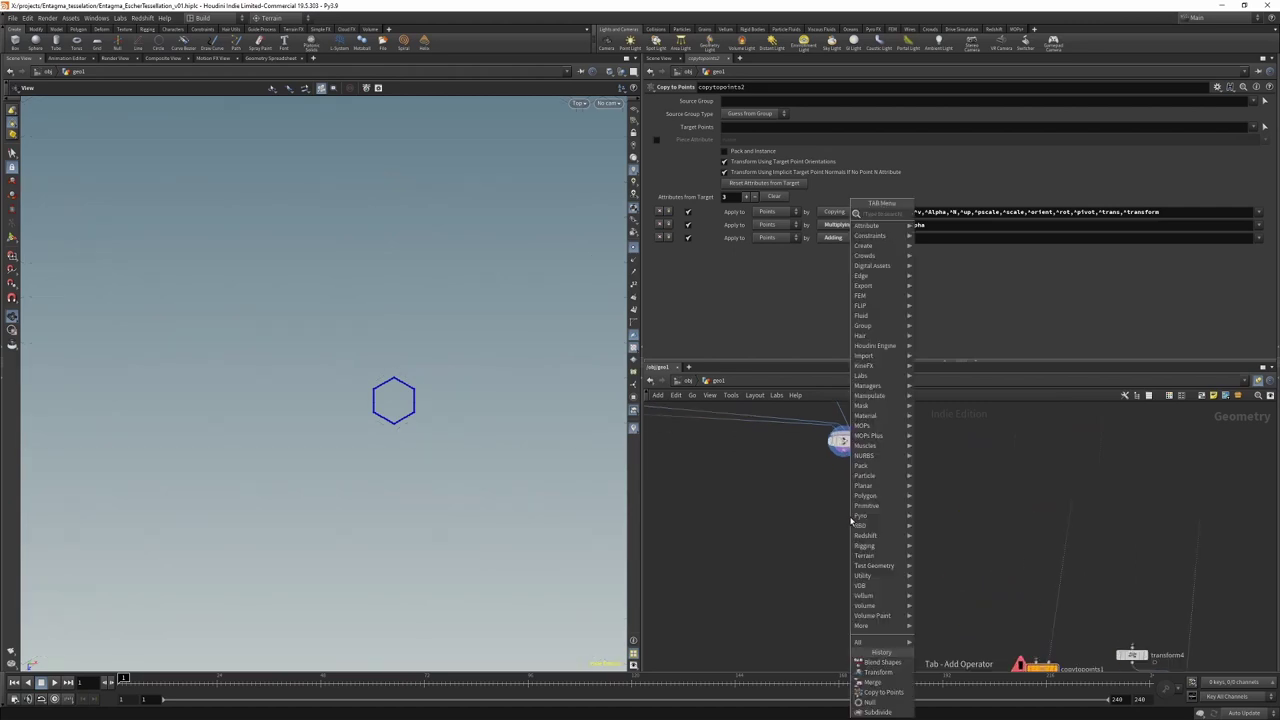
type("null")
key("Return")
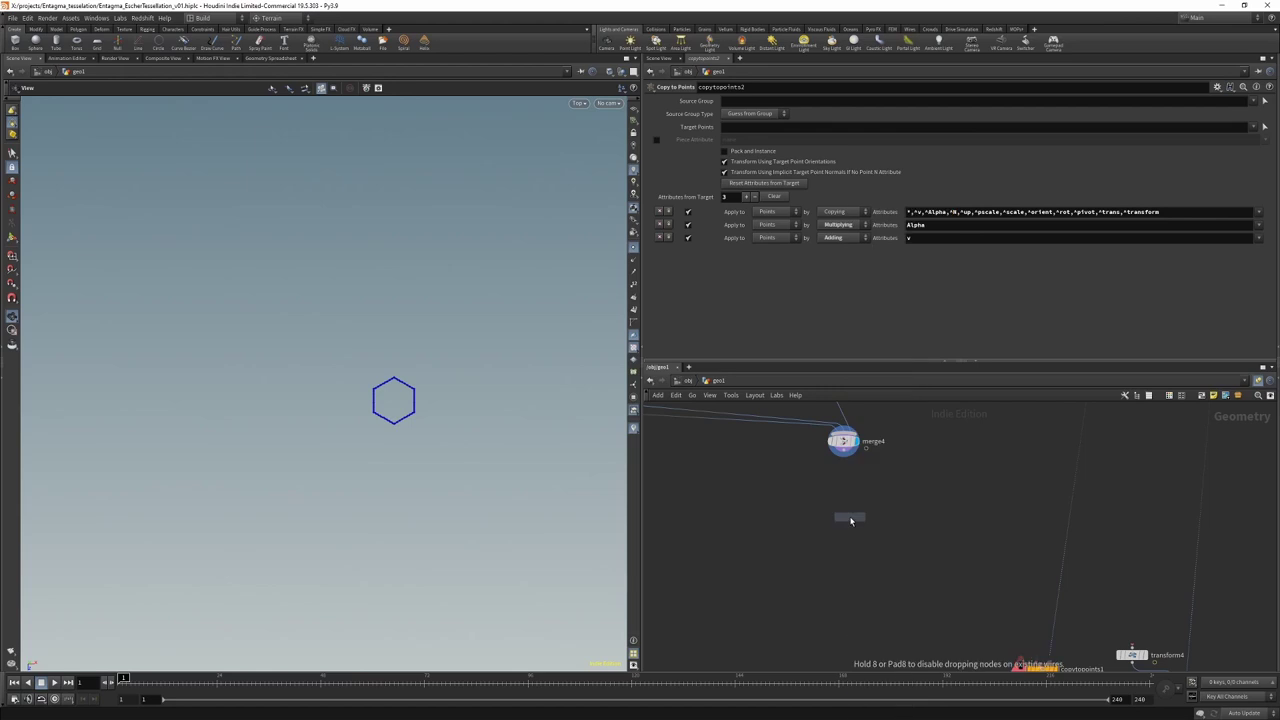
left_click(851, 520)
Step: Add a Join node under fuse1 set to Only Connected, displaying the filled hexagon
key("Tab")
type("divide")
key("Return")
left_click(848, 528)
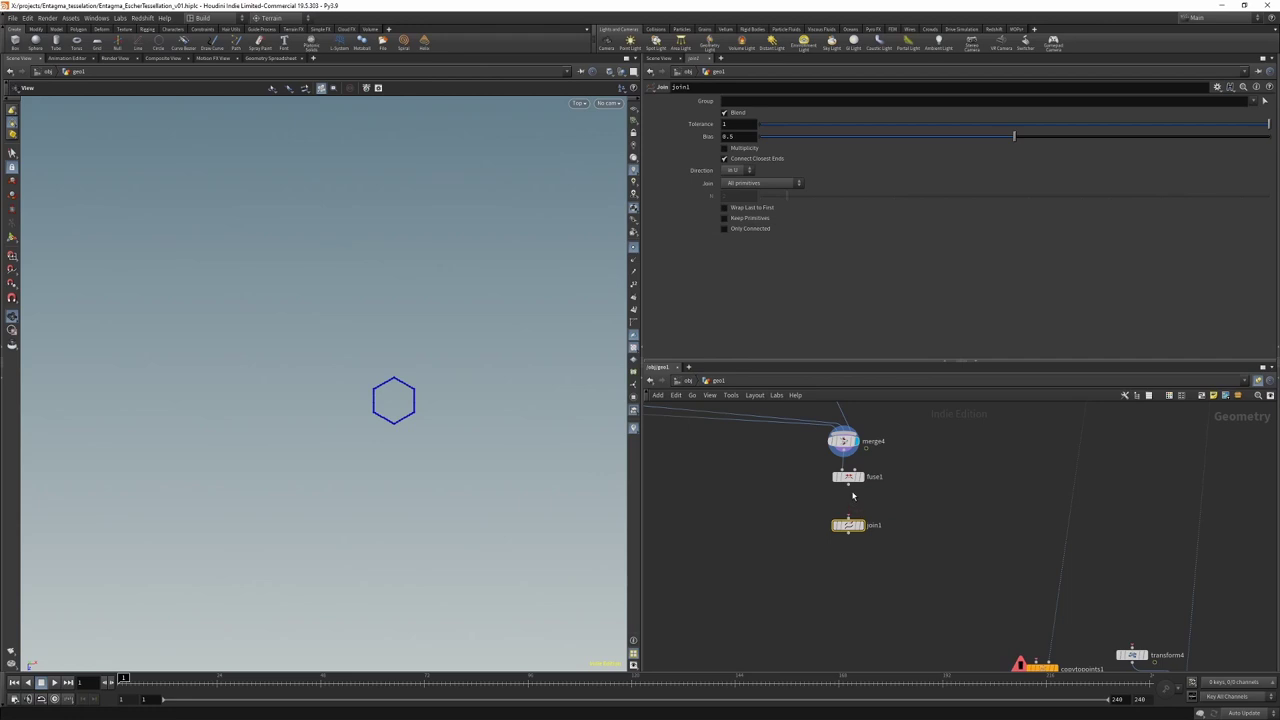
left_click(862, 527)
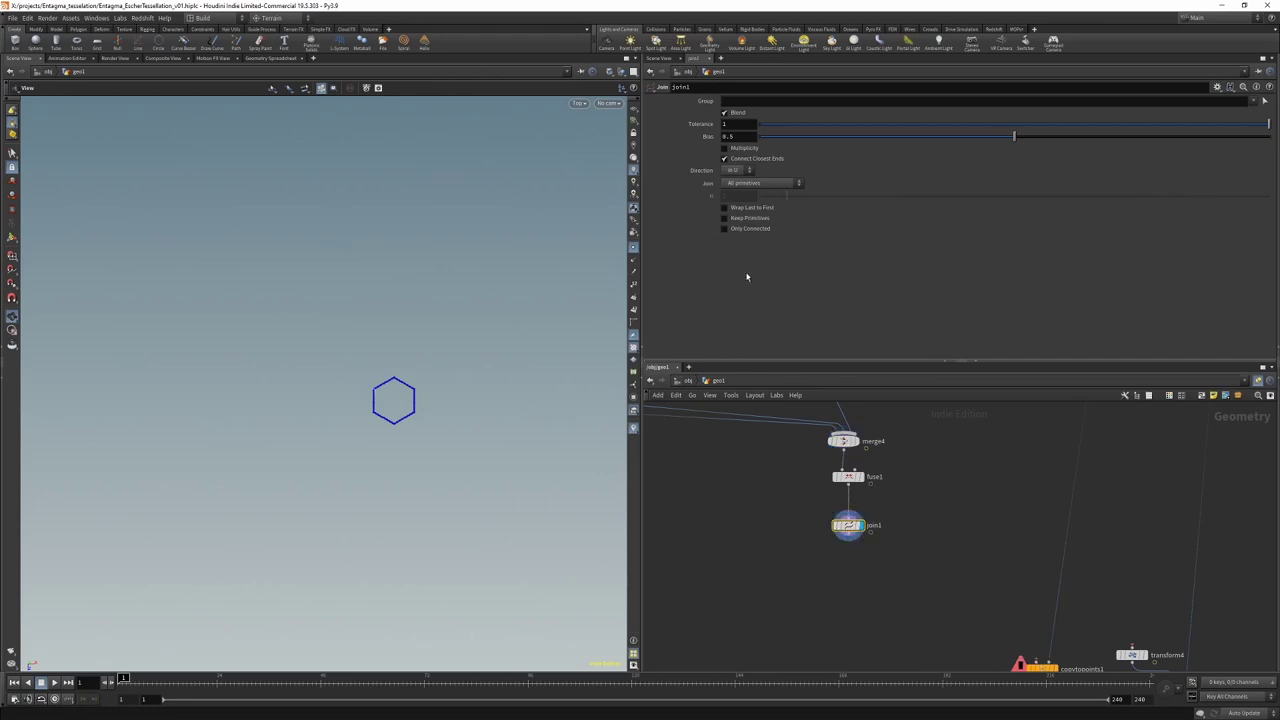
left_click(733, 229)
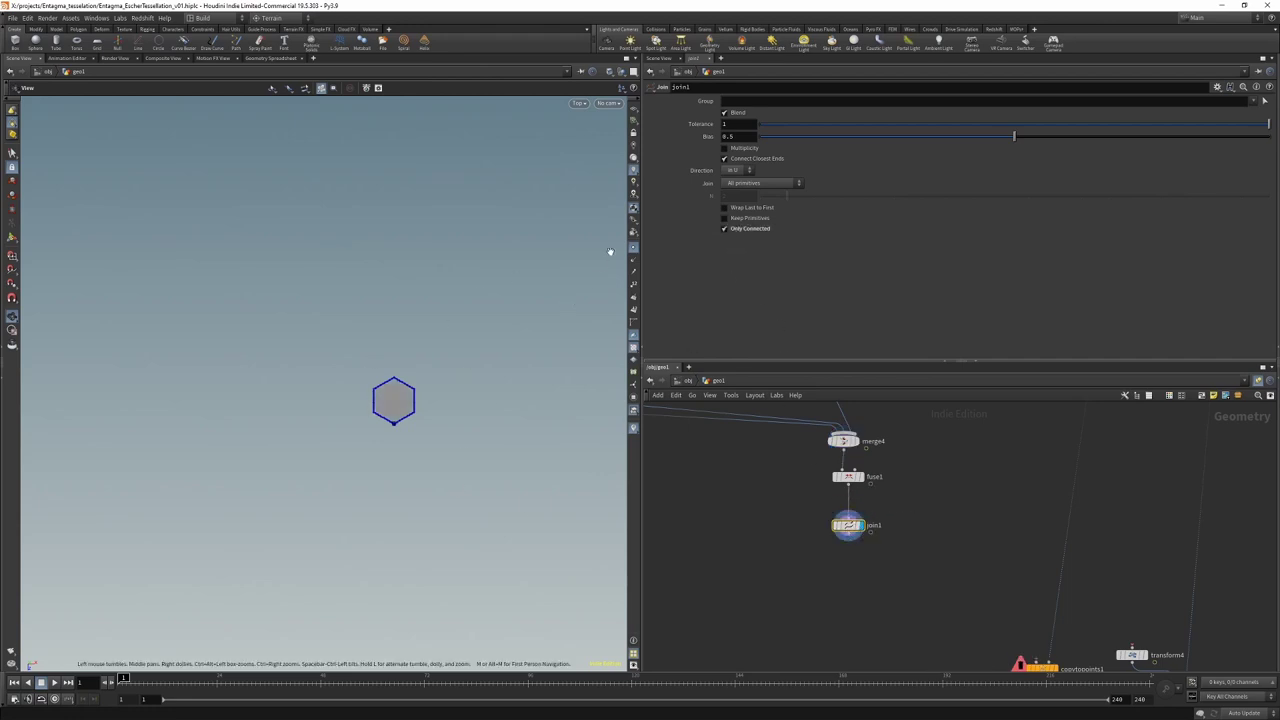
left_click(634, 249)
Step: Add a PolyExtrude below join1 with distance 0.04 and Output Back enabled
scroll(829, 580, "up", 2)
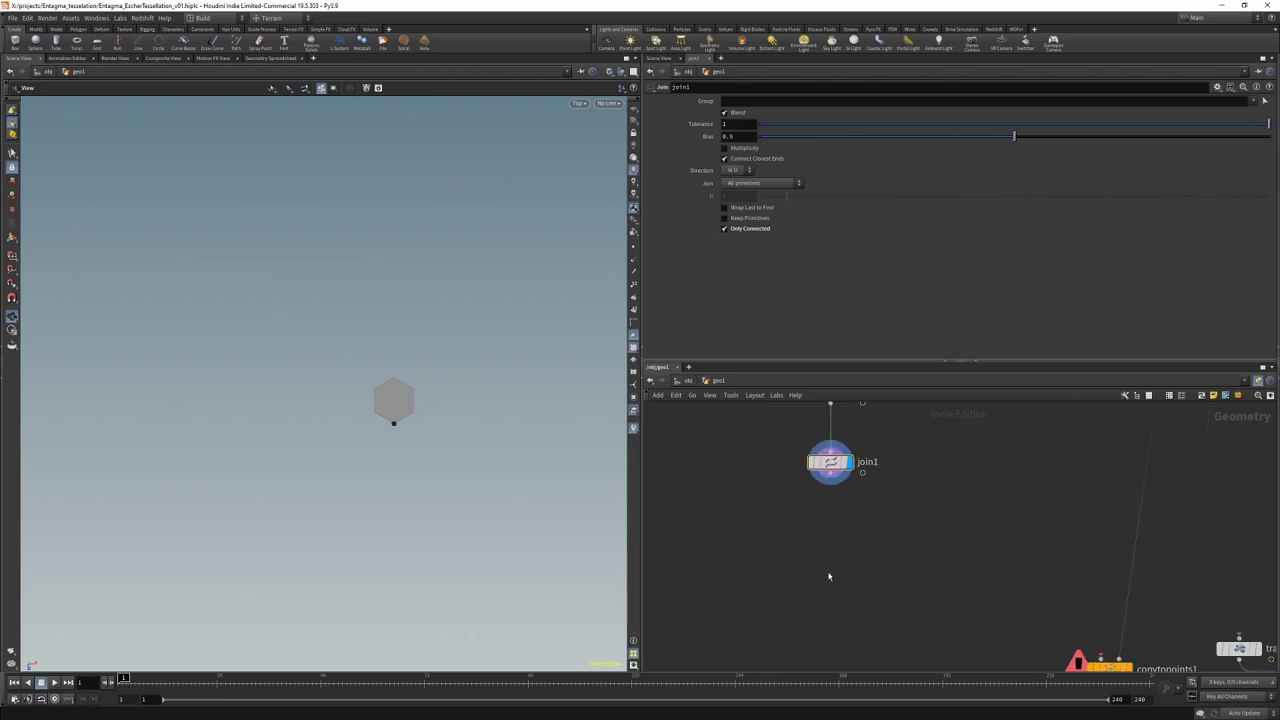
key("Tab")
key("Return")
left_click(829, 518)
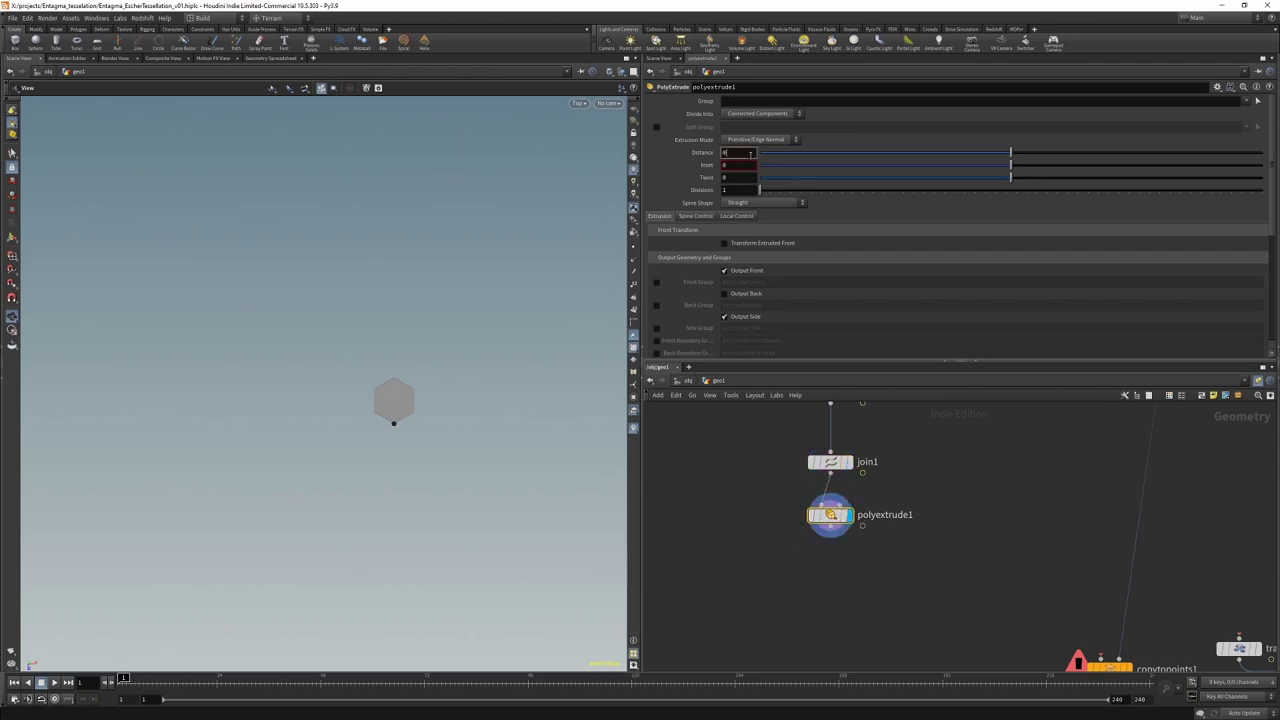
type("4")
key("Return")
left_click(724, 293)
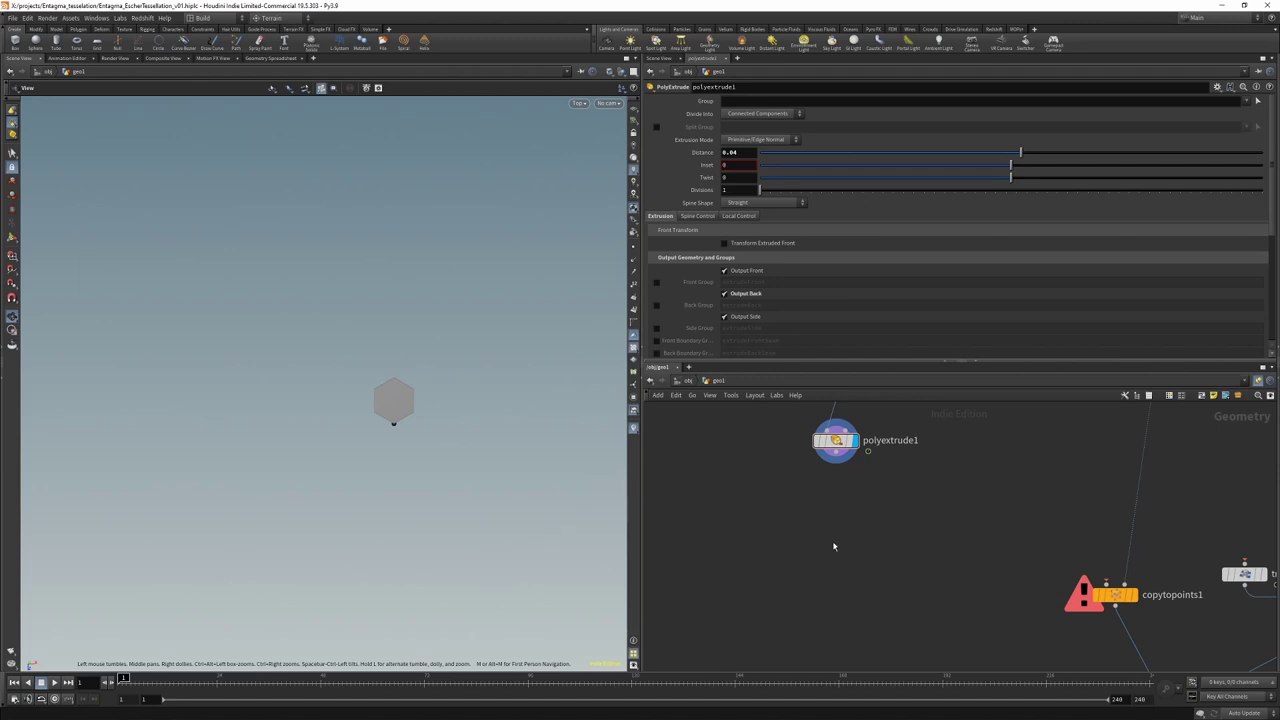
Step: Add VDB from Polygons below polyextrude1 with a voxel size of 0.005
key("Tab")
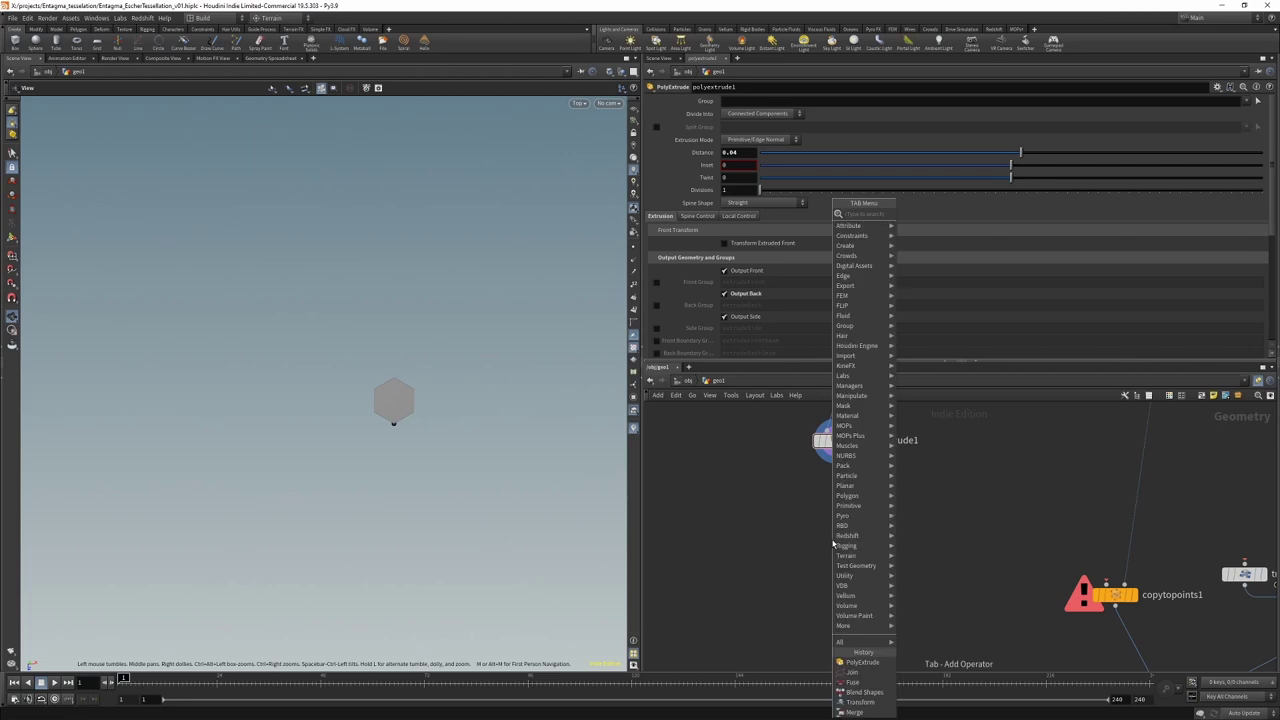
type("vdb frompo")
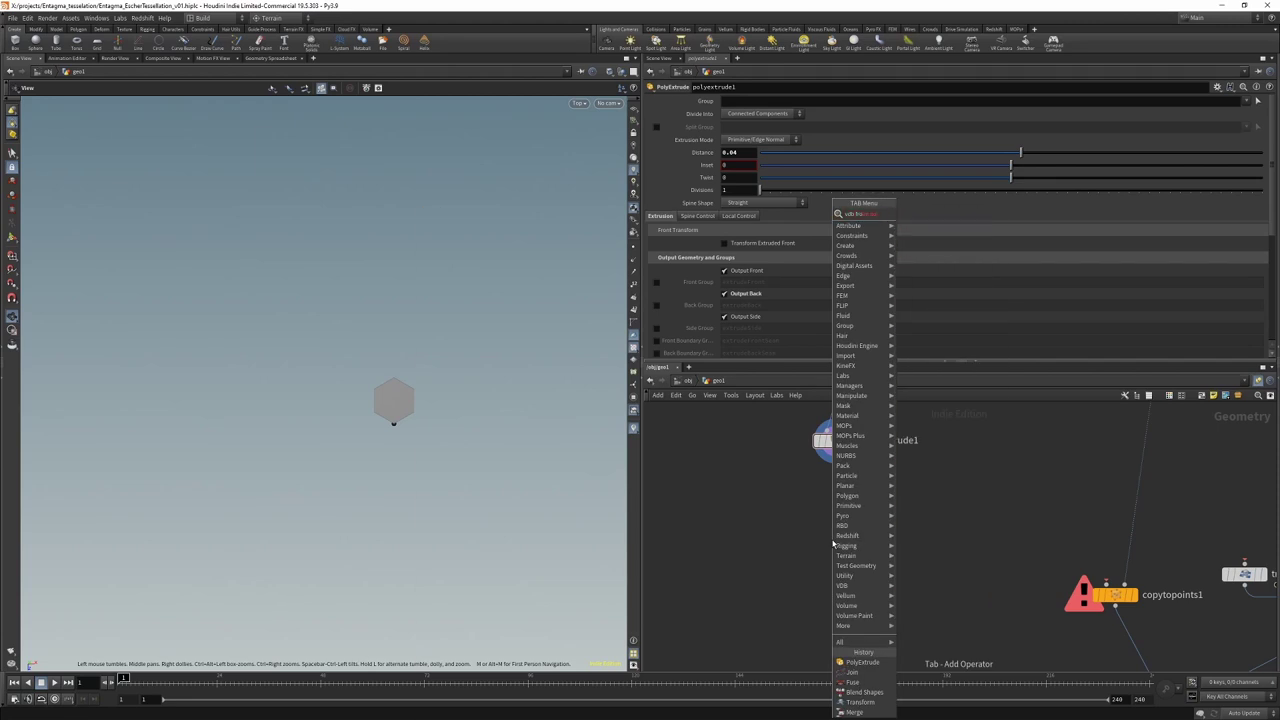
key("Return")
left_click(833, 491)
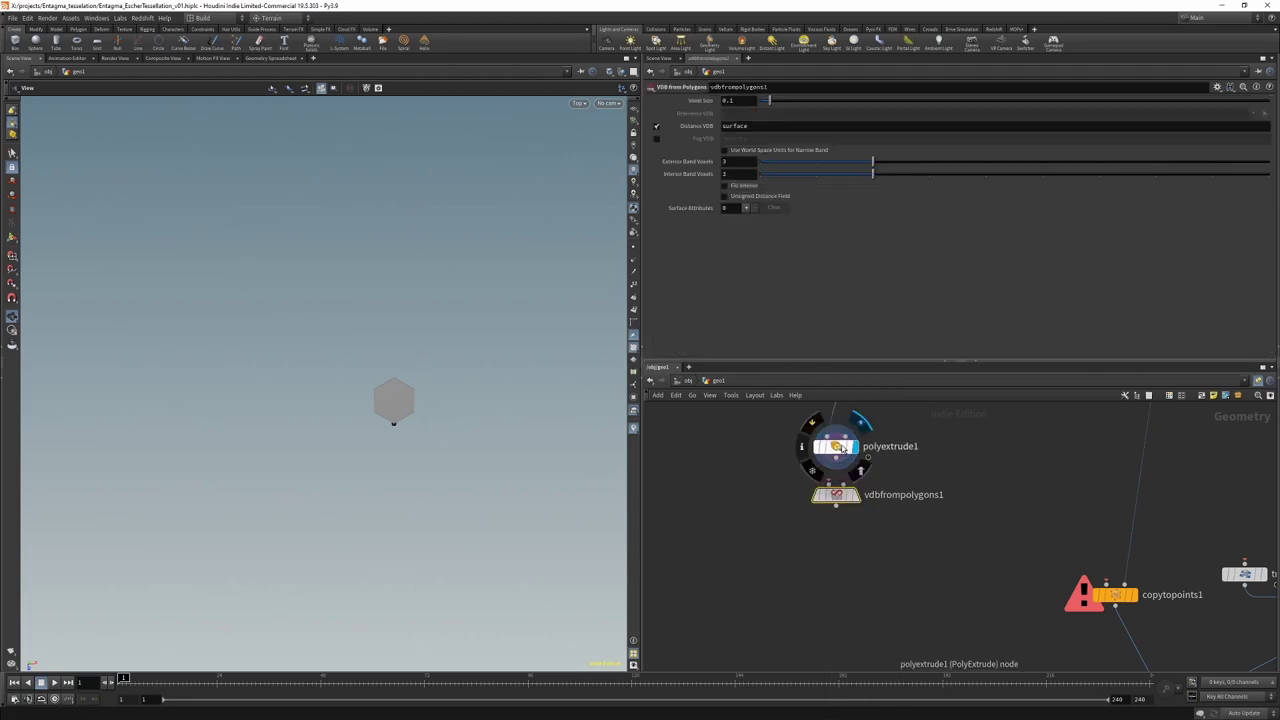
left_click_drag(851, 498, 847, 497)
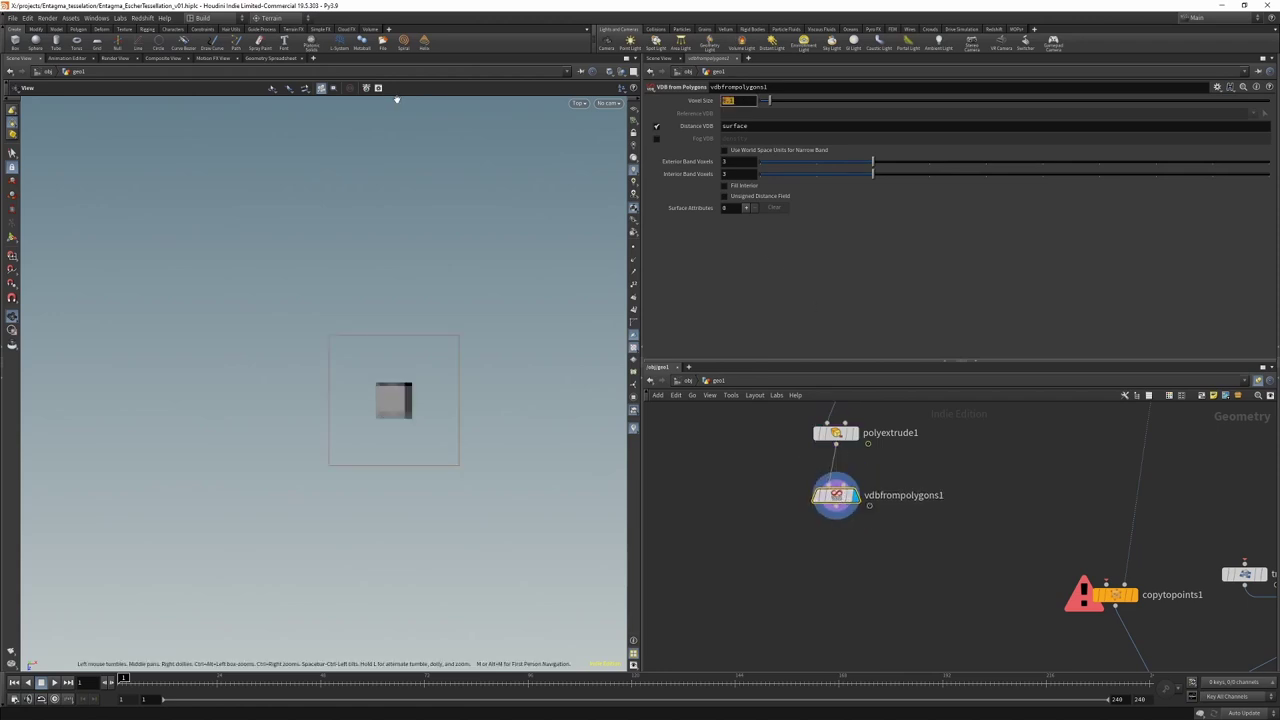
type(".005")
key("Return")
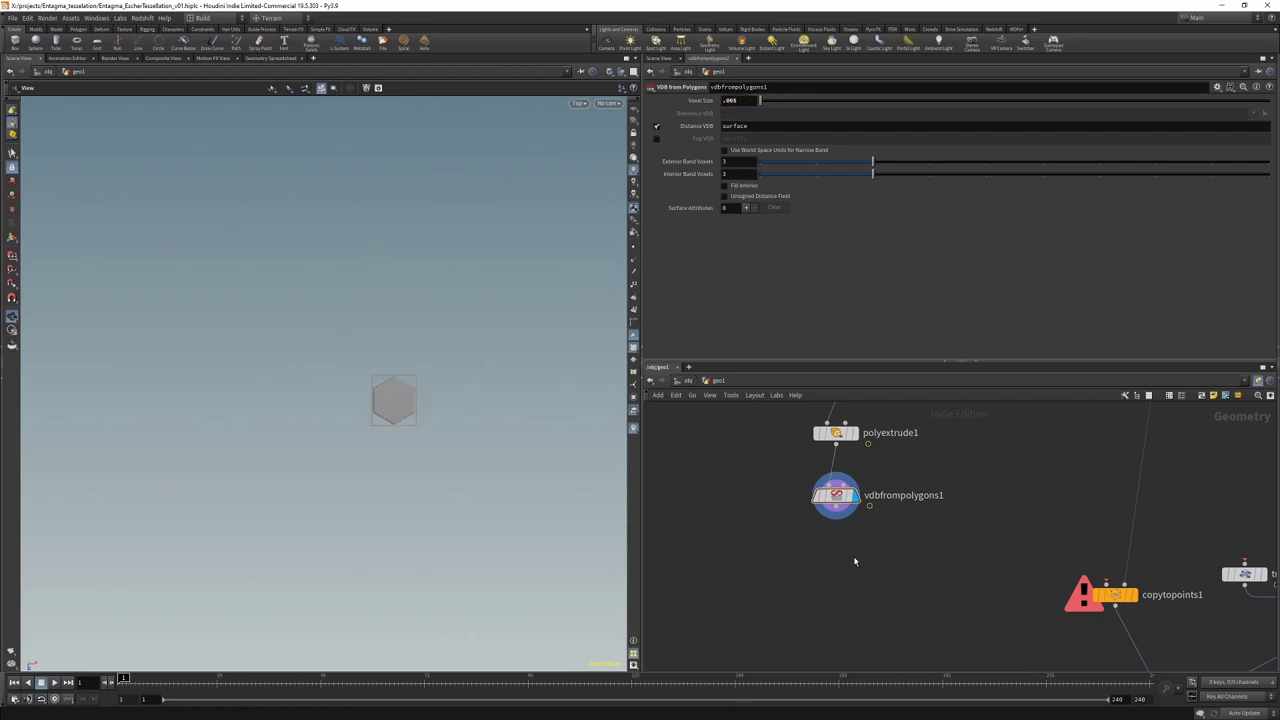
Step: Add a VDB Smooth SDF node below vdbfrompolygons1
key("Tab")
type("vdb smooth")
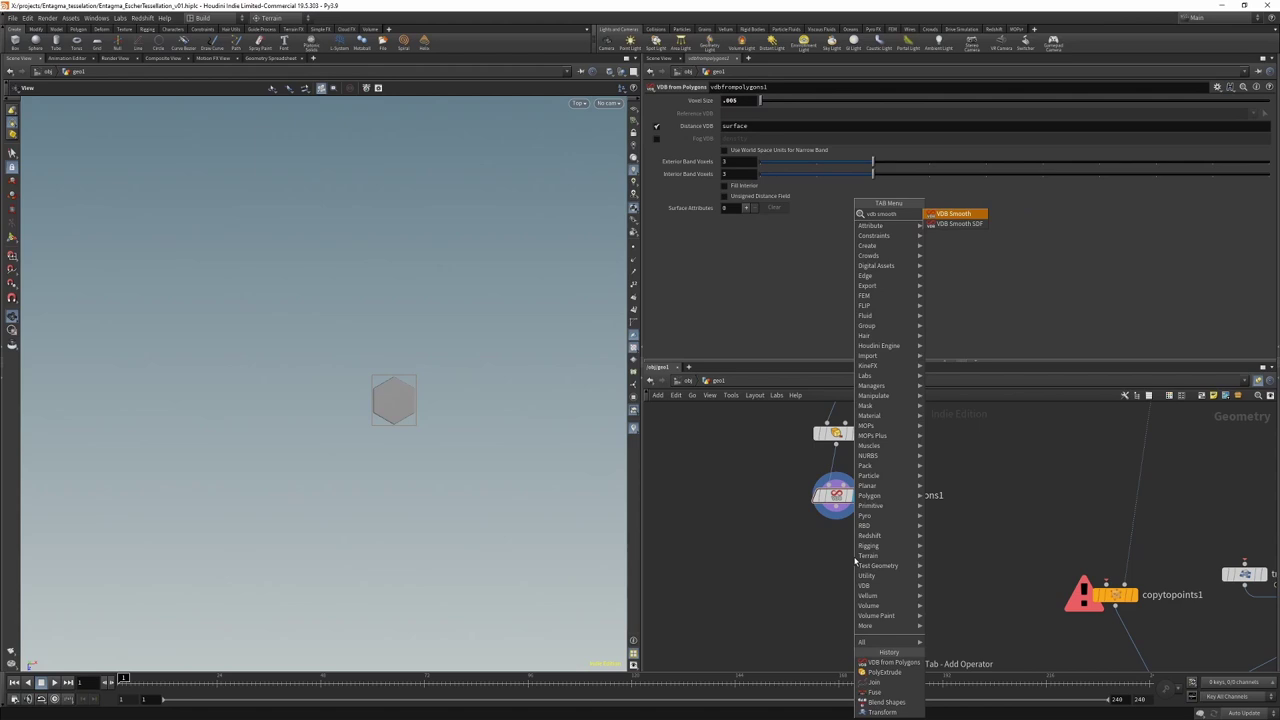
key("Down")
key("Return")
left_click(848, 560)
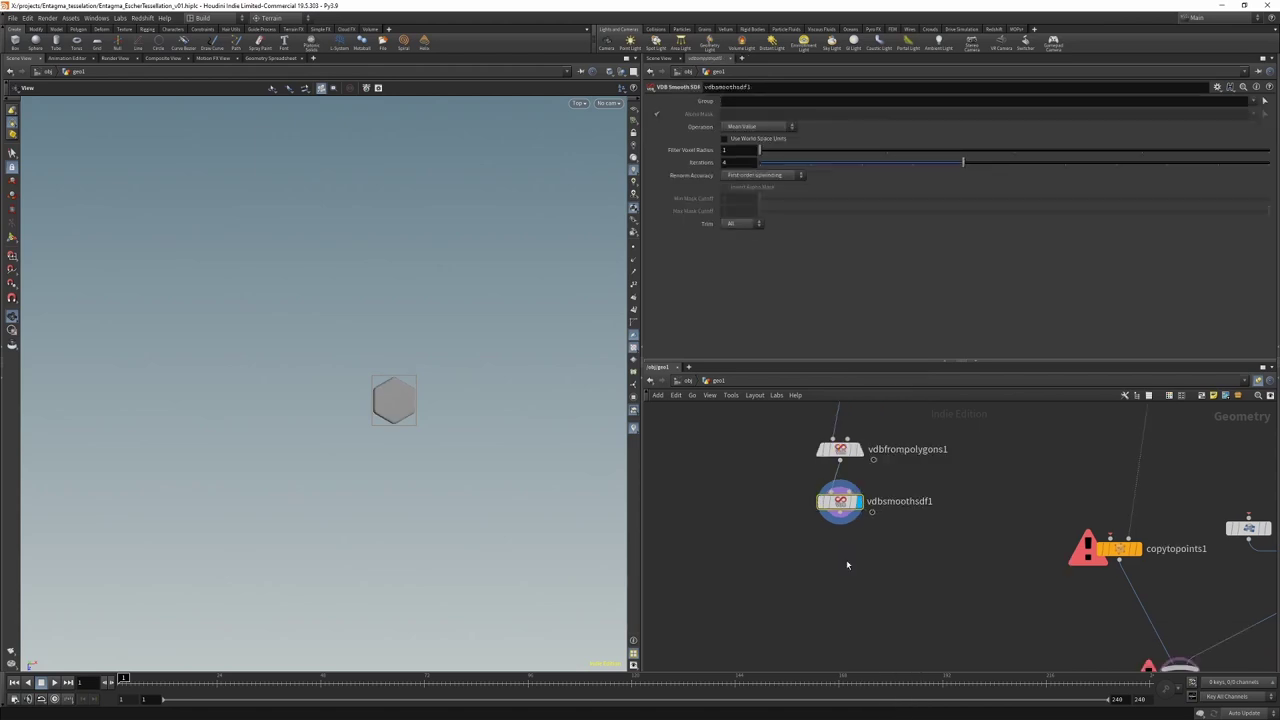
Step: Add Convert VDB below vdbsmoothsdf1, converting to Polygons with adaptivity 0.1
key("Tab")
type("convert")
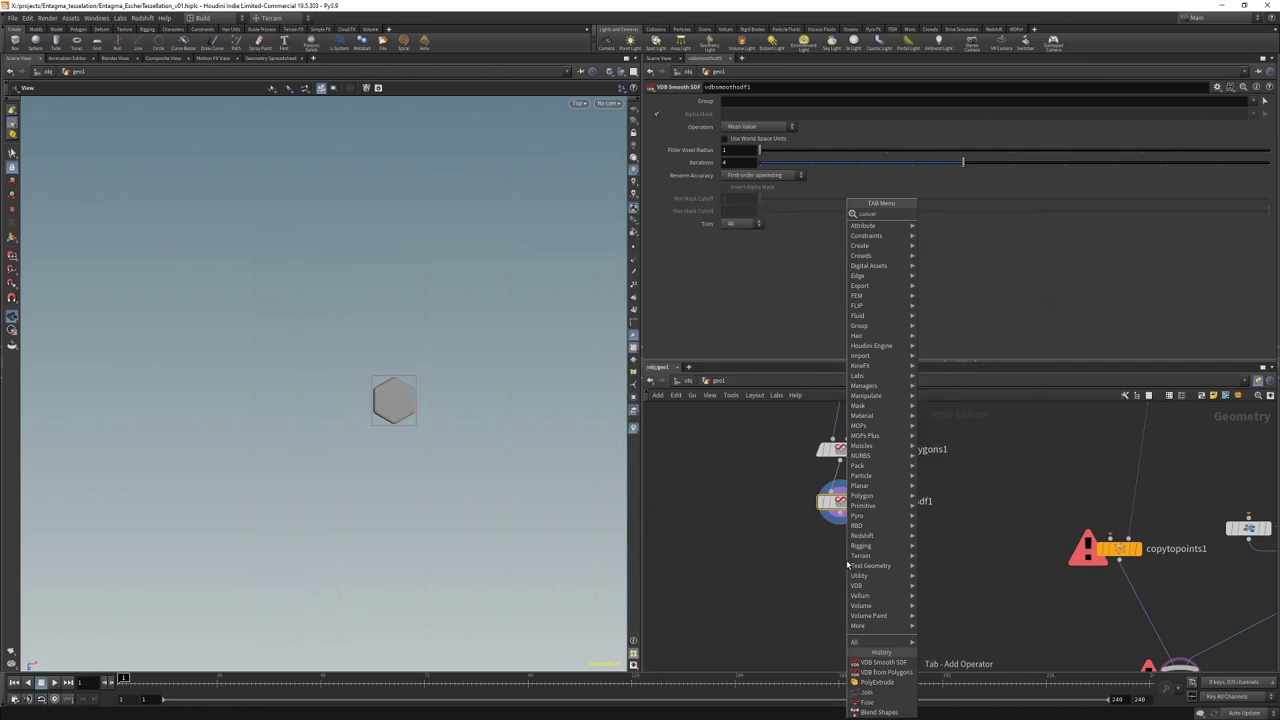
key("Down")
key("Down")
key("Down")
key("Down")
key("Return")
left_click(846, 560)
left_click(742, 114)
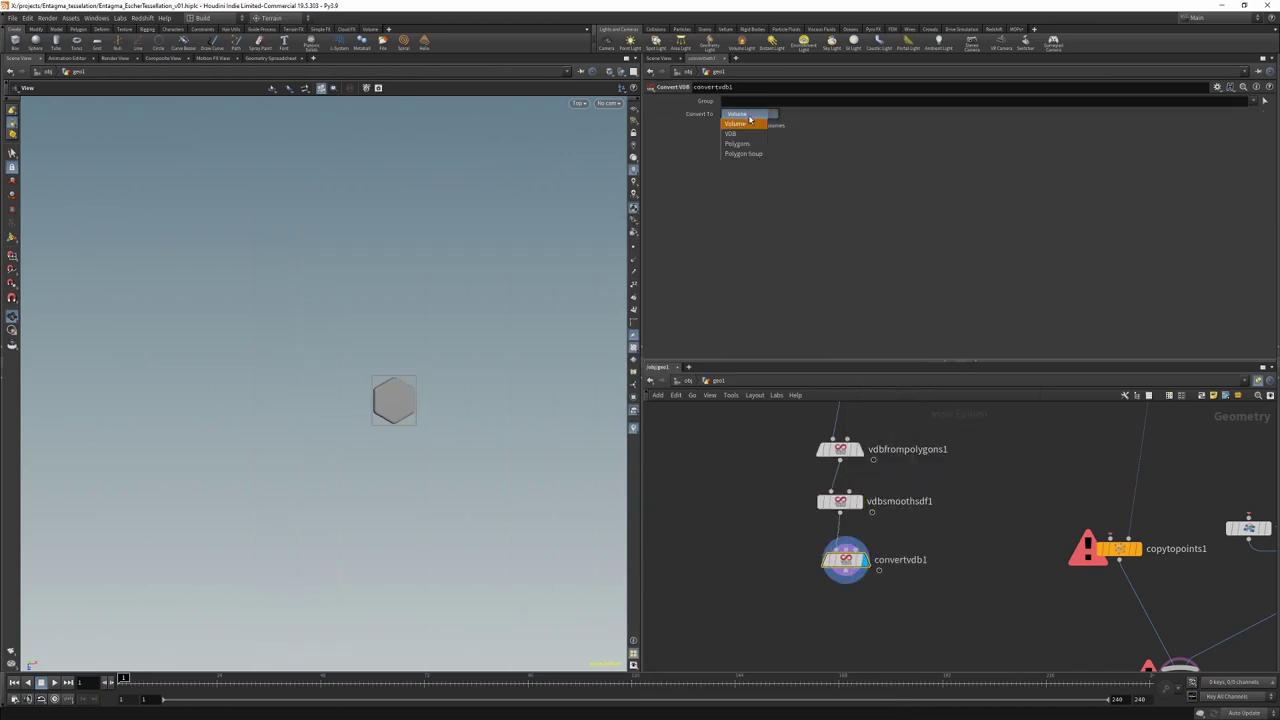
left_click(745, 146)
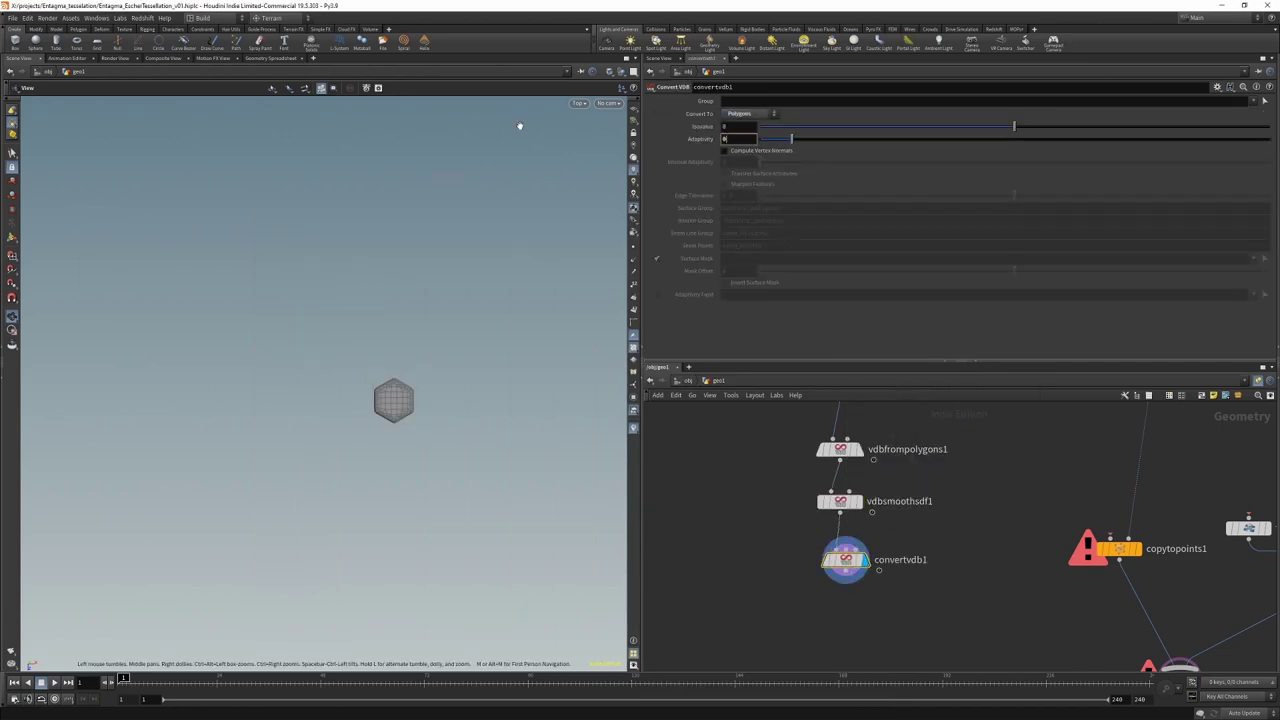
type(".1")
key("Return")
scroll(816, 565, "down", 2)
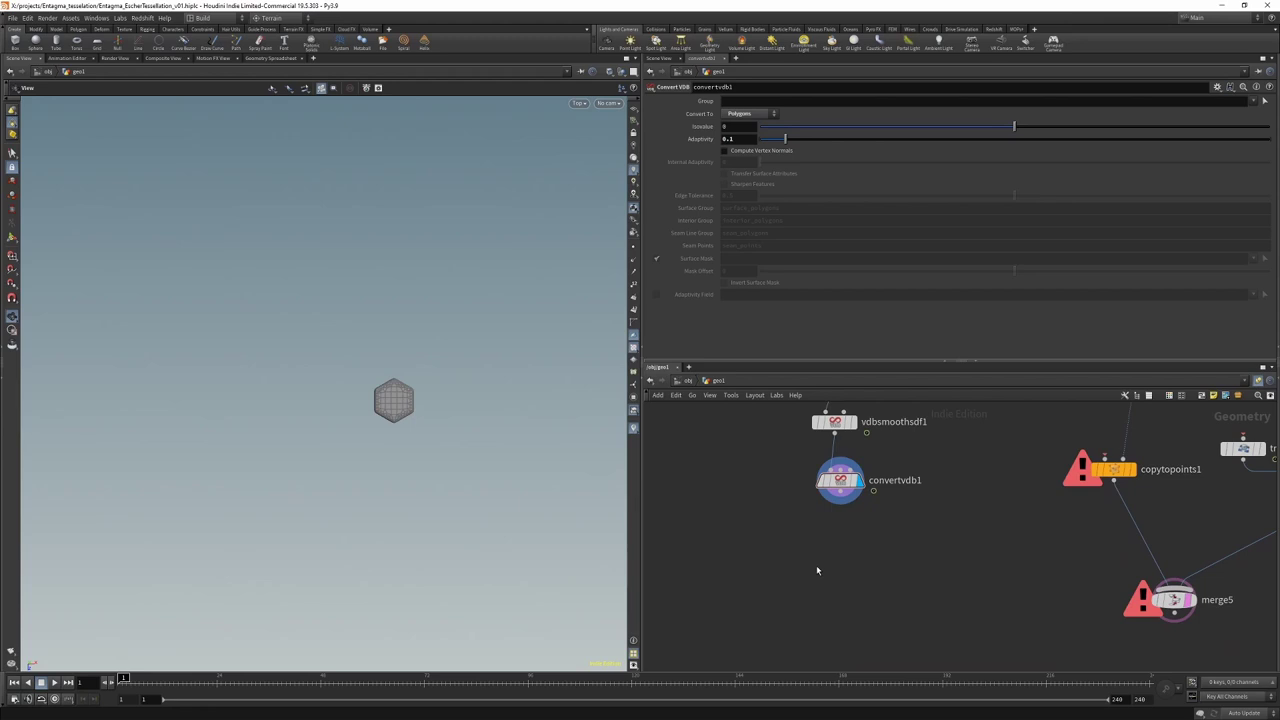
Step: Add transform8 below convertvdb1 with a uniform scale of 1.115 and display it
key("Tab")
type("tran")
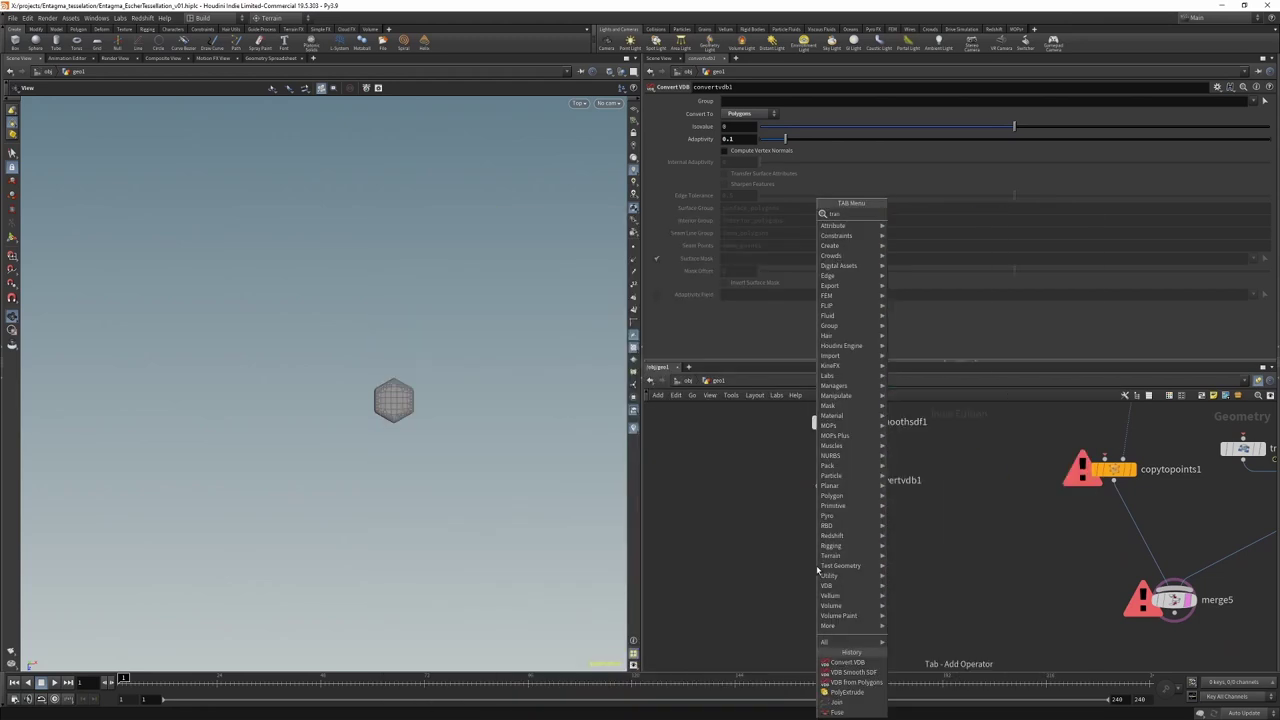
key("Return")
left_click(853, 540)
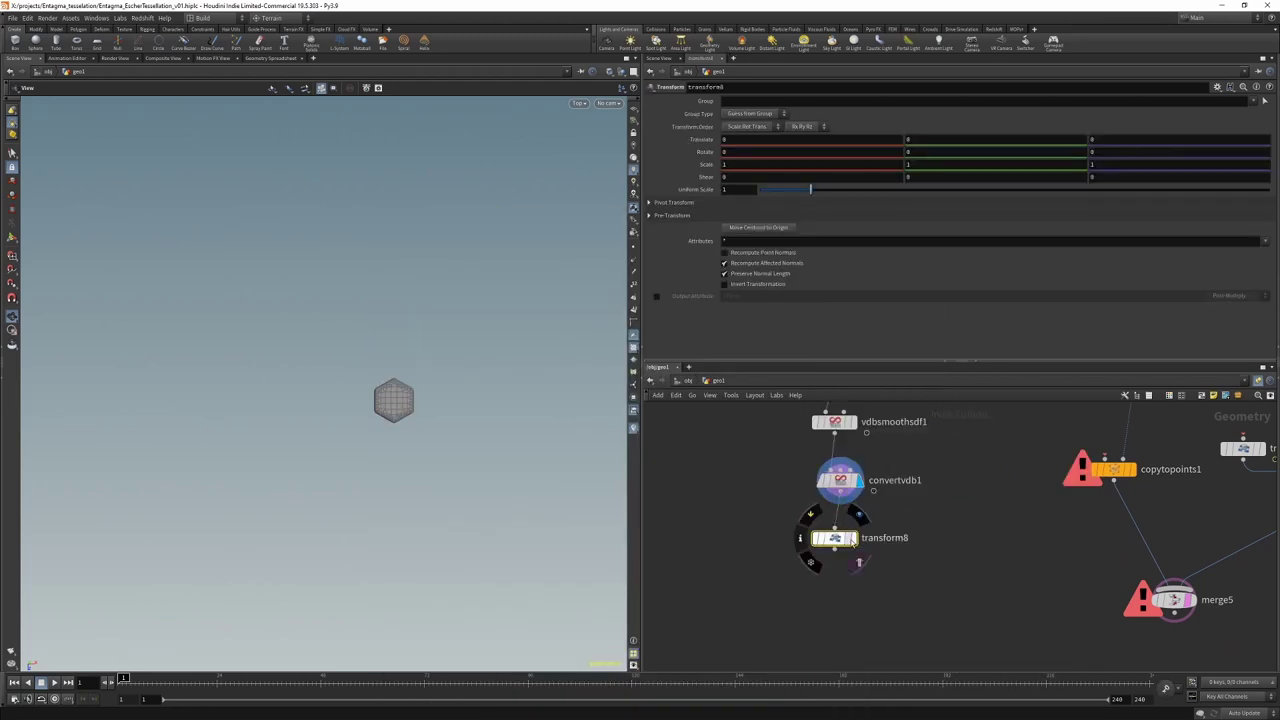
left_click(858, 561)
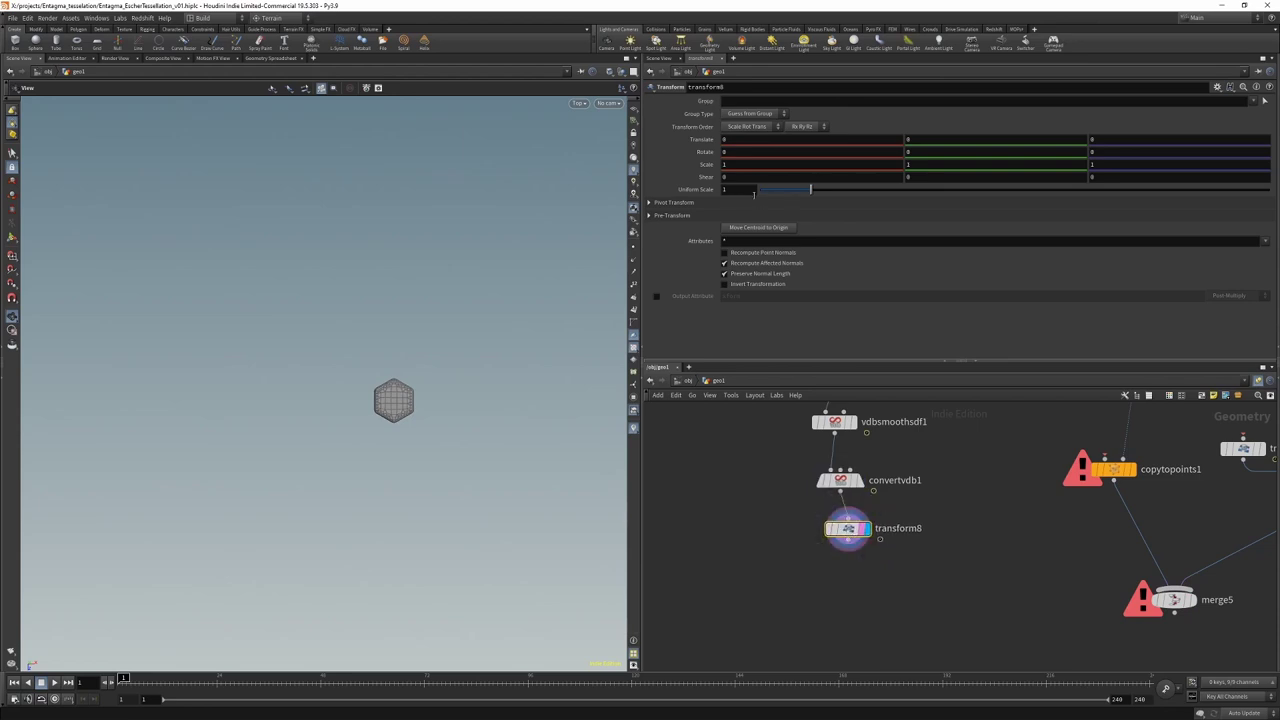
left_click(745, 189)
type(".115")
key("Return")
Step: Wire transform8 into copytopoints1's first input and display merge5's hexagon tiling
left_click(858, 551)
middle_click_drag(1023, 450, 880, 450)
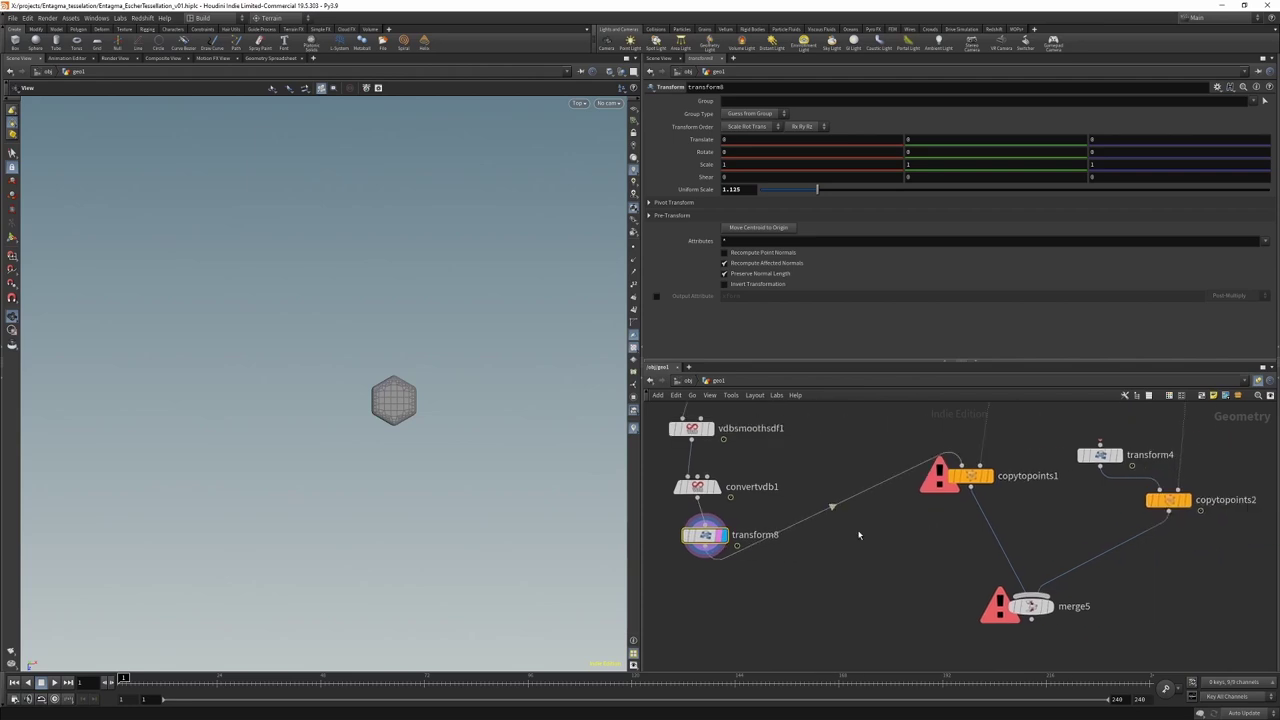
left_click(1058, 606)
scroll(859, 584, "down", 3)
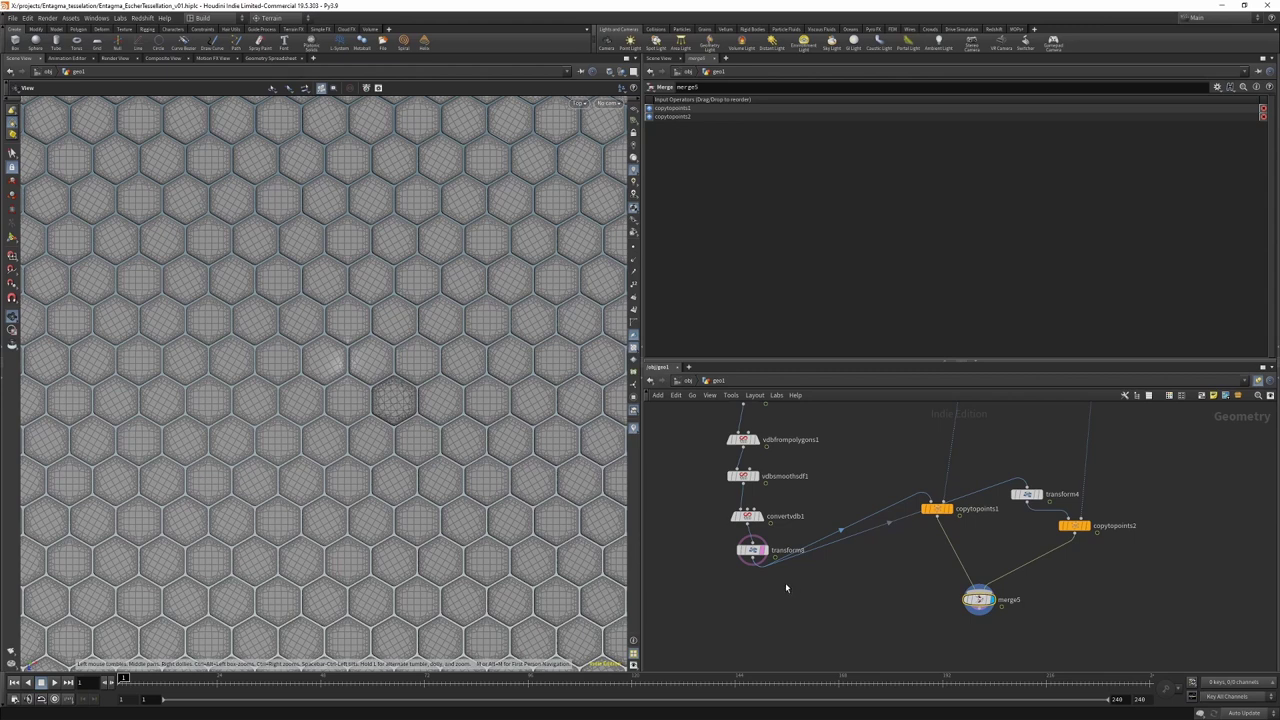
mouse_move(764, 550)
key("alt+Tab")
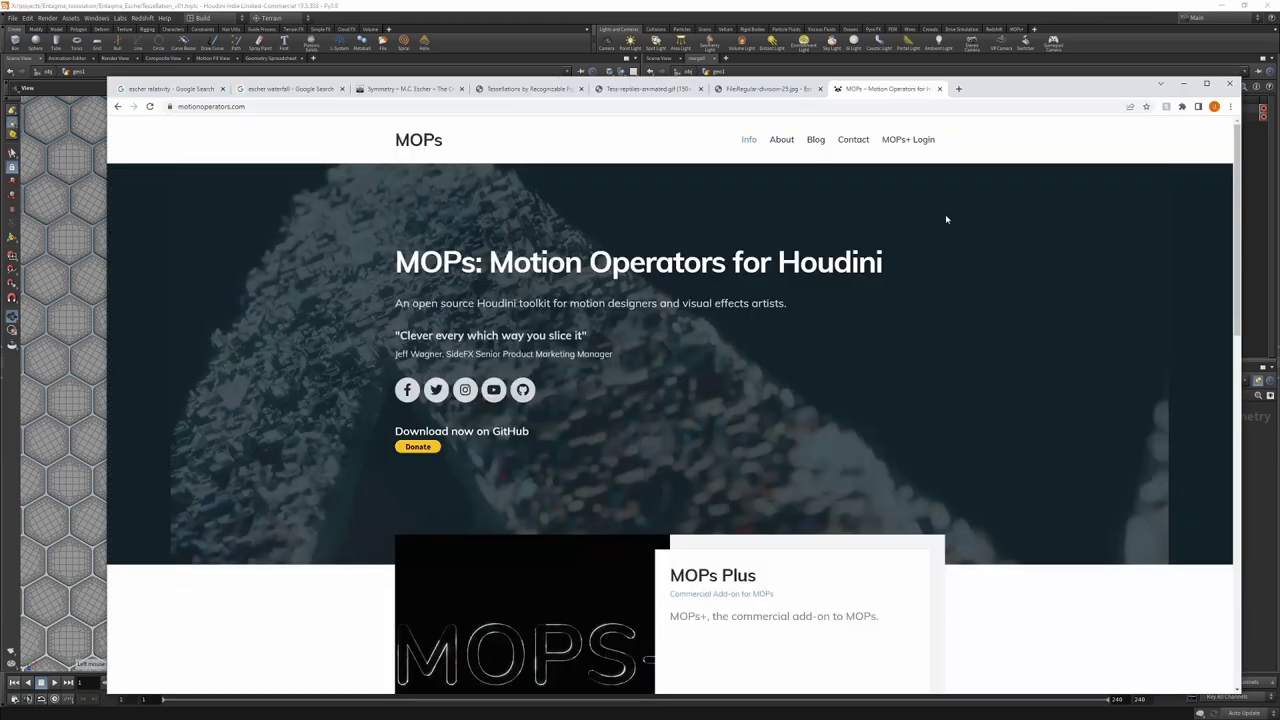
key("alt+Tab")
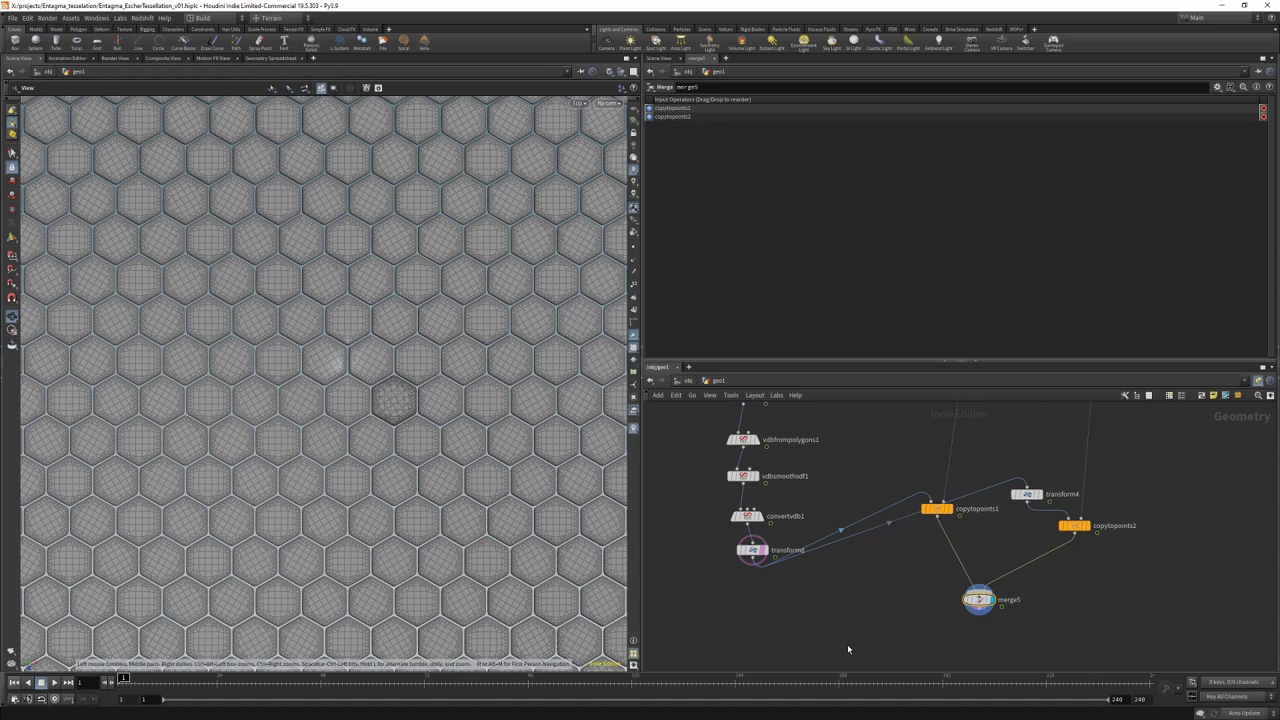
Step: Add a File Cache below transform8 with Explicit path $HIP/geo/$HIPNAME/$OS/
middle_click_drag(780, 630, 840, 575)
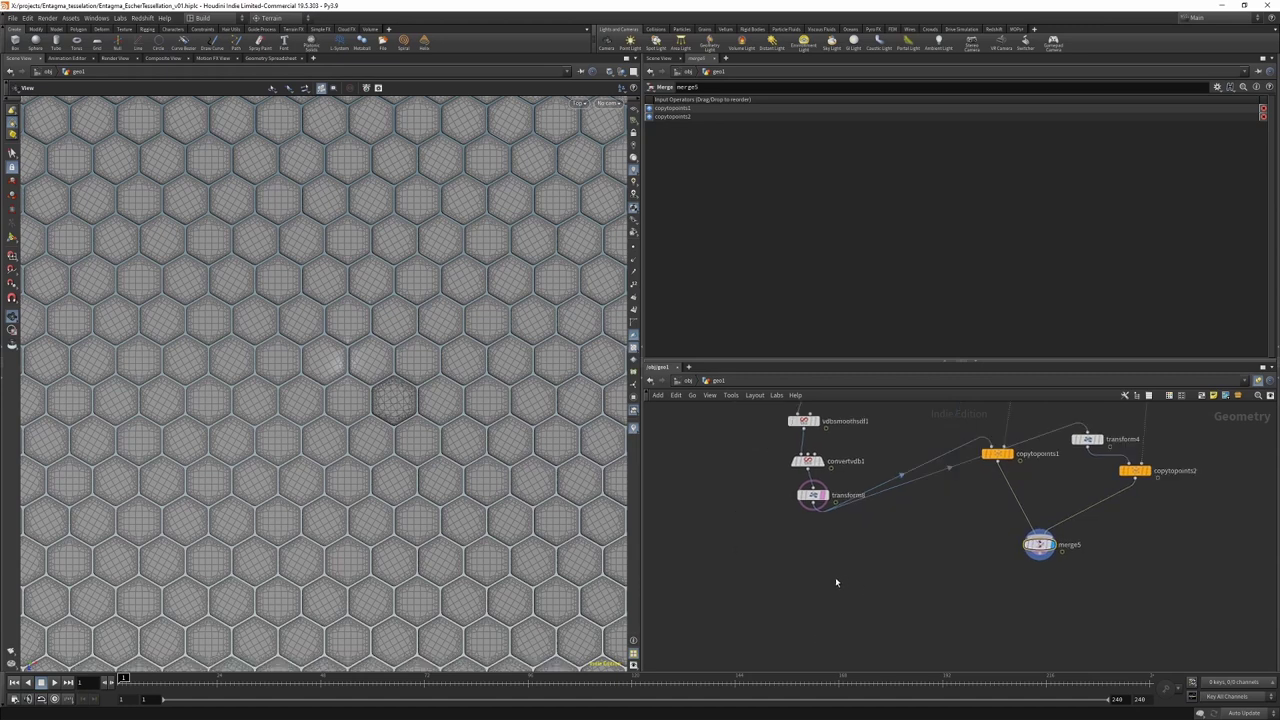
key("Tab")
left_click(826, 566)
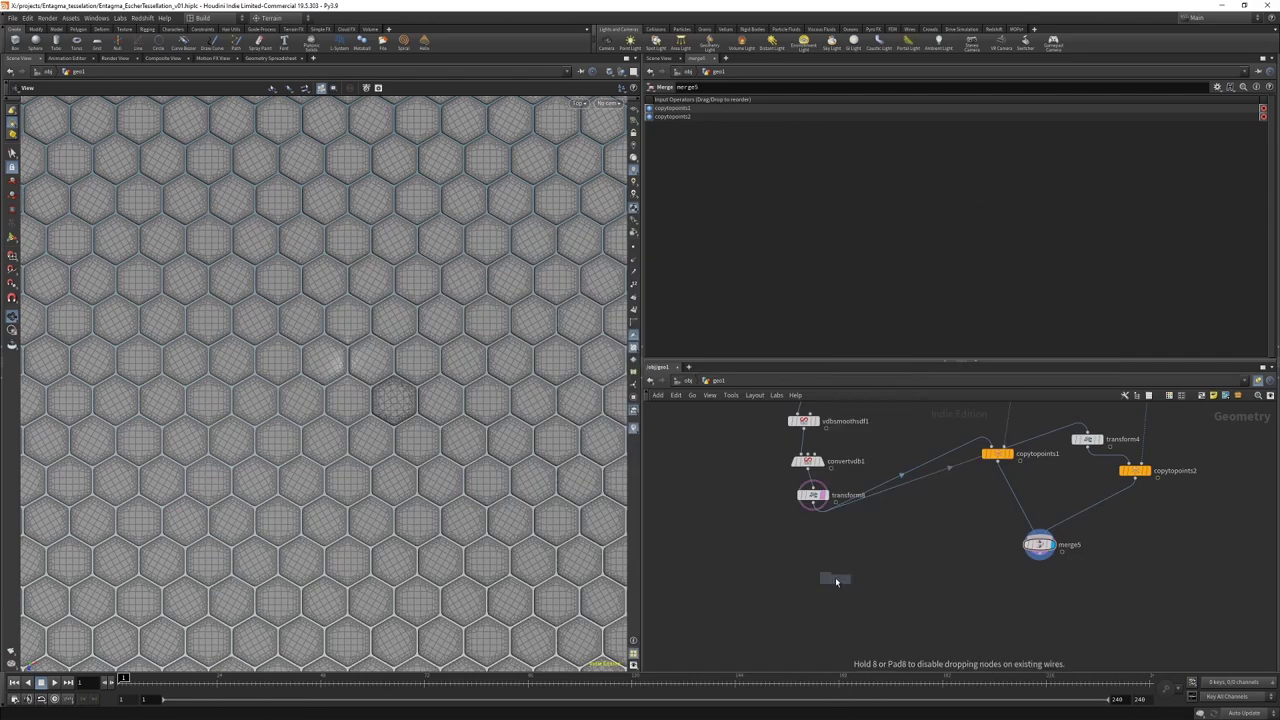
left_click(818, 557)
left_click(743, 114)
left_click(750, 127)
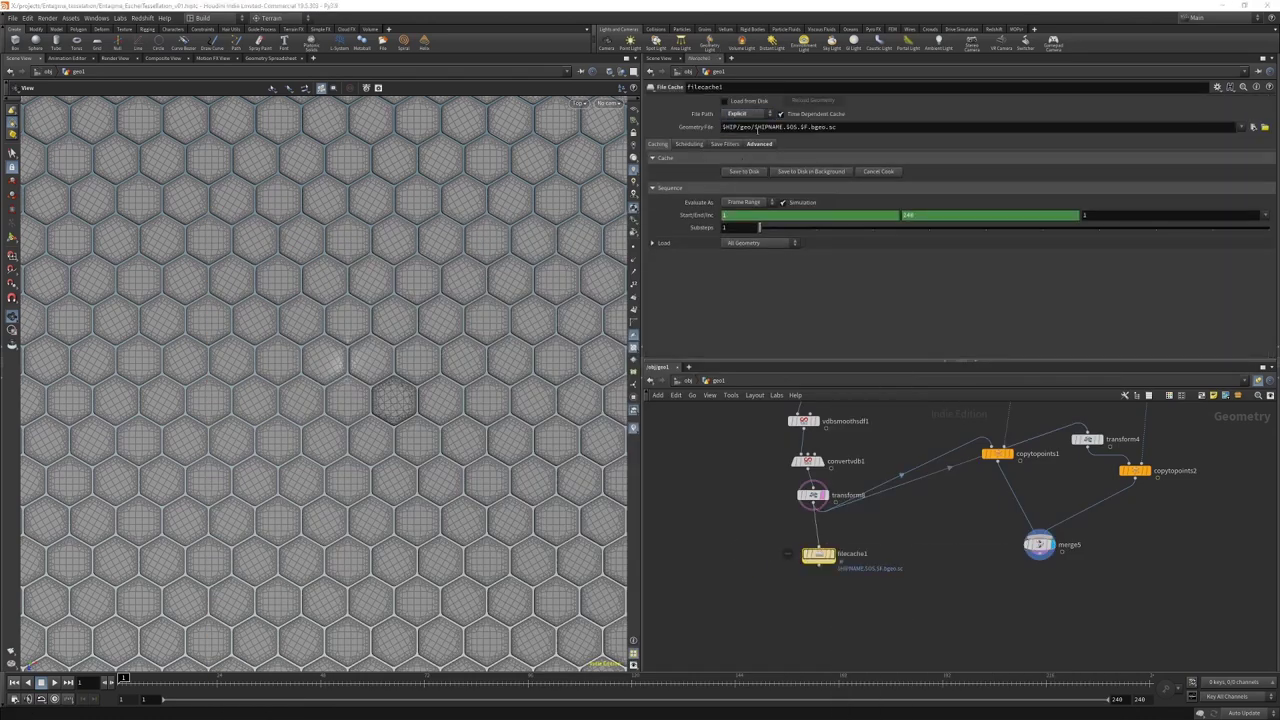
left_click_drag(752, 127, 762, 153)
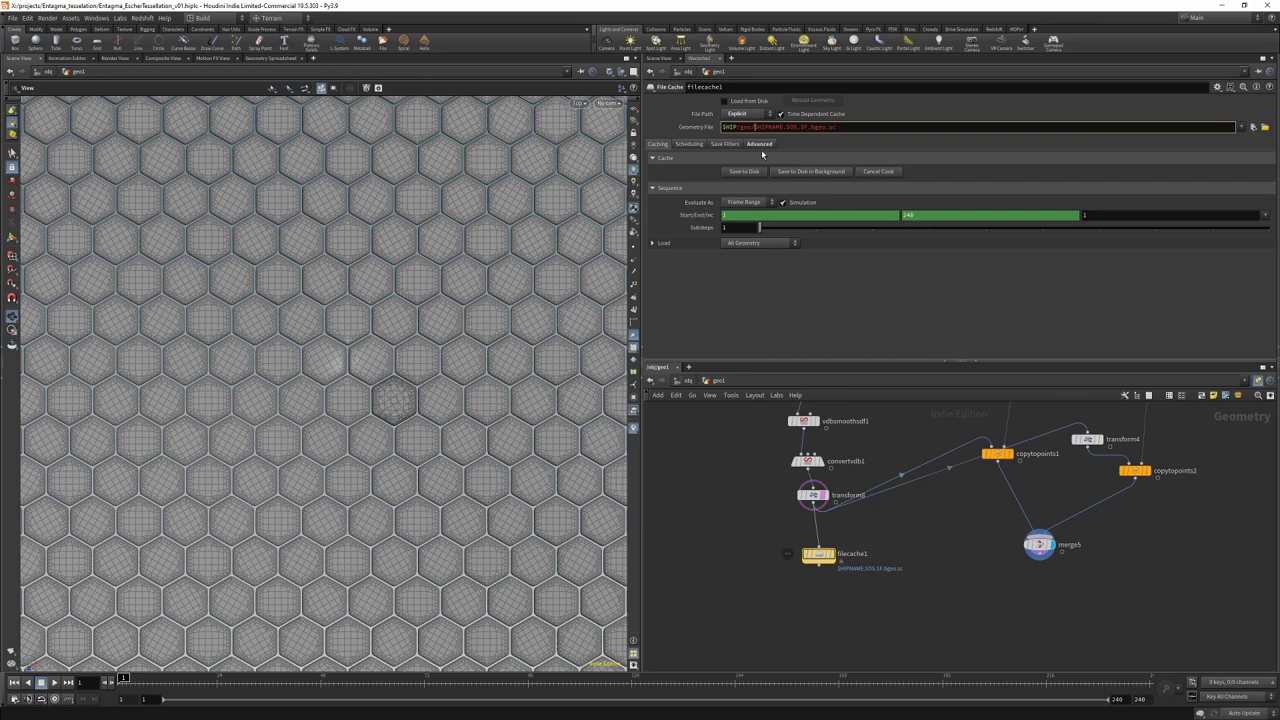
type("$HIPNAME/")
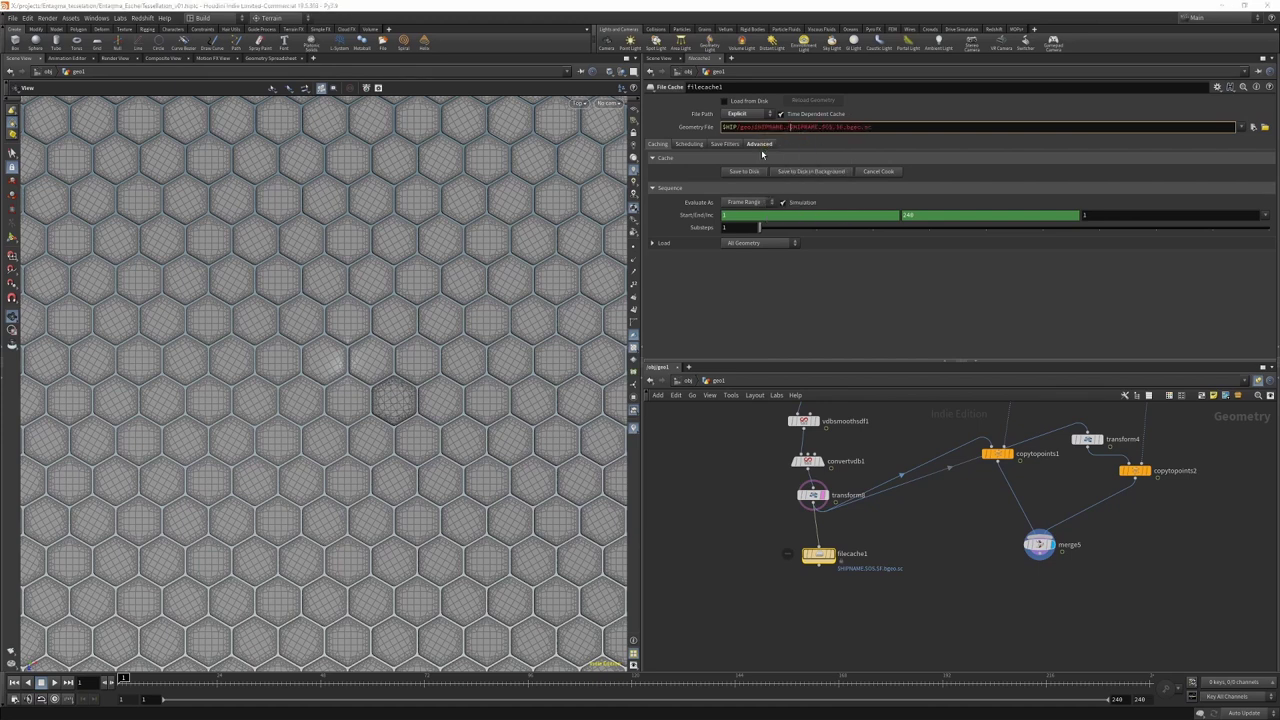
type("$OS/")
key("Return")
Step: Rename the cache node Post-VDB_cache and save its frames to disk
double_click(851, 553)
type("Post-VDB_cache")
key("Return")
left_click(744, 171)
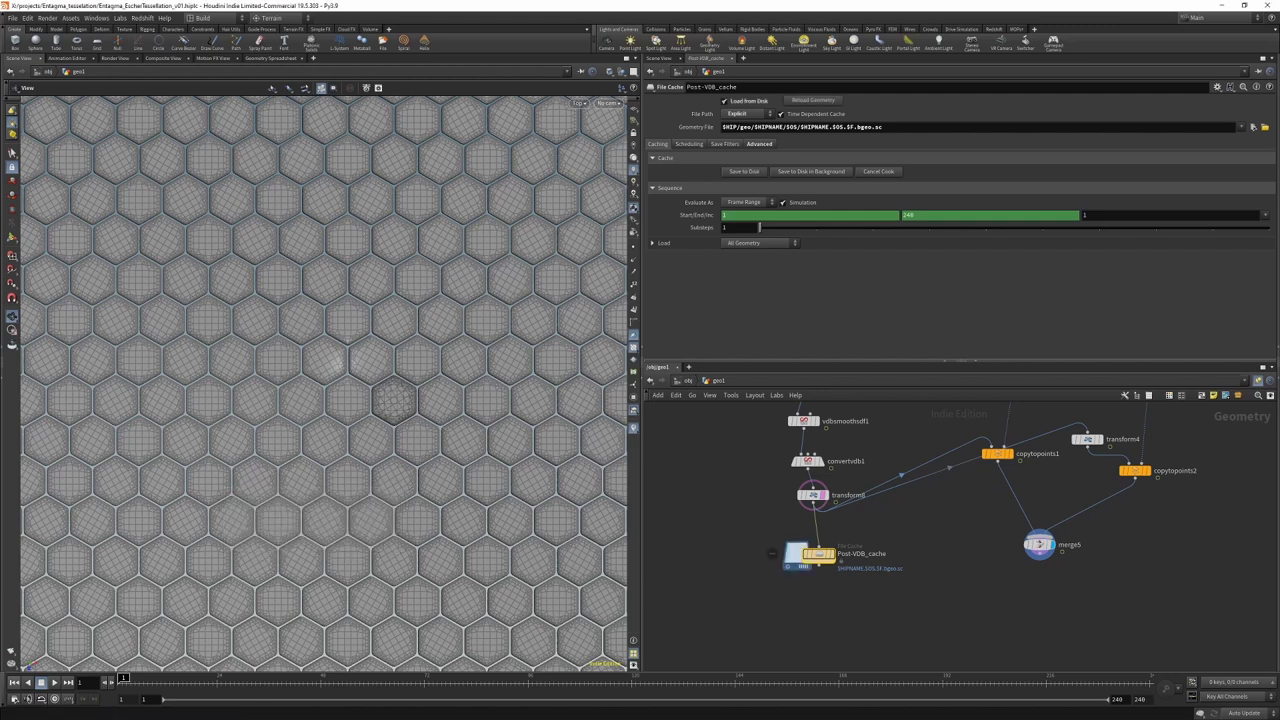
middle_click_drag(822, 641, 837, 536)
Step: Add a MOPs Instancer with one instance object of type File
key("Tab")
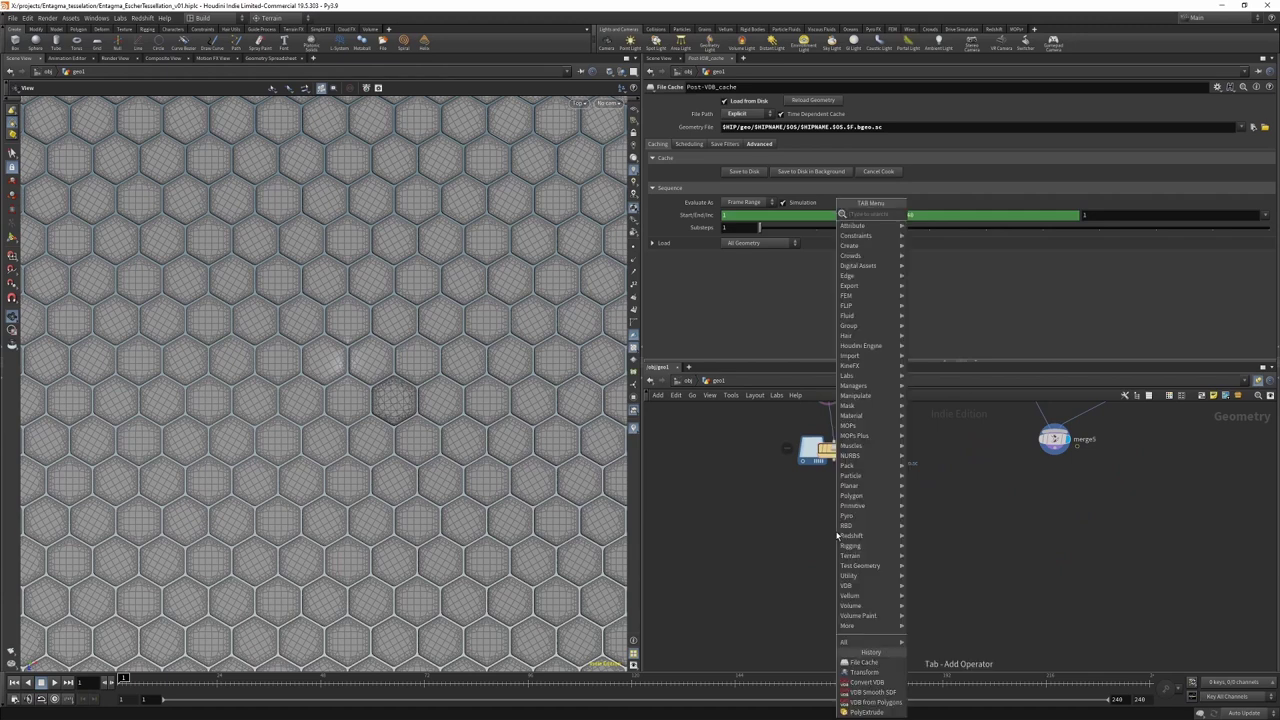
left_click(837, 535)
left_click(876, 518)
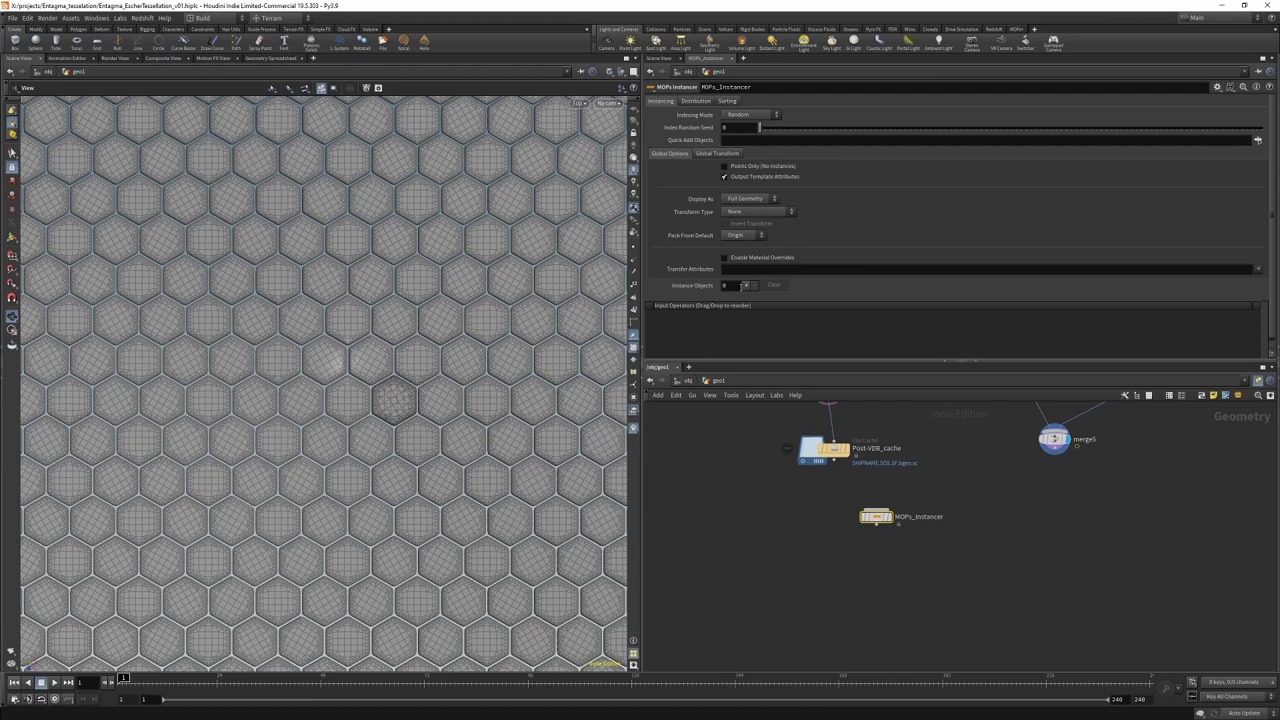
left_click(746, 285)
left_click(777, 300)
left_click(779, 319)
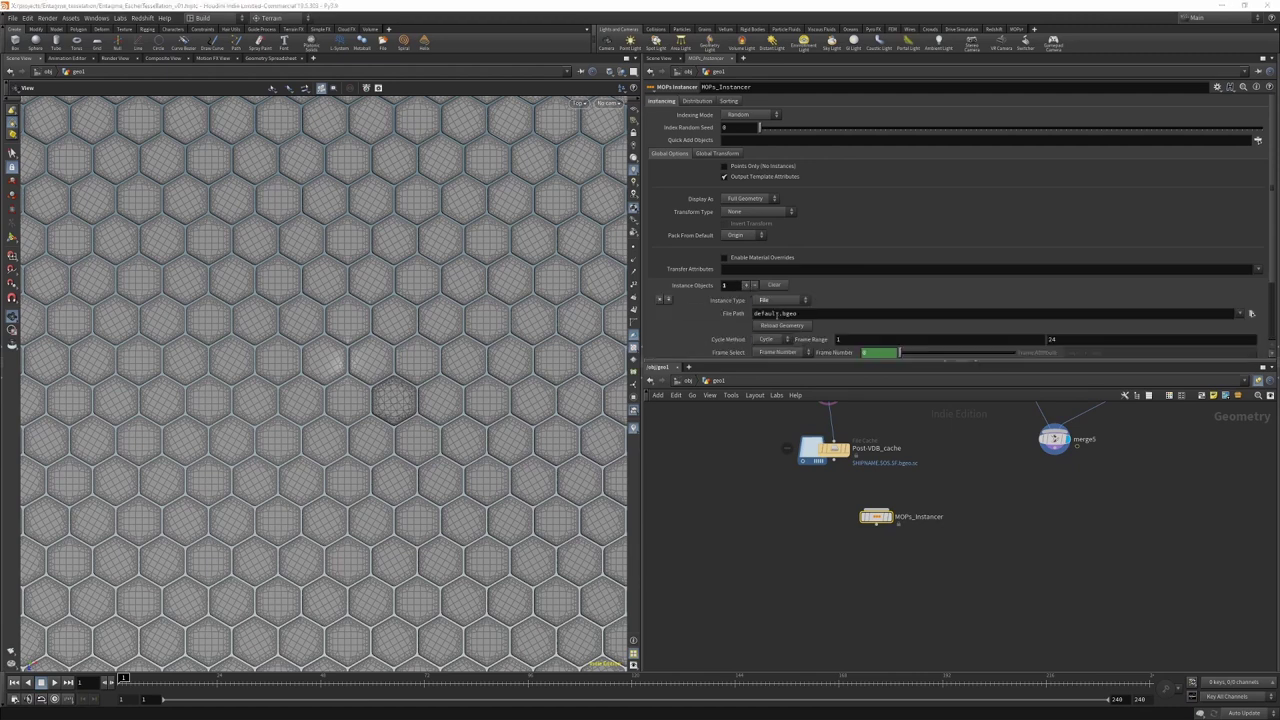
scroll(1159, 325, "down", 1)
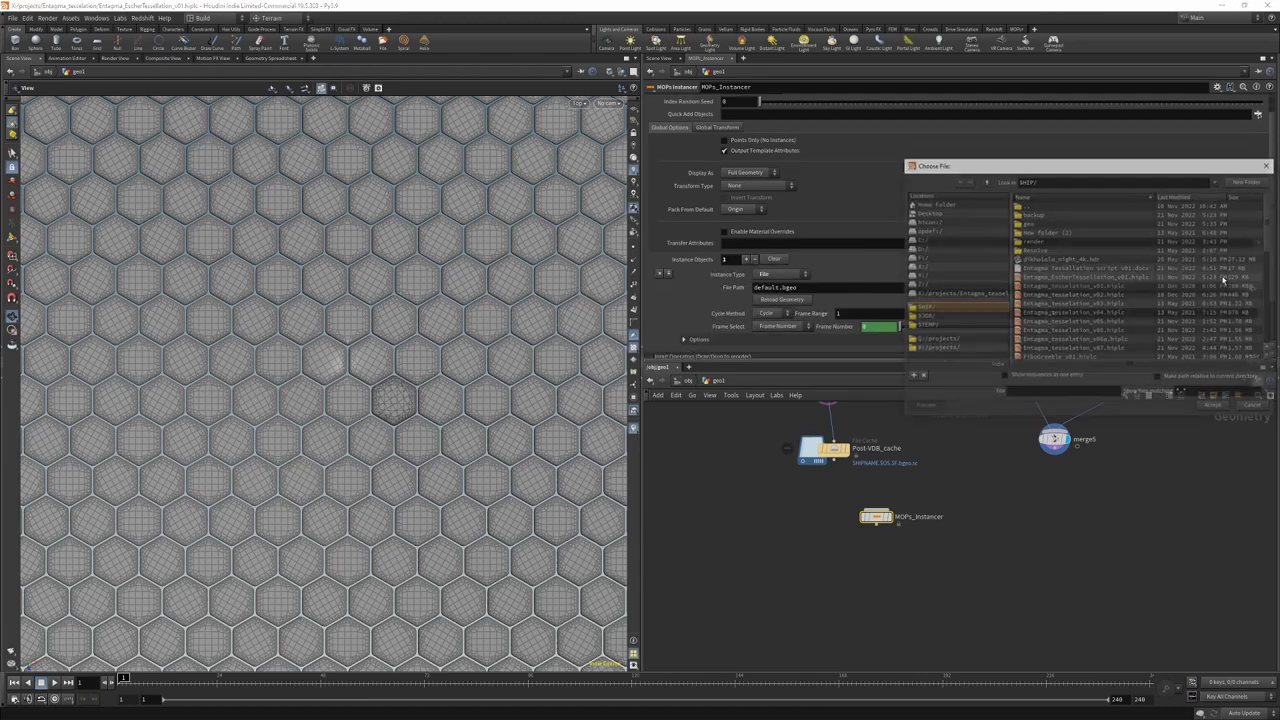
Step: Choose the Post-VDB_cache file sequence from the geo folder as the instance file
left_click(1251, 287)
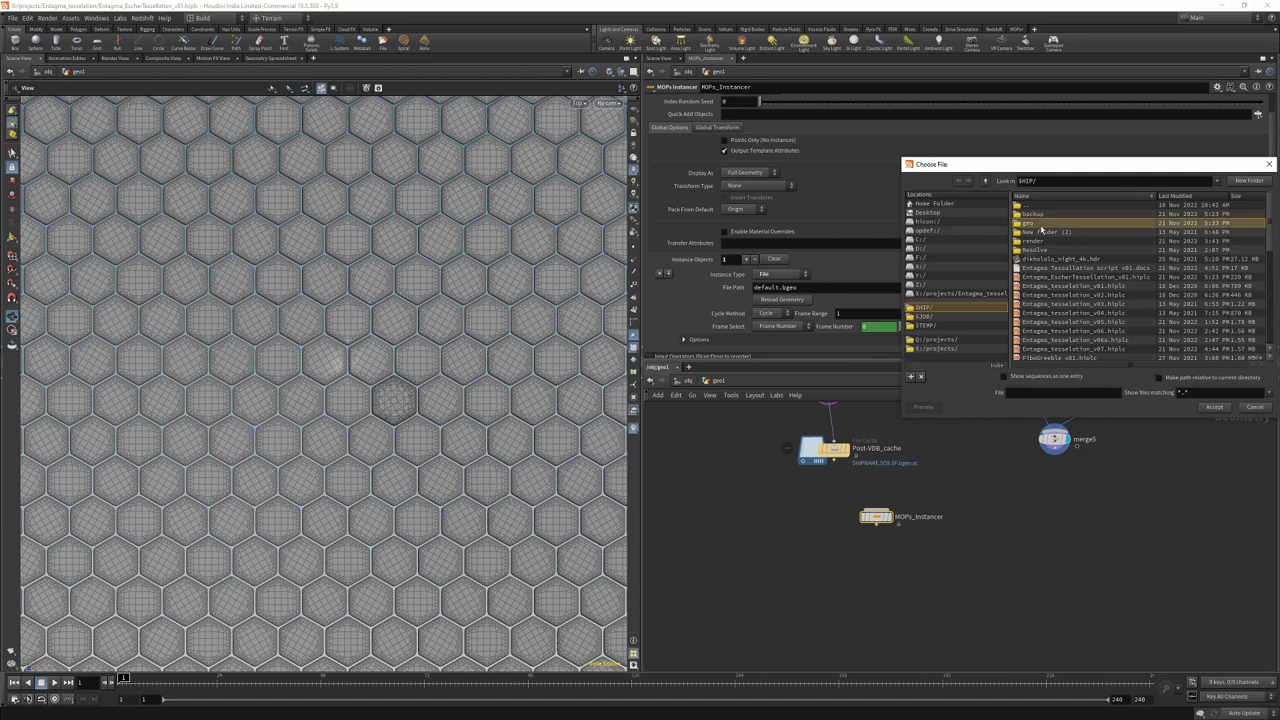
double_click(1030, 222)
double_click(1068, 214)
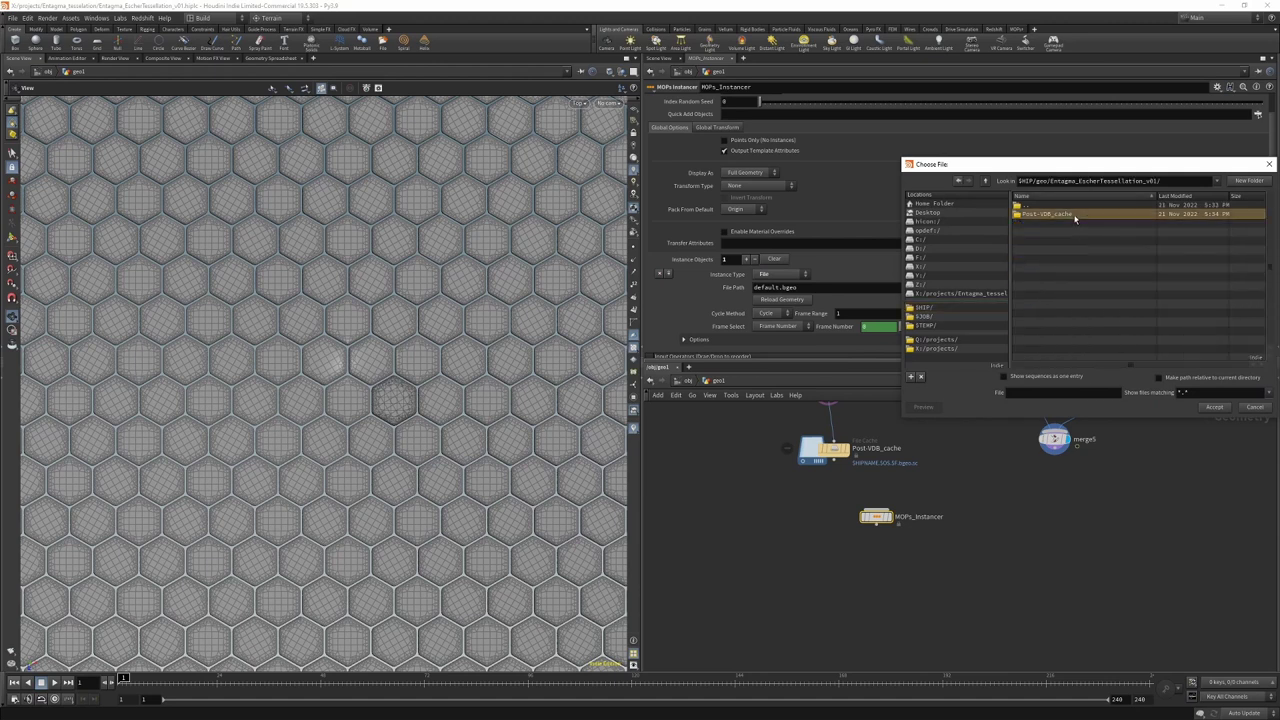
double_click(1068, 214)
left_click(1041, 377)
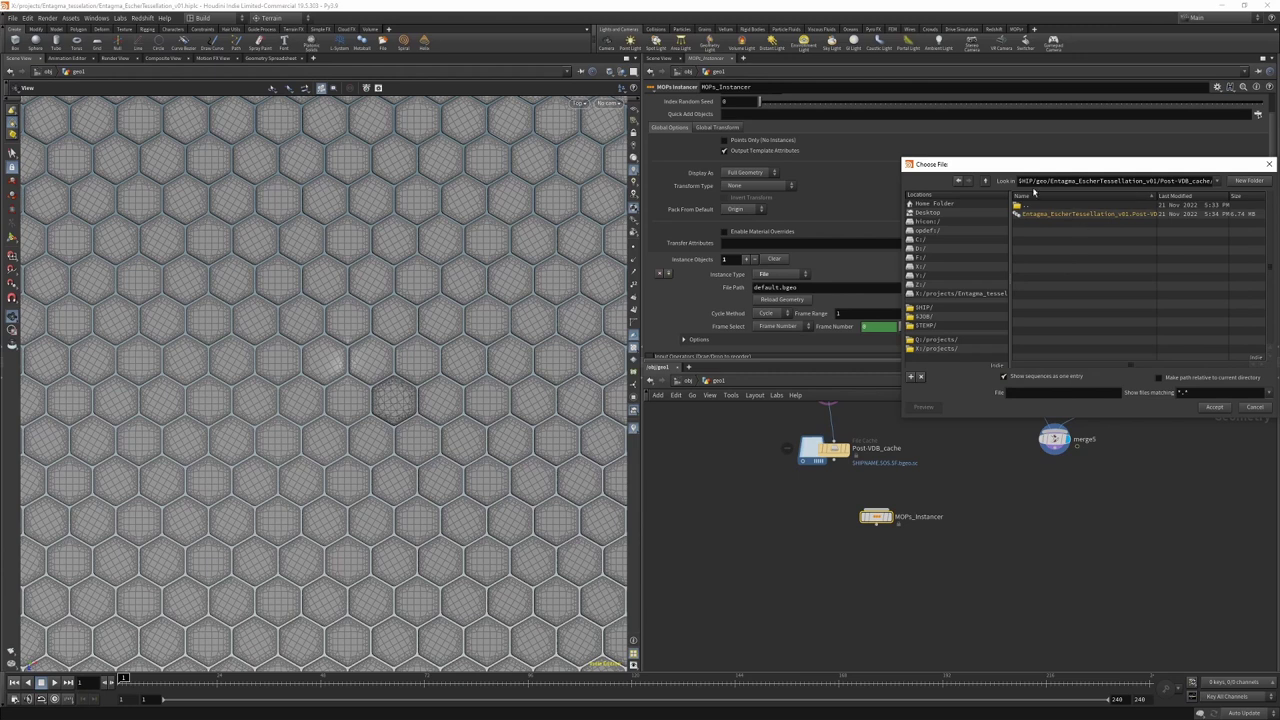
left_click_drag(904, 265, 704, 258)
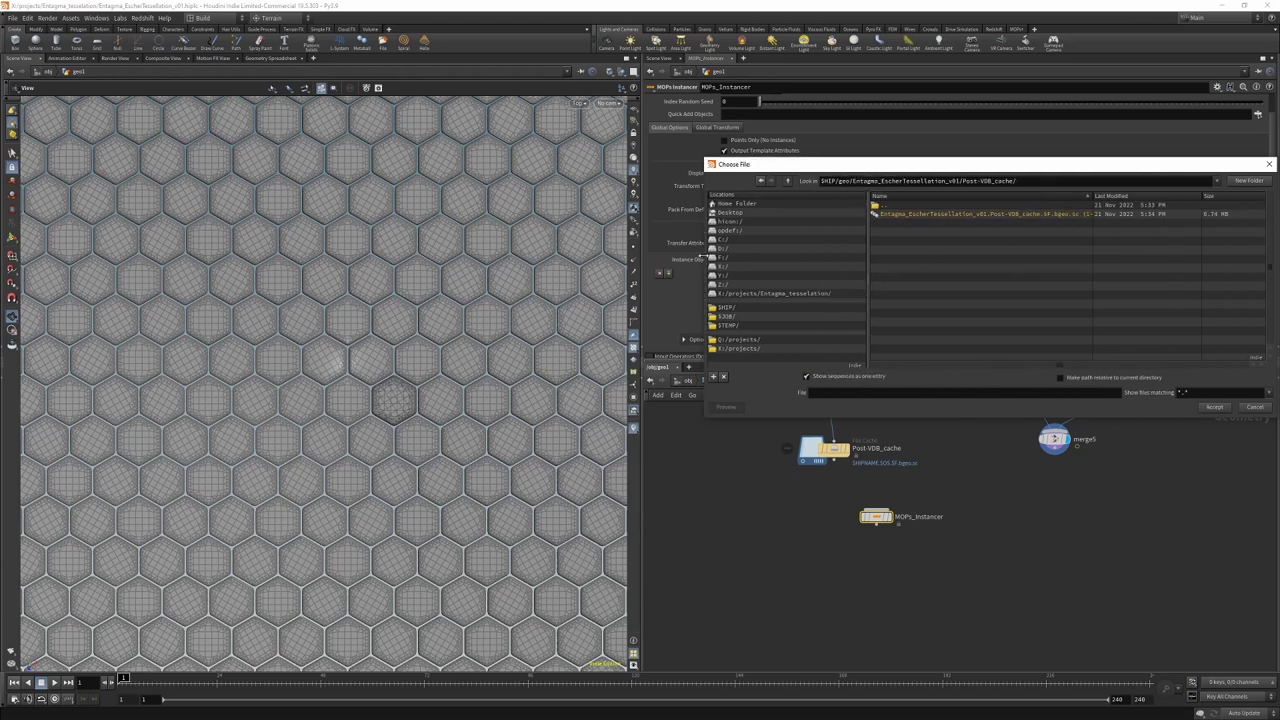
double_click(1025, 214)
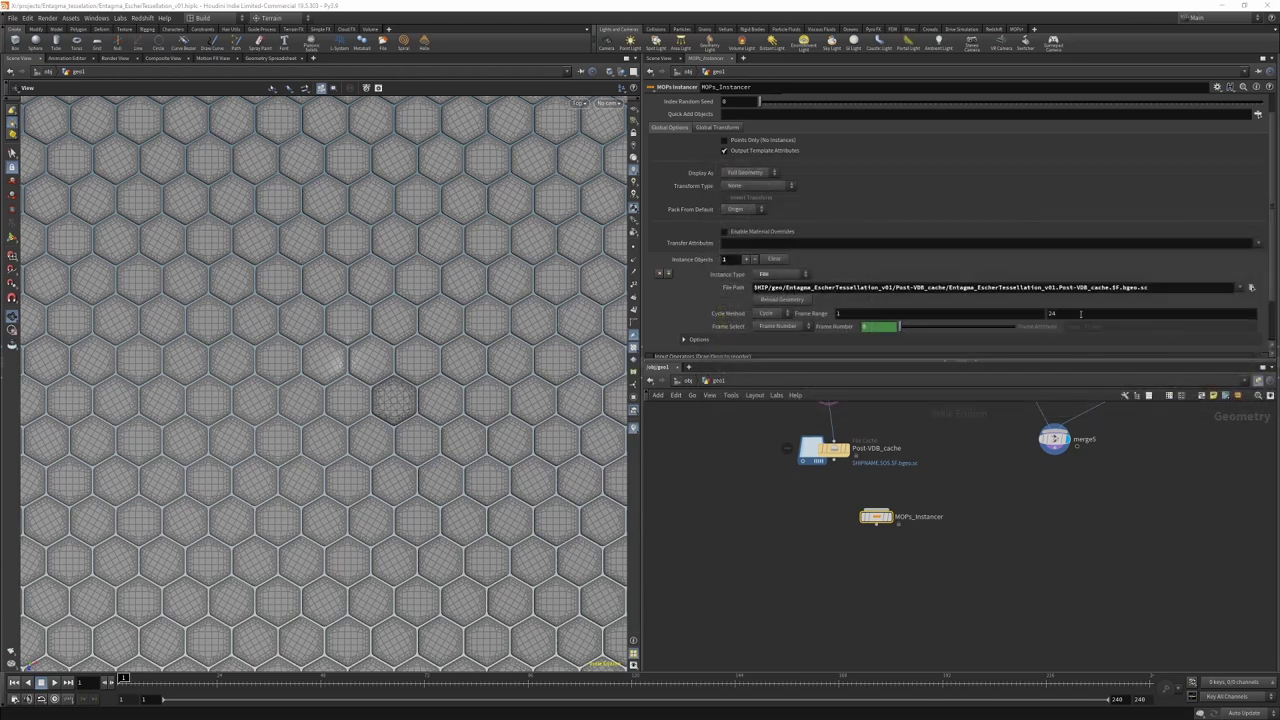
Step: Set the instancer's frame range end to 240
left_click(1080, 313)
type("0")
key("Return")
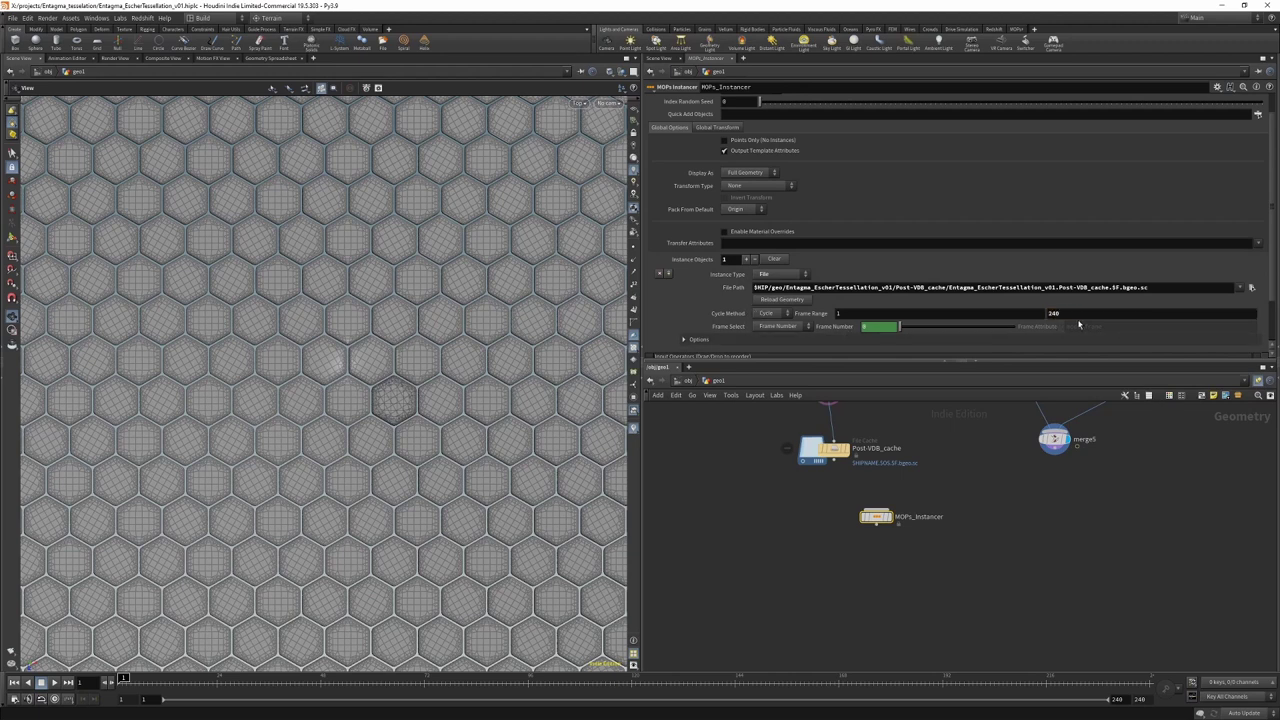
scroll(722, 126, "up", 1)
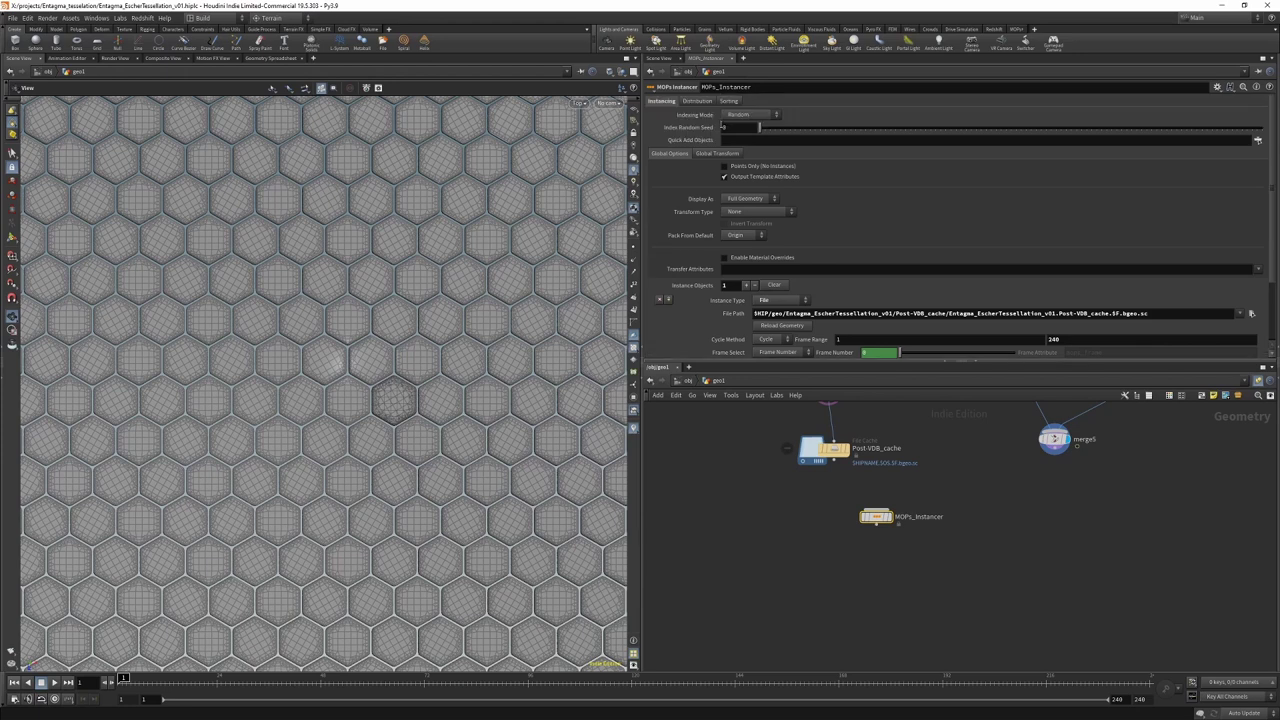
Step: Distribute MOPs_Instancer on mesh points of template object GRID1
left_click(698, 102)
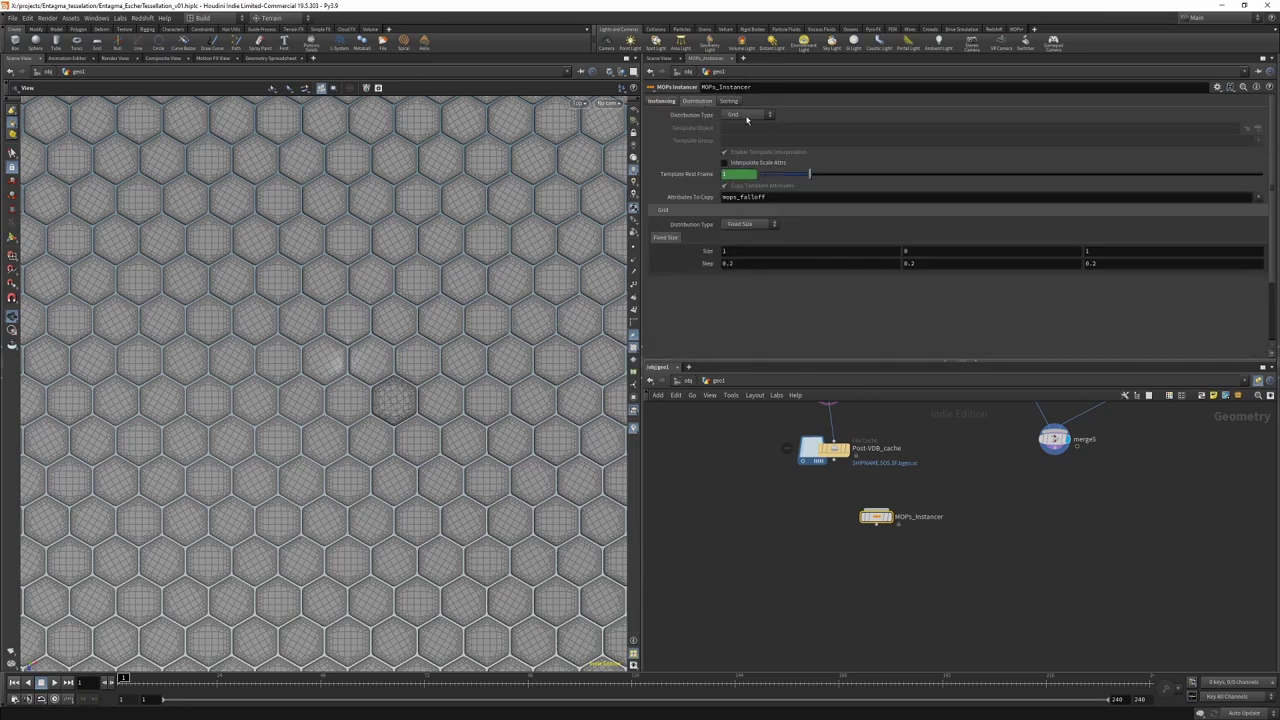
left_click(749, 116)
left_click(733, 185)
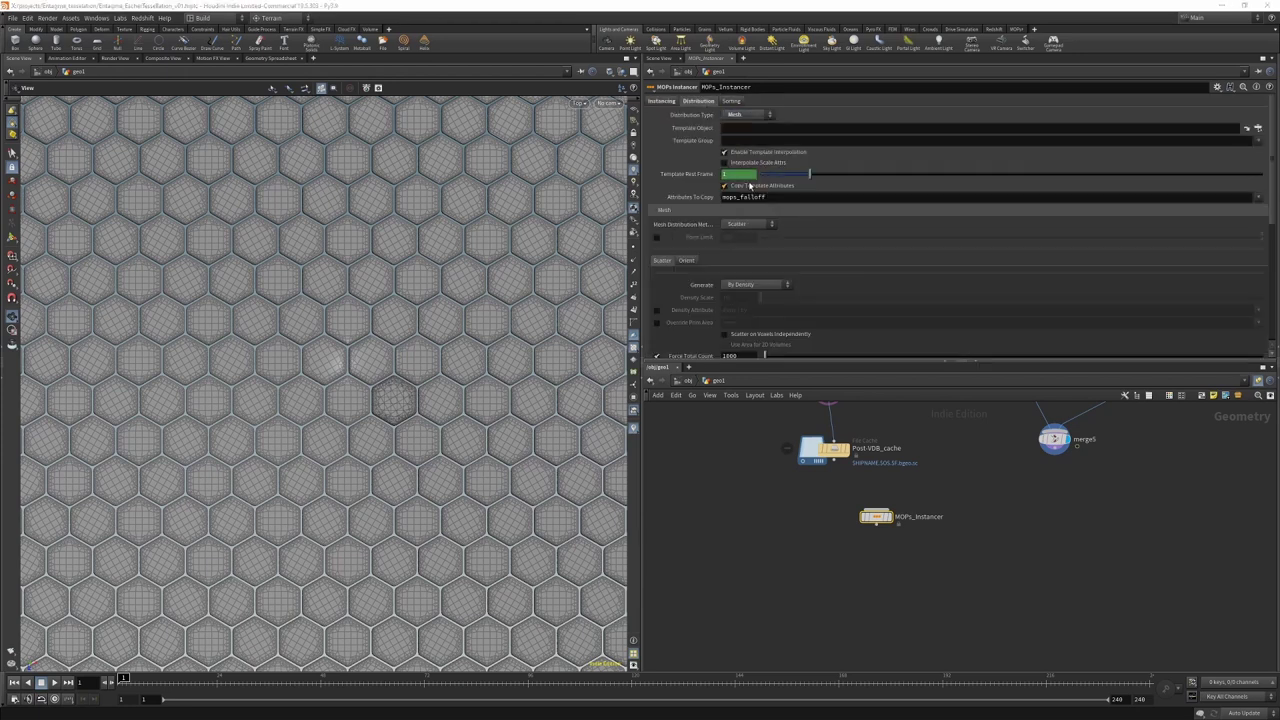
middle_click_drag(1153, 529, 932, 462)
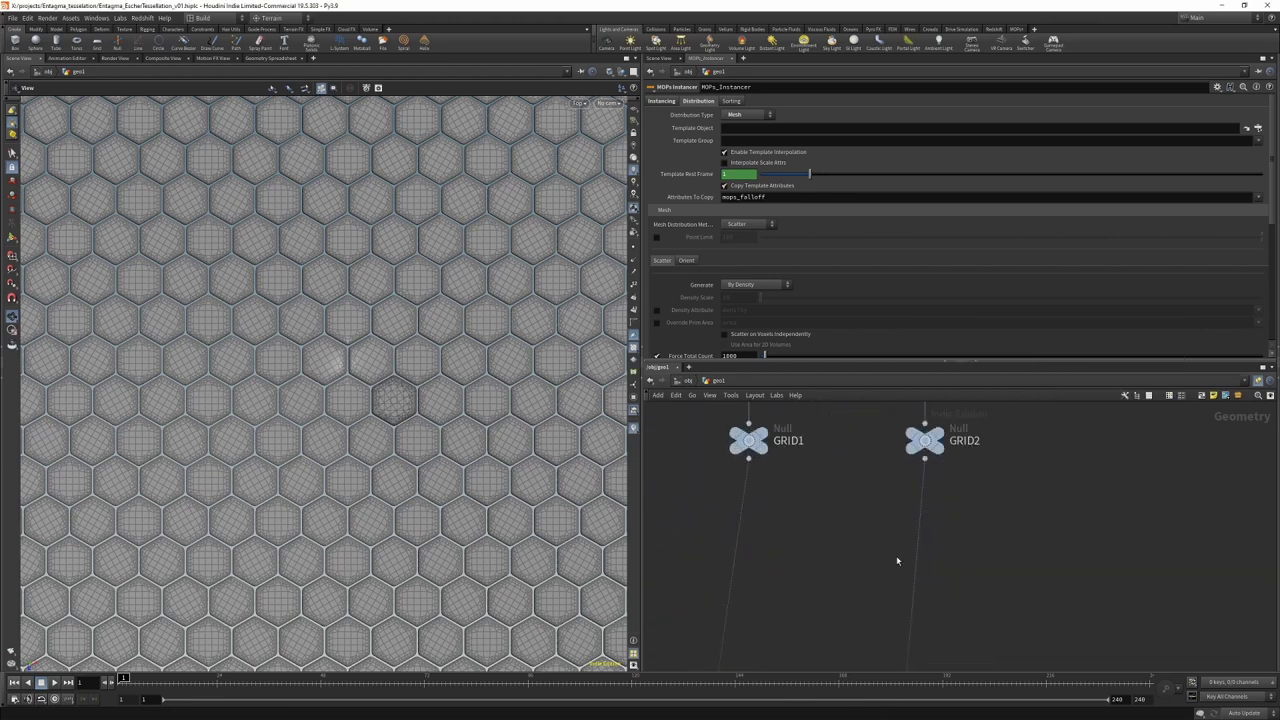
scroll(870, 564, "up", 2)
left_click_drag(792, 160, 742, 133)
left_click(750, 223)
left_click(740, 237)
key("f")
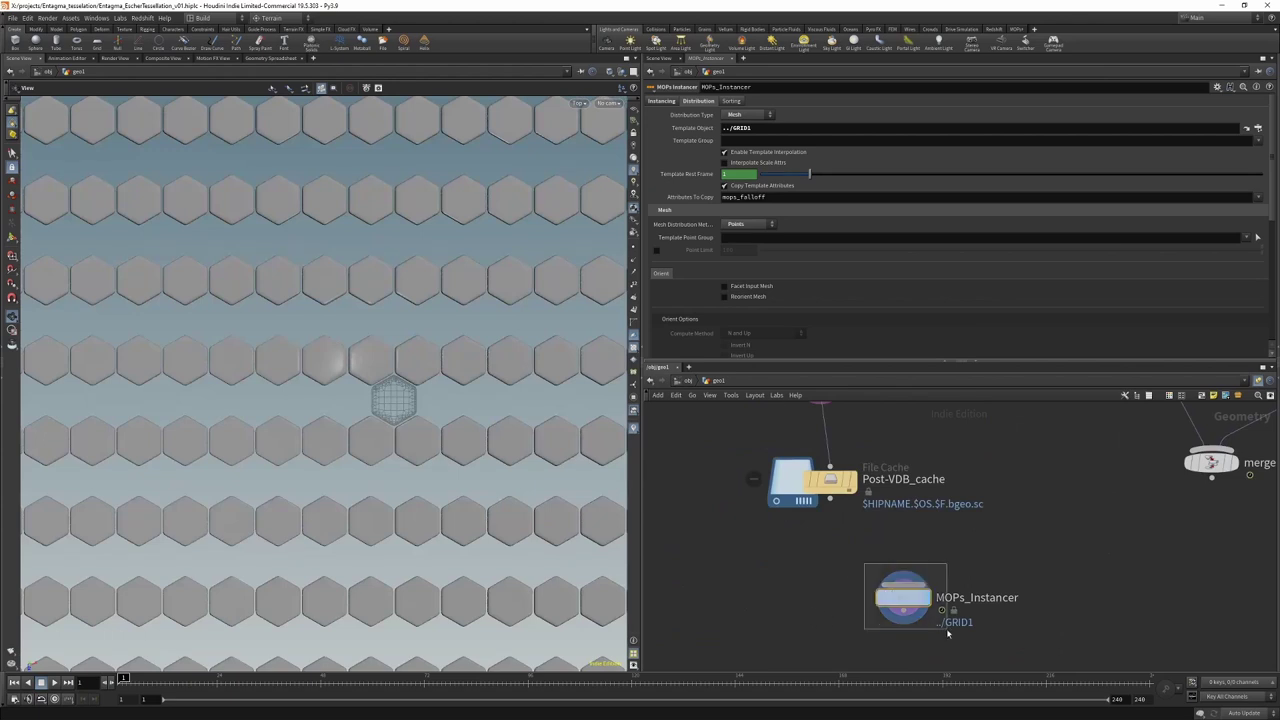
Step: Duplicate the instancer as MOPs_Instancer1 and set its template object to ../GRID2
key("ctrl+c")
key("ctrl+v")
left_click_drag(938, 617, 1062, 599)
left_click(762, 130)
type("../GRID2")
key("Return")
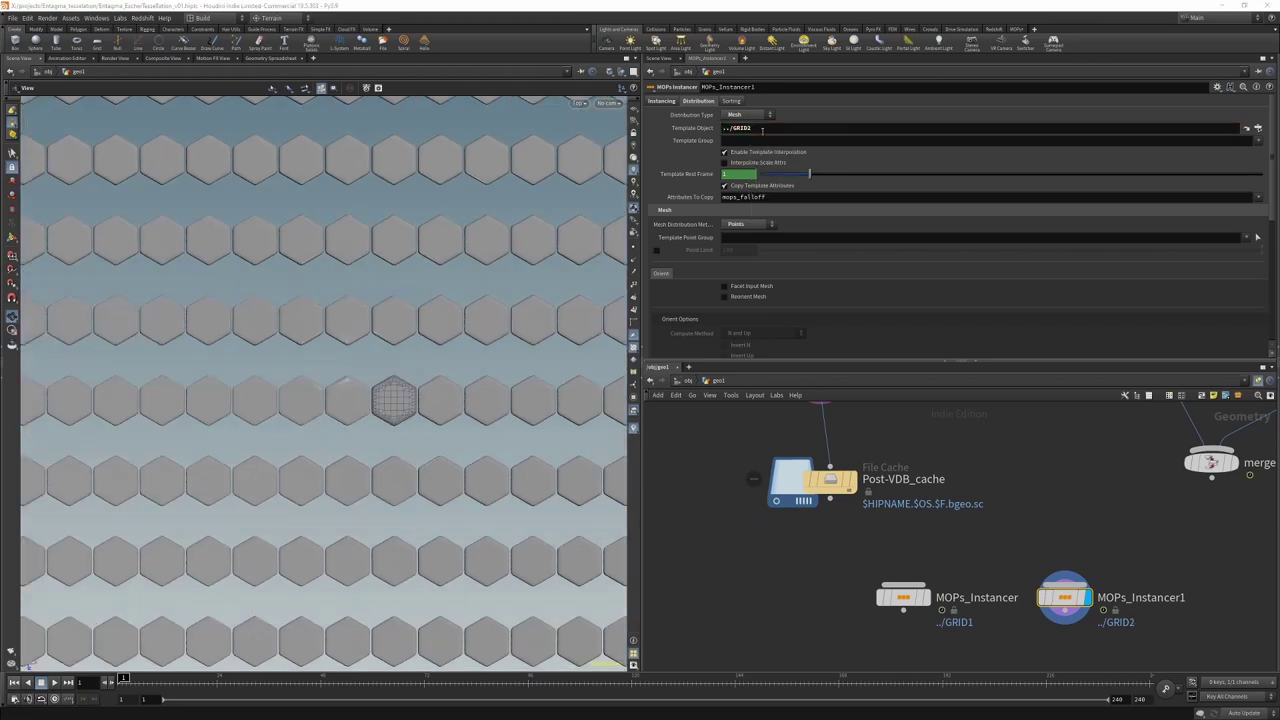
scroll(784, 605, "down", 2)
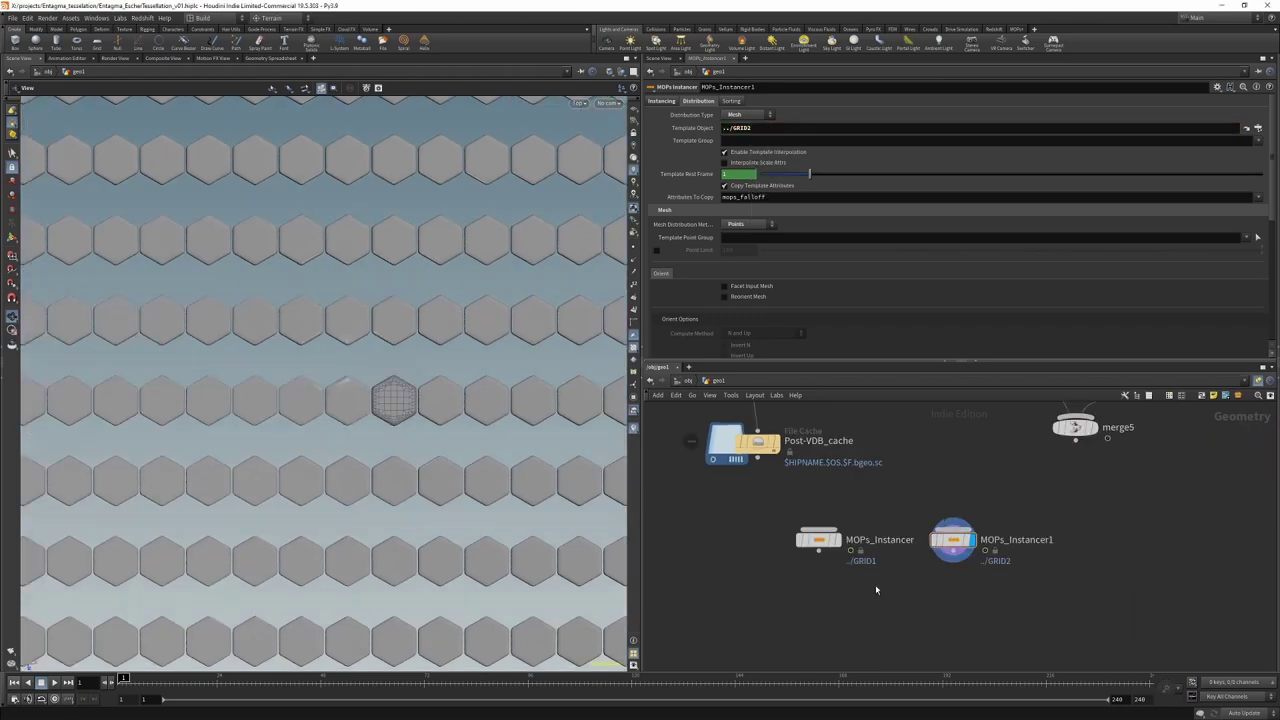
middle_click_drag(1079, 463, 967, 583)
scroll(967, 583, "down", 2)
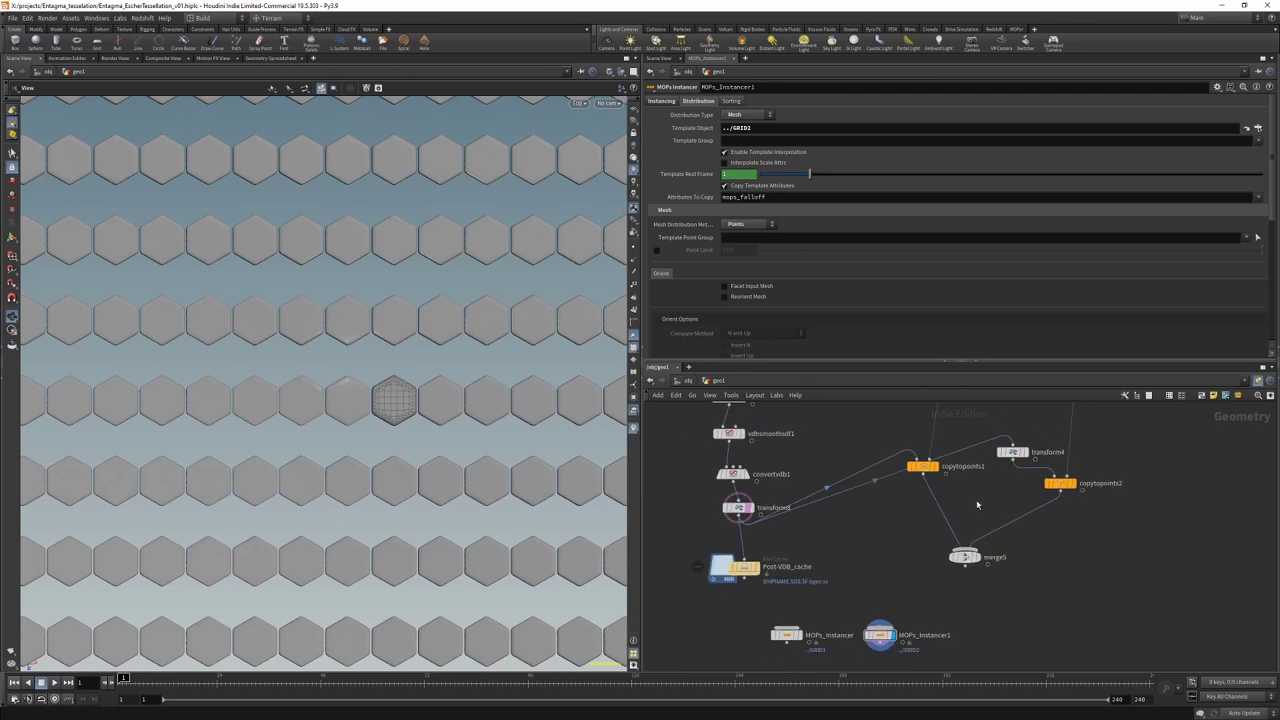
scroll(985, 565, "down", 3)
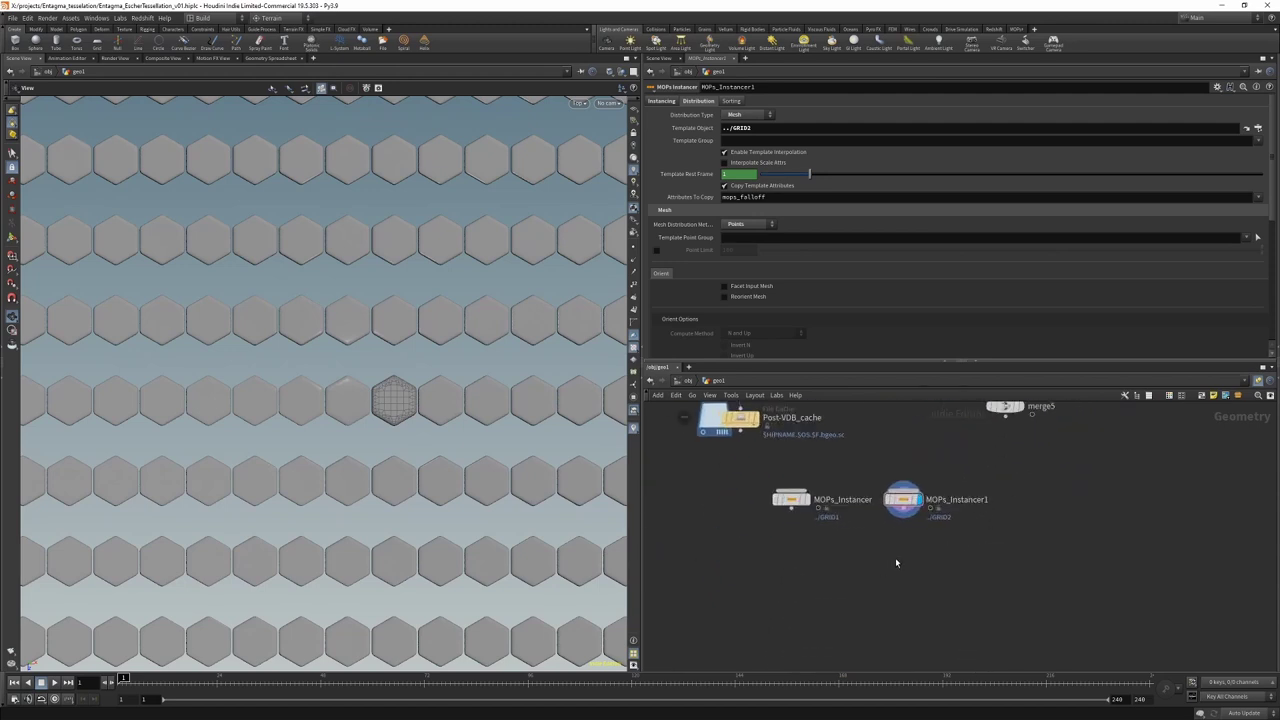
Step: Add a MOPs Transform Modifier under MOPs_Instancer1 rotating 120 degrees in Y
key("Tab")
type("mops transfo")
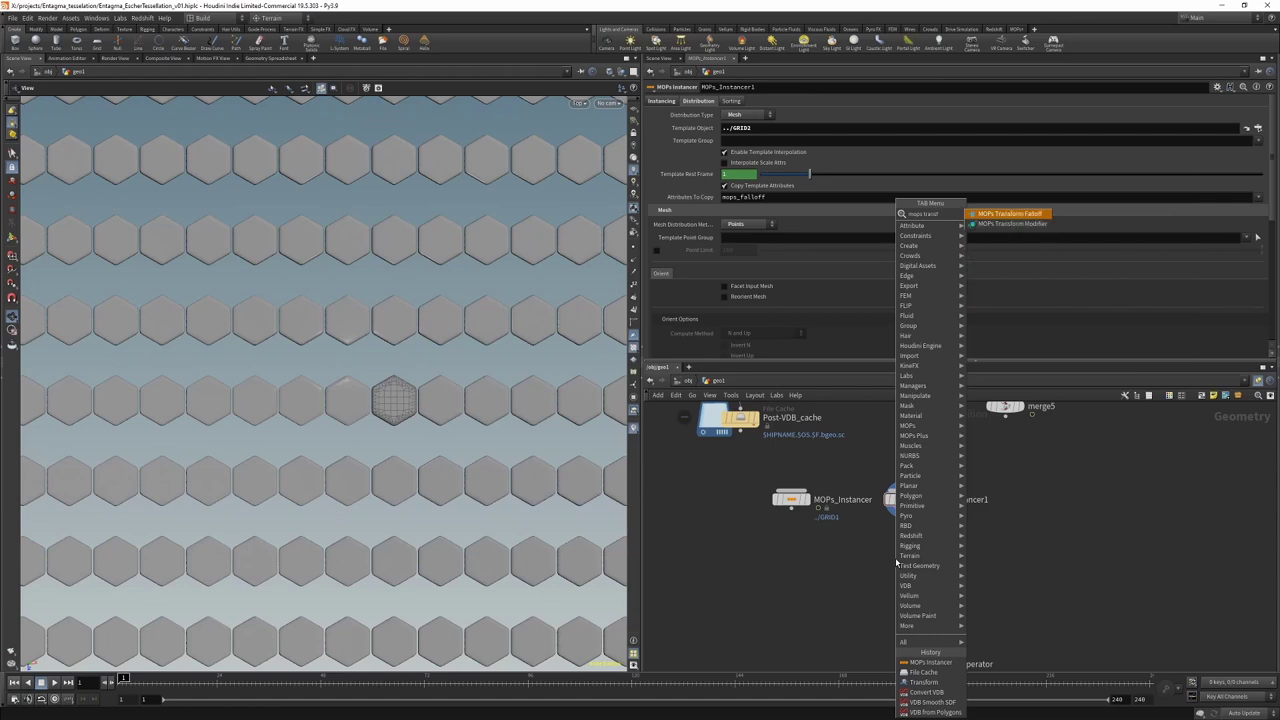
key("Down")
key("Return")
left_click(903, 552)
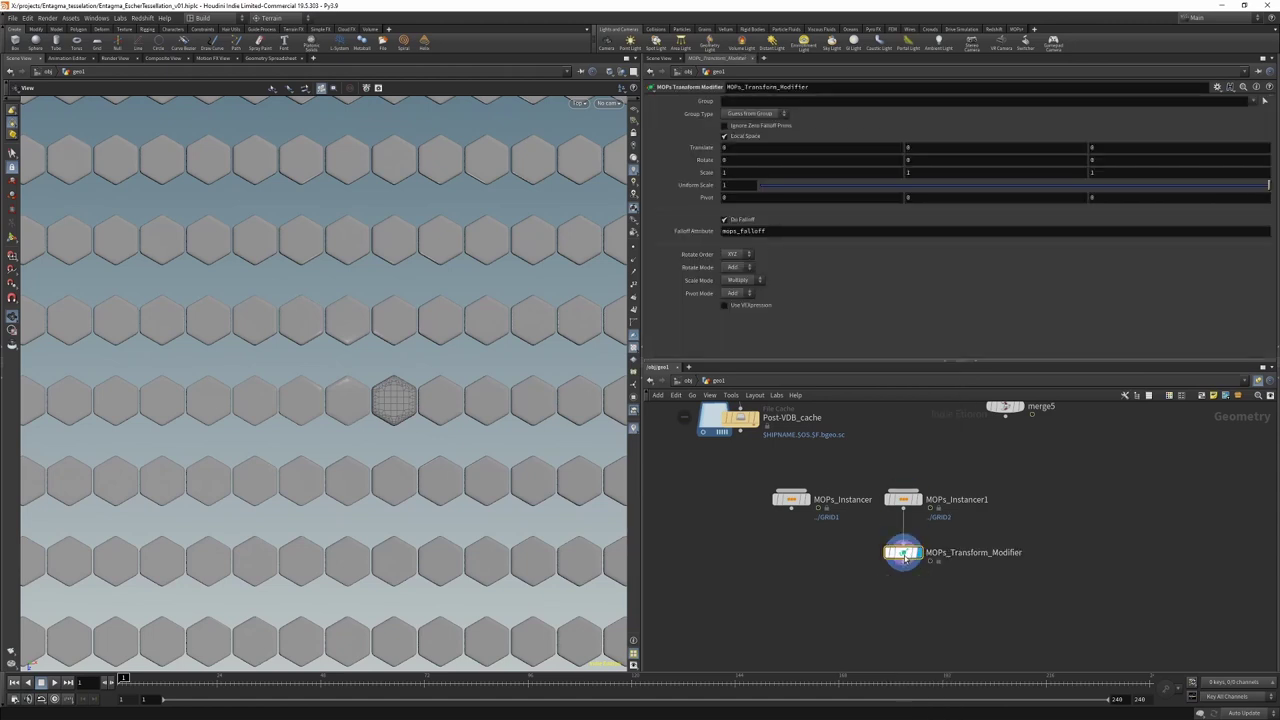
left_click(910, 160)
type("120")
key("Return")
scroll(816, 583, "up", 2)
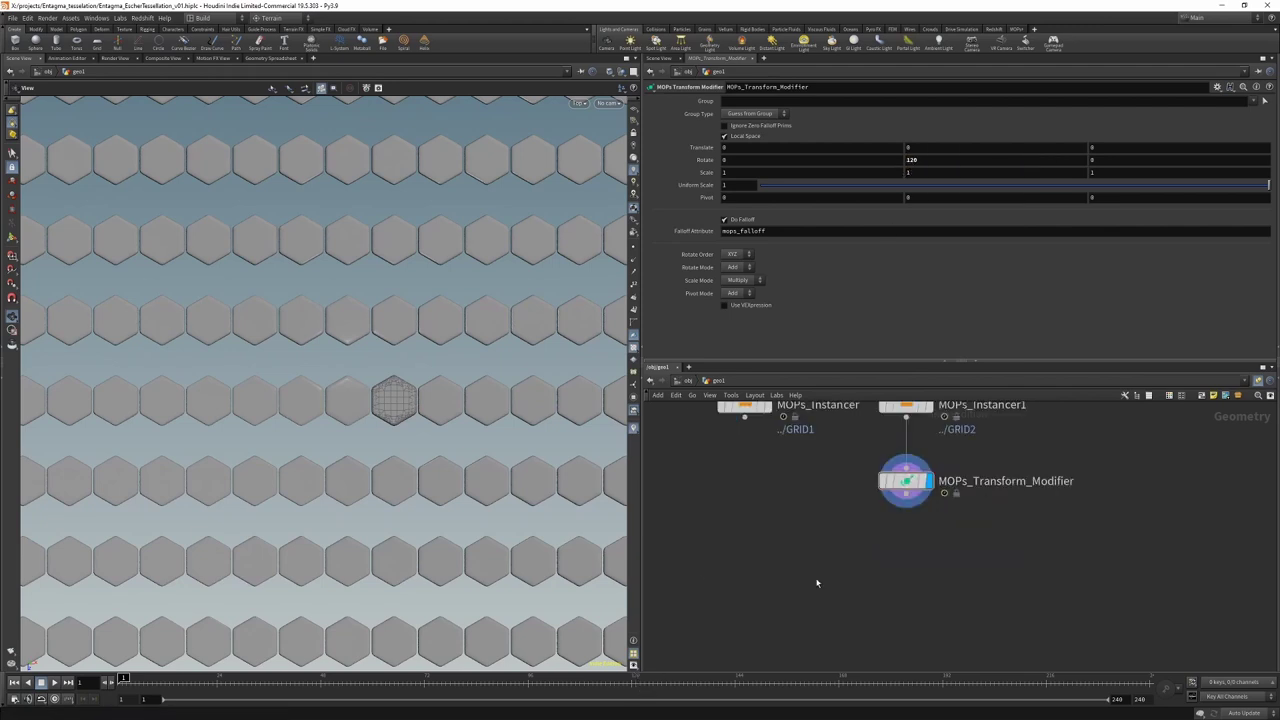
Step: Merge MOPs_Instancer and the transform modifier in merge9 and display it
key("Tab")
key("Return")
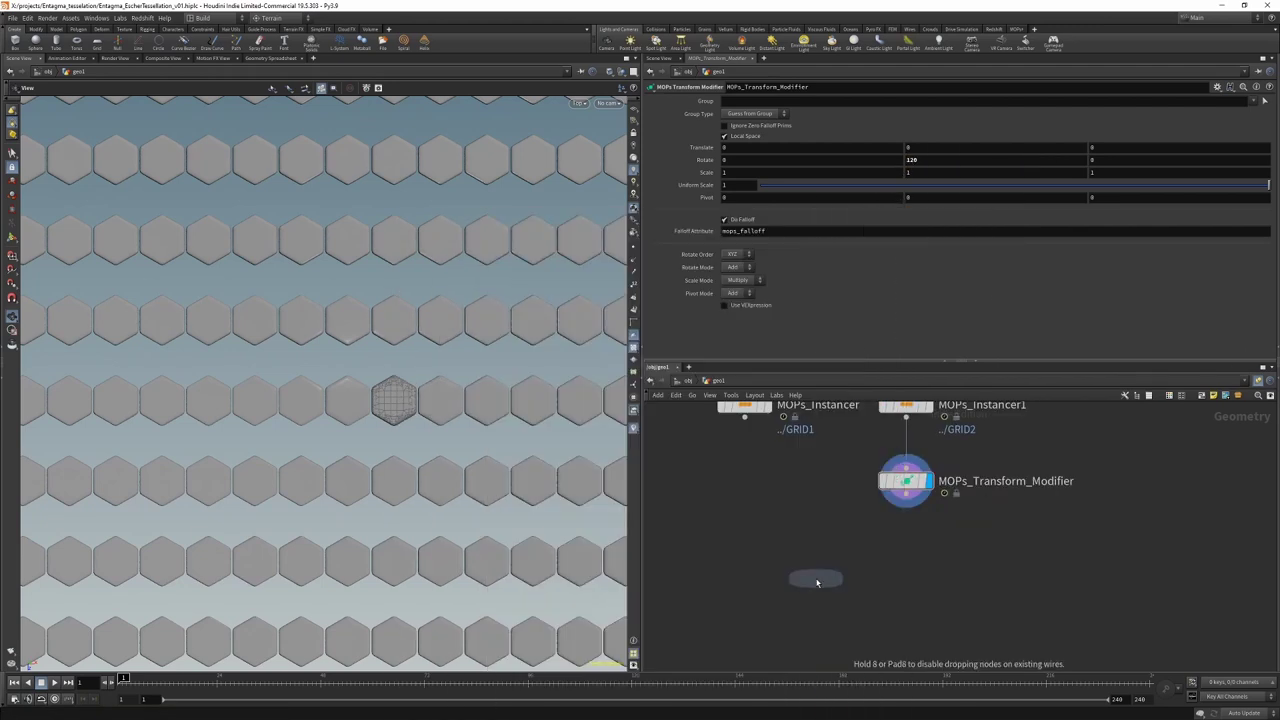
left_click(816, 583)
left_click_drag(744, 417, 816, 563)
left_click_drag(905, 508, 826, 560)
left_click(840, 578)
middle_click_drag(860, 641, 908, 557)
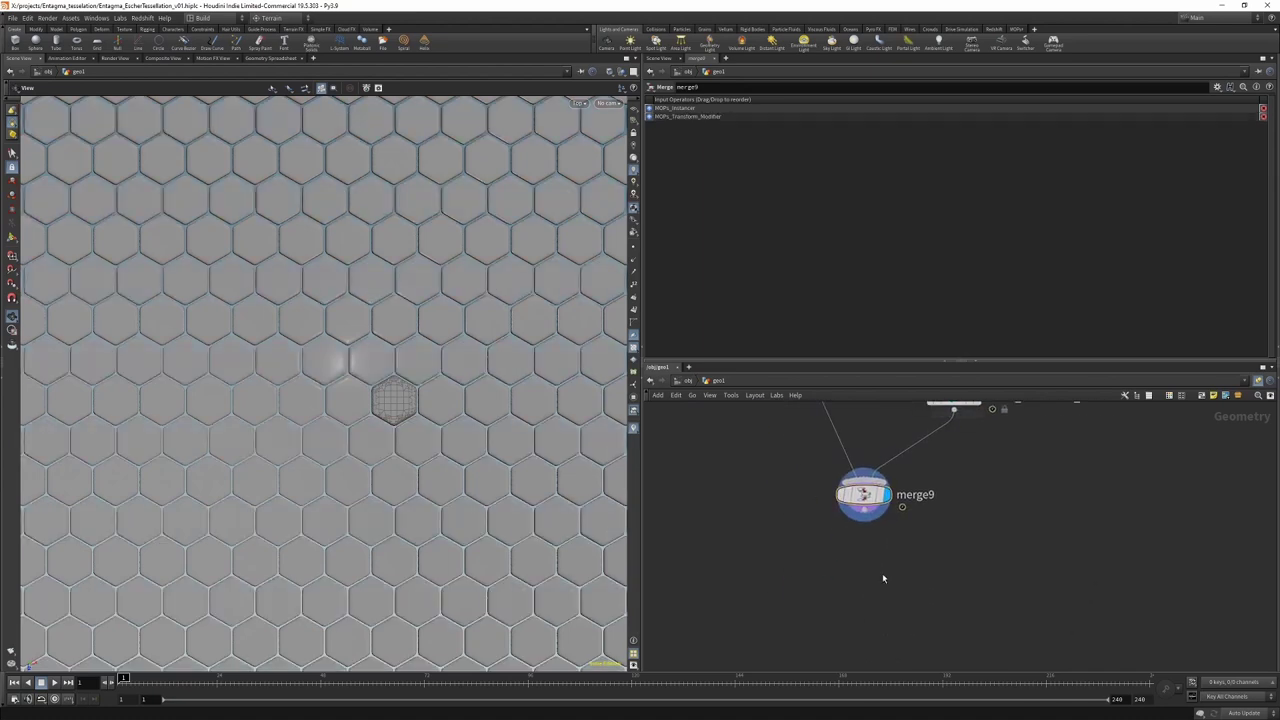
Step: Add a MOPs Shape Falloff node from the node search
key("Tab")
type("mops")
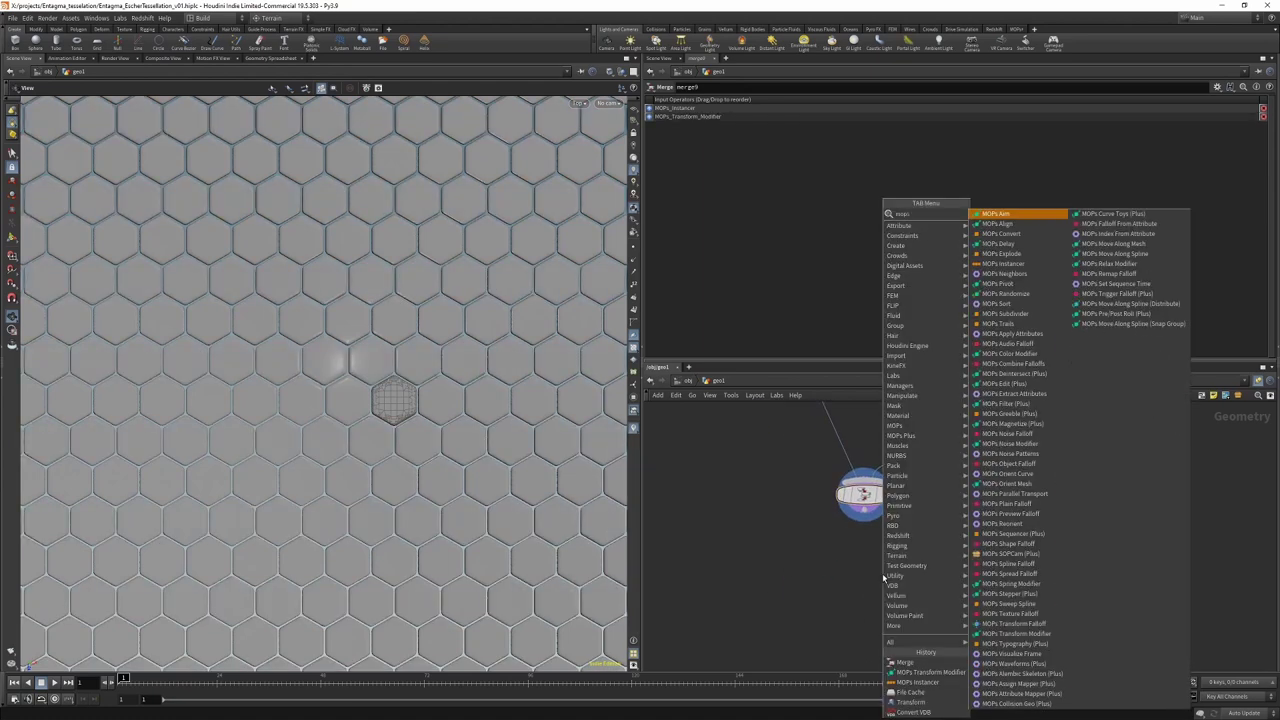
type(" shape")
key("Return")
Step: Place the shape falloff below merge9 with Rotate Y 60, Scale Z 3, preview off
left_click(882, 573)
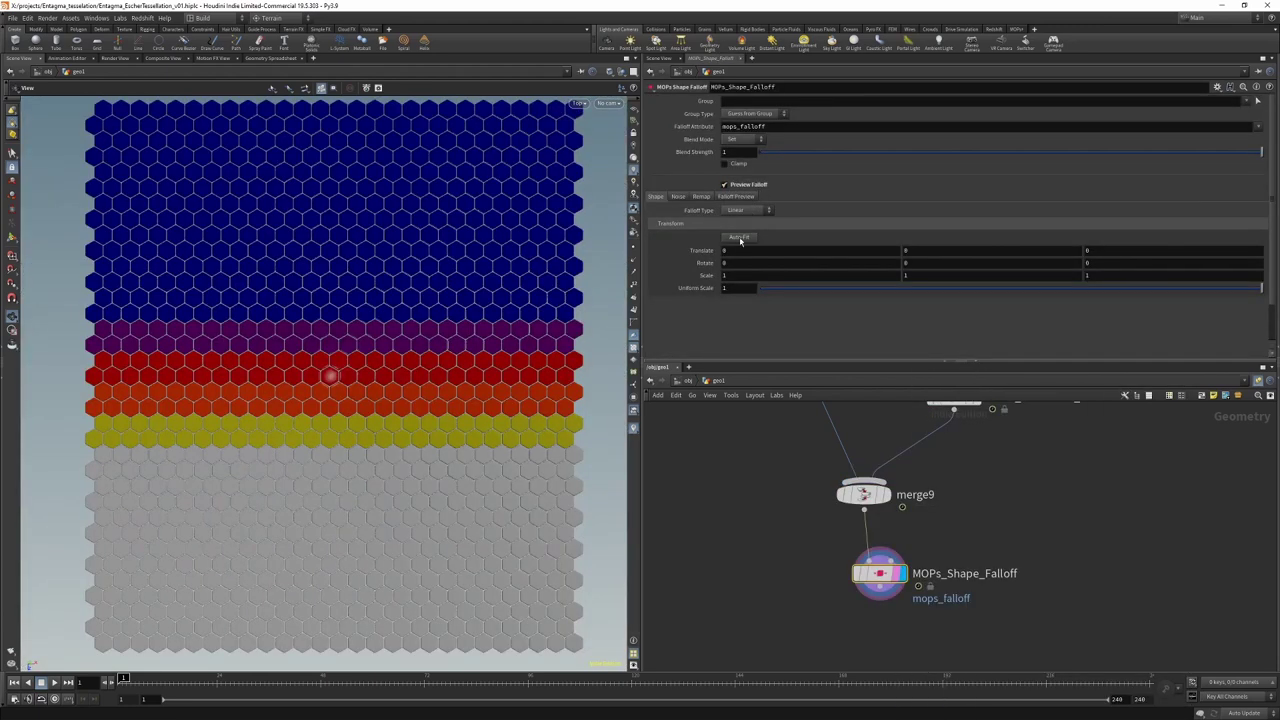
left_click(919, 264)
type("60")
key("Return")
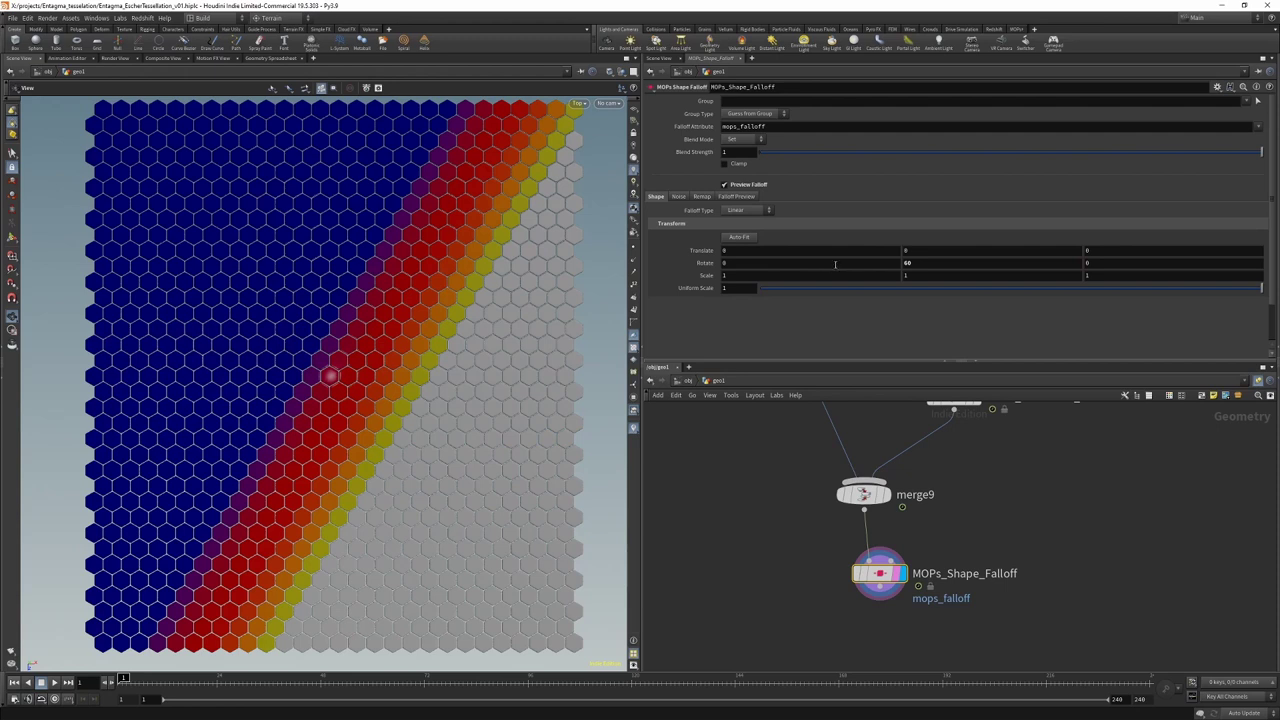
left_click(1090, 275)
type("3")
key("Return")
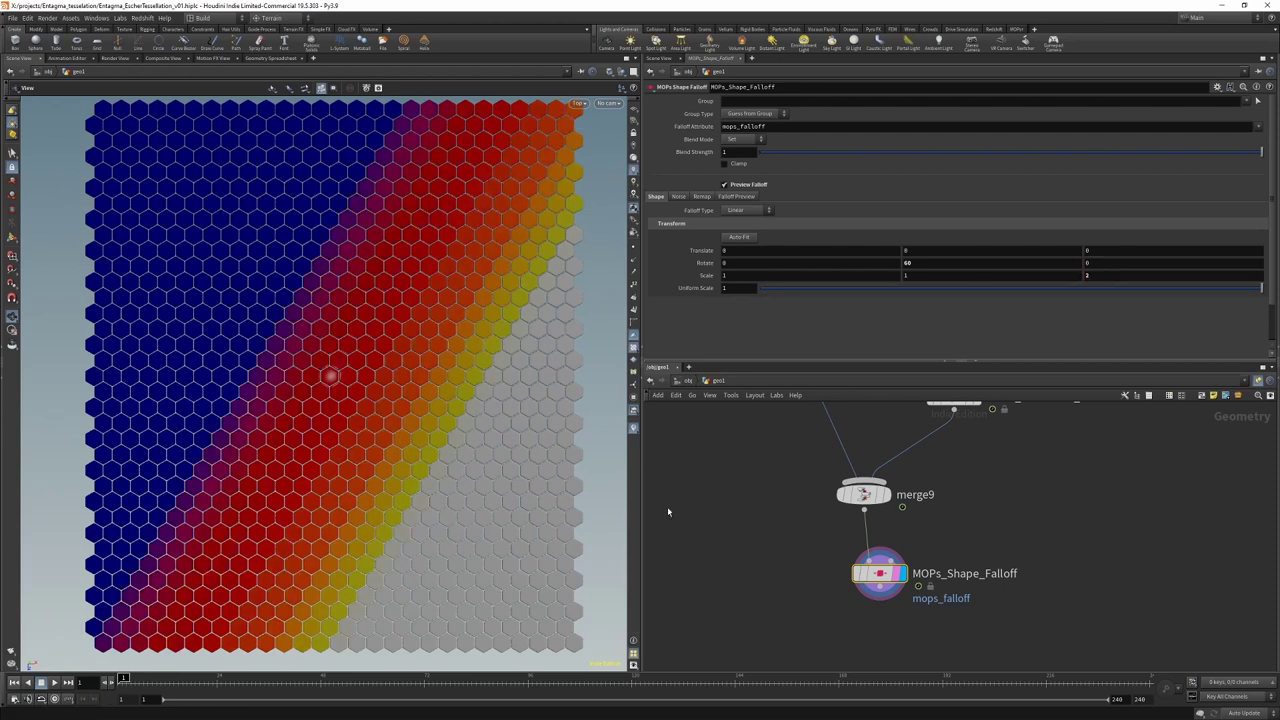
left_click(745, 185)
Step: Add a MOPs Set Sequence Time node below the shape falloff
middle_click_drag(807, 631, 790, 534)
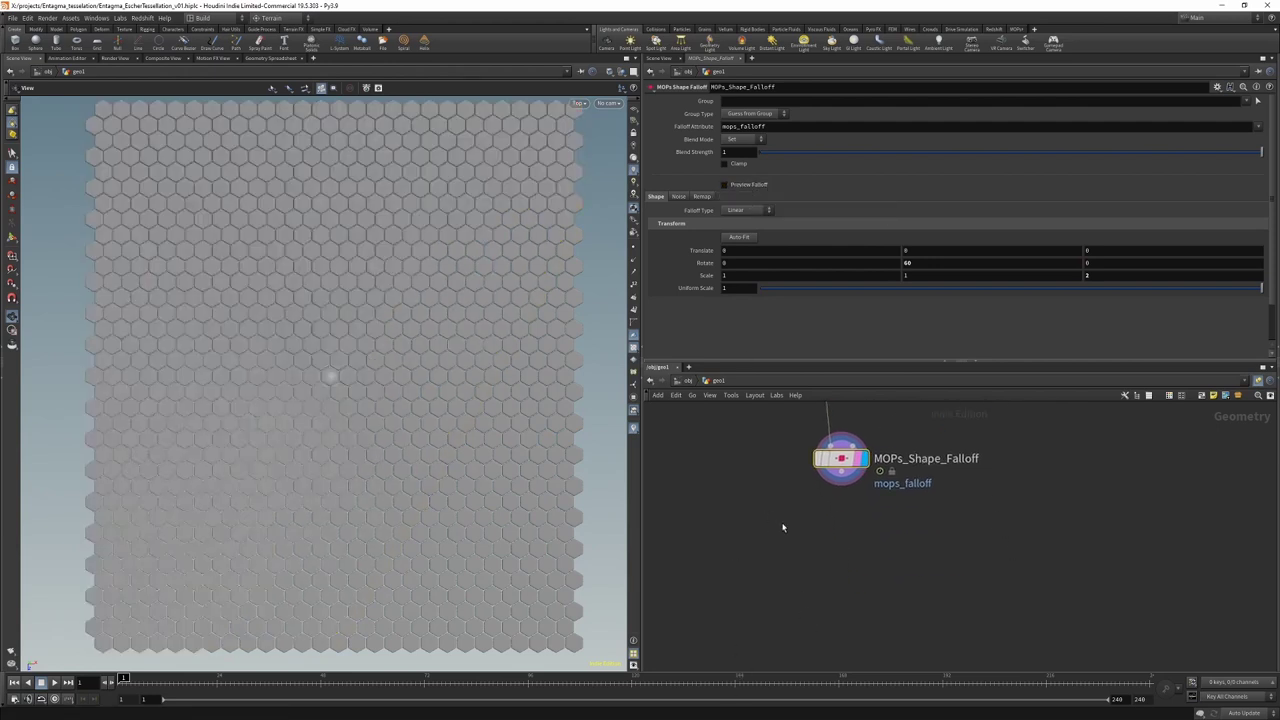
key("Tab")
type("mops s")
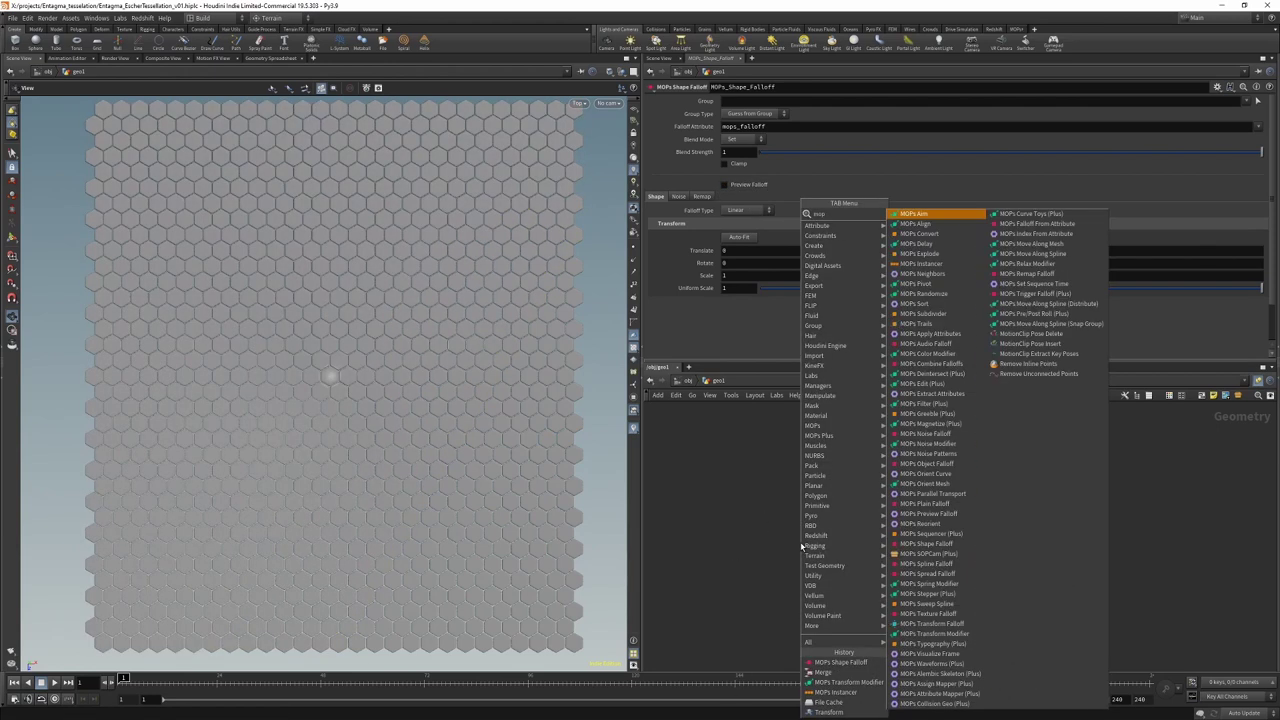
type("et")
key("Return")
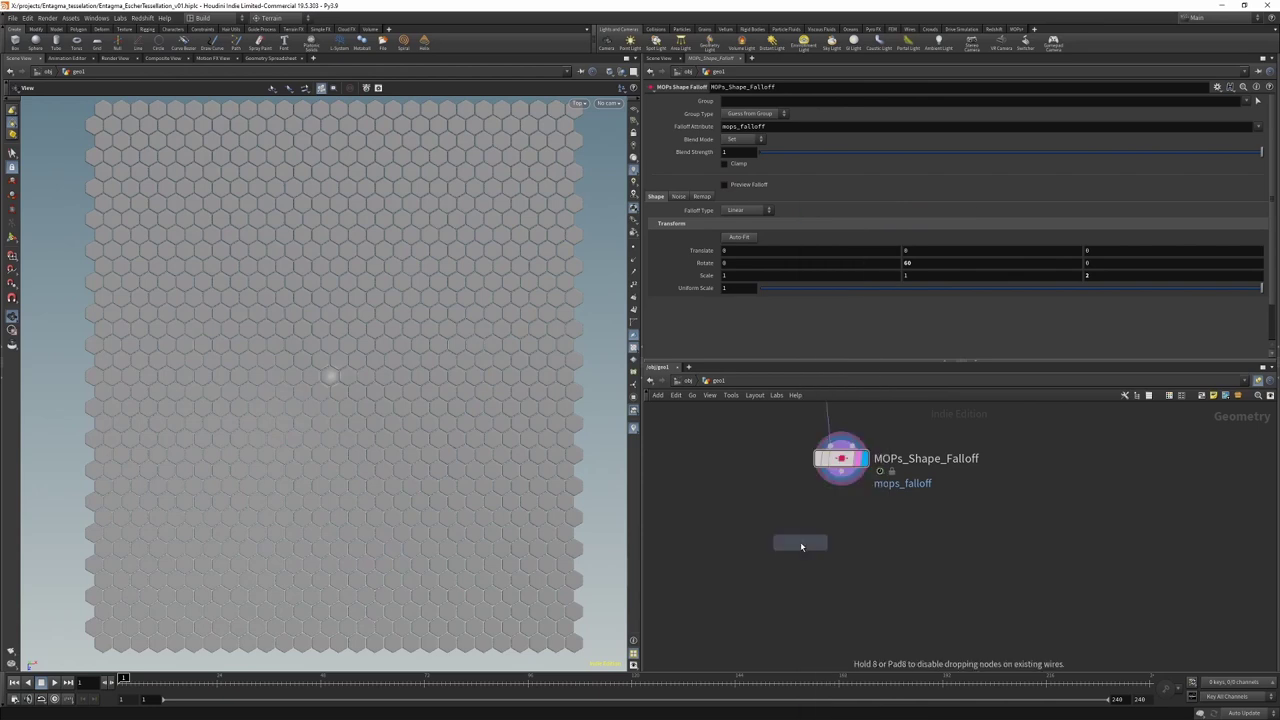
left_click(792, 577)
key("Tab")
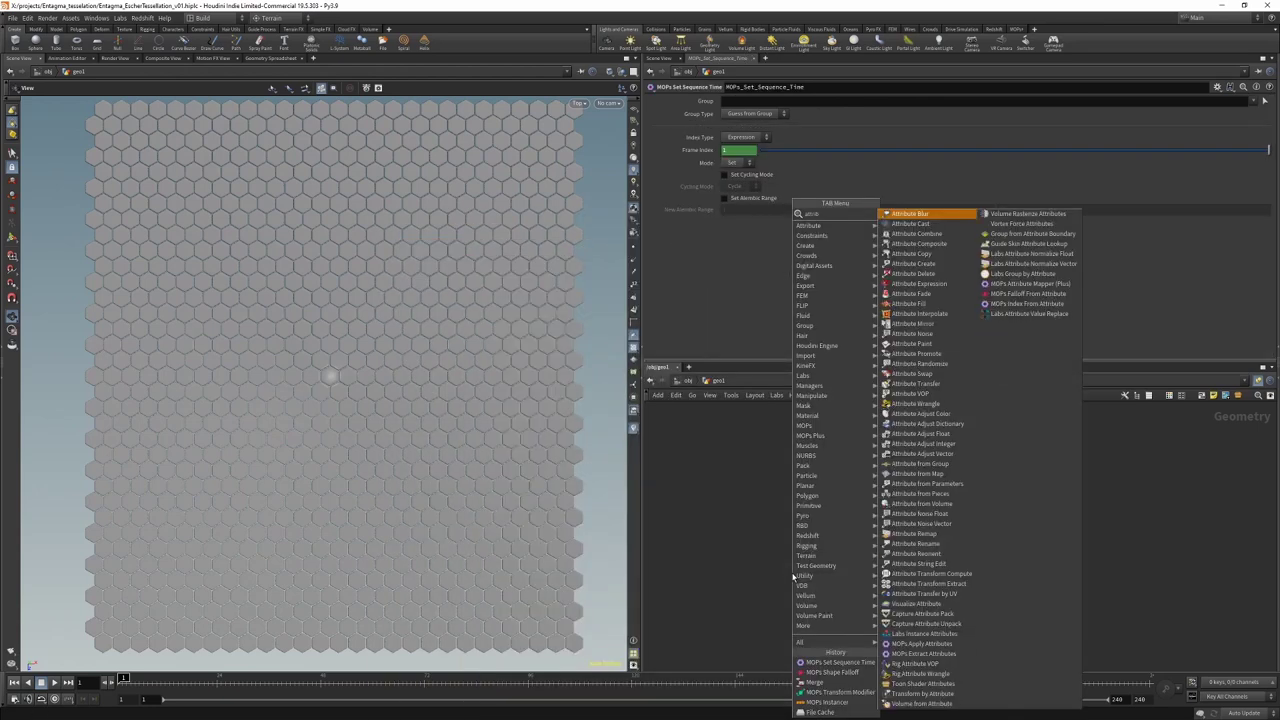
type("wrangle")
key("Return")
left_click(790, 535)
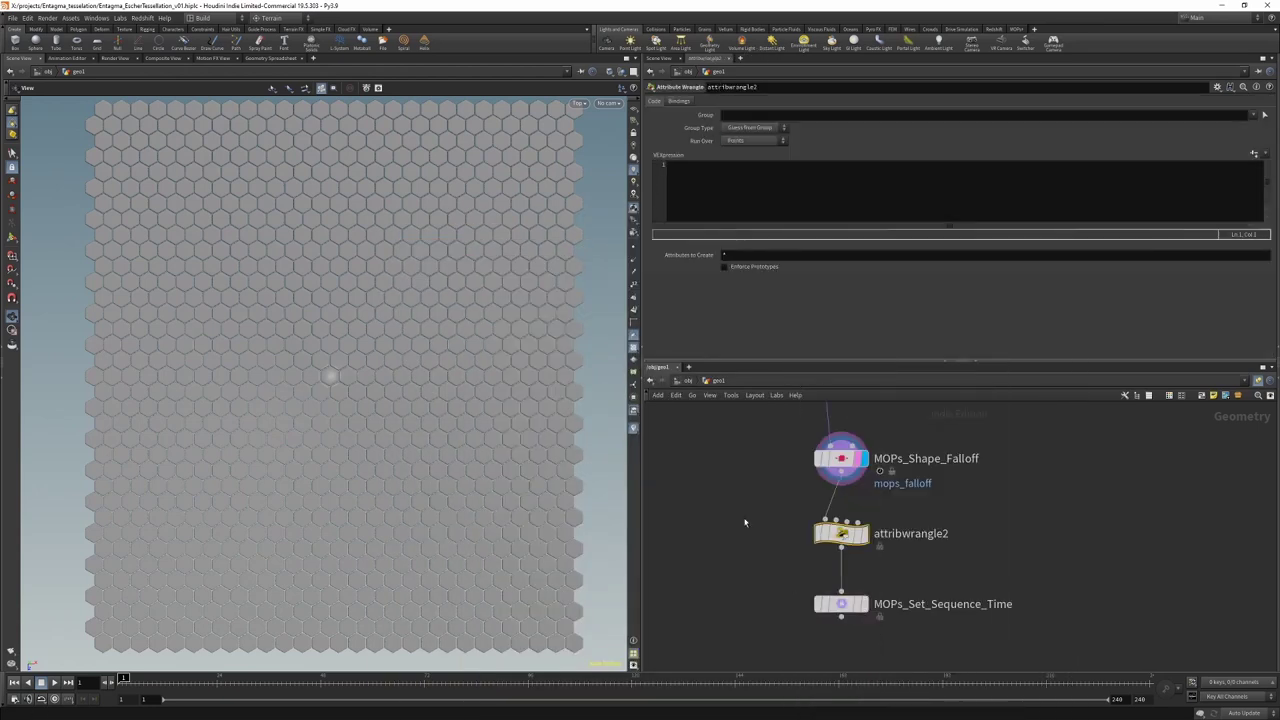
left_click(837, 210)
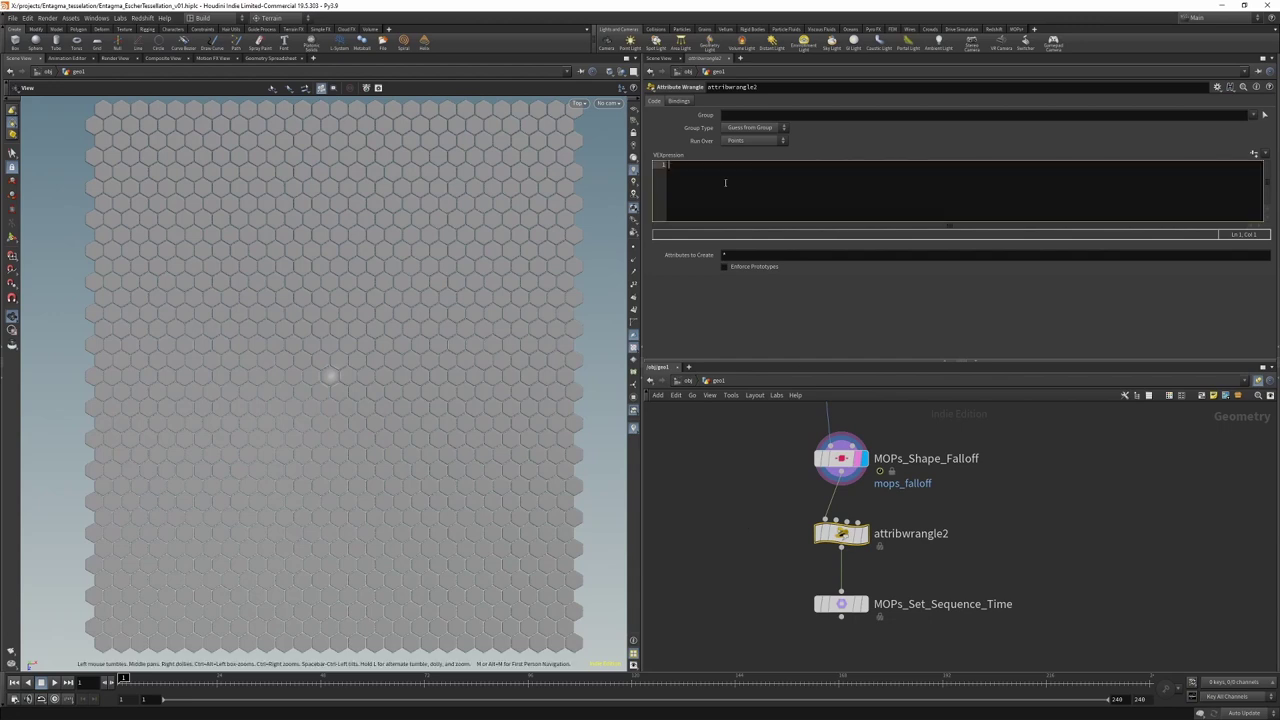
type("f@offset = fit(@m")
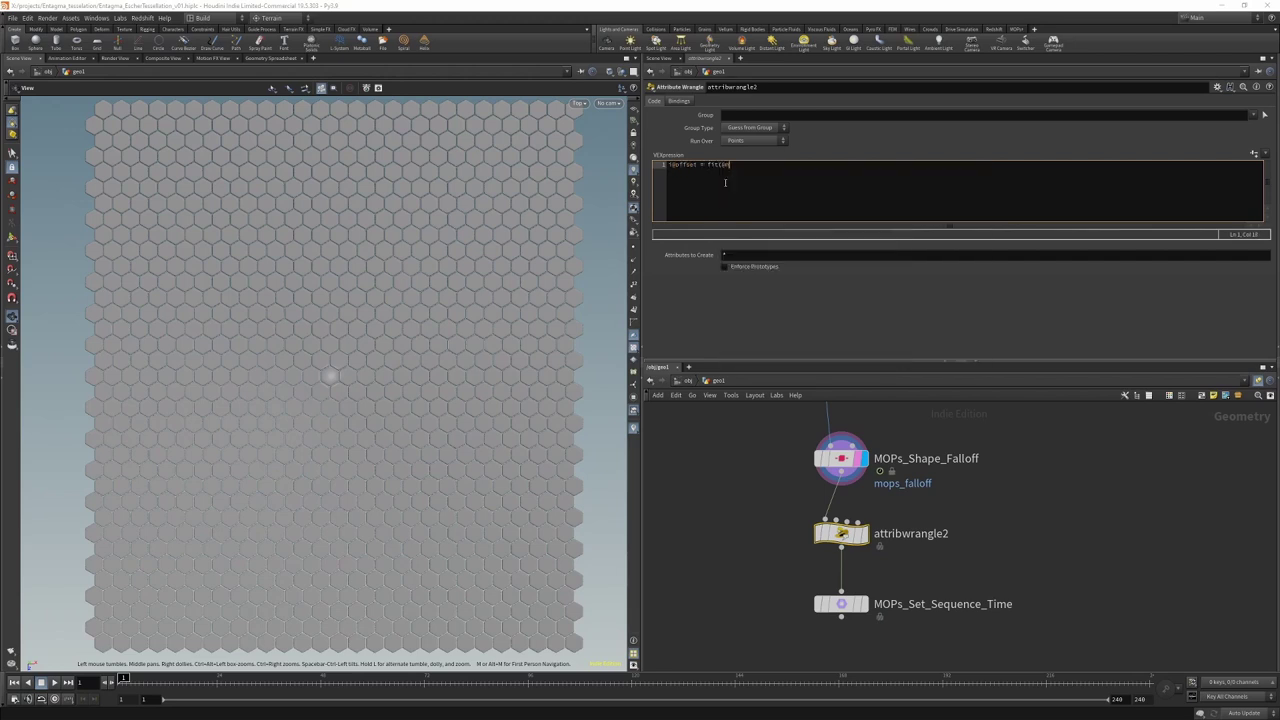
type("ops_falloff, 0, 1, 0, 240);")
Step: Display MOPs_Set_Sequence_Time and set its Index Type to Attribute, named offset
middle_click_drag(776, 500, 783, 425)
left_click(846, 529)
left_click(869, 529)
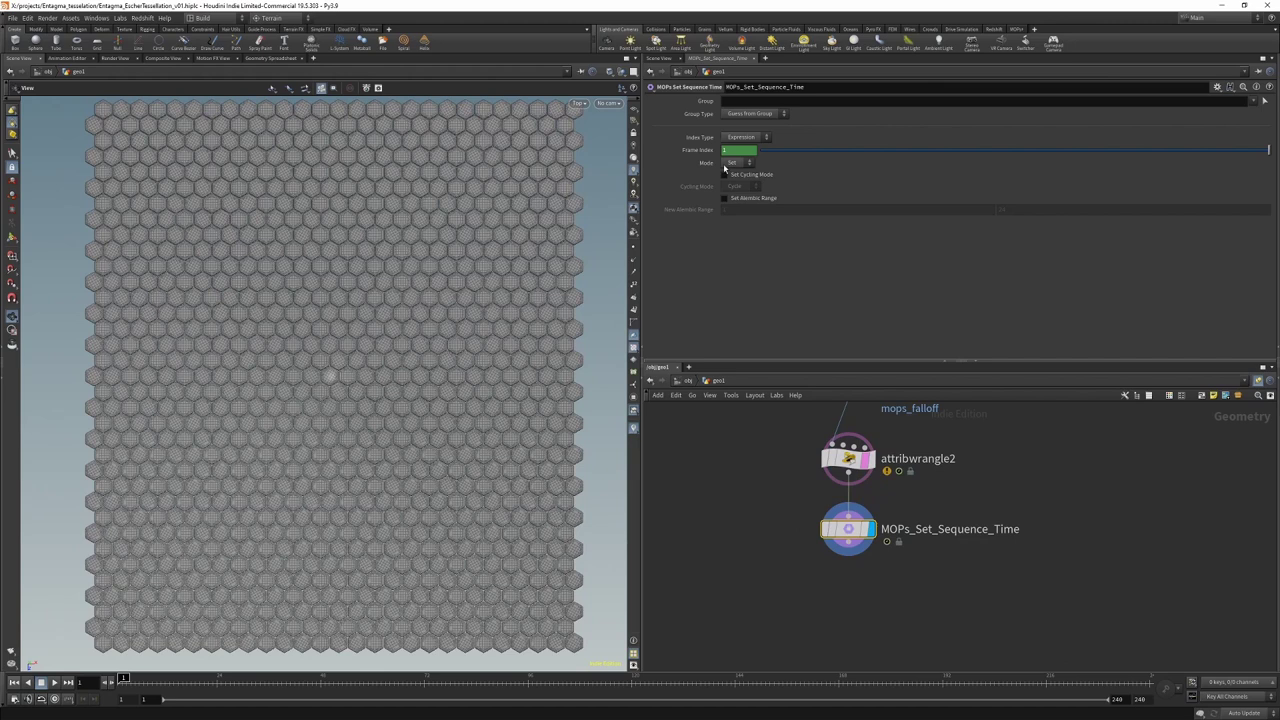
left_click(745, 137)
left_click(748, 160)
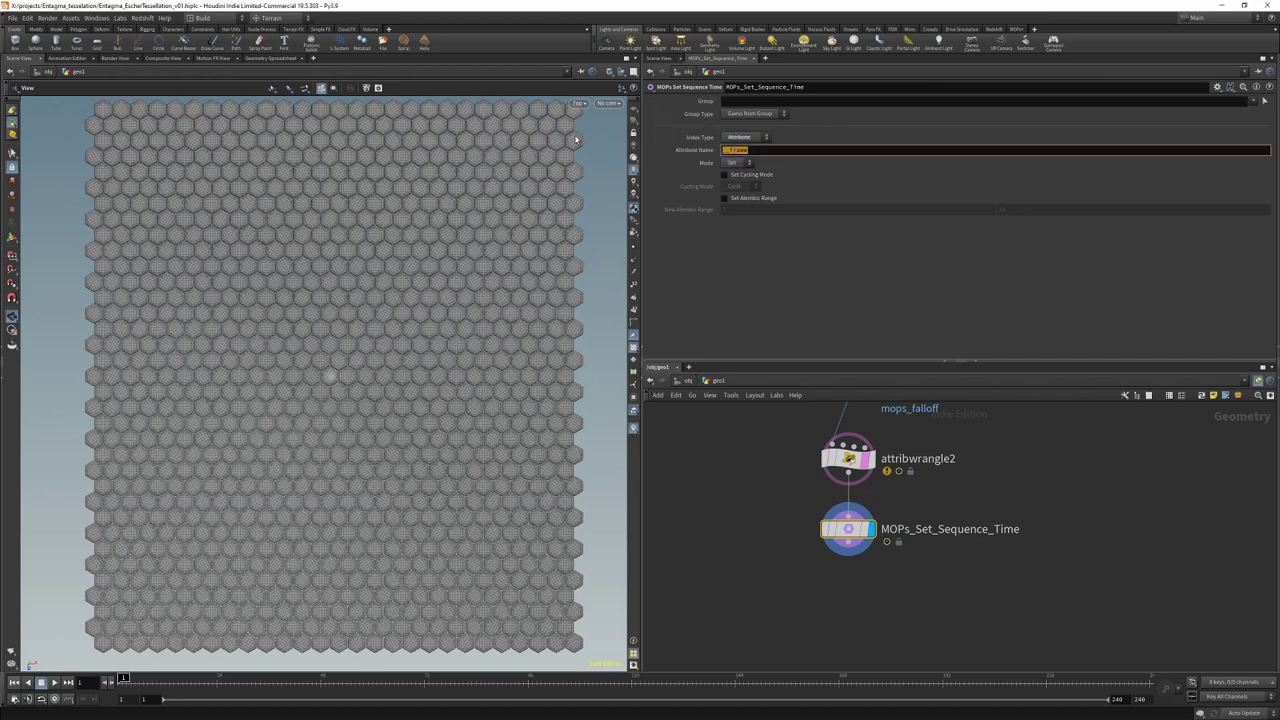
type("offset")
key("Return")
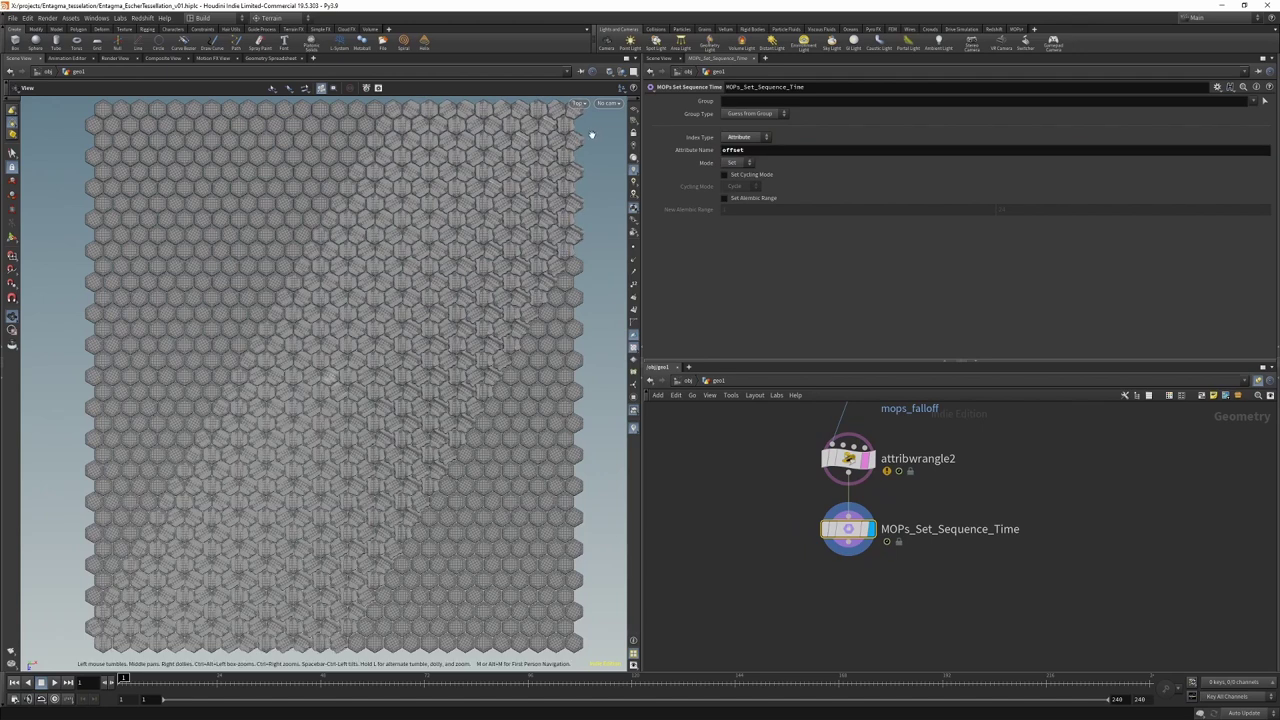
Step: Enable Set Cycling Mode with Clamp, then go up to object level in the viewer
left_click(745, 175)
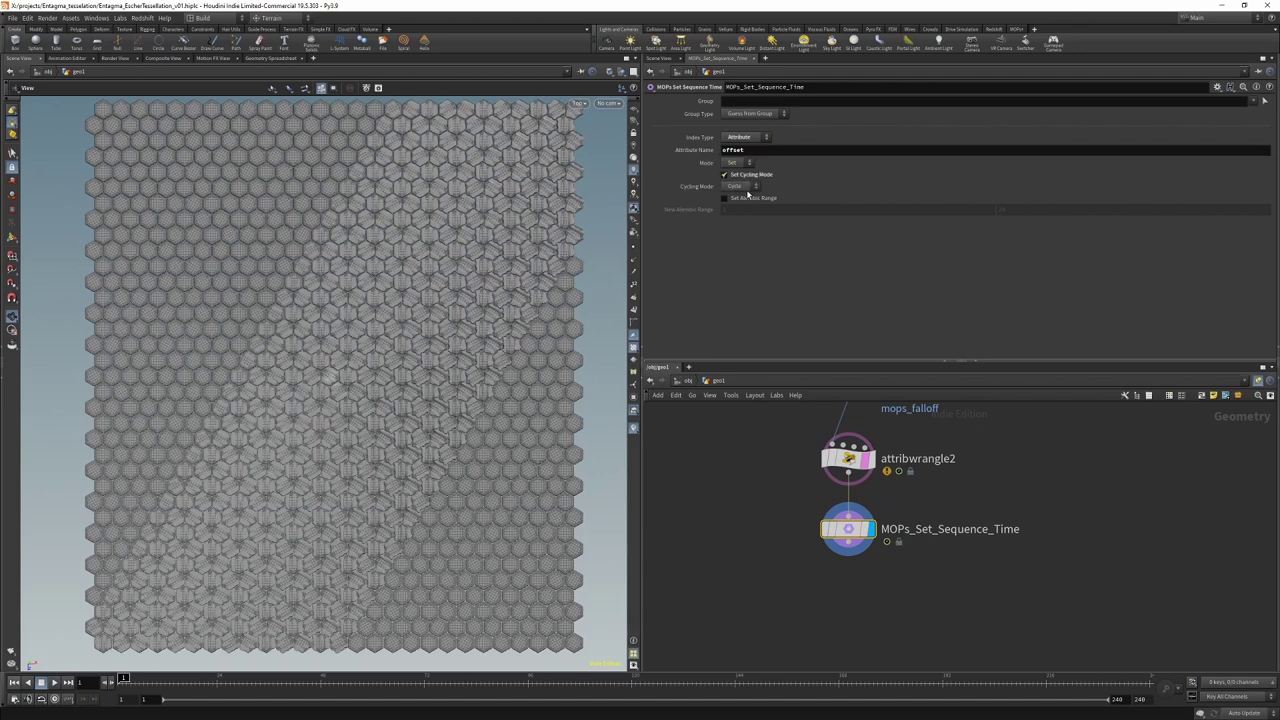
left_click(745, 187)
left_click(740, 207)
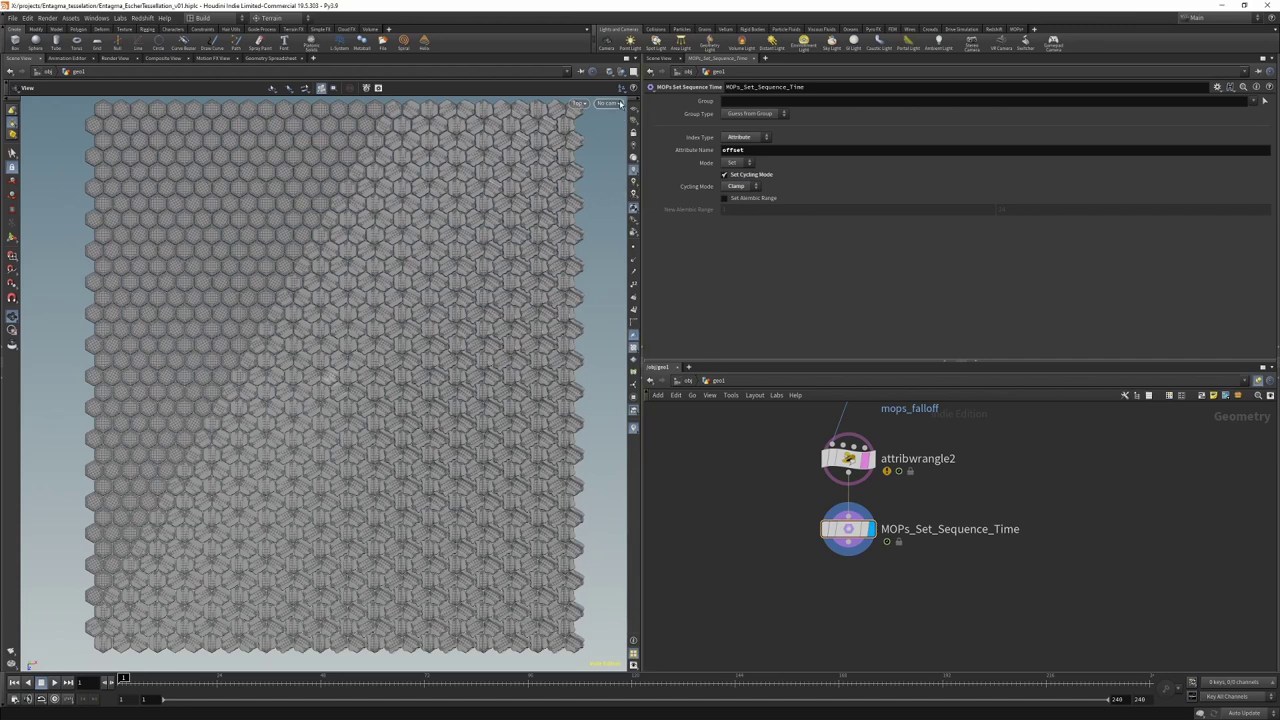
left_click(610, 73)
left_click(645, 165)
key("u")
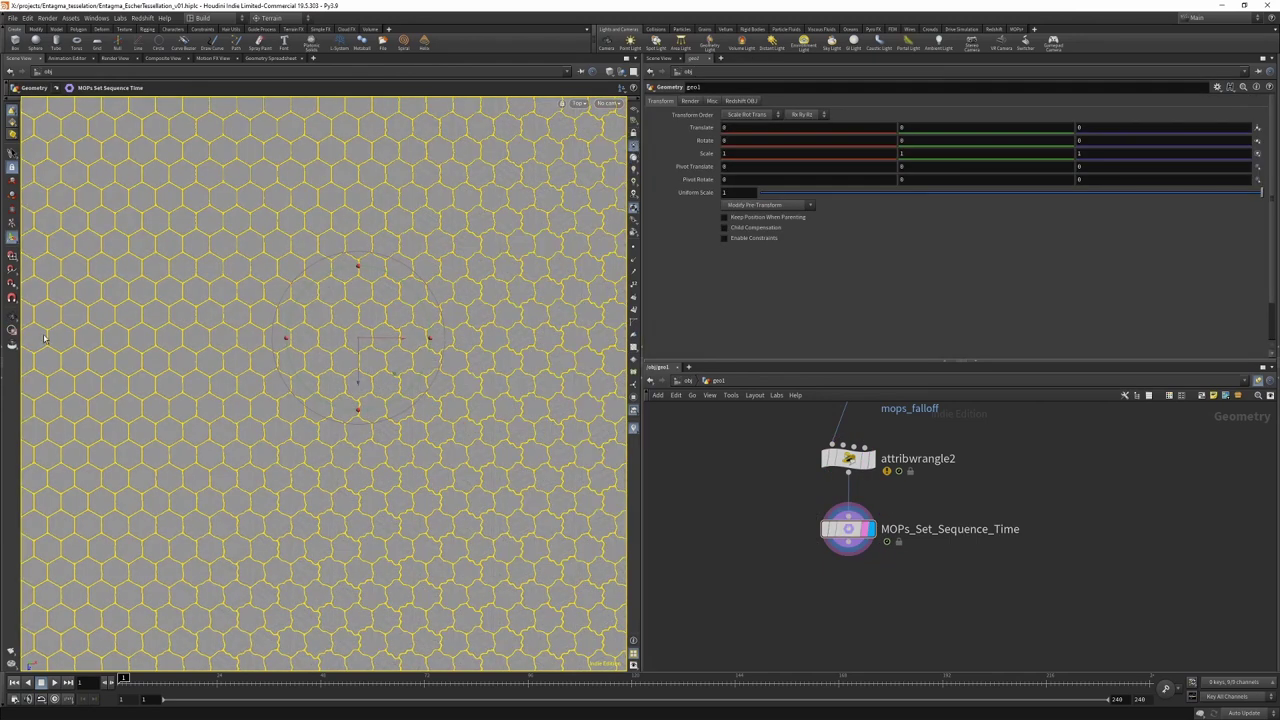
Step: With MOPs_Shape_Falloff selected, switch the viewport Display Options colour scheme to Grey
left_click(12, 316)
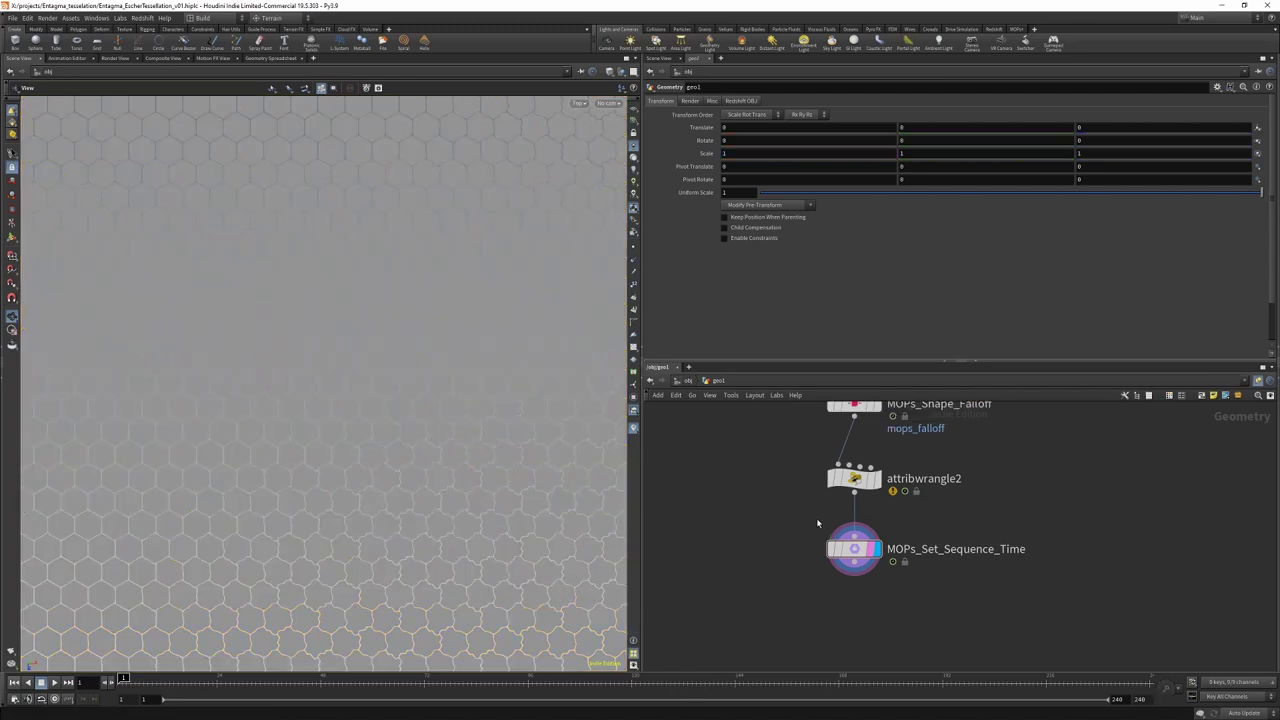
left_click(838, 472)
key("d")
left_click(156, 366)
left_click(160, 396)
left_click(442, 333)
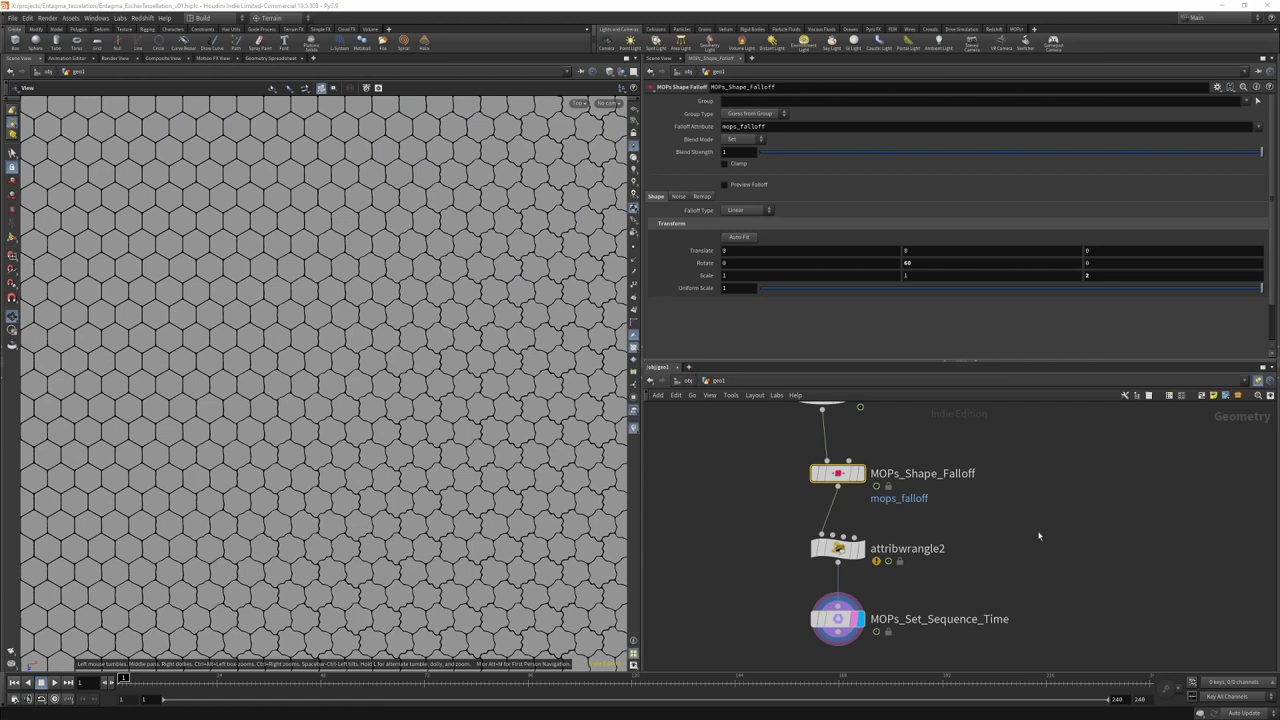
Step: Drag the shape falloff handle across the grid, then reset its Translate to 0, 0, 0
key("Return")
left_click_drag(518, 429, 509, 344)
left_click(848, 250)
type("0")
key("Tab")
key("Tab")
type("0")
key("Tab")
type("0")
left_click(1111, 275)
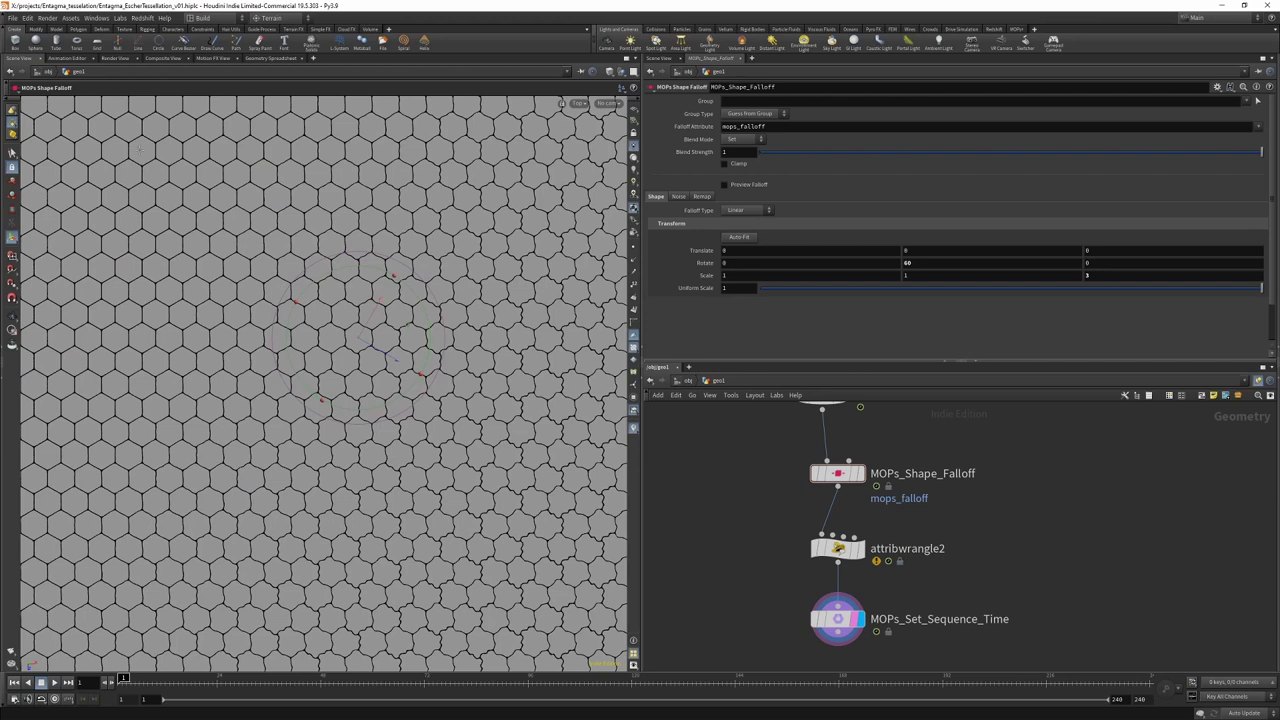